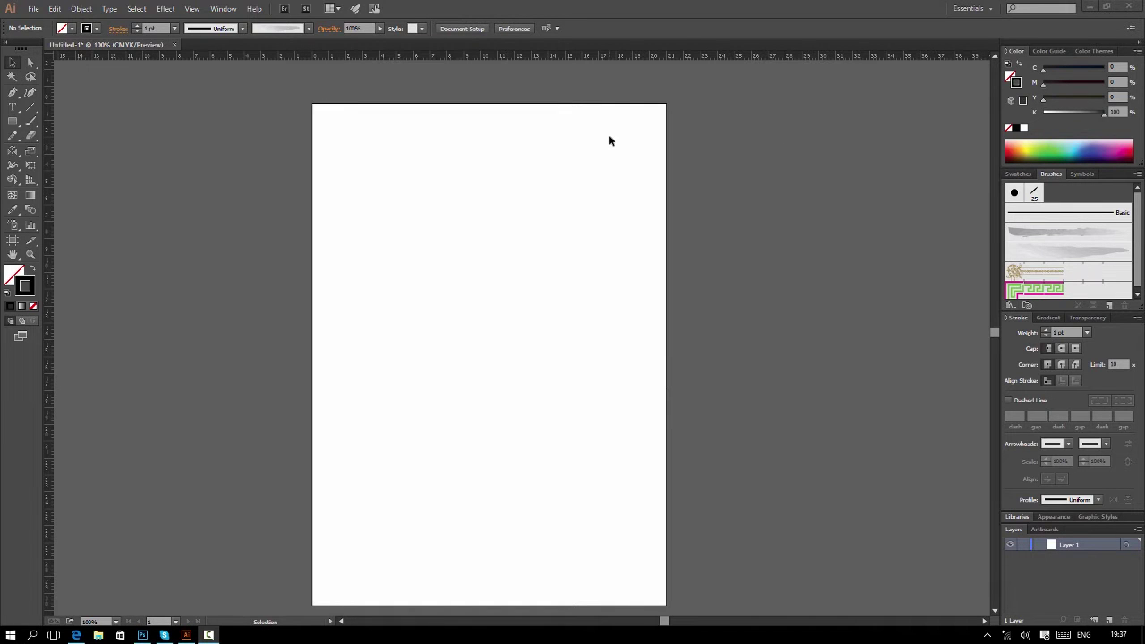
# Step: Activate the standard Paintbrush tool (not the Blob Brush) from the toolbar flyout
pyautogui.click(32, 125)
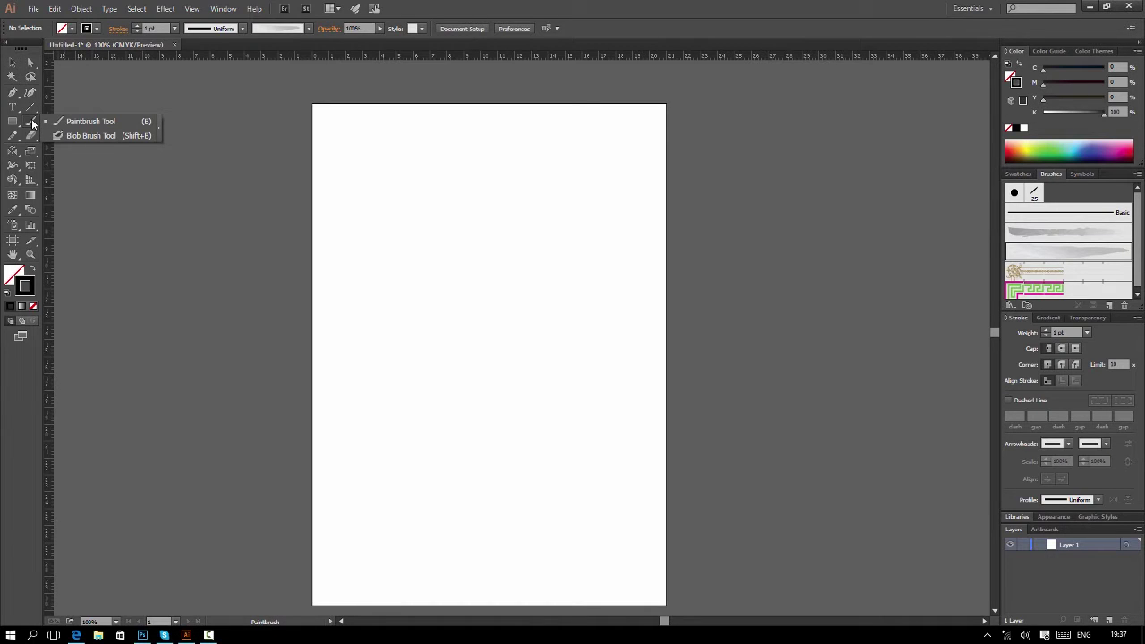
pyautogui.click(88, 125)
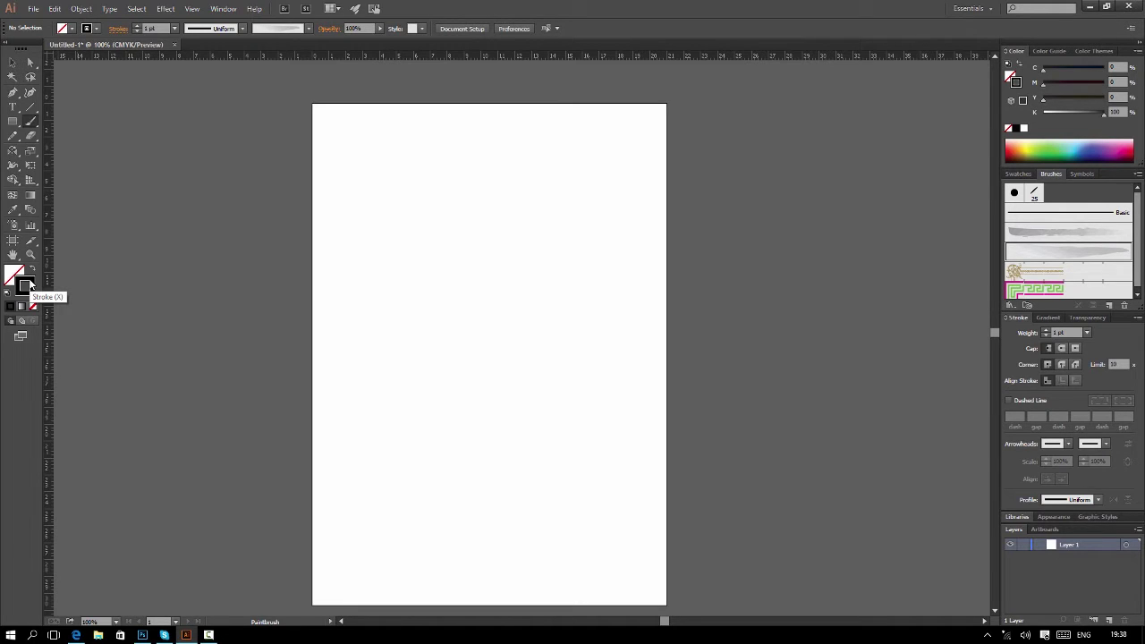
# Step: Set the stroke colour to pink-red D61348, then change it to green from the spectrum
pyautogui.click(29, 283)
pyautogui.doubleClick(29, 283)
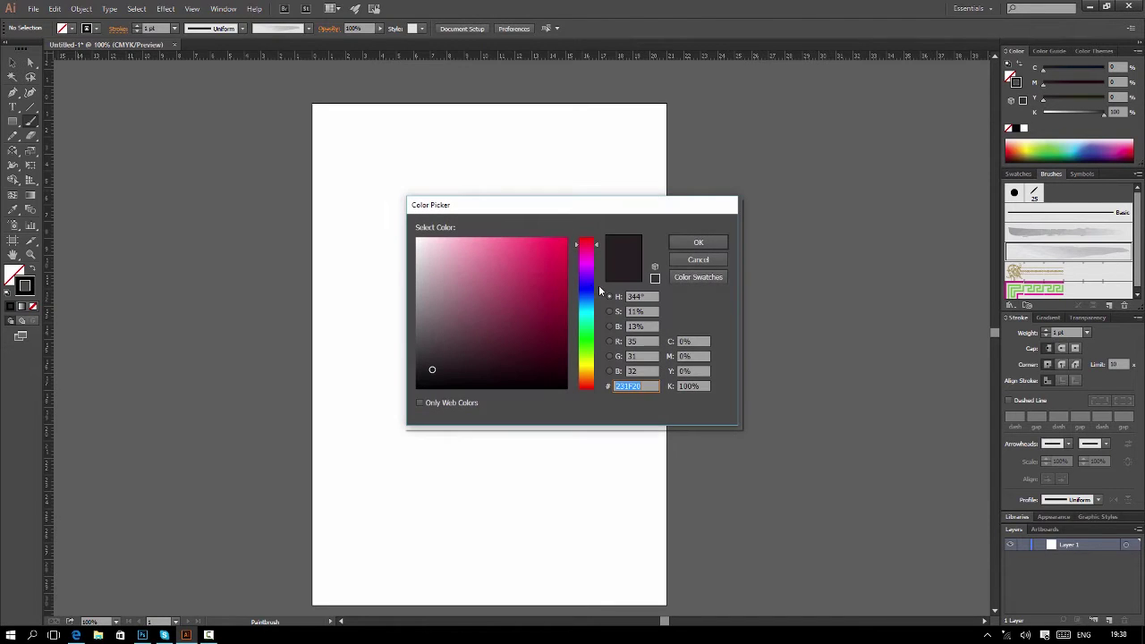
pyautogui.click(554, 262)
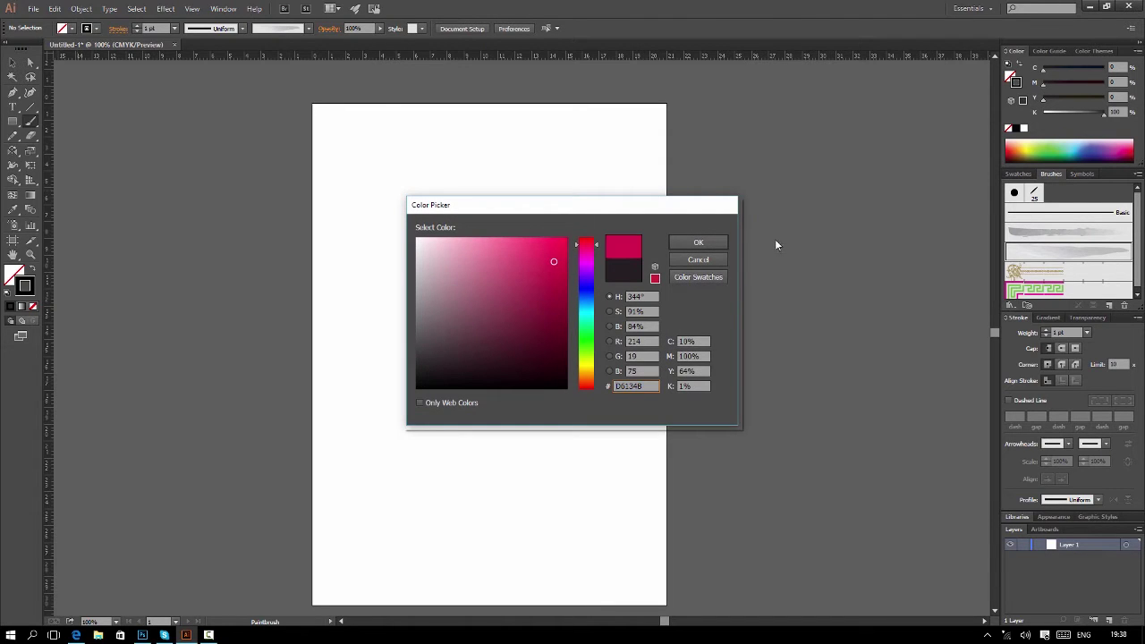
pyautogui.click(703, 244)
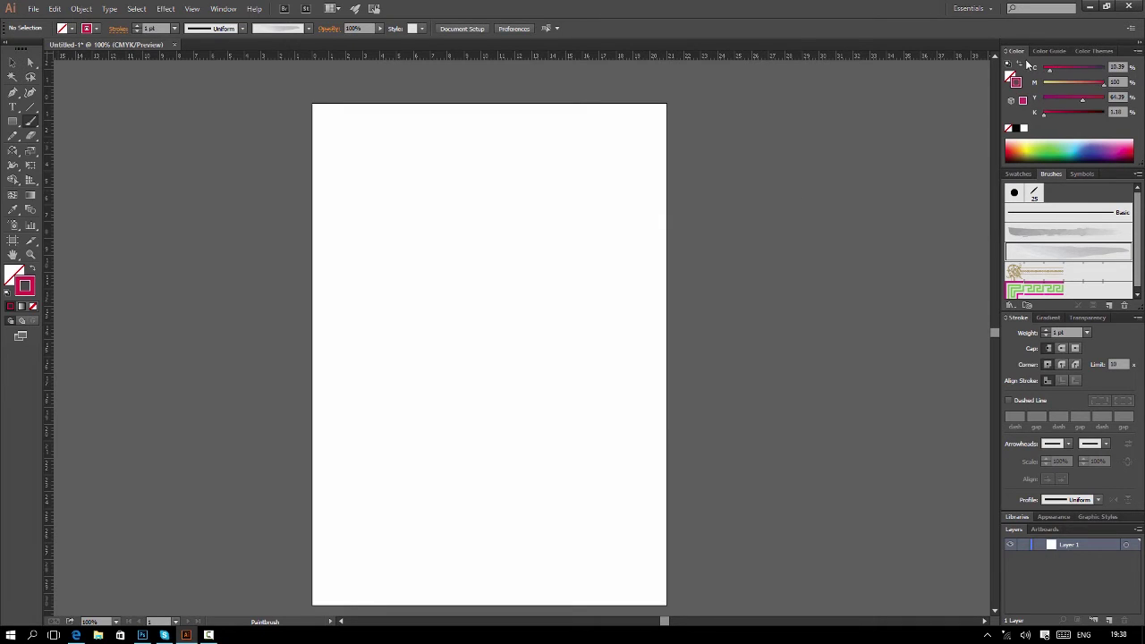
pyautogui.click(1065, 149)
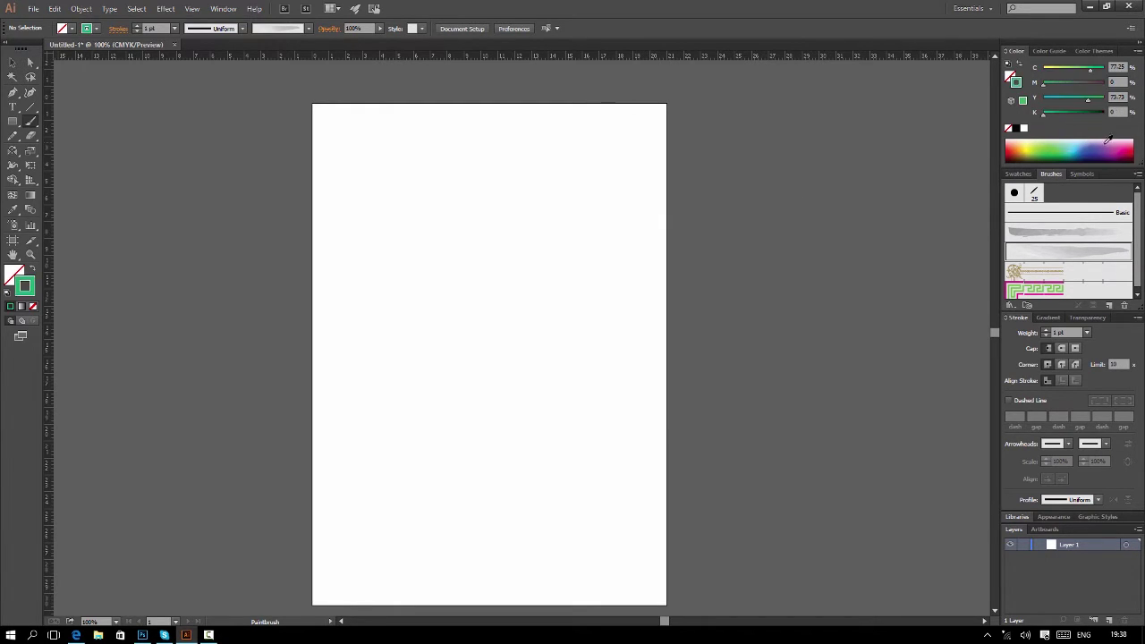
pyautogui.click(31, 121)
# Step: Paint green, blue and purple strokes with the round calligraphic brush
pyautogui.click(1013, 195)
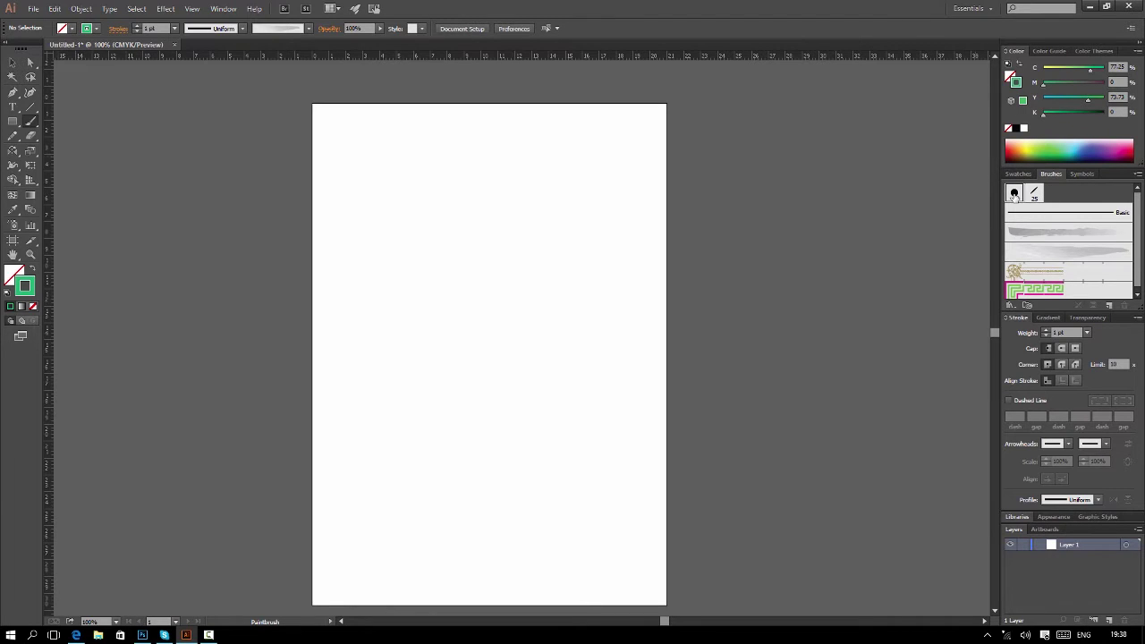
pyautogui.moveTo(383, 228); pyautogui.dragTo(555, 193)
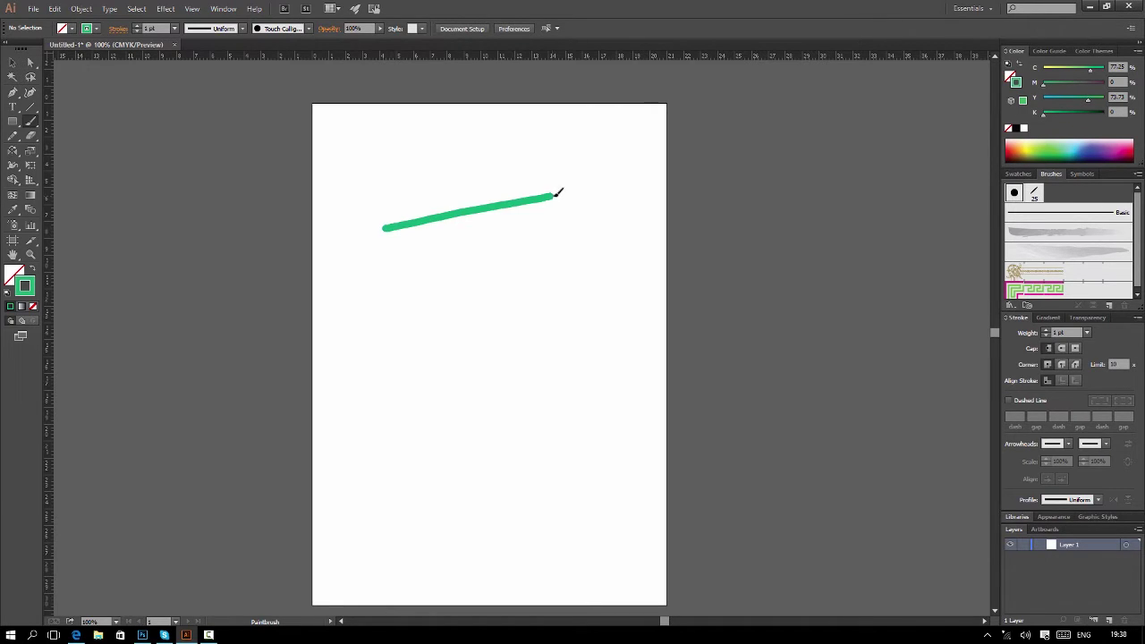
pyautogui.click(1091, 142)
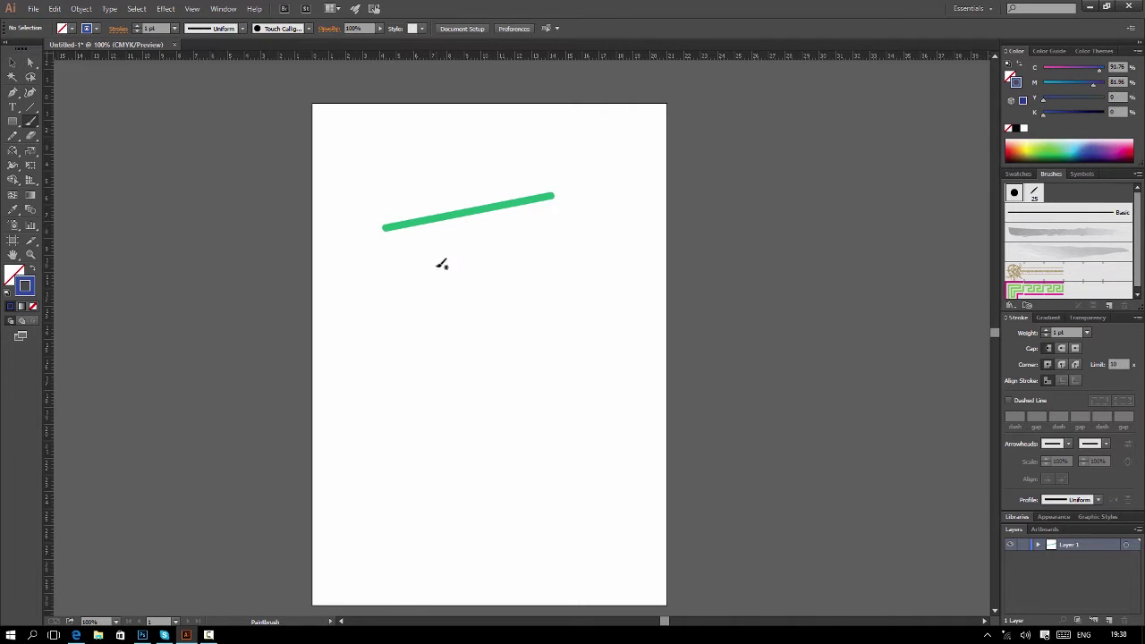
pyautogui.moveTo(437, 270); pyautogui.dragTo(581, 231)
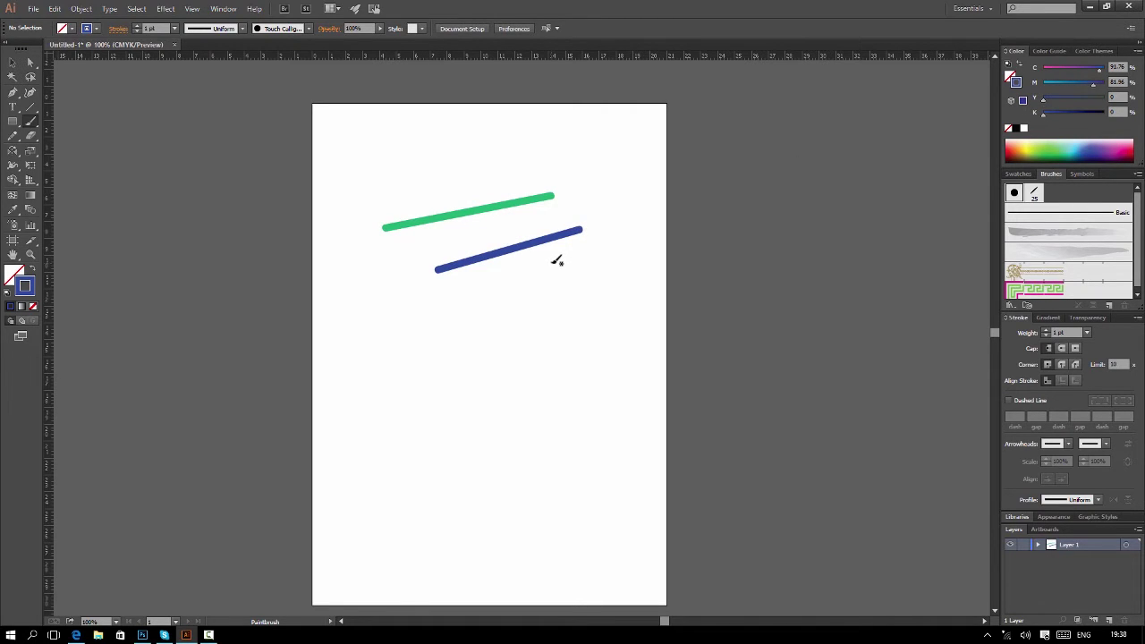
pyautogui.click(1118, 148)
pyautogui.moveTo(429, 332); pyautogui.dragTo(612, 295)
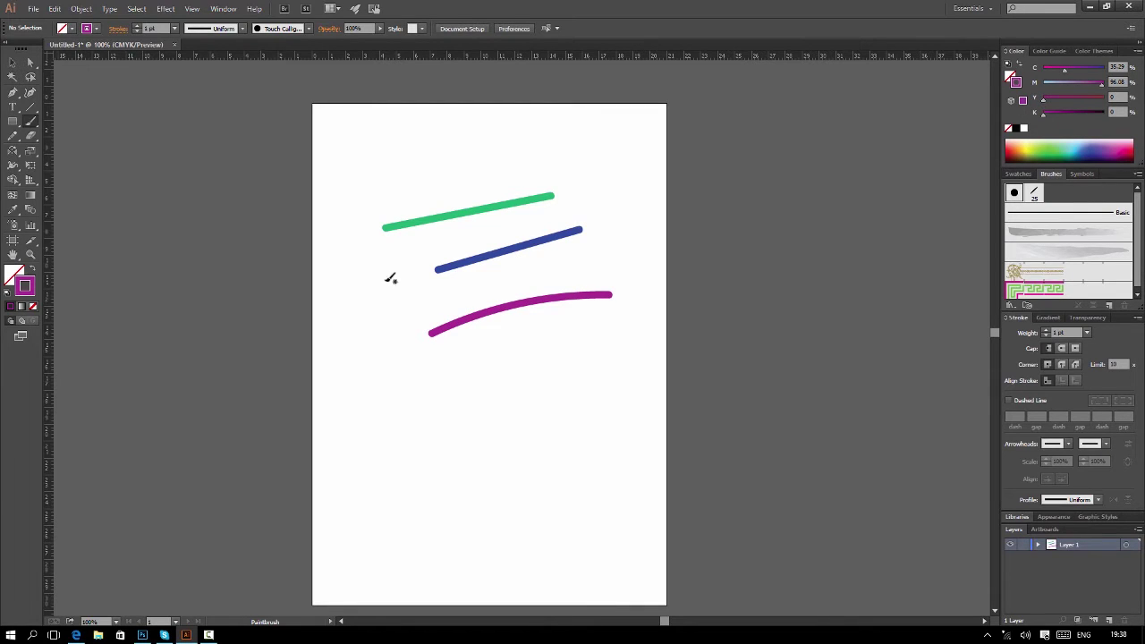
# Step: Paint pink and light-green watercolour strokes, a Greek-key pattern stroke and a tapered green stroke
pyautogui.click(1061, 233)
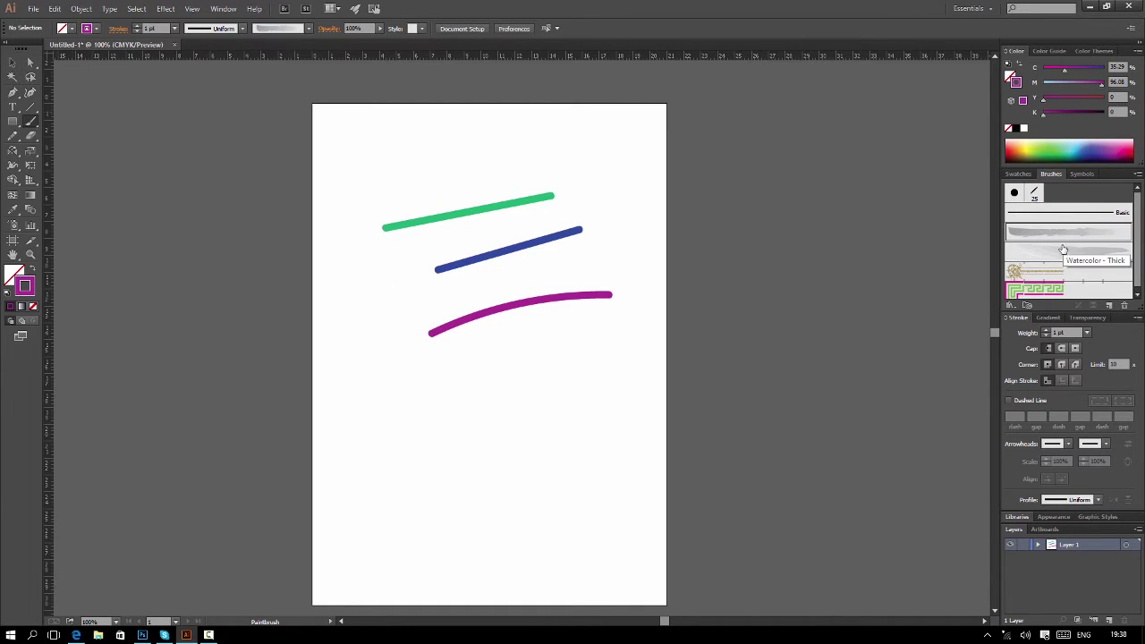
pyautogui.moveTo(449, 274); pyautogui.dragTo(592, 260)
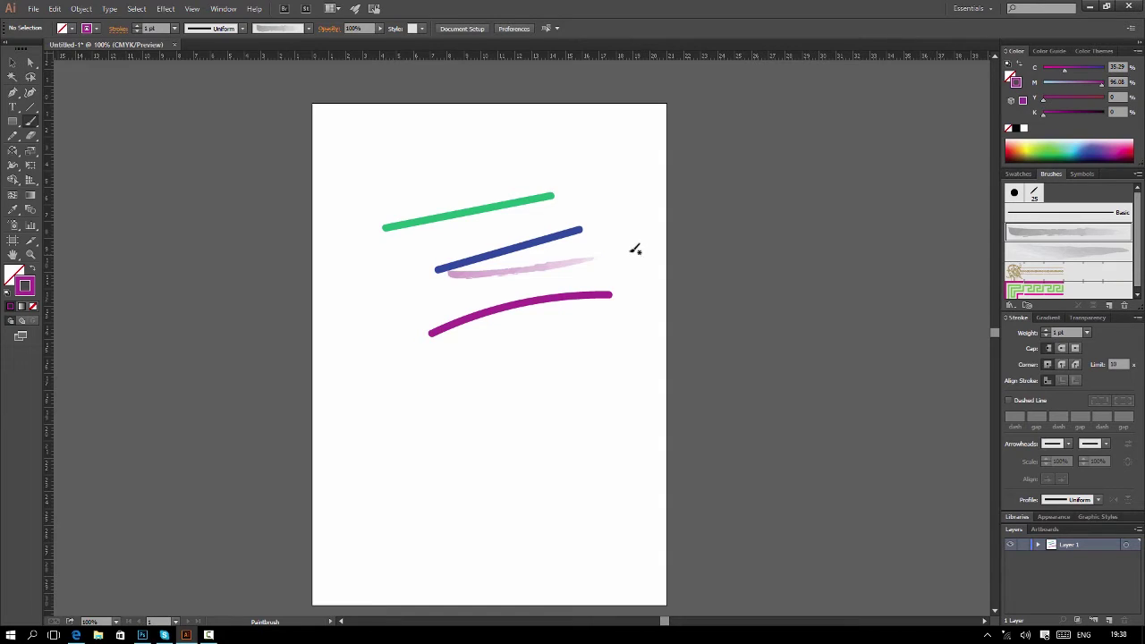
pyautogui.click(1057, 148)
pyautogui.moveTo(486, 355); pyautogui.dragTo(617, 342)
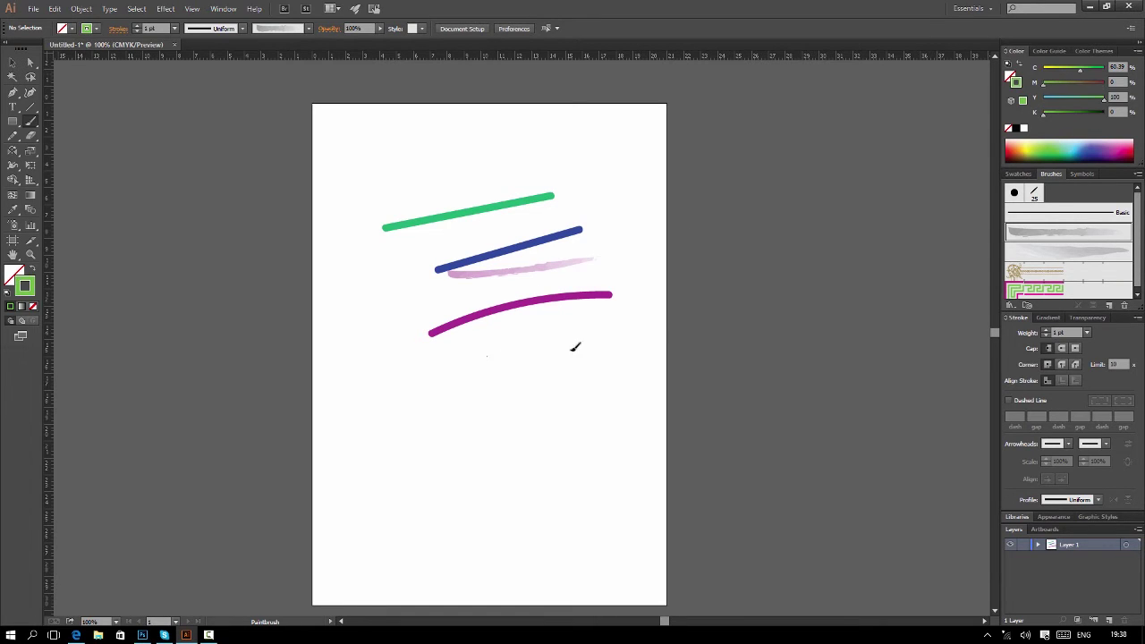
pyautogui.click(1055, 290)
pyautogui.moveTo(369, 182); pyautogui.dragTo(584, 141)
pyautogui.moveTo(365, 437); pyautogui.dragTo(591, 365)
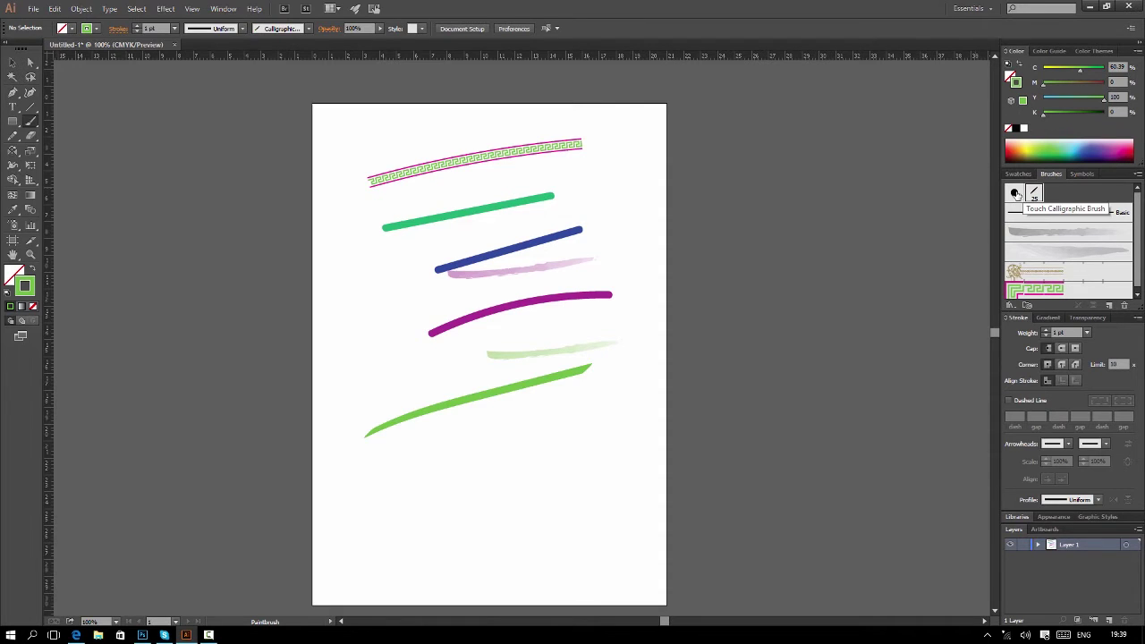
# Step: Paint two thin green lines with the calligraphic brush at 0.25 pt, then select everything
pyautogui.click(1015, 193)
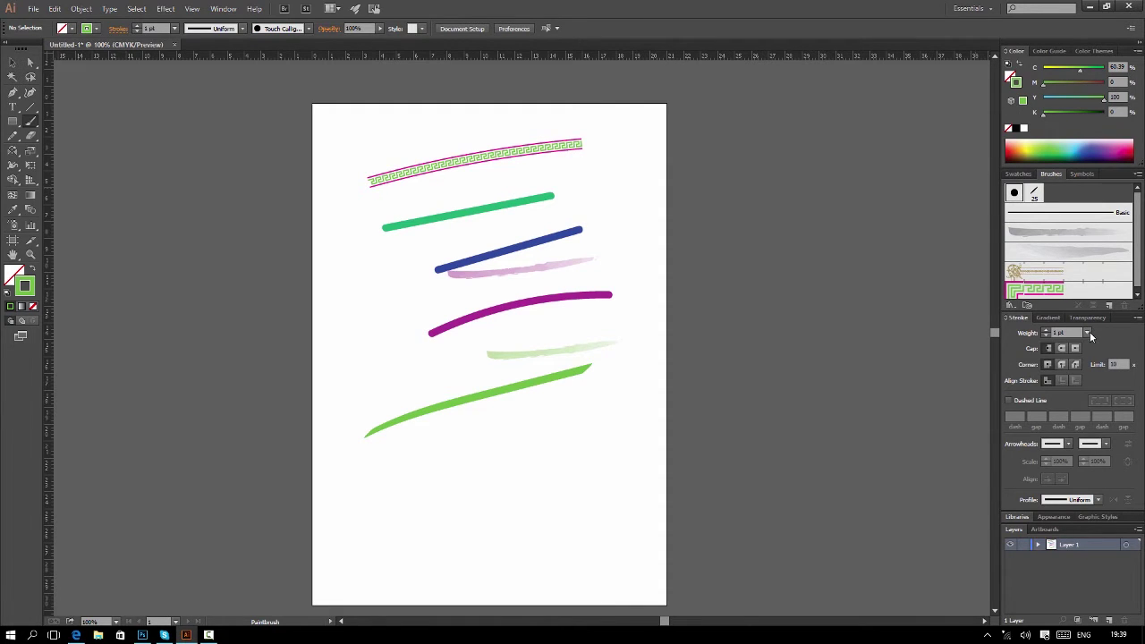
pyautogui.click(1087, 332)
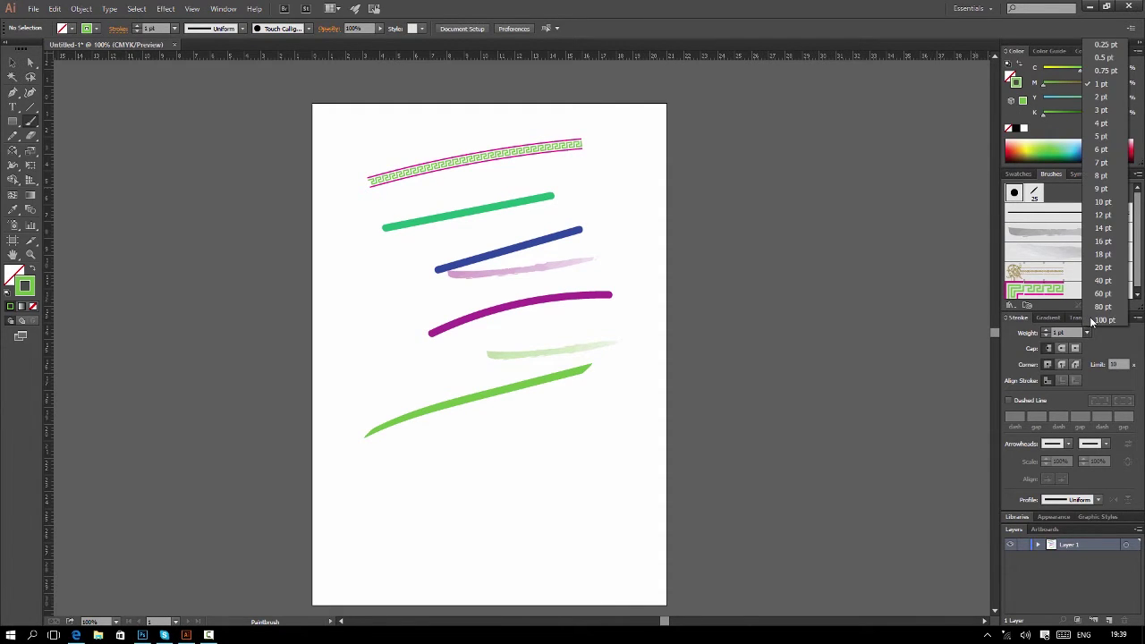
pyautogui.click(1108, 46)
pyautogui.moveTo(336, 351)
pyautogui.mouseDown()
pyautogui.moveTo(428, 356)
pyautogui.moveTo(456, 321)
pyautogui.mouseUp()
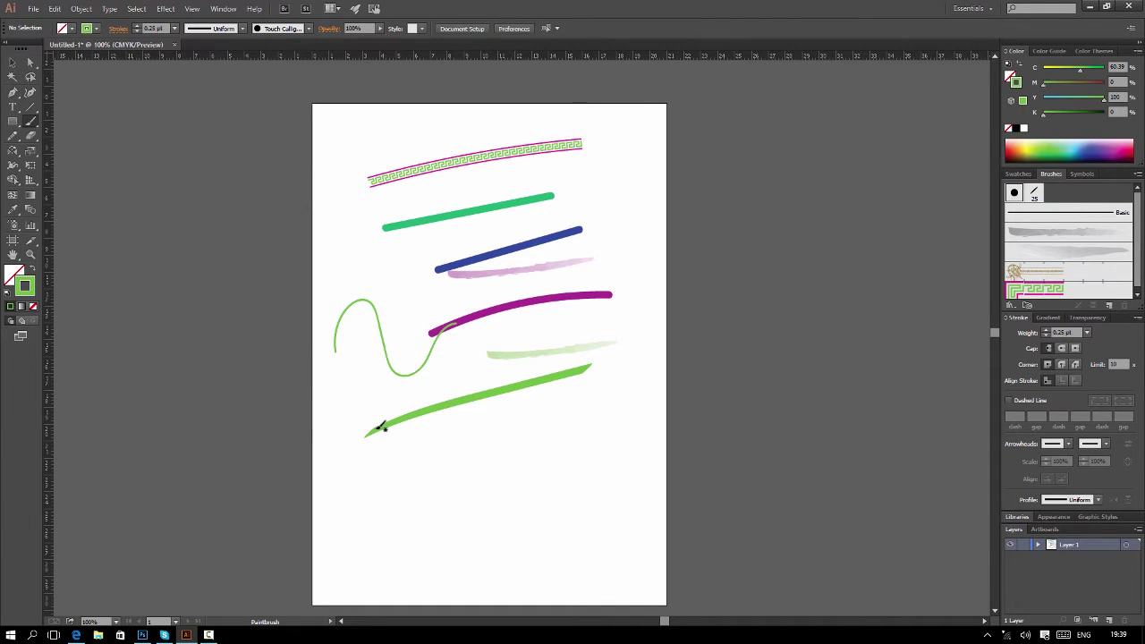
pyautogui.moveTo(604, 141); pyautogui.dragTo(575, 392)
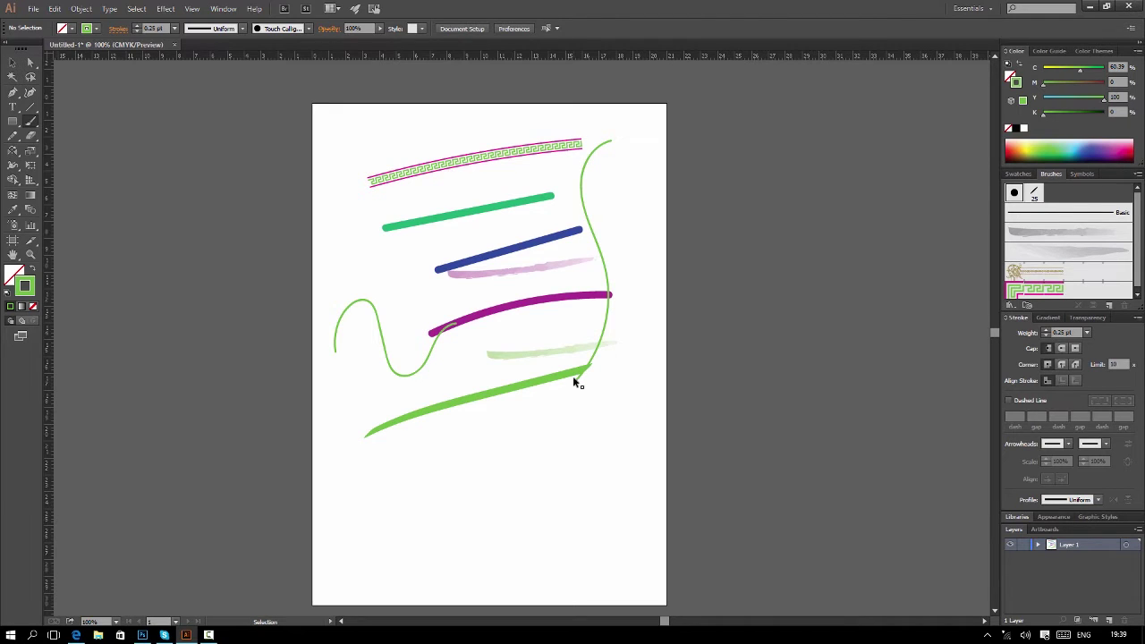
pyautogui.hotkey('ctrl', 'a')
# Step: Delete all sample strokes and paint a test zigzag with the default brush options
pyautogui.press('Delete')
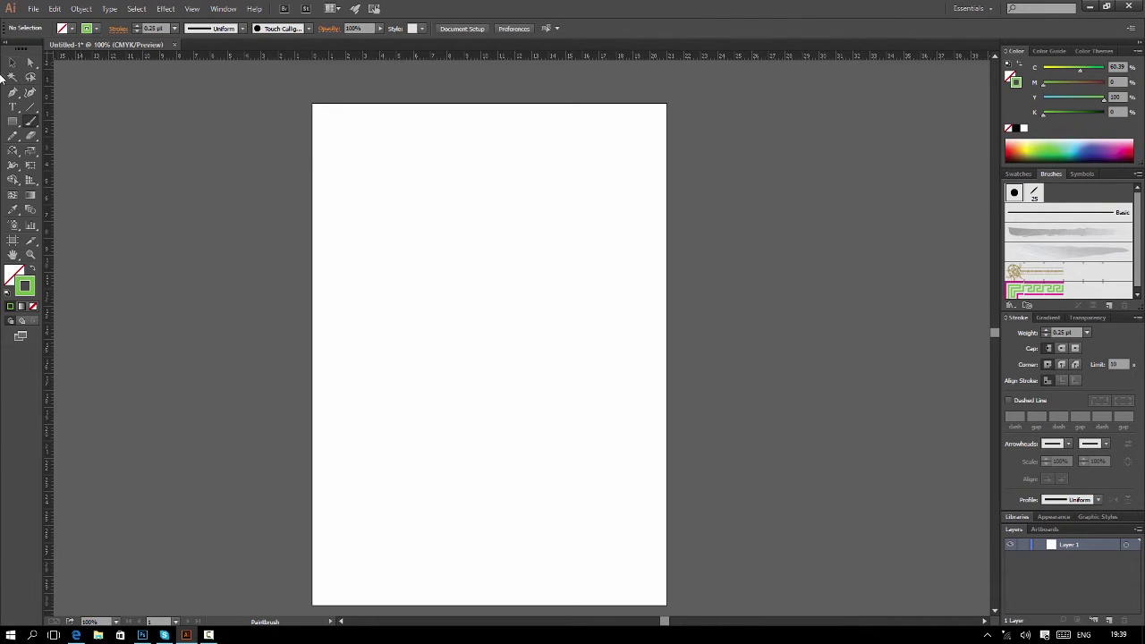
pyautogui.doubleClick(30, 122)
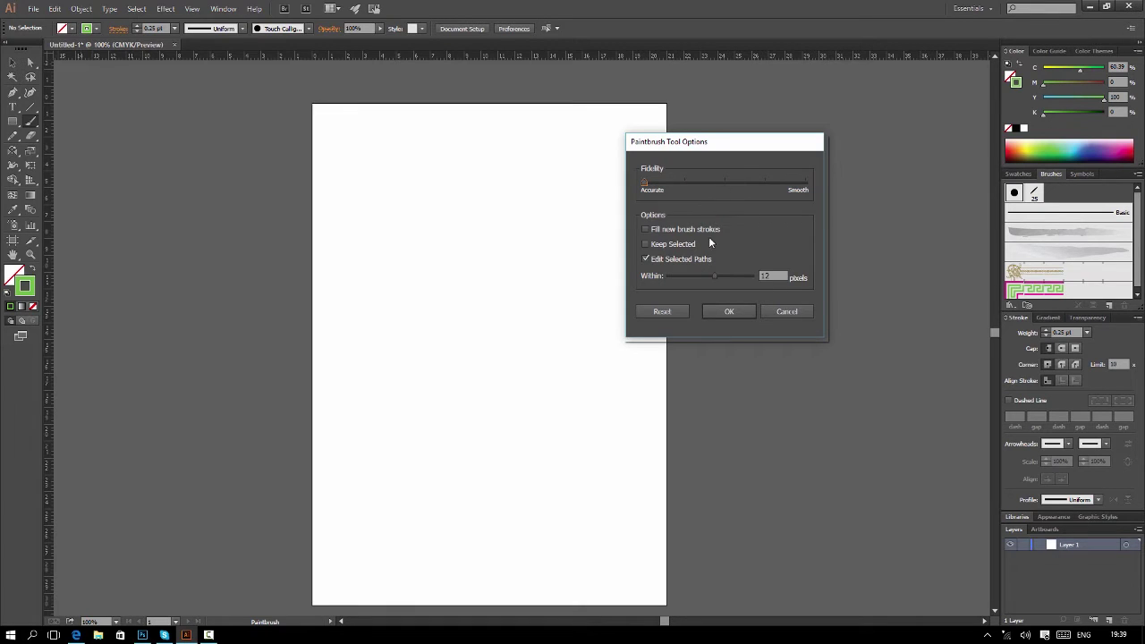
pyautogui.click(734, 311)
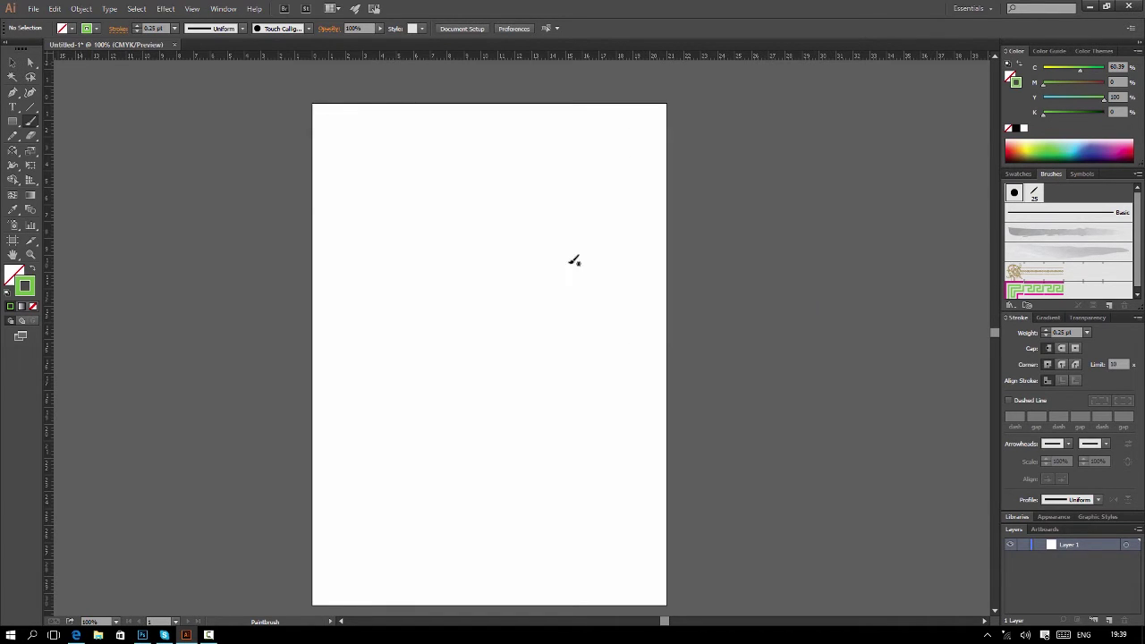
pyautogui.moveTo(354, 257); pyautogui.dragTo(551, 203)
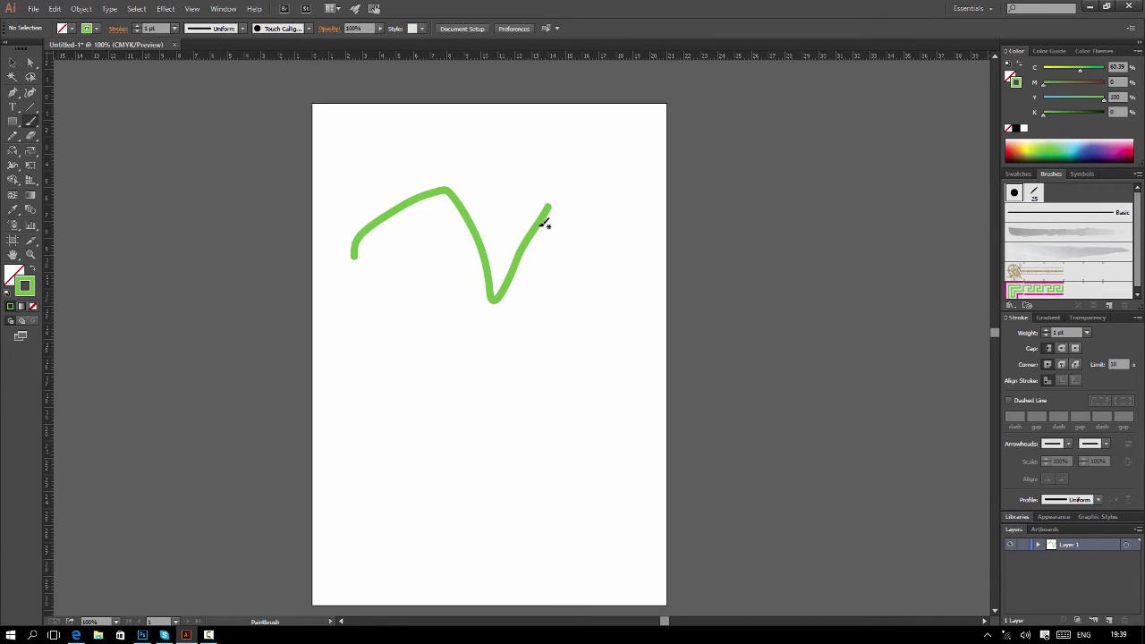
# Step: Set Paintbrush fidelity to Smooth, paint a comparison zigzag, then delete both test strokes
pyautogui.doubleClick(31, 121)
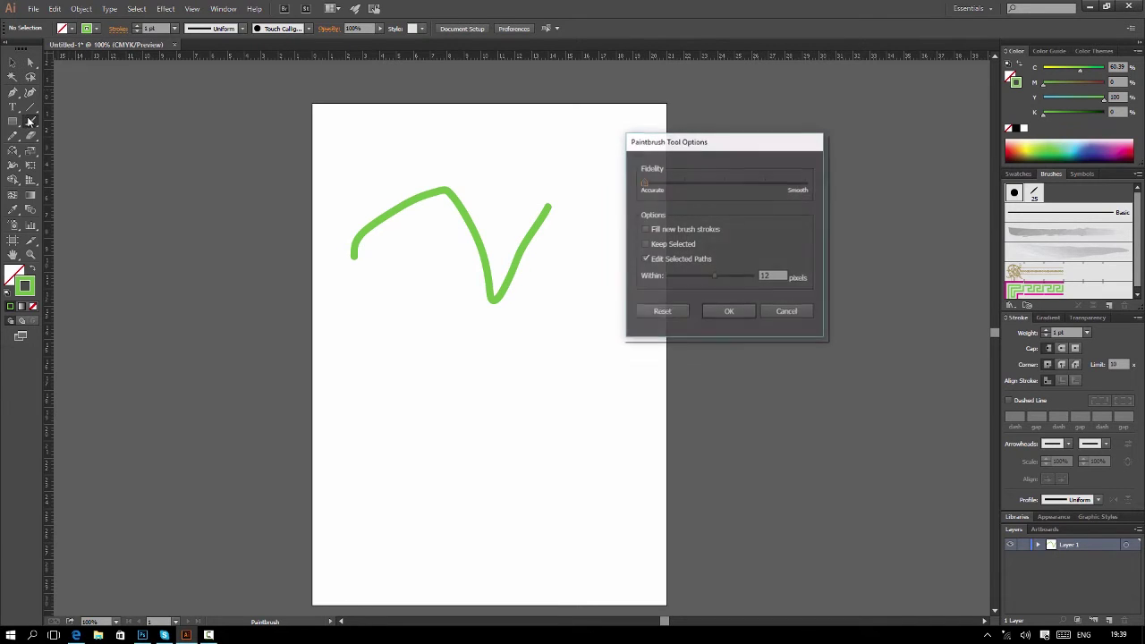
pyautogui.moveTo(644, 182); pyautogui.dragTo(832, 185)
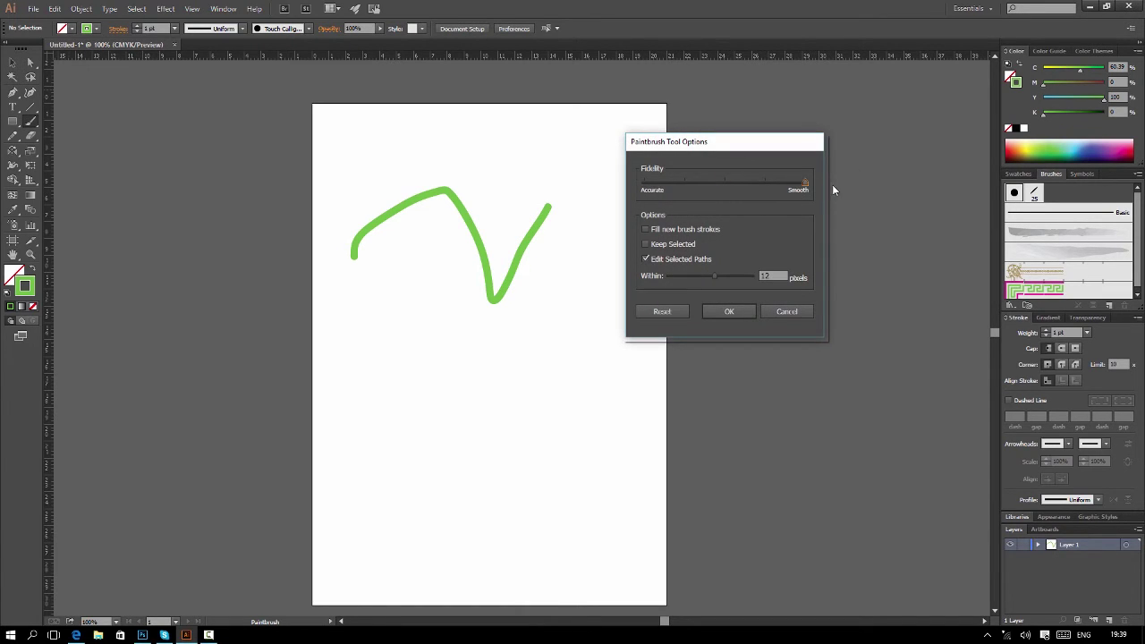
pyautogui.click(727, 312)
pyautogui.moveTo(363, 358); pyautogui.dragTo(526, 338)
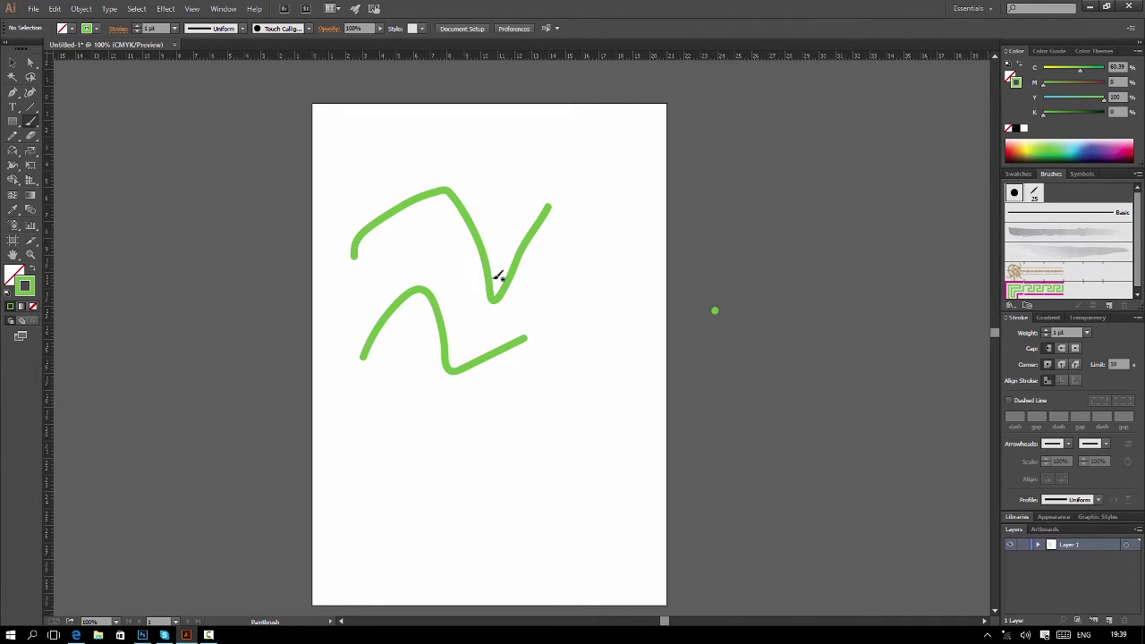
pyautogui.click(12, 62)
pyautogui.moveTo(231, 131); pyautogui.dragTo(746, 400)
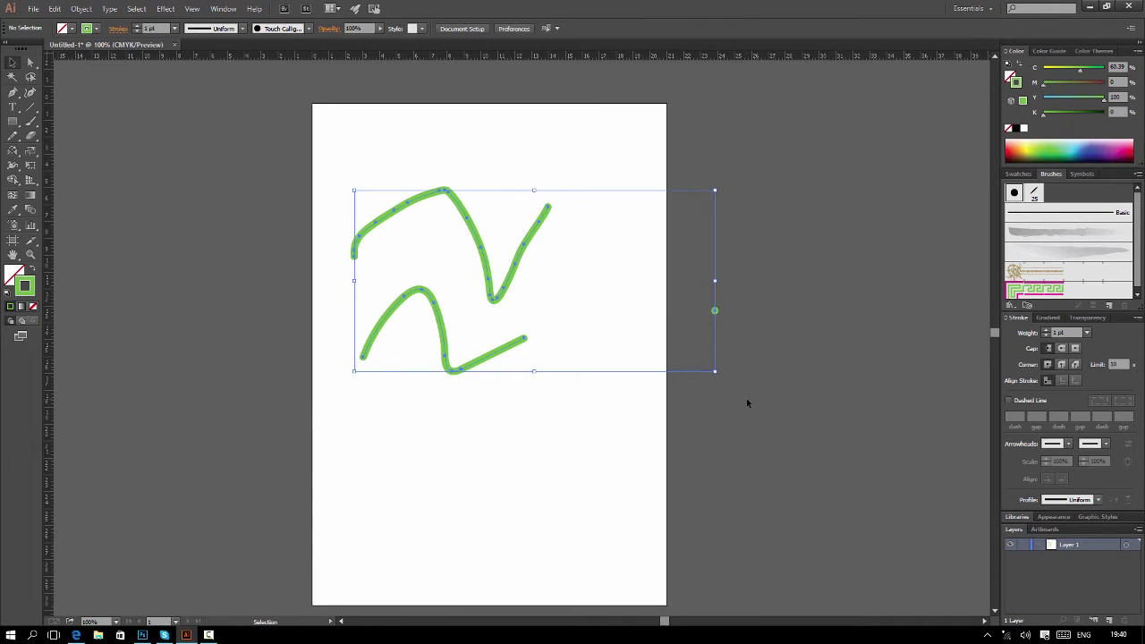
pyautogui.press('Delete')
pyautogui.click(30, 123)
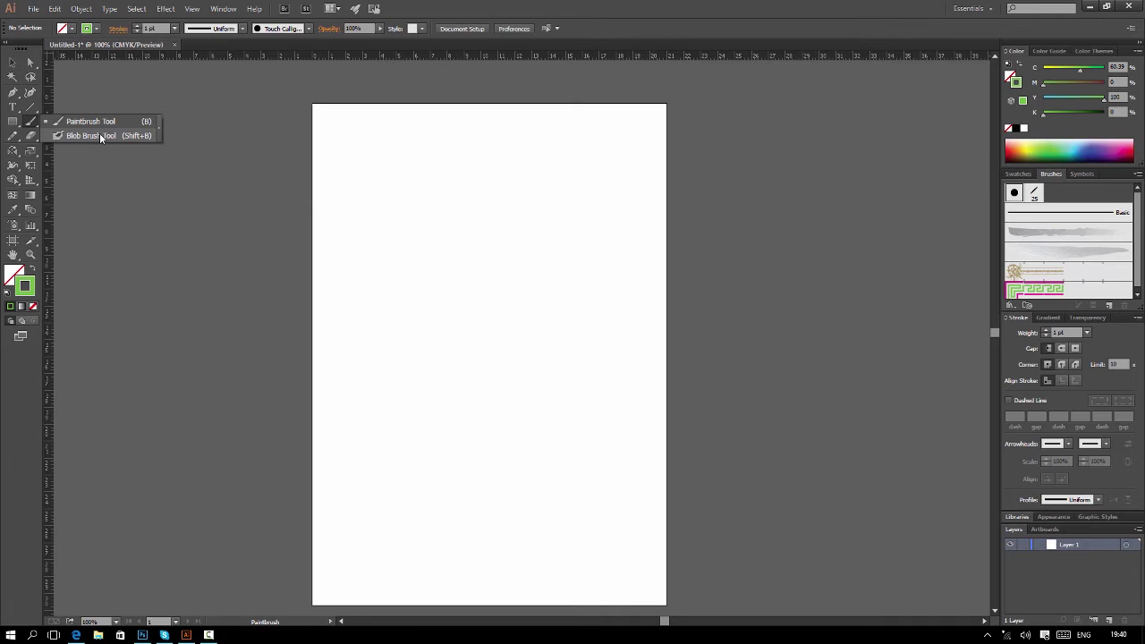
# Step: Paint thick magenta and cyan strokes with the Blob Brush at 6 pt
pyautogui.click(101, 136)
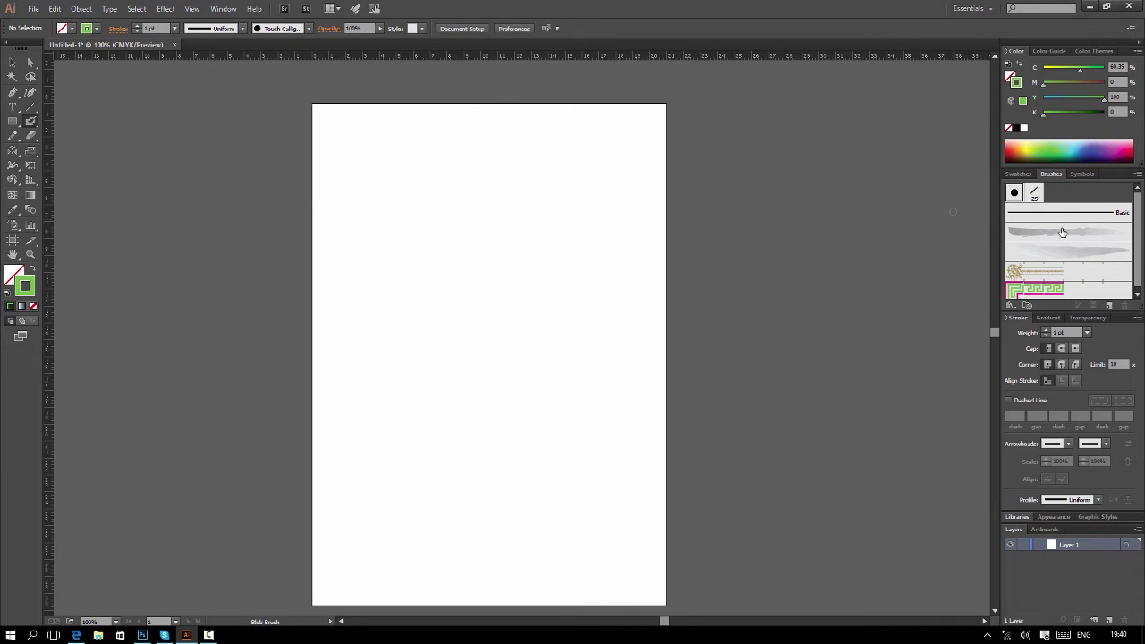
pyautogui.click(1087, 333)
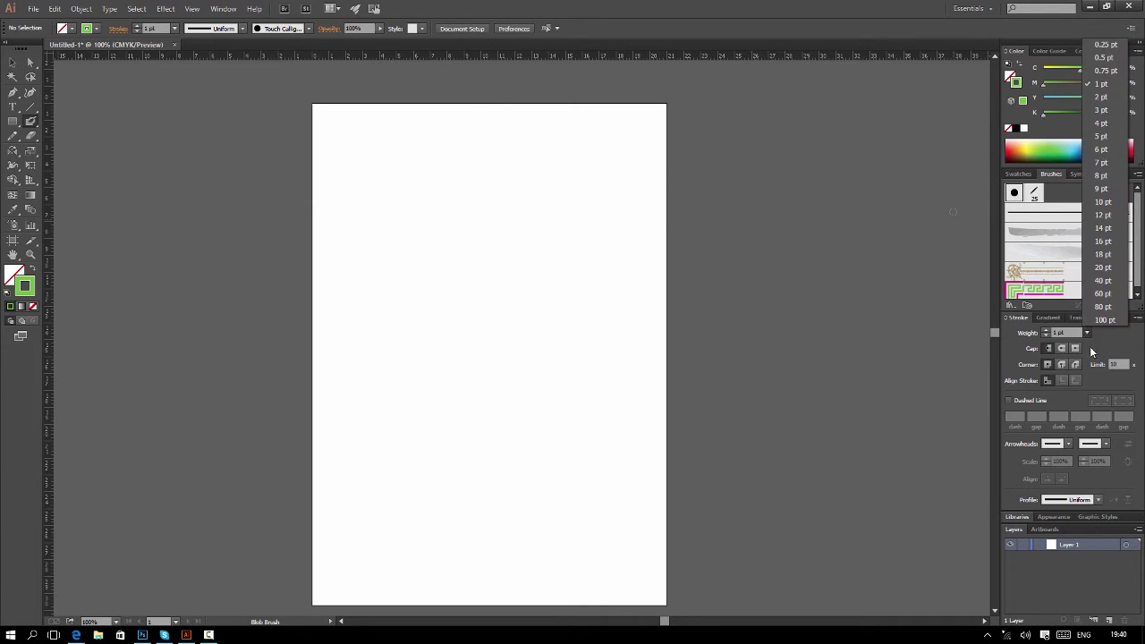
pyautogui.click(1105, 162)
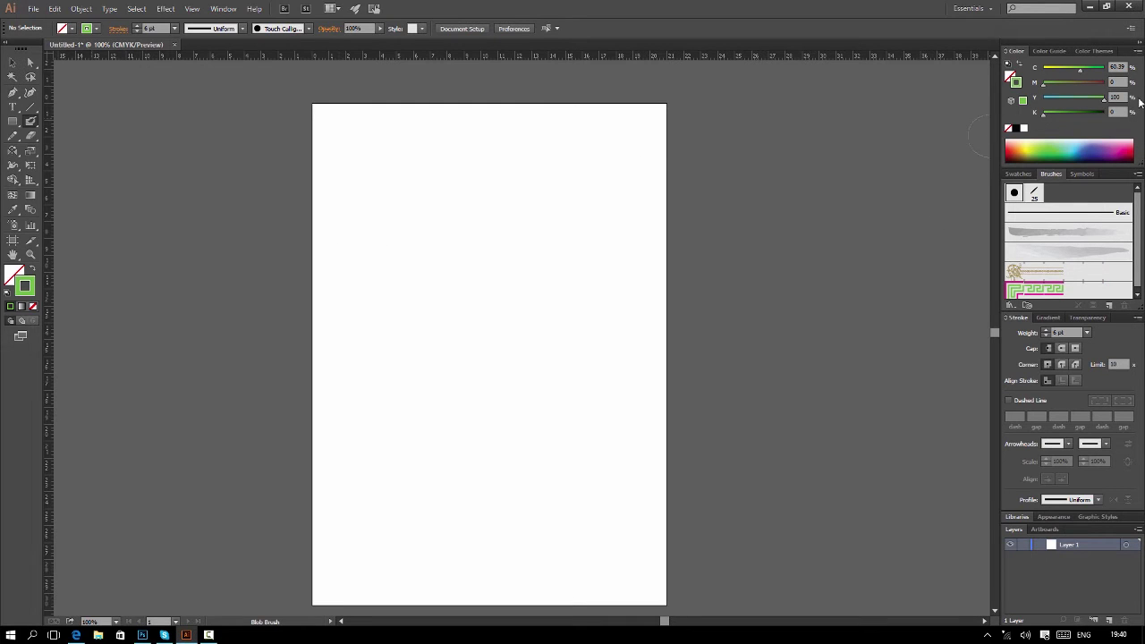
pyautogui.click(1114, 148)
pyautogui.moveTo(409, 279); pyautogui.dragTo(478, 177)
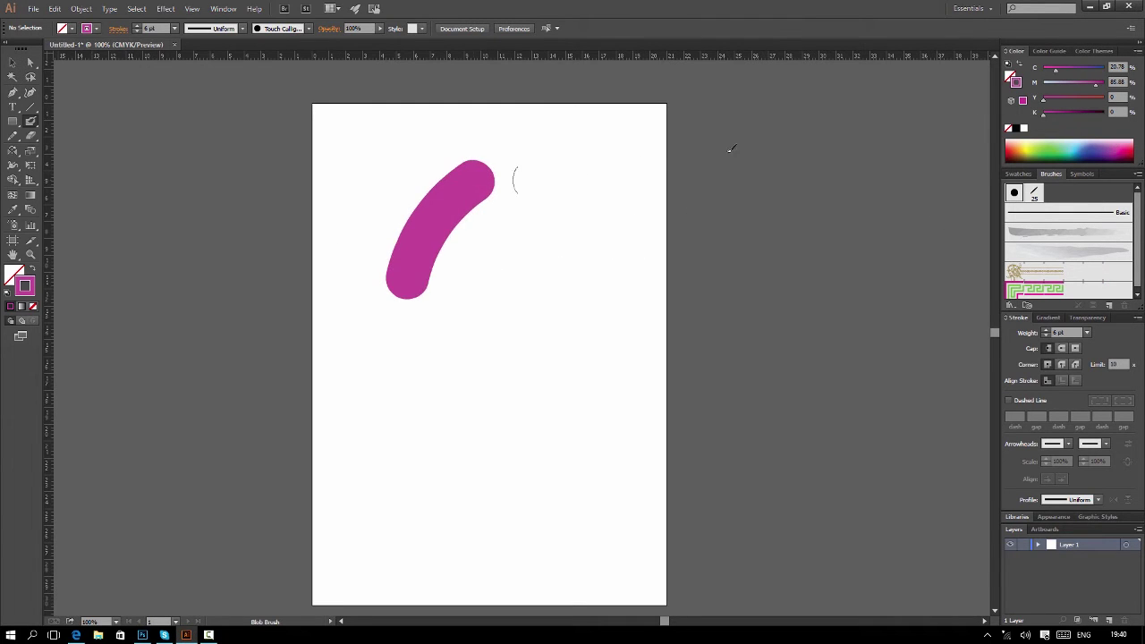
pyautogui.click(1079, 143)
pyautogui.moveTo(477, 319); pyautogui.dragTo(557, 215)
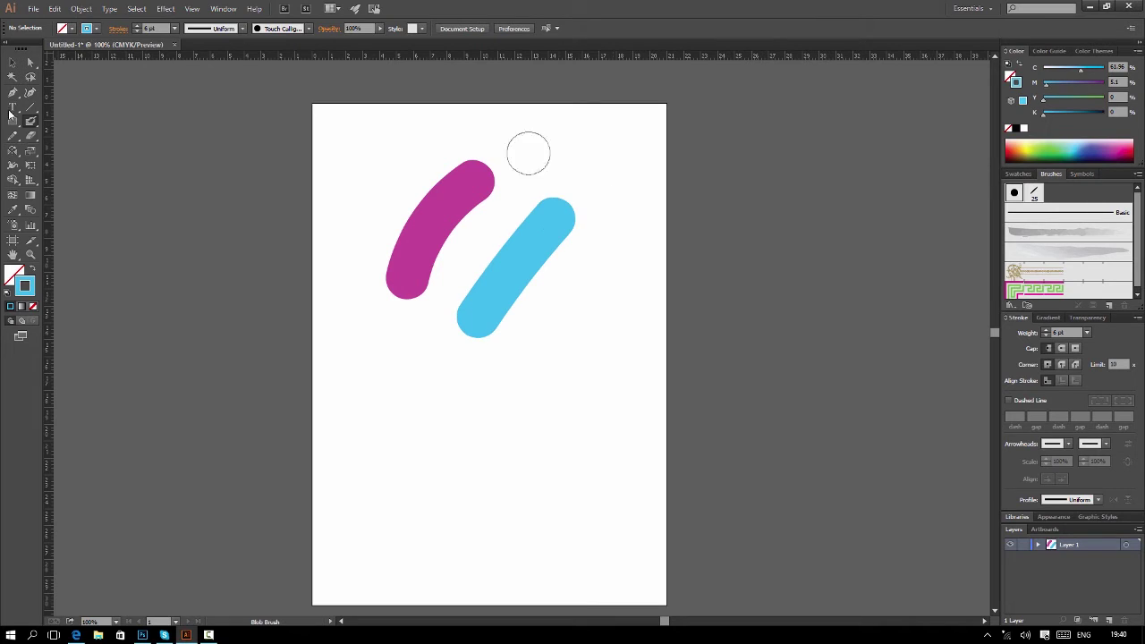
# Step: Paint a dark-blue stroke below them with the ordinary Paintbrush and select it
pyautogui.click(8, 63)
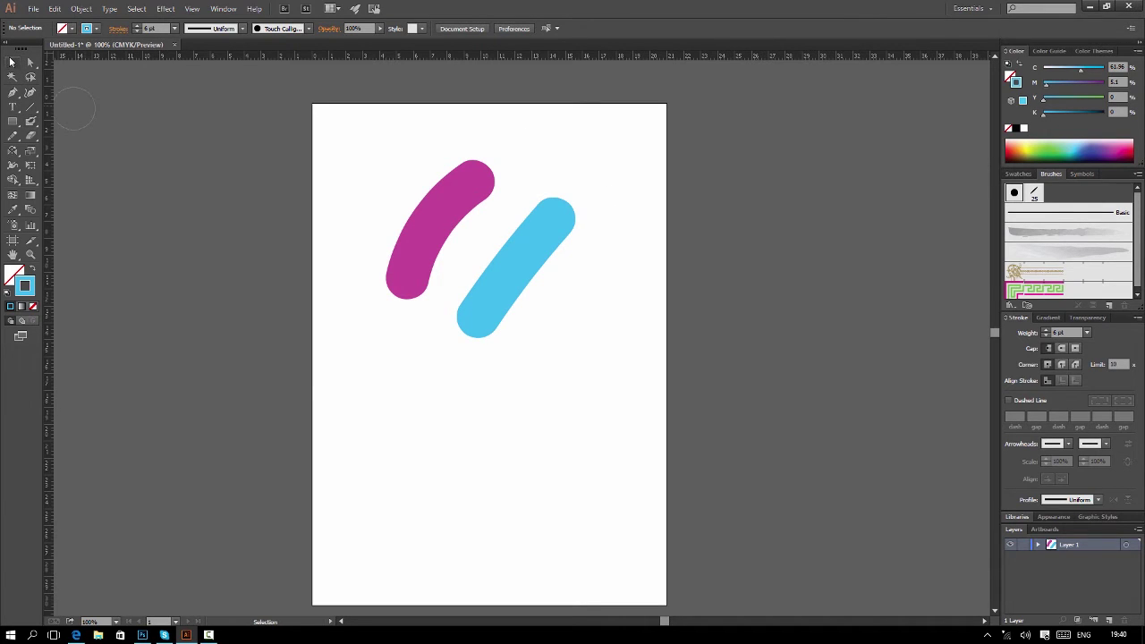
pyautogui.click(29, 127)
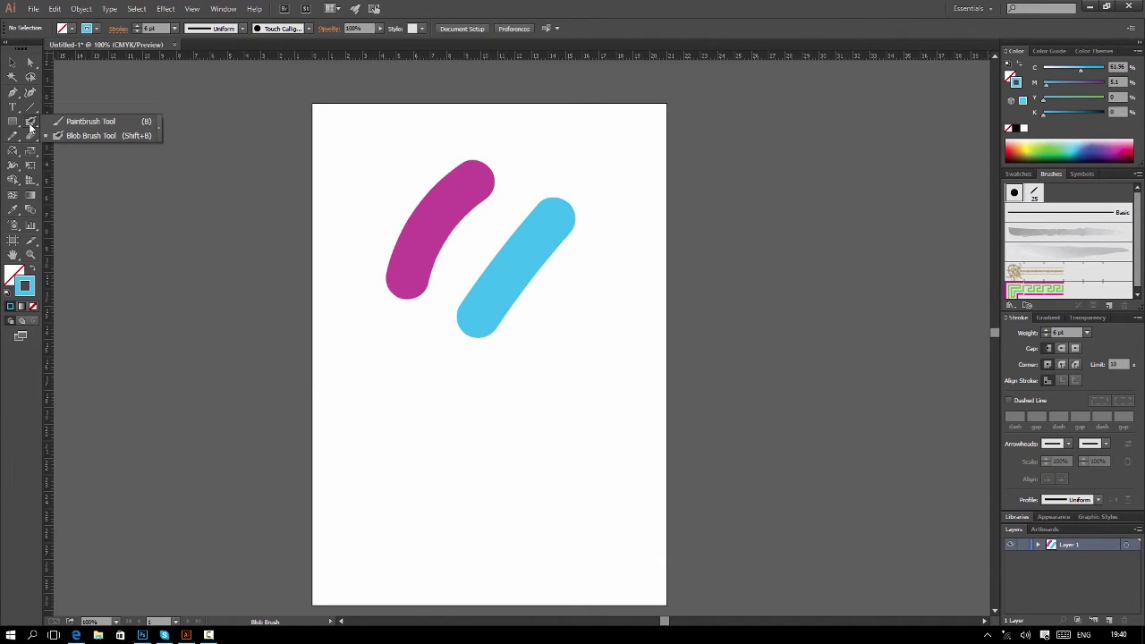
pyautogui.click(88, 124)
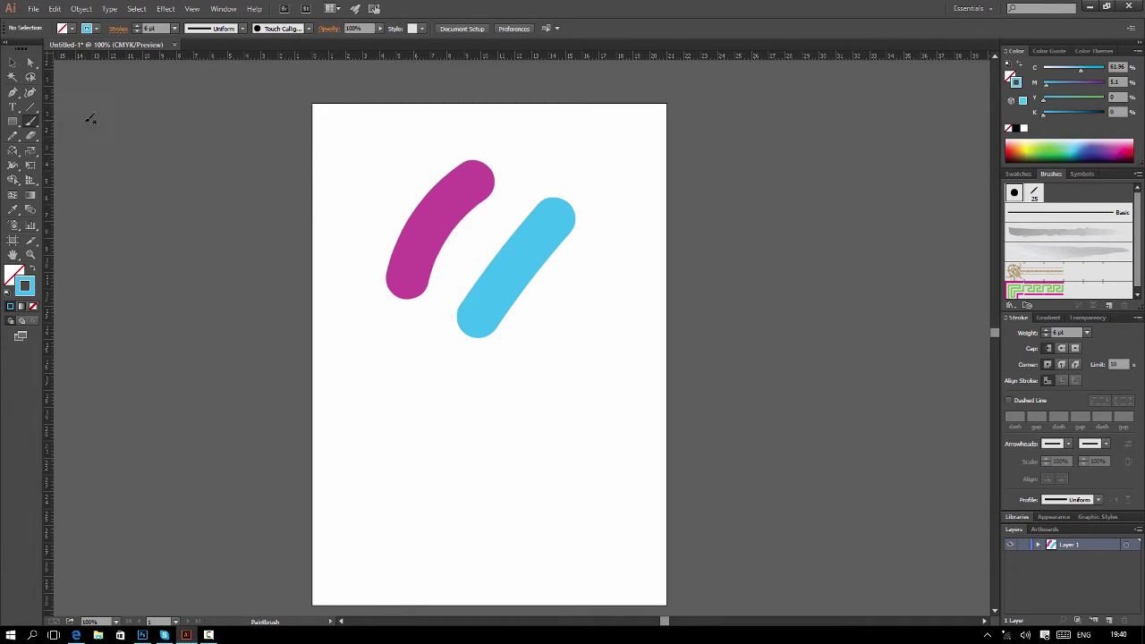
pyautogui.click(1092, 143)
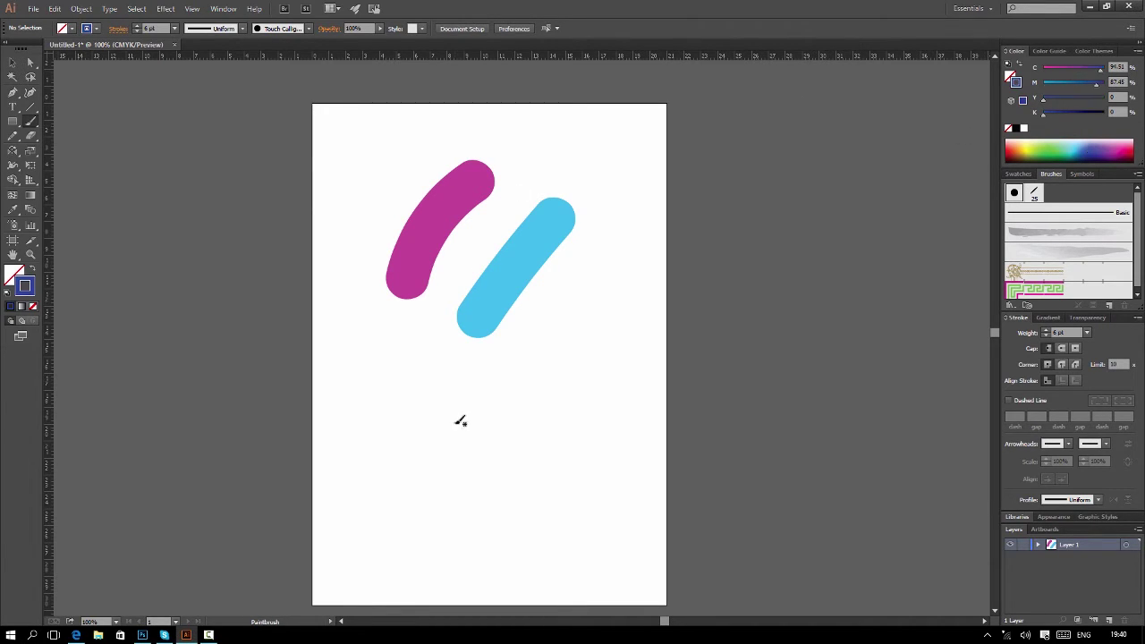
pyautogui.moveTo(451, 435); pyautogui.dragTo(583, 342)
pyautogui.click(13, 62)
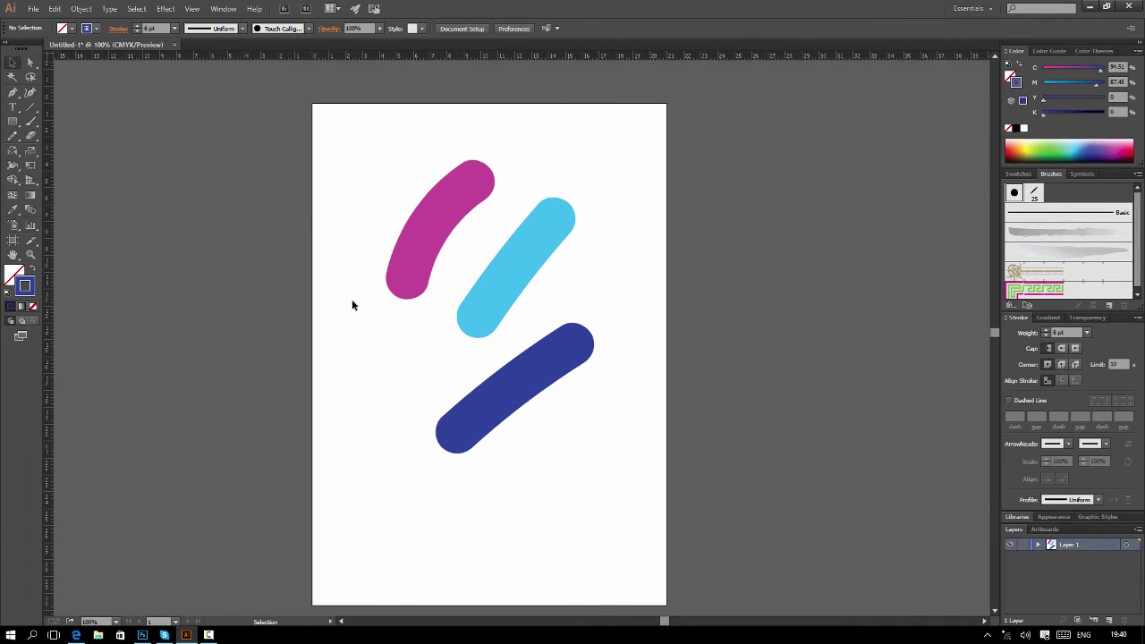
pyautogui.moveTo(508, 356); pyautogui.dragTo(560, 413)
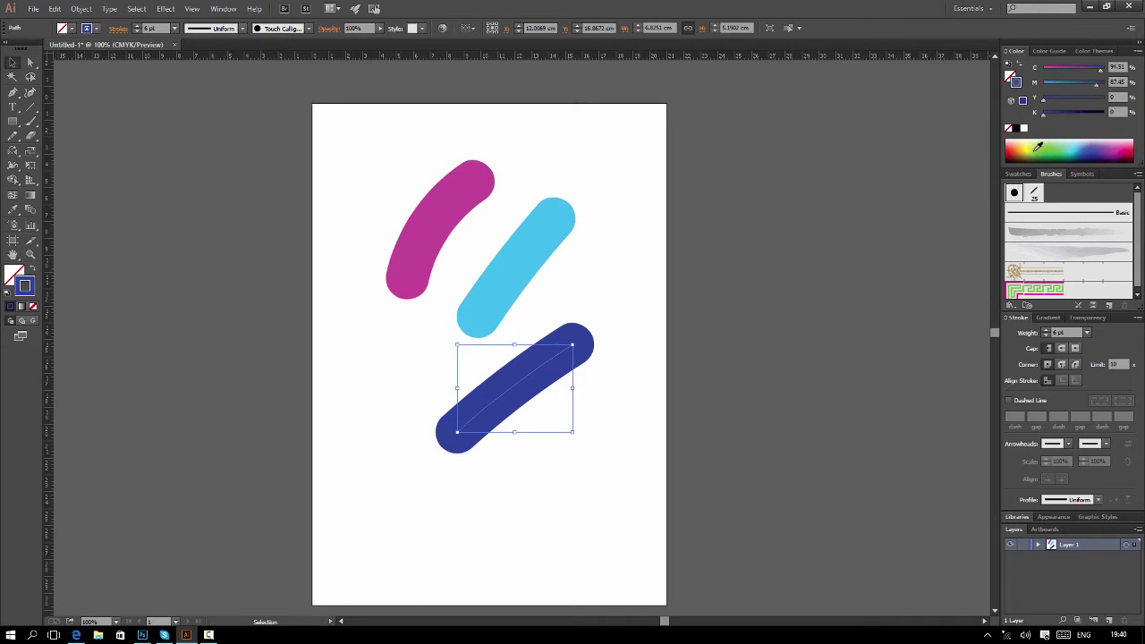
# Step: Move the cyan shape up and right, apply the Basic brush outline, and set its fill to dark blue
pyautogui.moveTo(525, 175)
pyautogui.mouseDown()
pyautogui.moveTo(593, 242)
pyautogui.moveTo(547, 211)
pyautogui.mouseUp()
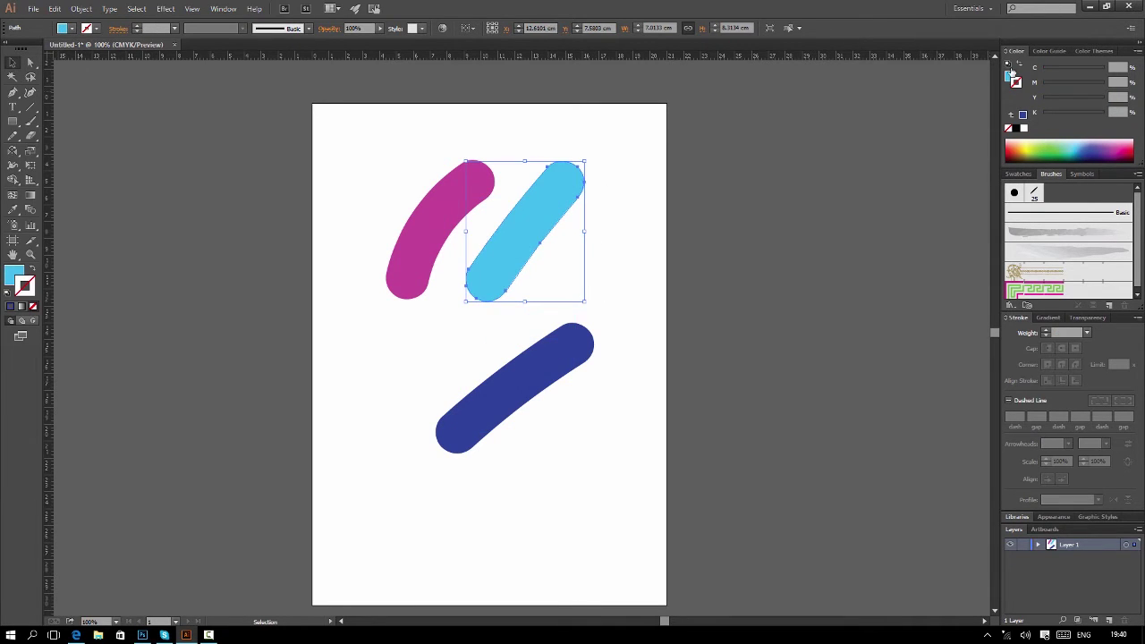
pyautogui.click(1011, 75)
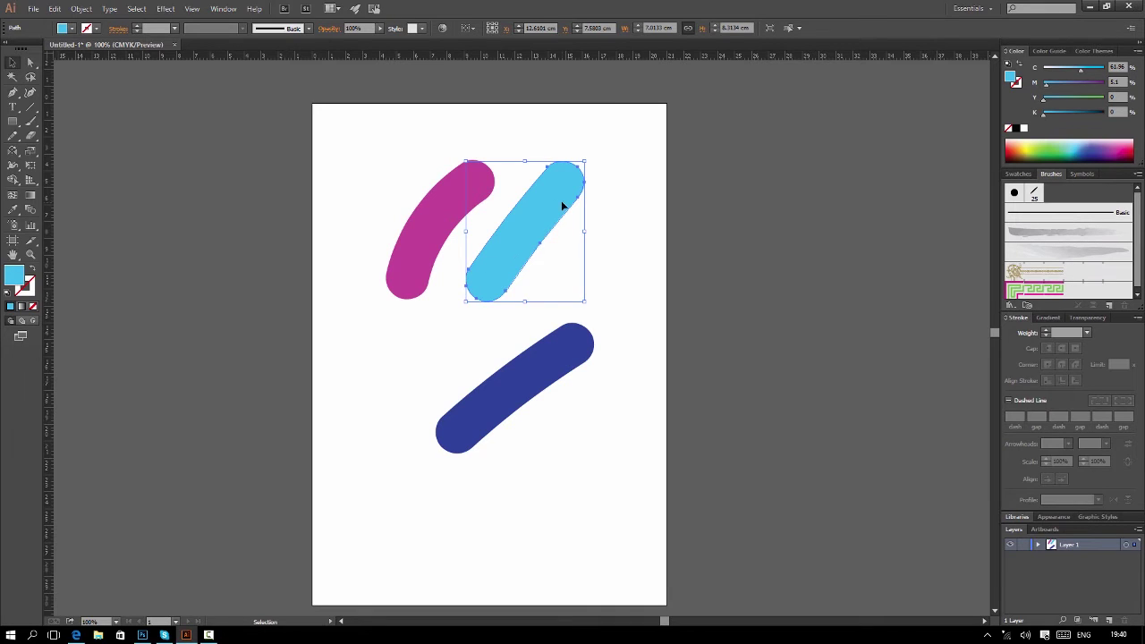
pyautogui.click(27, 125)
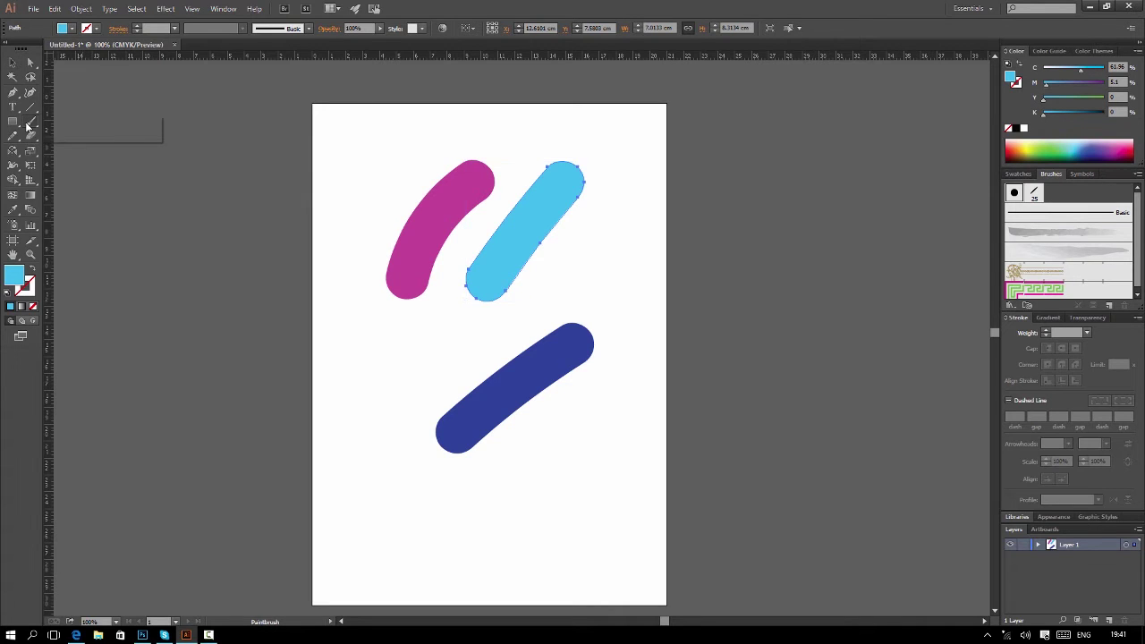
pyautogui.click(84, 136)
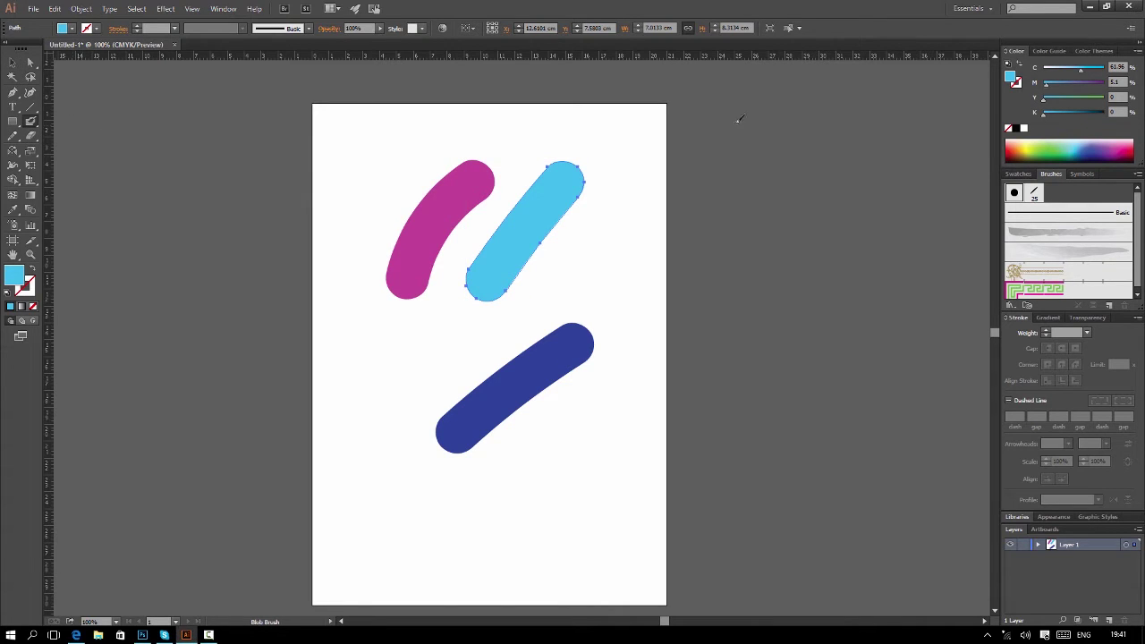
pyautogui.click(1049, 232)
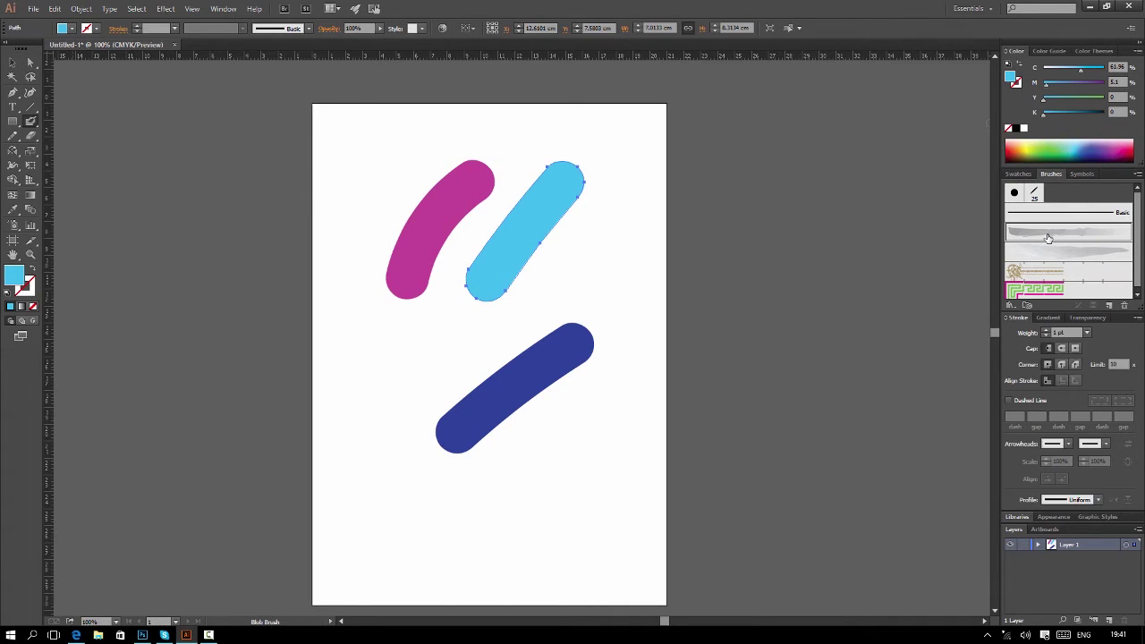
pyautogui.click(1081, 150)
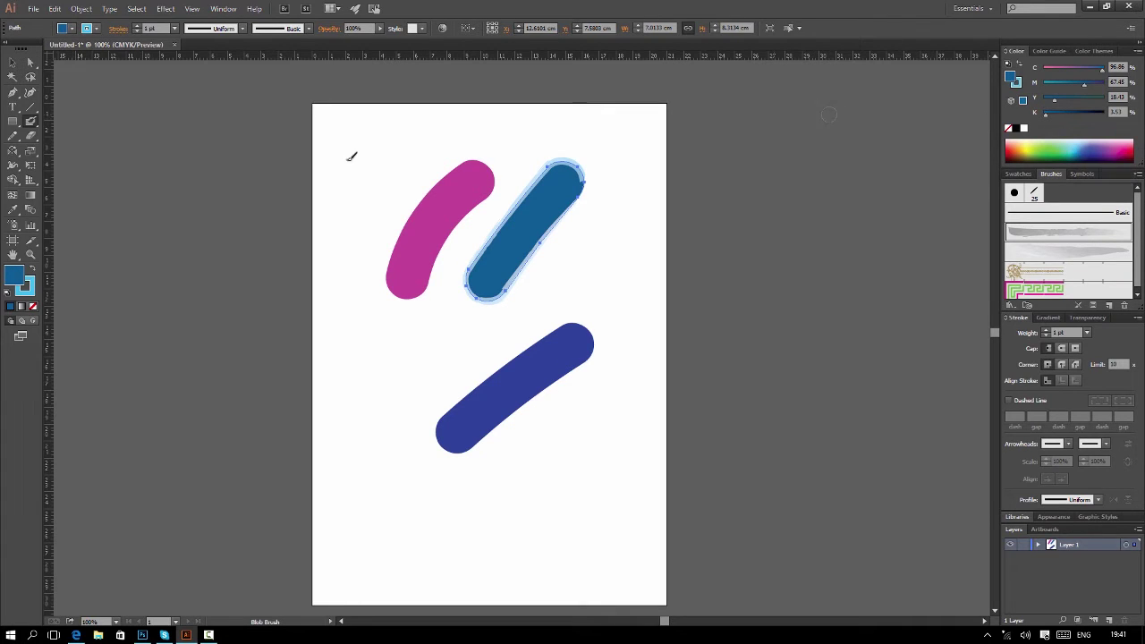
# Step: Remove the shape's fill, make its outline green, and paint green and purple scribbles
pyautogui.press('v')
pyautogui.click(34, 307)
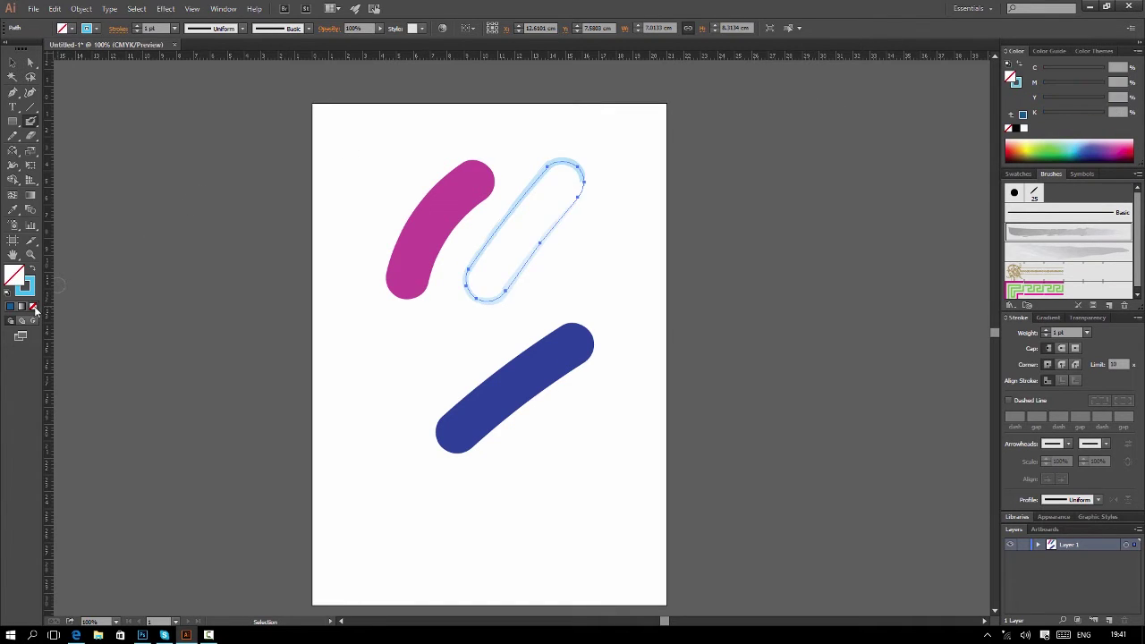
pyautogui.hotkey('shift', 'b')
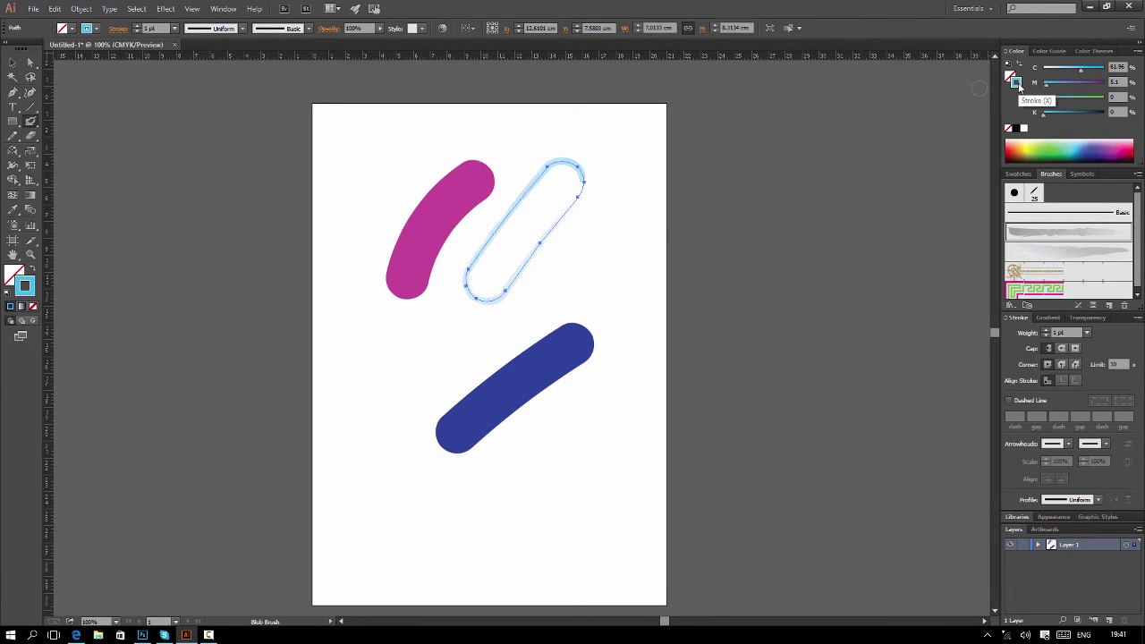
pyautogui.click(1056, 150)
pyautogui.moveTo(394, 348); pyautogui.dragTo(440, 368)
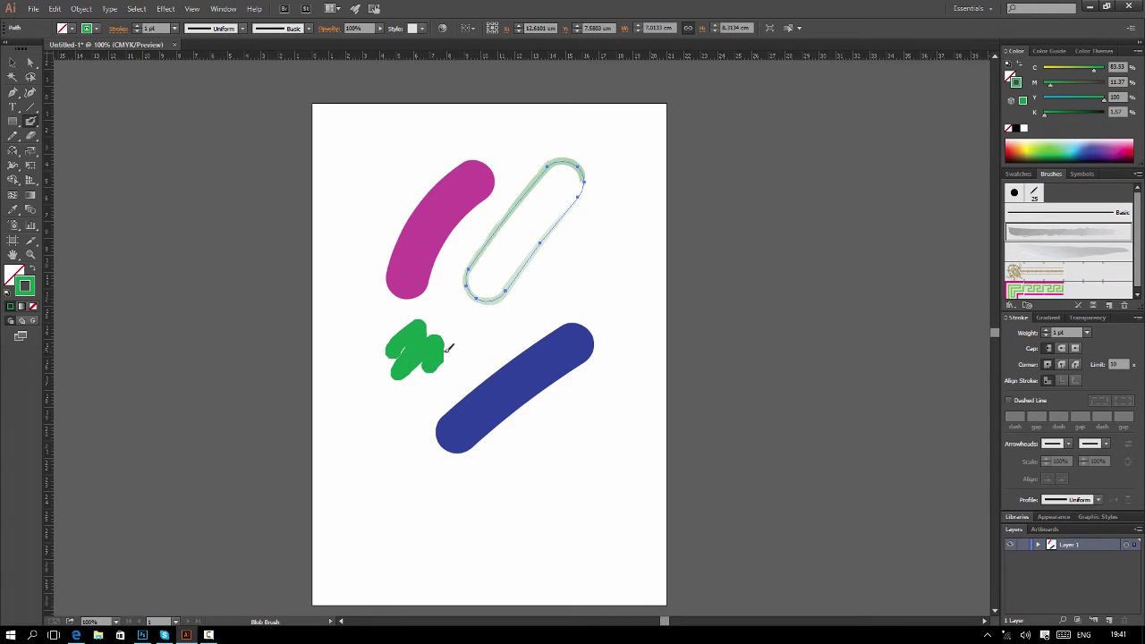
pyautogui.click(1107, 158)
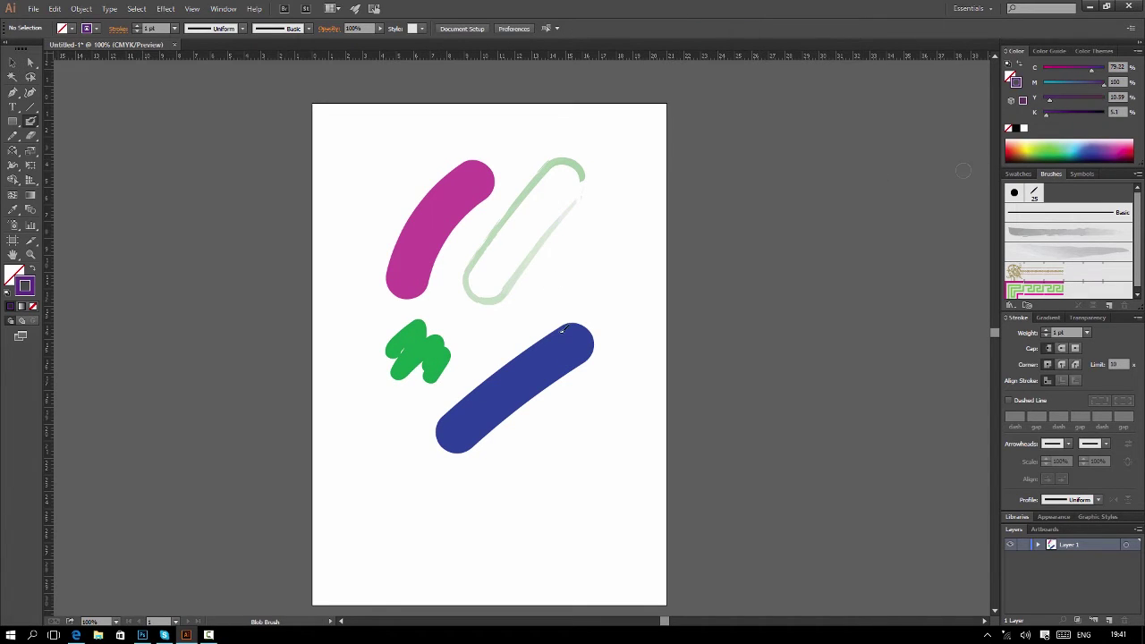
pyautogui.moveTo(575, 269); pyautogui.dragTo(632, 297)
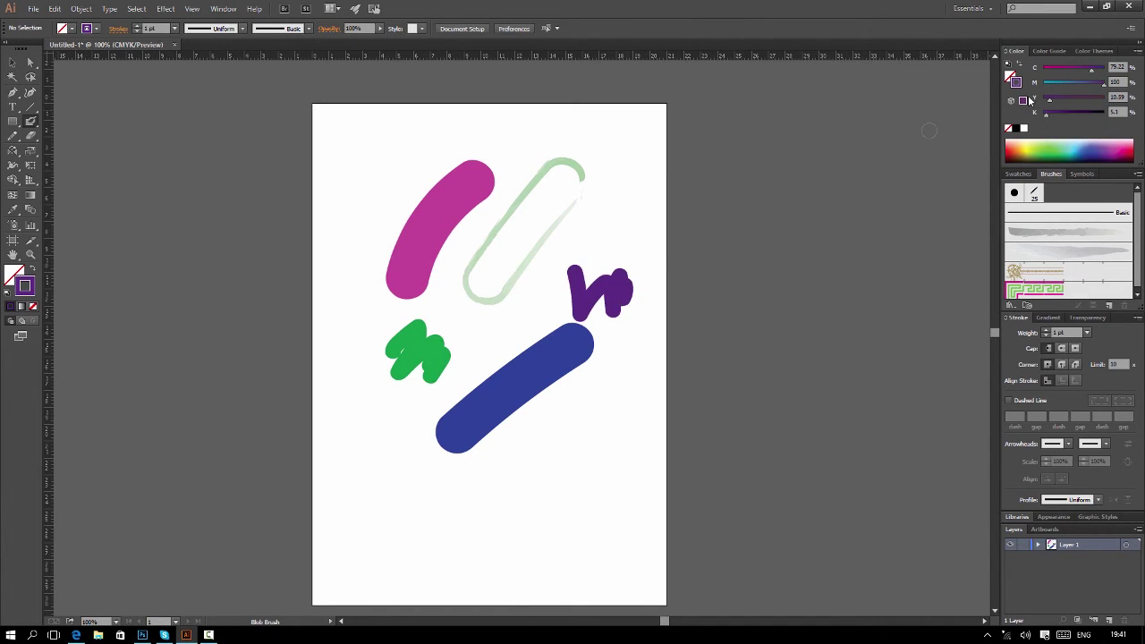
# Step: Paint a purple stroke at top-left and a dark-teal scribble at upper right with no fill
pyautogui.click(1011, 77)
pyautogui.click(1047, 145)
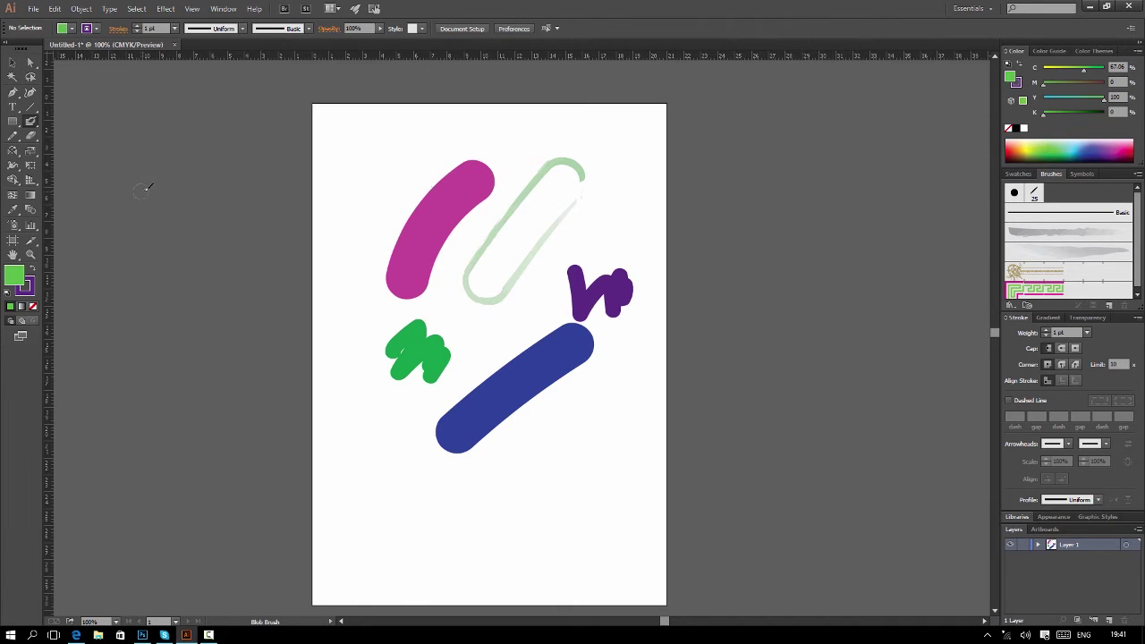
pyautogui.press('v')
pyautogui.moveTo(36, 126); pyautogui.dragTo(75, 133)
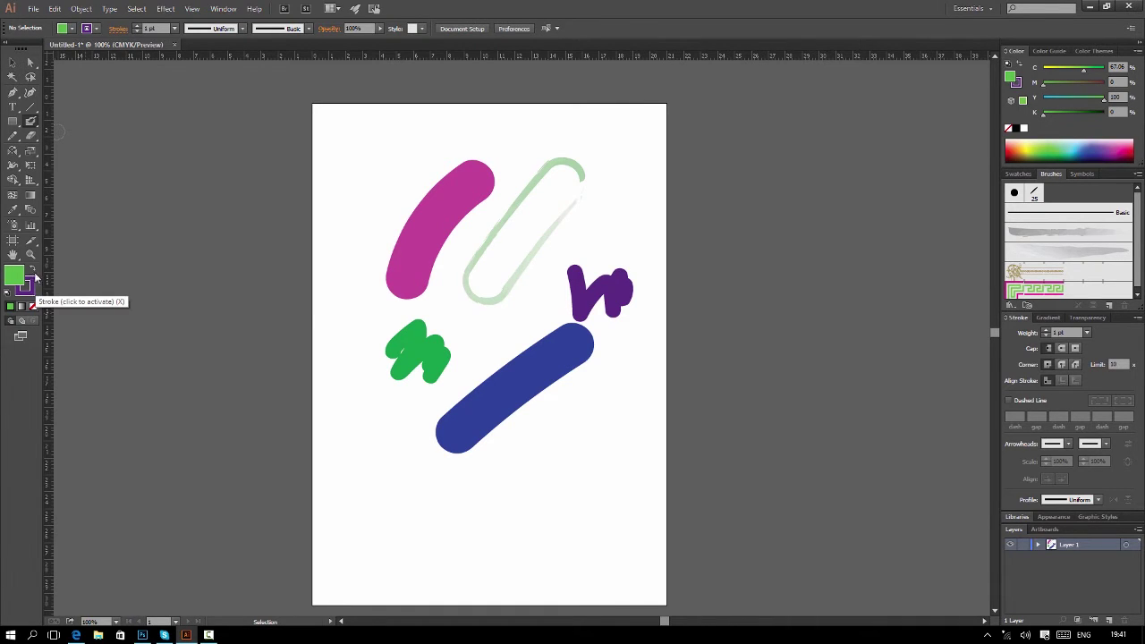
pyautogui.moveTo(328, 169)
pyautogui.mouseDown()
pyautogui.moveTo(382, 130)
pyautogui.moveTo(398, 176)
pyautogui.mouseUp()
pyautogui.press('/')
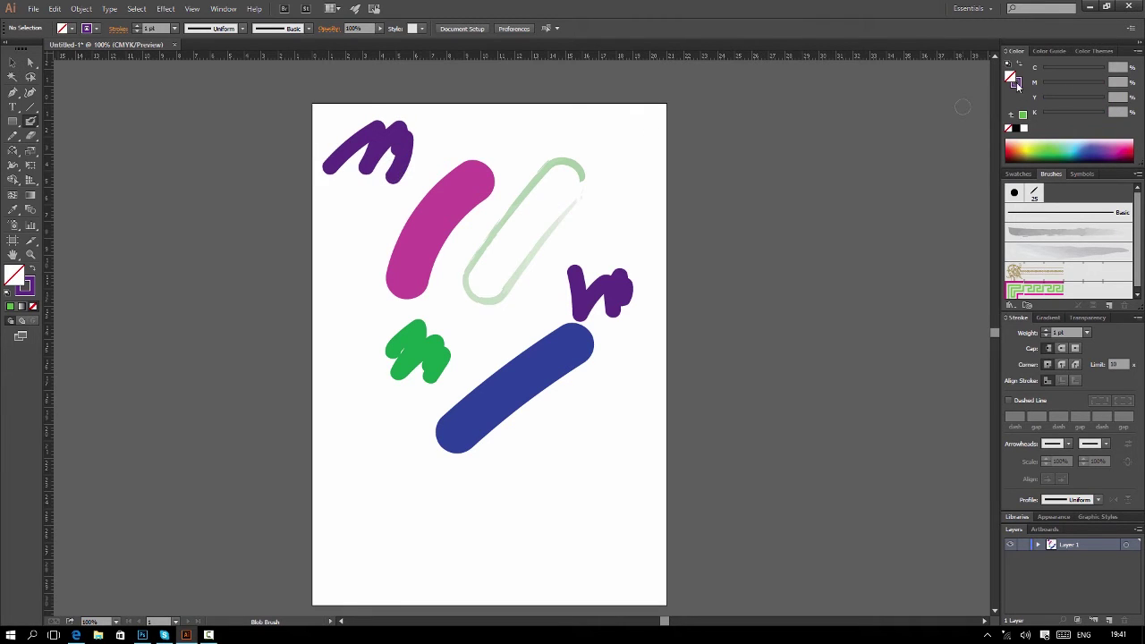
pyautogui.click(1017, 85)
pyautogui.click(1079, 152)
pyautogui.moveTo(619, 177); pyautogui.dragTo(660, 222)
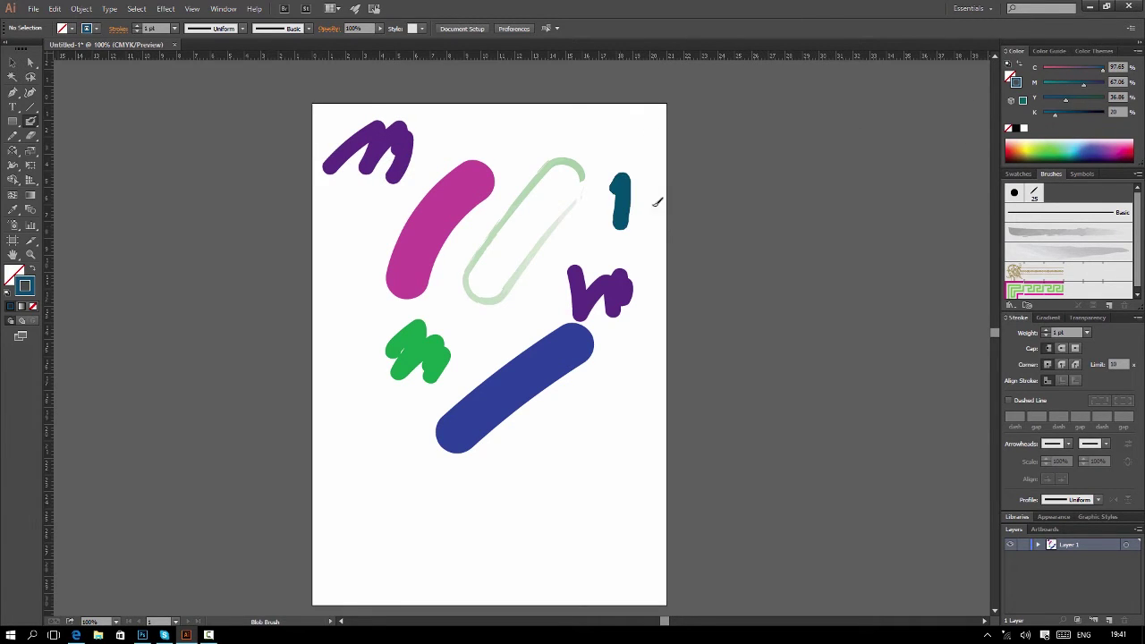
# Step: Marquee-select all the artwork and delete it
pyautogui.click(12, 62)
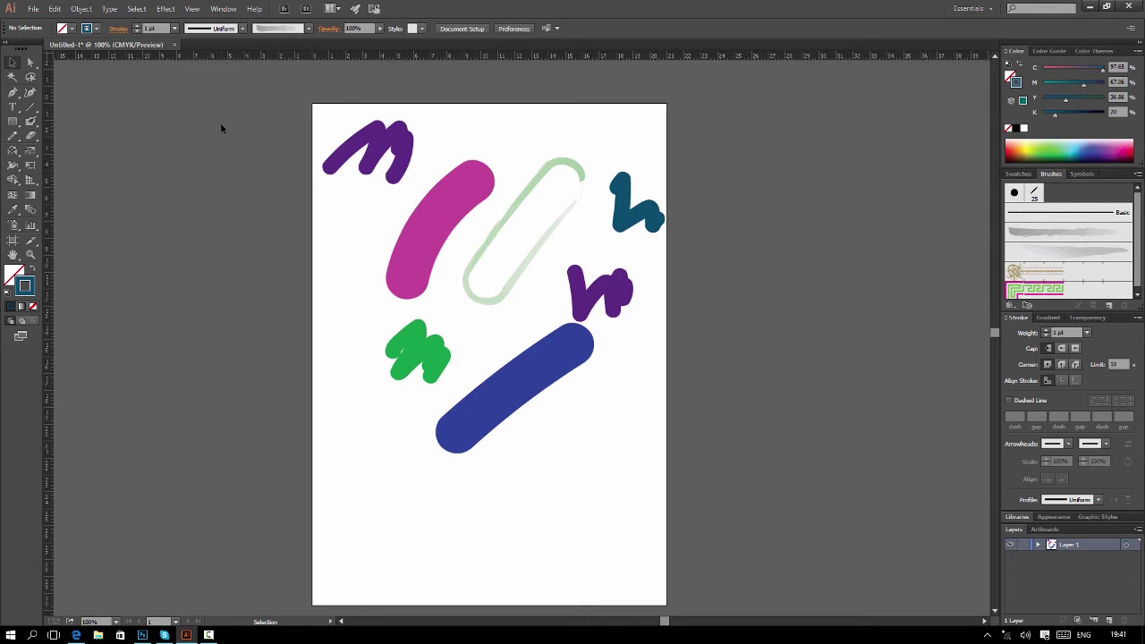
pyautogui.moveTo(255, 105)
pyautogui.mouseDown()
pyautogui.moveTo(704, 467)
pyautogui.moveTo(704, 451)
pyautogui.mouseUp()
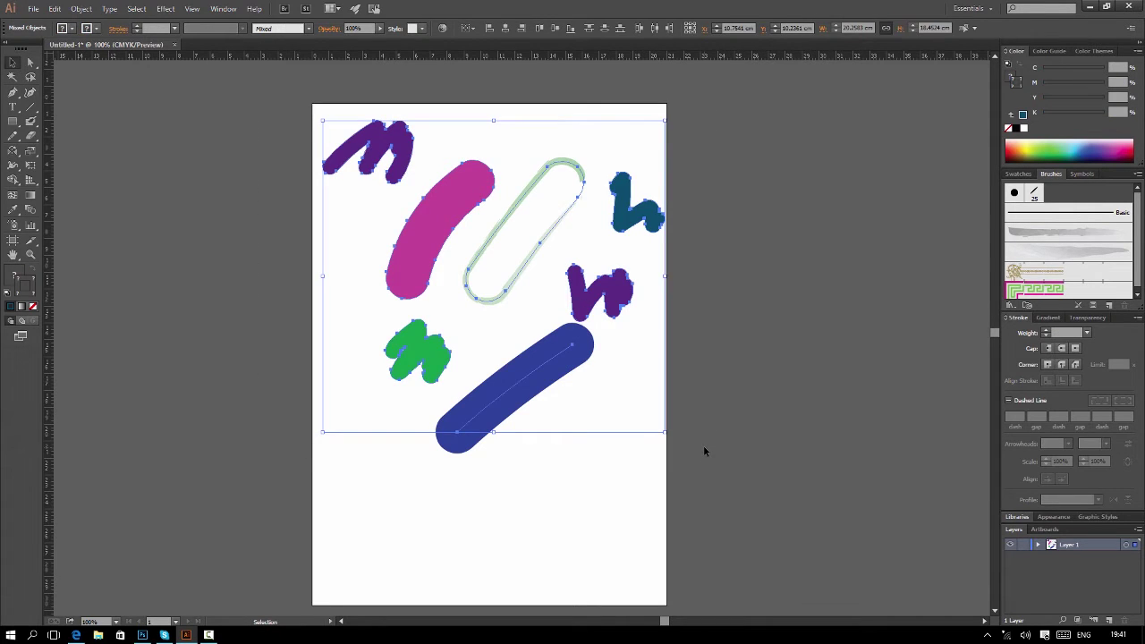
pyautogui.press('Delete')
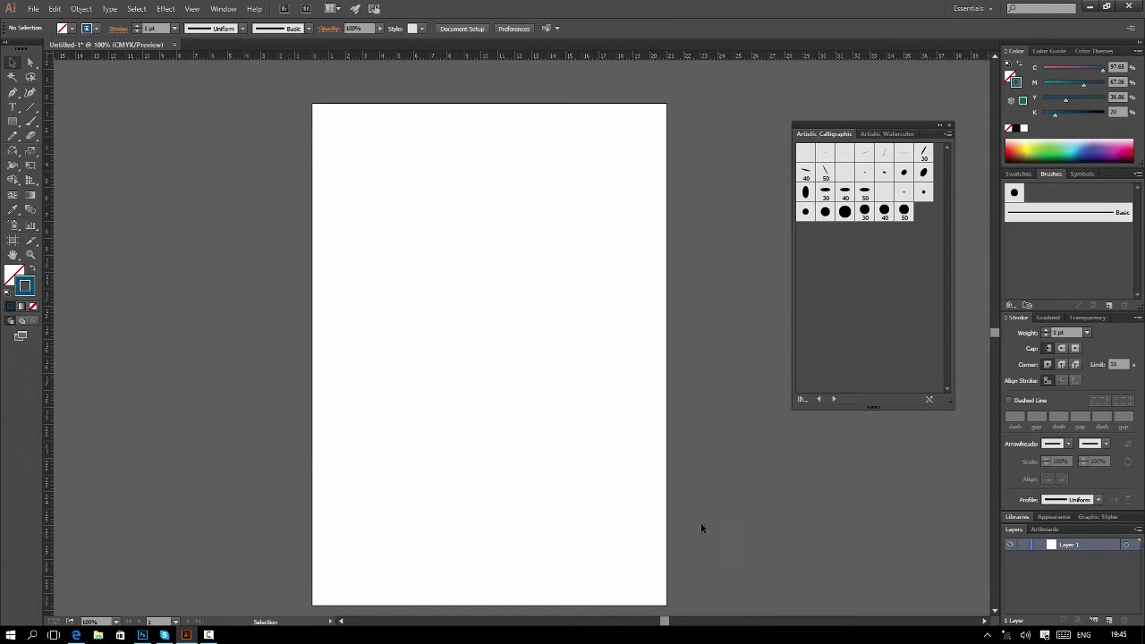
# Step: Open Brush Library > Image Brush > Image Brush Library and add its yellow daisy brush
pyautogui.click(1138, 173)
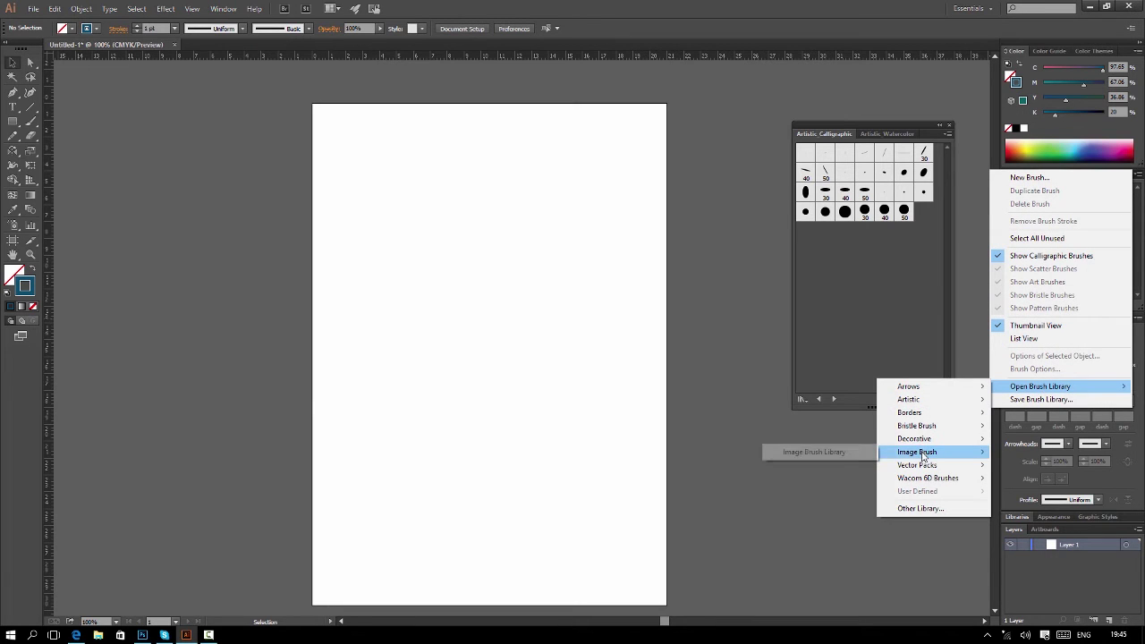
pyautogui.moveTo(1040, 386)
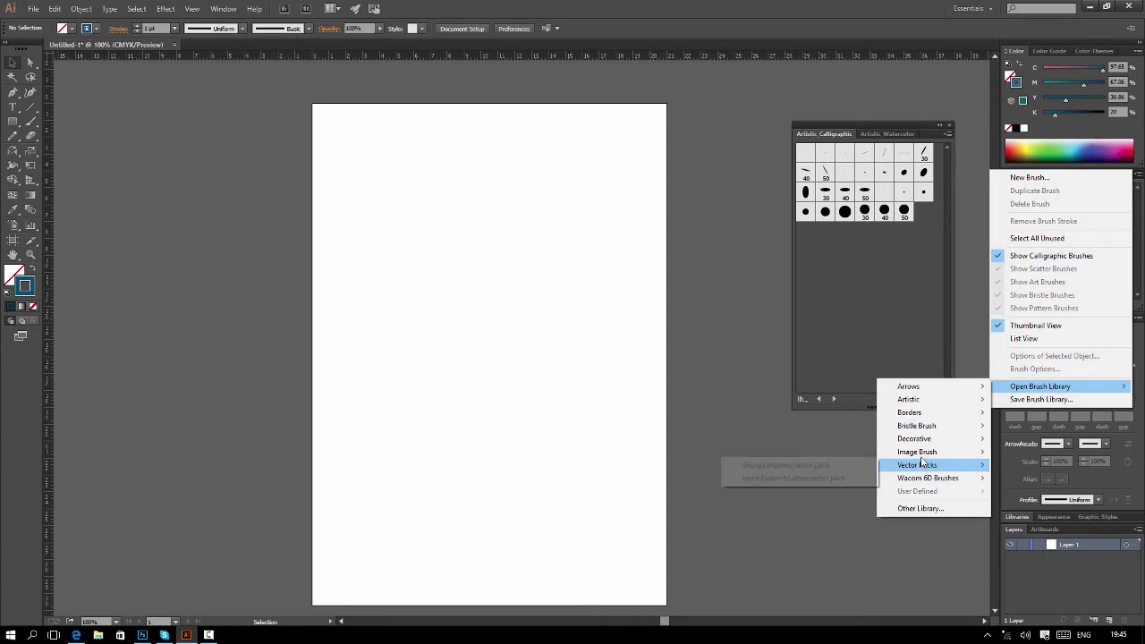
pyautogui.moveTo(917, 451)
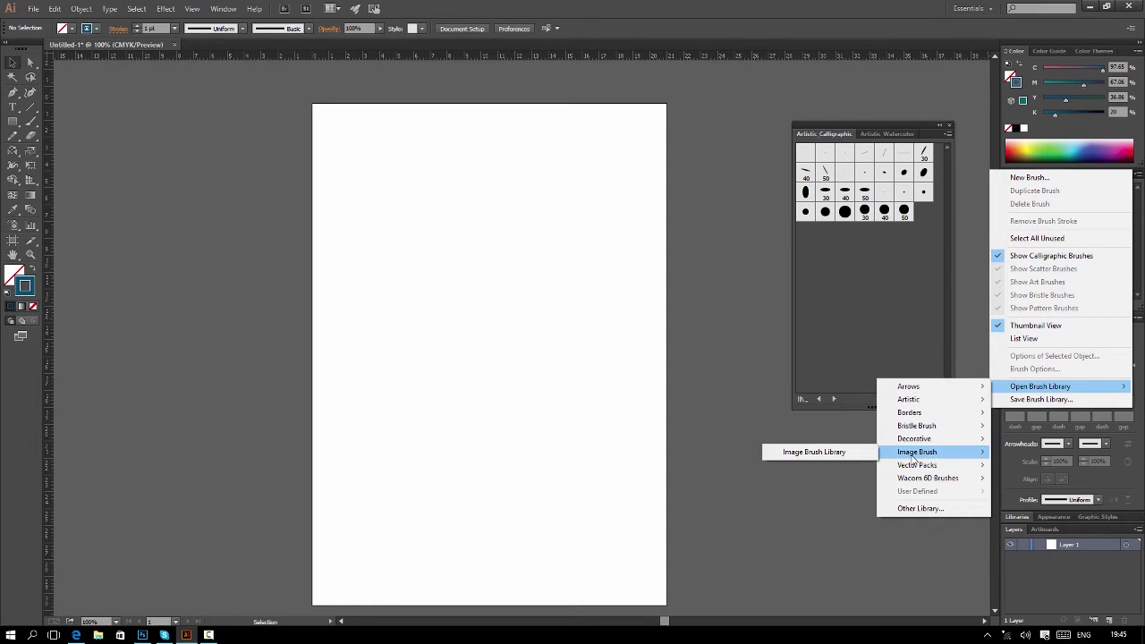
pyautogui.click(824, 453)
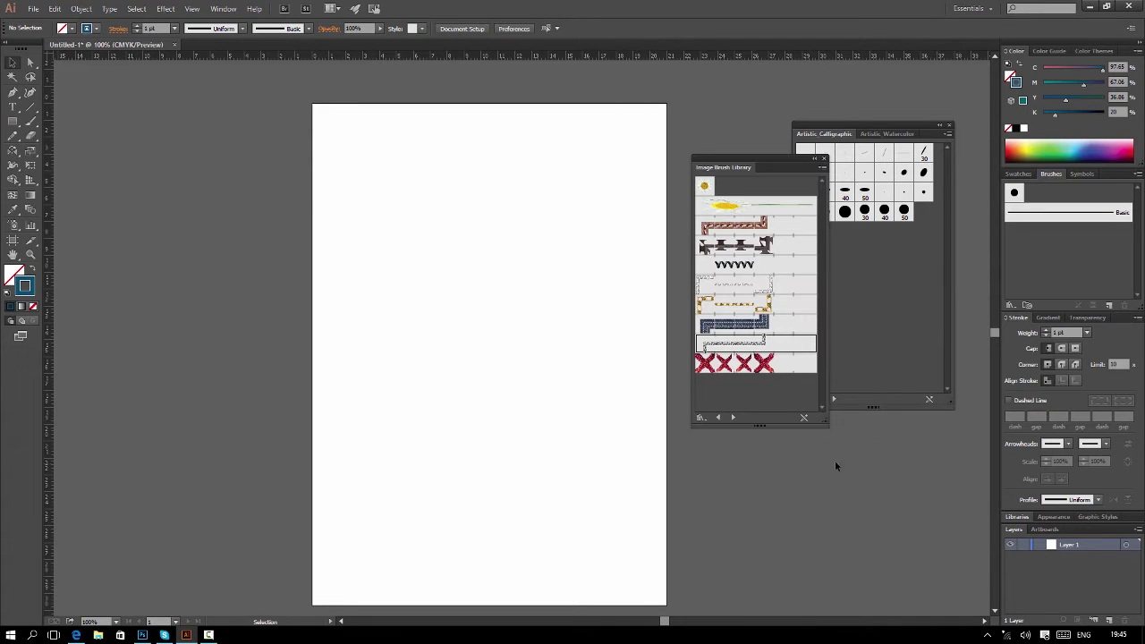
pyautogui.click(735, 208)
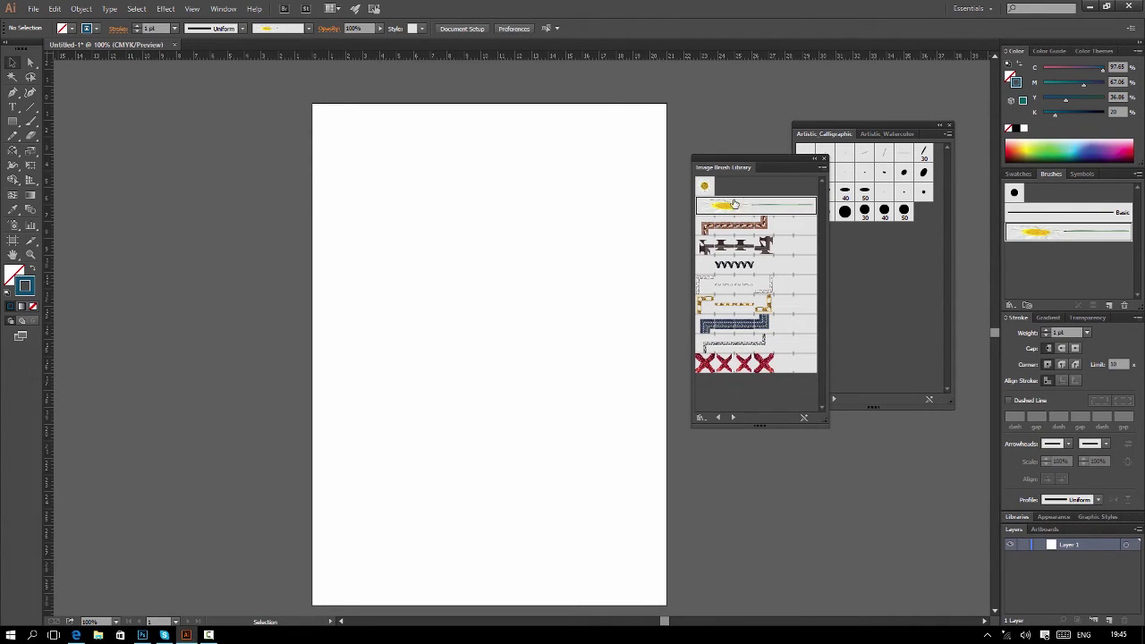
# Step: Paint four daisy strokes with the yellow image brush
pyautogui.click(30, 121)
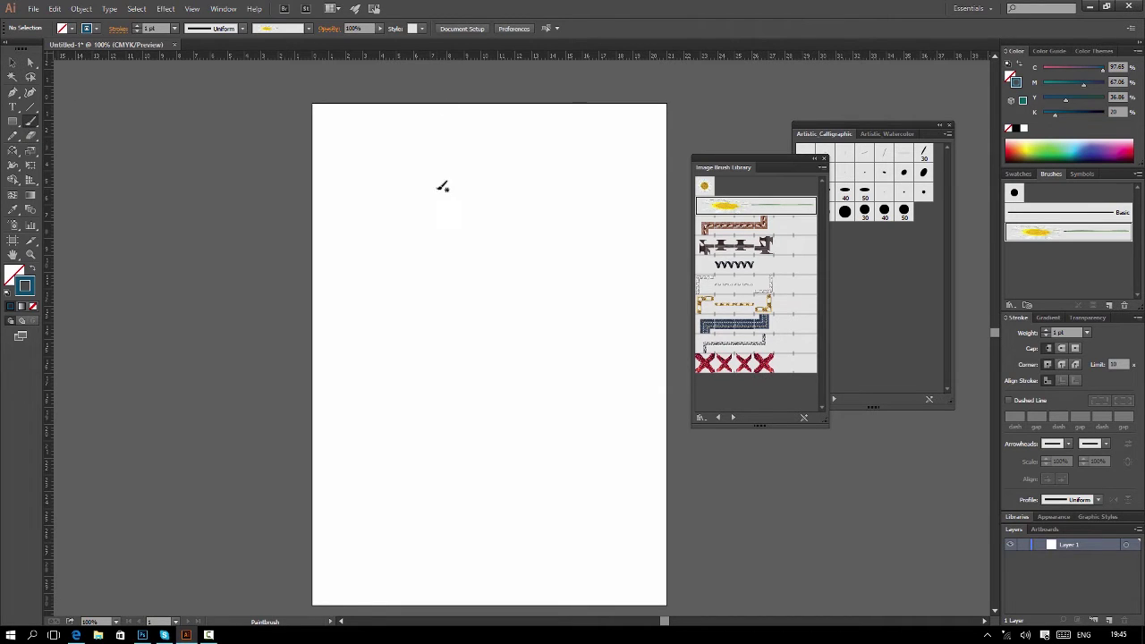
pyautogui.moveTo(442, 185); pyautogui.dragTo(427, 238)
pyautogui.moveTo(503, 206); pyautogui.dragTo(507, 320)
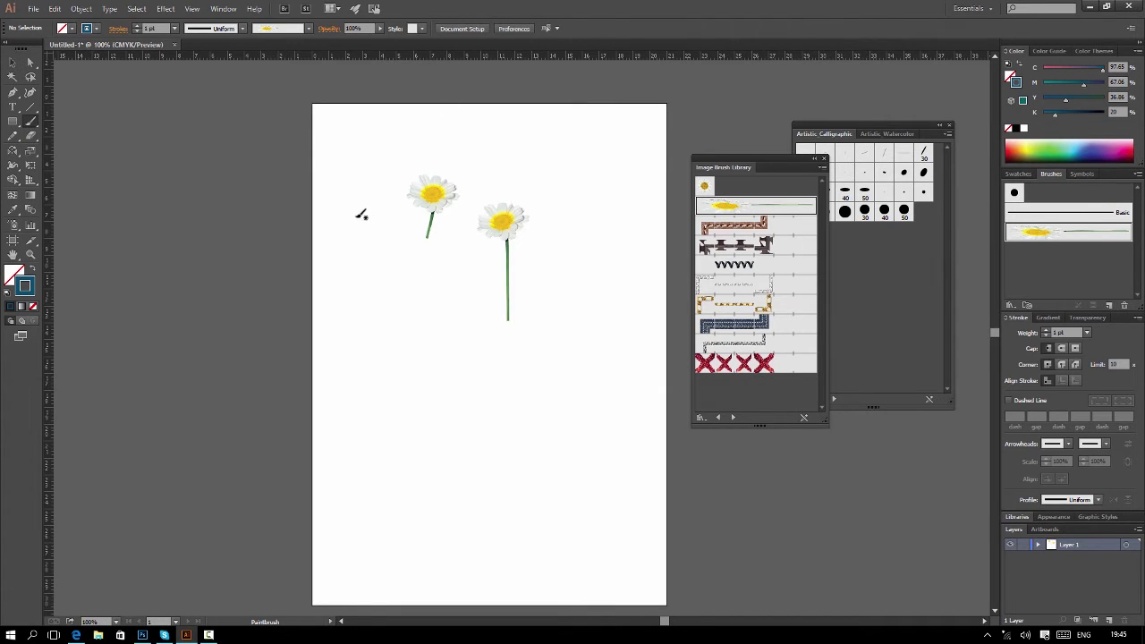
pyautogui.moveTo(358, 215); pyautogui.dragTo(441, 511)
pyautogui.moveTo(583, 220)
pyautogui.mouseDown()
pyautogui.moveTo(585, 255)
pyautogui.moveTo(560, 288)
pyautogui.mouseUp()
# Step: Paint a wavy brown stitched stroke down the right and a curved denim loop mid-page
pyautogui.click(739, 226)
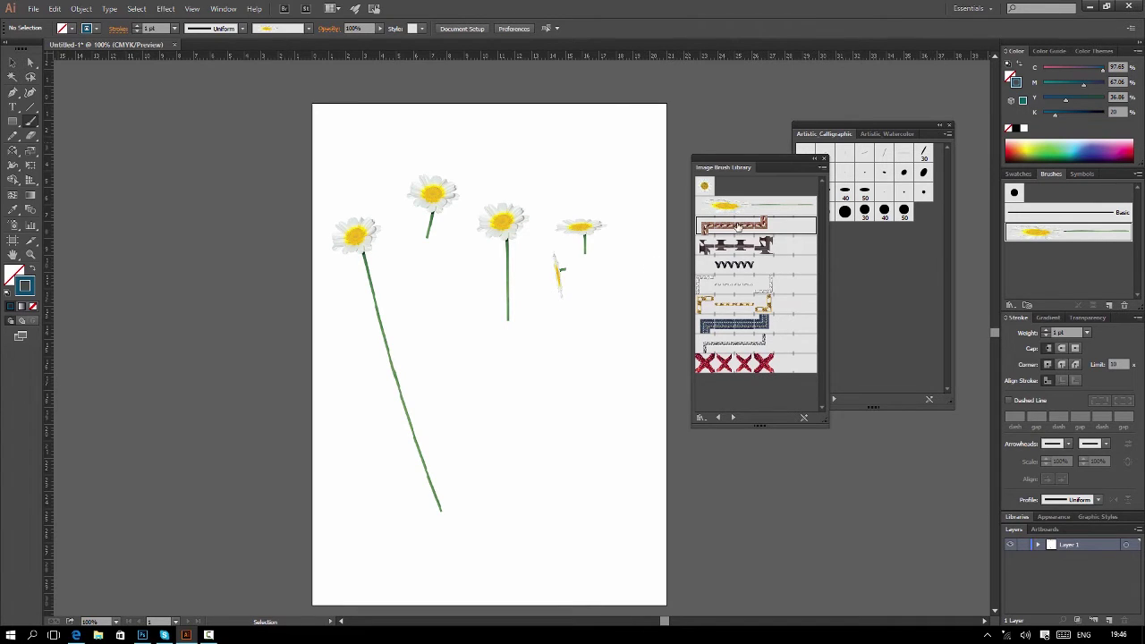
pyautogui.moveTo(635, 116)
pyautogui.mouseDown()
pyautogui.moveTo(643, 281)
pyautogui.moveTo(627, 475)
pyautogui.mouseUp()
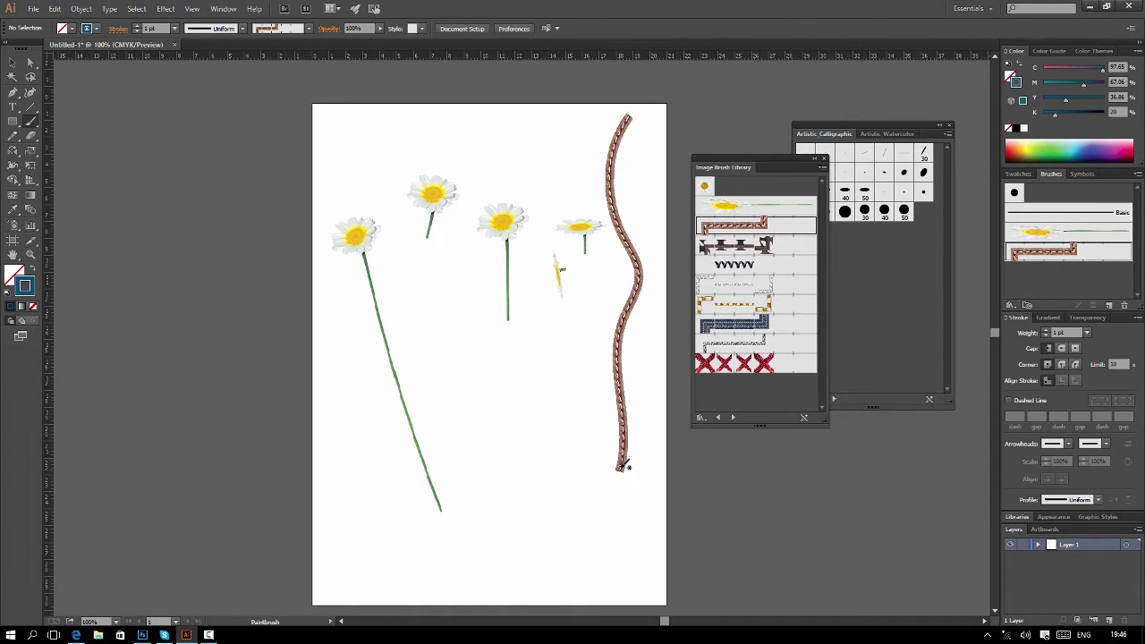
pyautogui.click(746, 322)
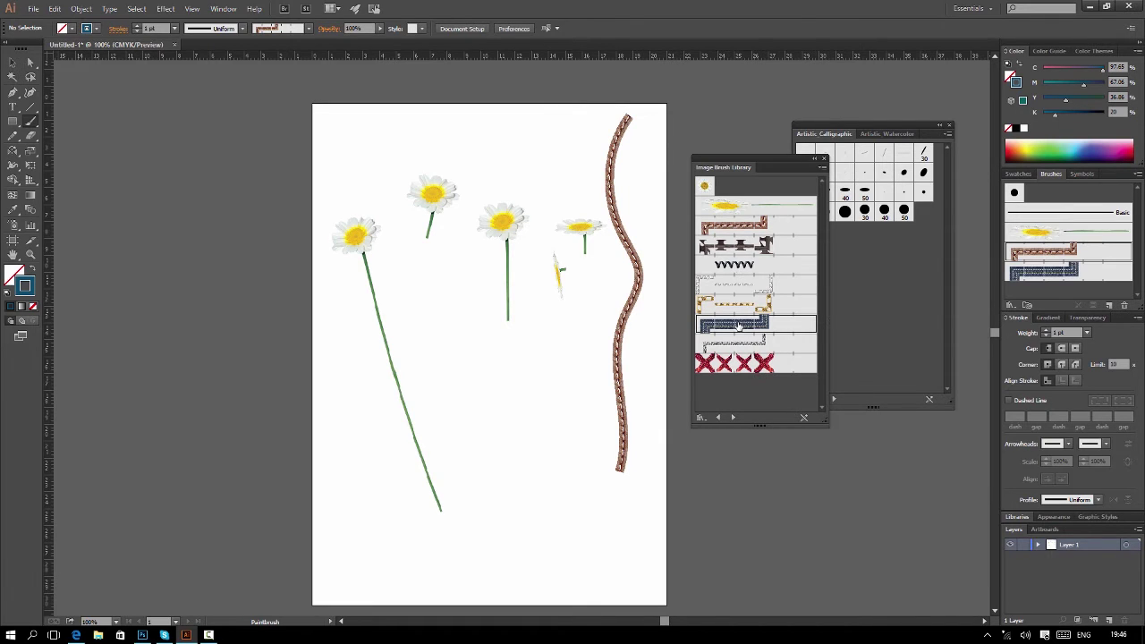
pyautogui.moveTo(394, 314)
pyautogui.mouseDown()
pyautogui.moveTo(484, 360)
pyautogui.moveTo(427, 322)
pyautogui.mouseUp()
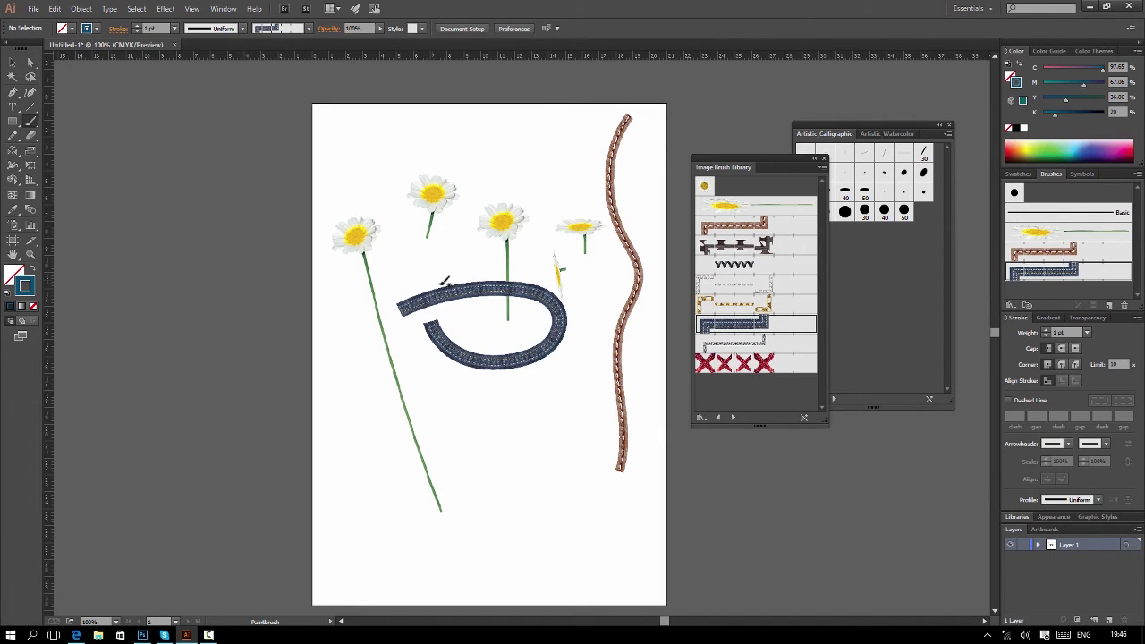
pyautogui.click(19, 123)
# Step: Draw a tall rectangle and try stitched, daisy, zigzag, chain, denim and red cross-stitch brushes on it
pyautogui.moveTo(435, 144); pyautogui.dragTo(578, 439)
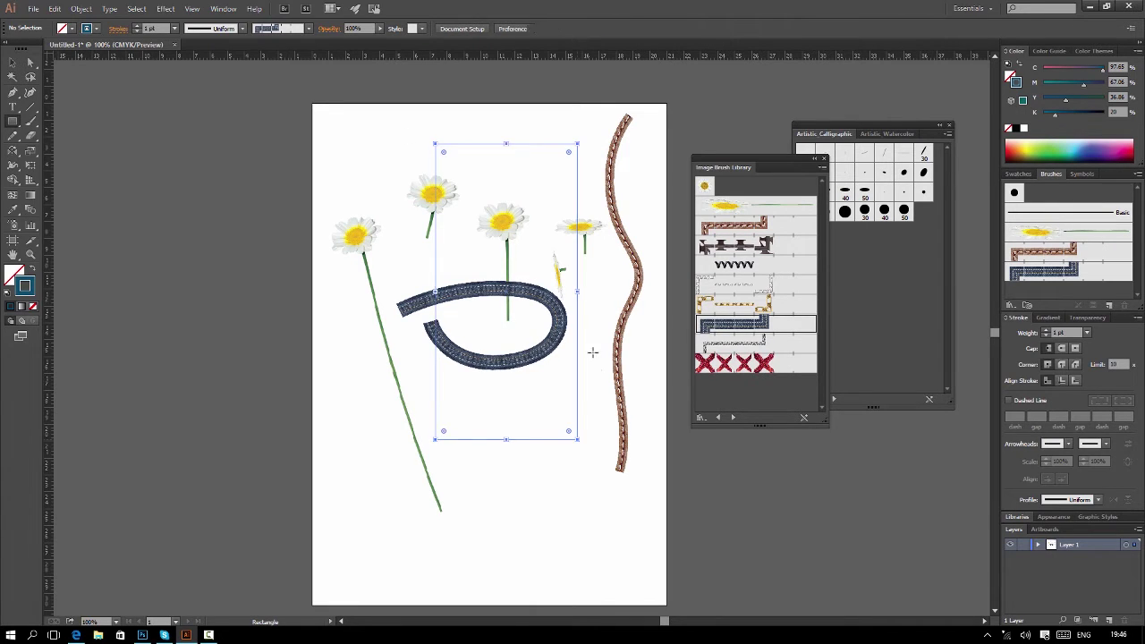
pyautogui.click(752, 226)
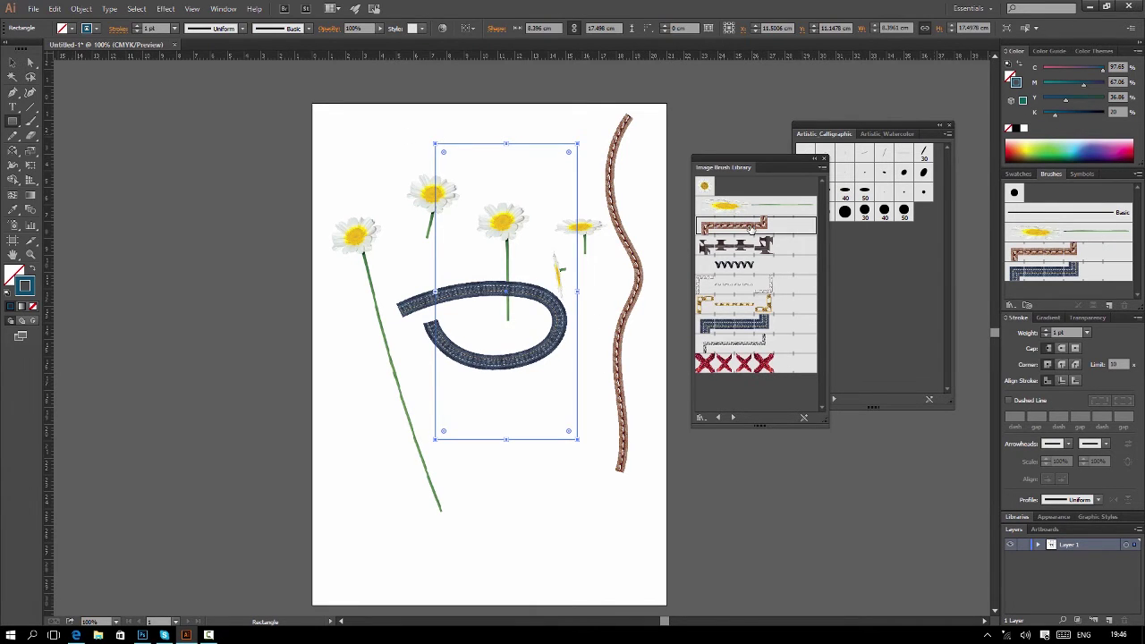
pyautogui.click(754, 206)
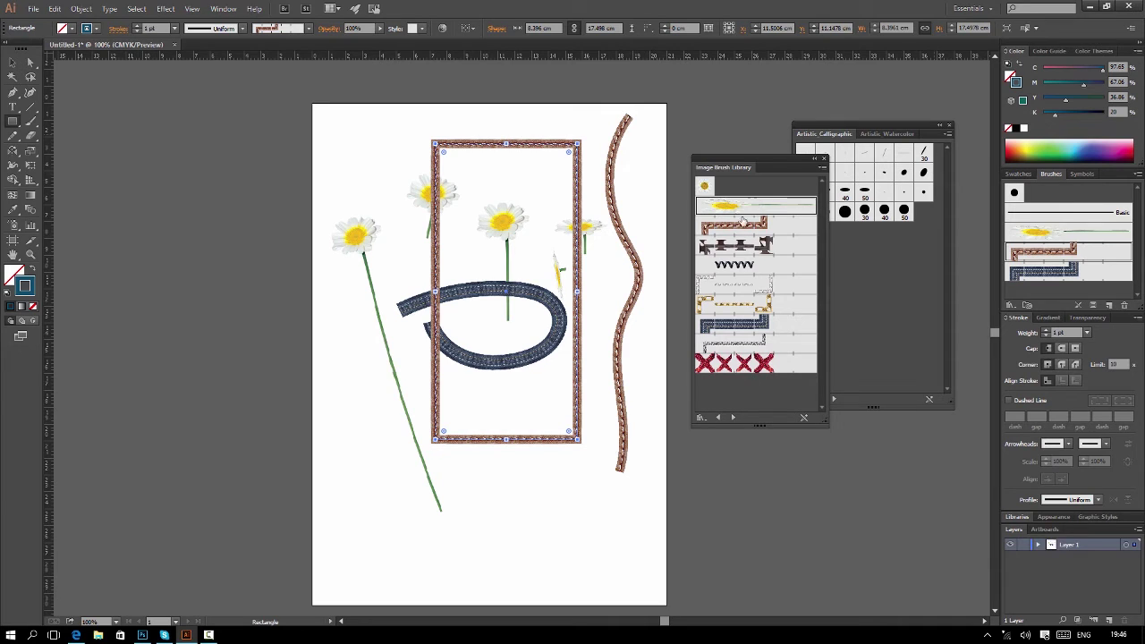
pyautogui.click(733, 265)
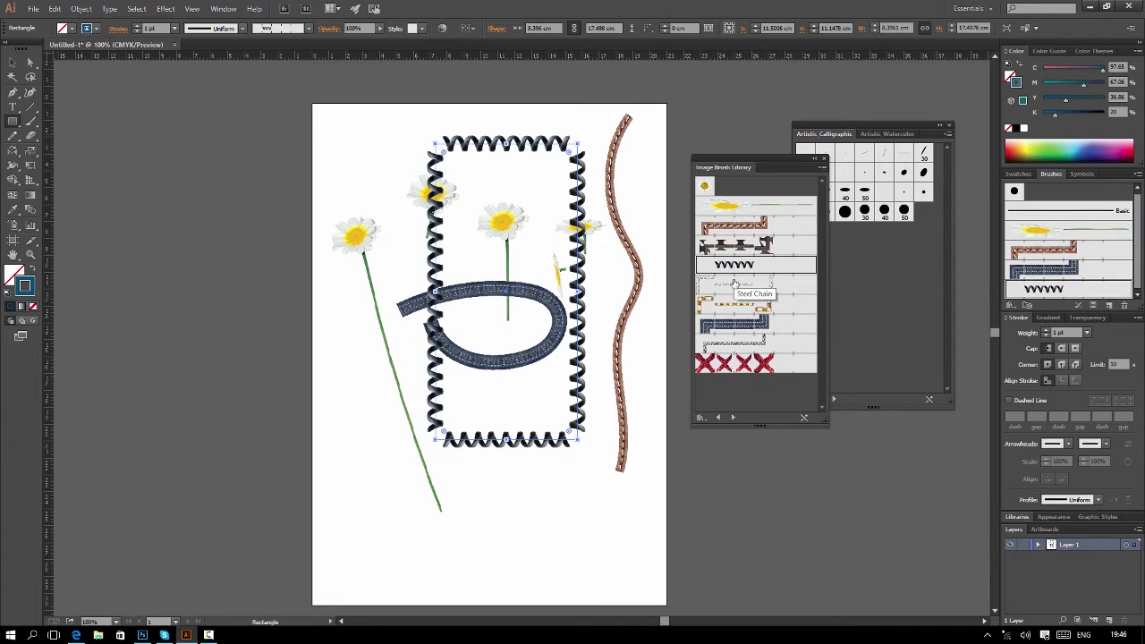
pyautogui.click(733, 282)
pyautogui.click(734, 326)
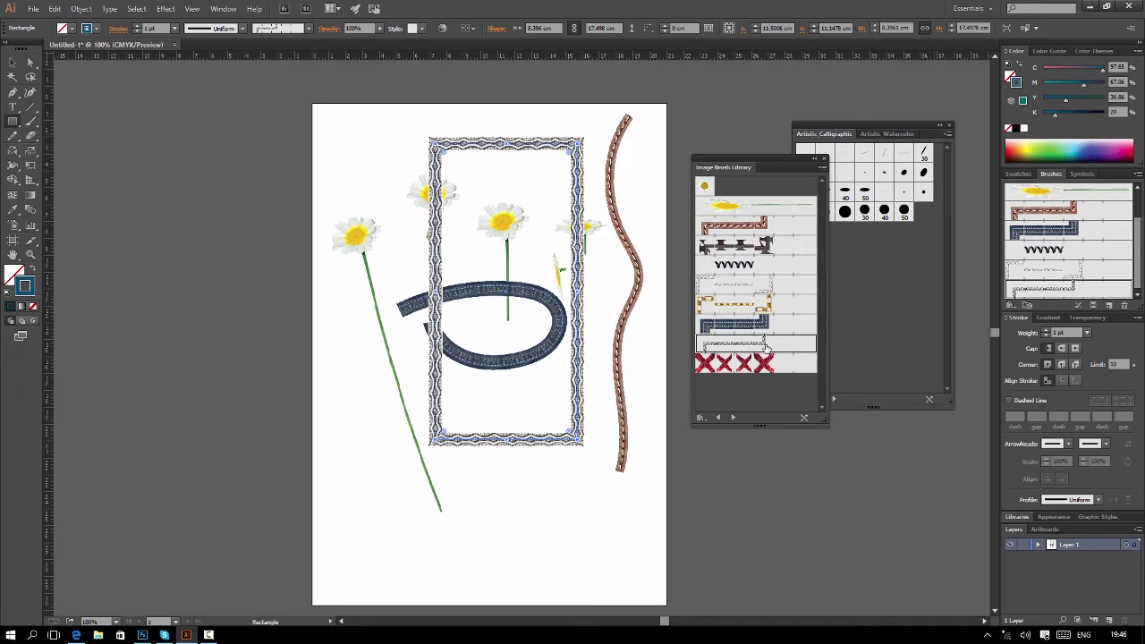
pyautogui.click(756, 360)
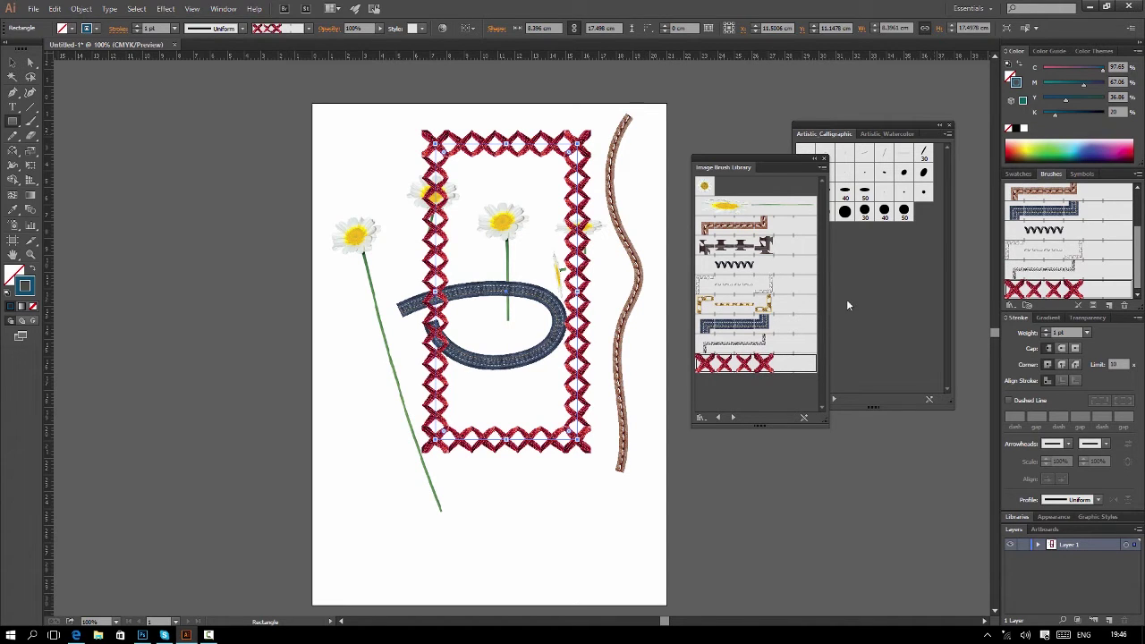
# Step: Select everything on the artboard with the Selection tool and delete it
pyautogui.press('v')
pyautogui.moveTo(298, 114); pyautogui.dragTo(645, 500)
pyautogui.press('Delete')
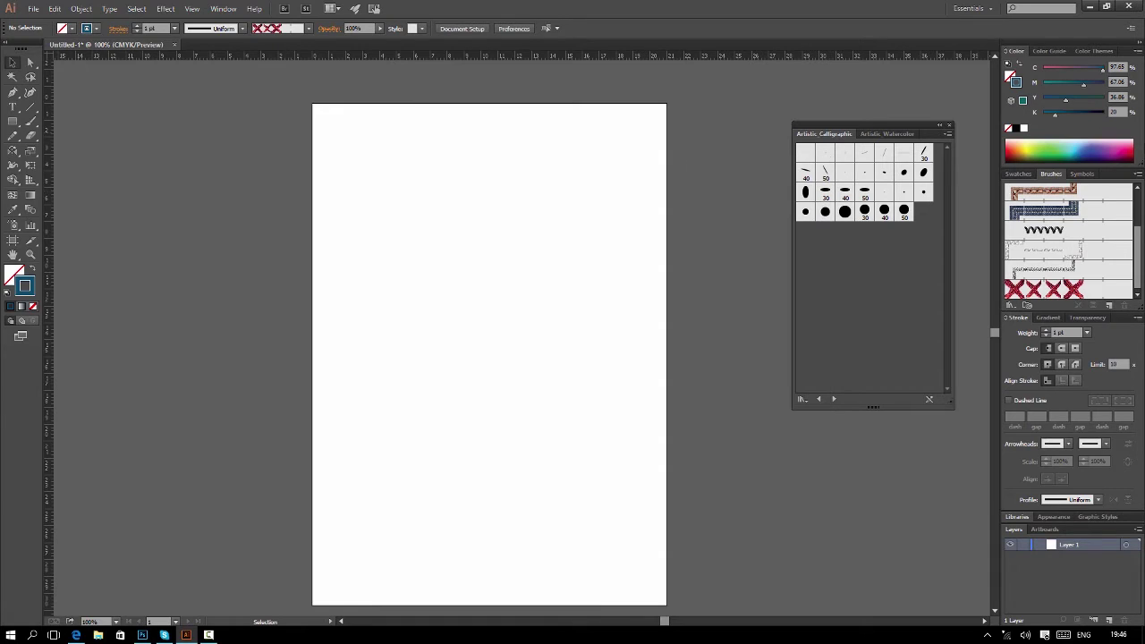
# Step: Close the Image Brush Library and start a New Brush from the Brushes panel menu
pyautogui.click(824, 158)
pyautogui.click(1138, 176)
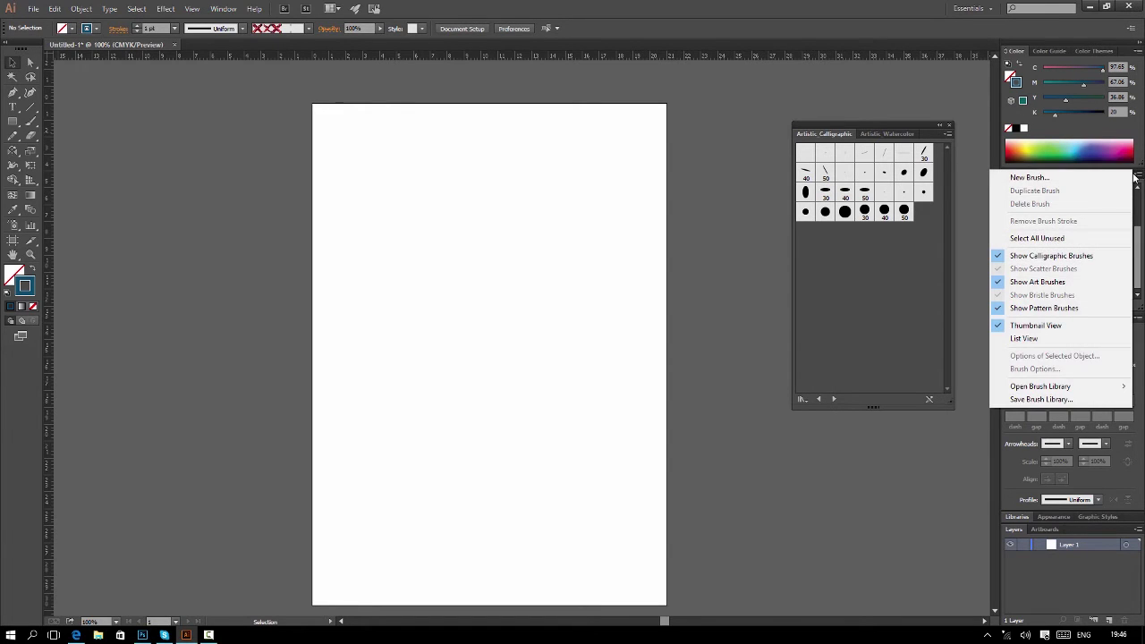
pyautogui.click(1046, 178)
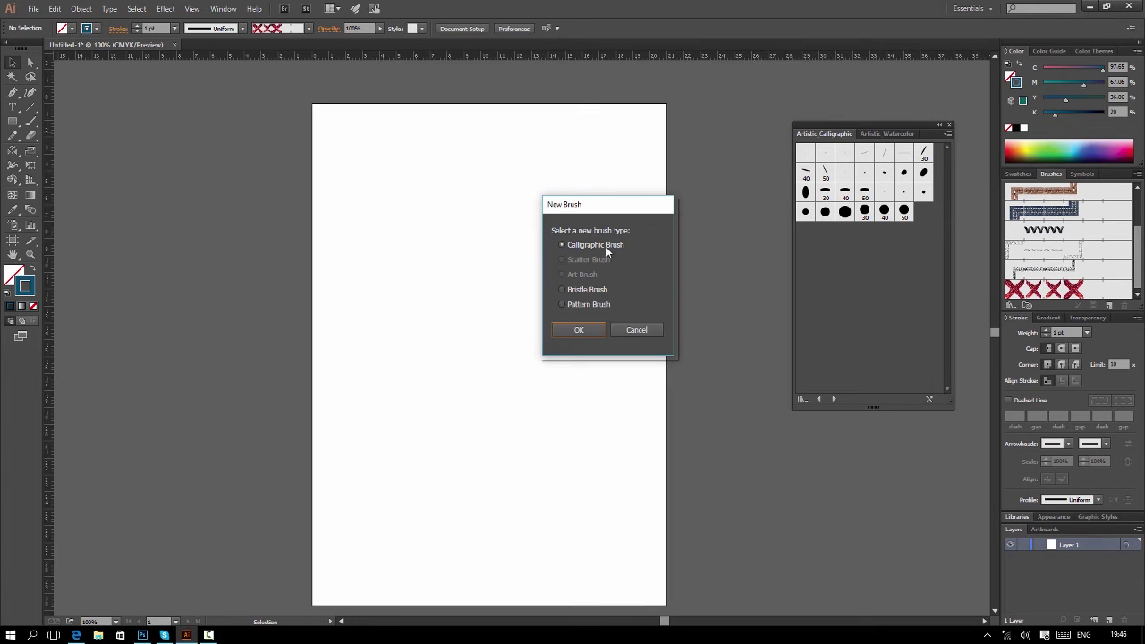
# Step: Create Calligraphic Brush 1 with a -134° angle, 7% roundness and 14 pt size
pyautogui.click(580, 330)
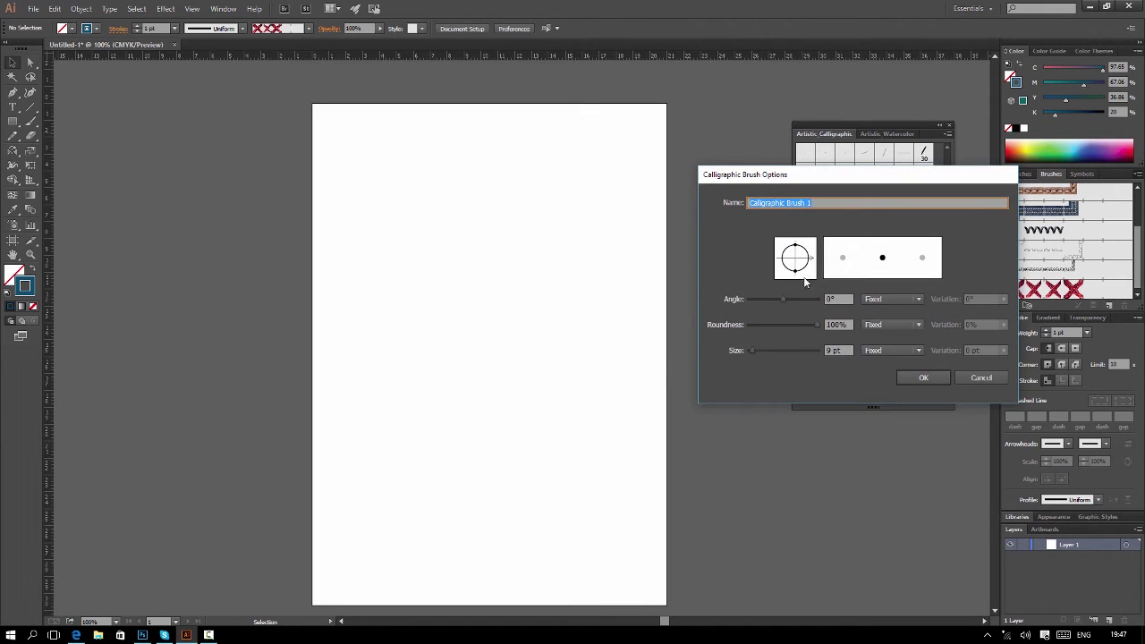
pyautogui.moveTo(780, 298); pyautogui.dragTo(773, 301)
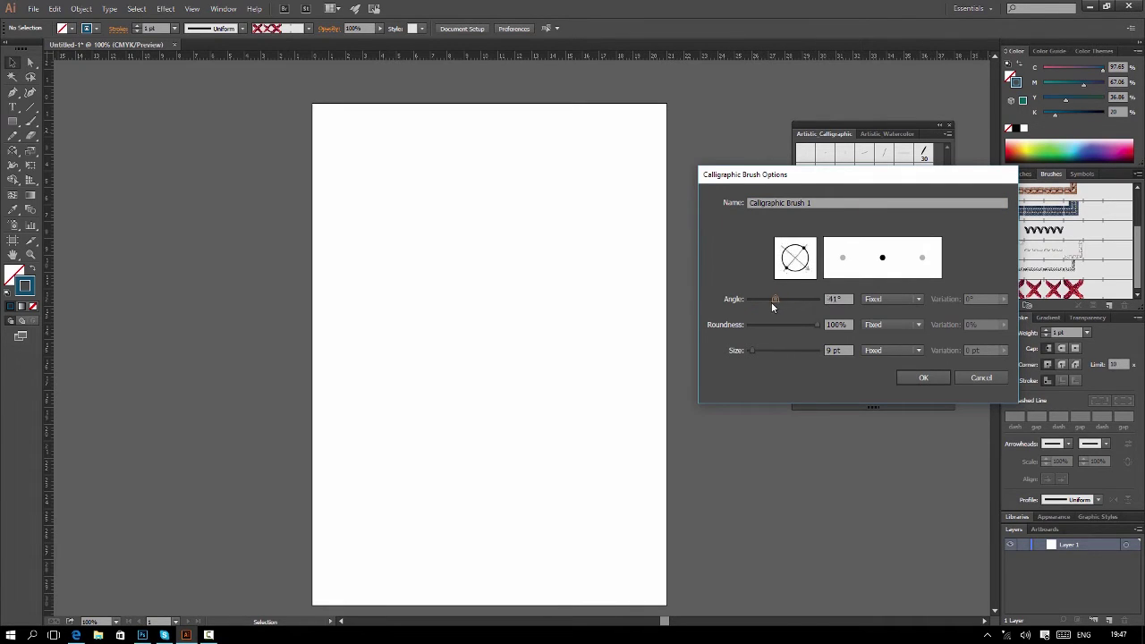
pyautogui.moveTo(816, 325); pyautogui.dragTo(761, 325)
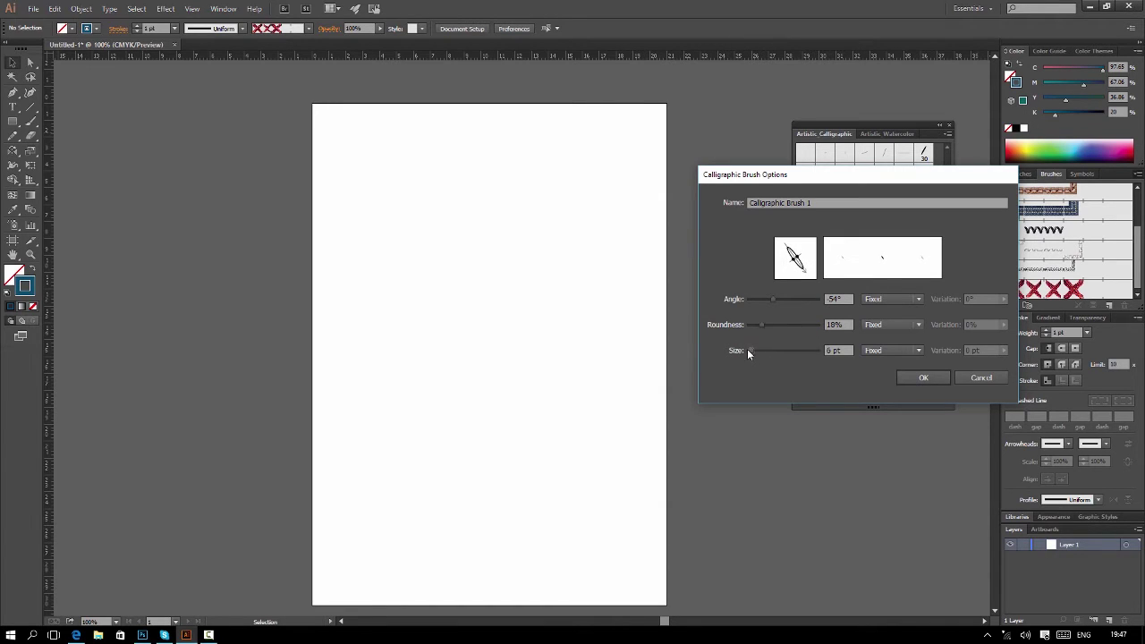
pyautogui.moveTo(744, 351); pyautogui.dragTo(753, 352)
pyautogui.moveTo(773, 300); pyautogui.dragTo(753, 330)
pyautogui.click(921, 378)
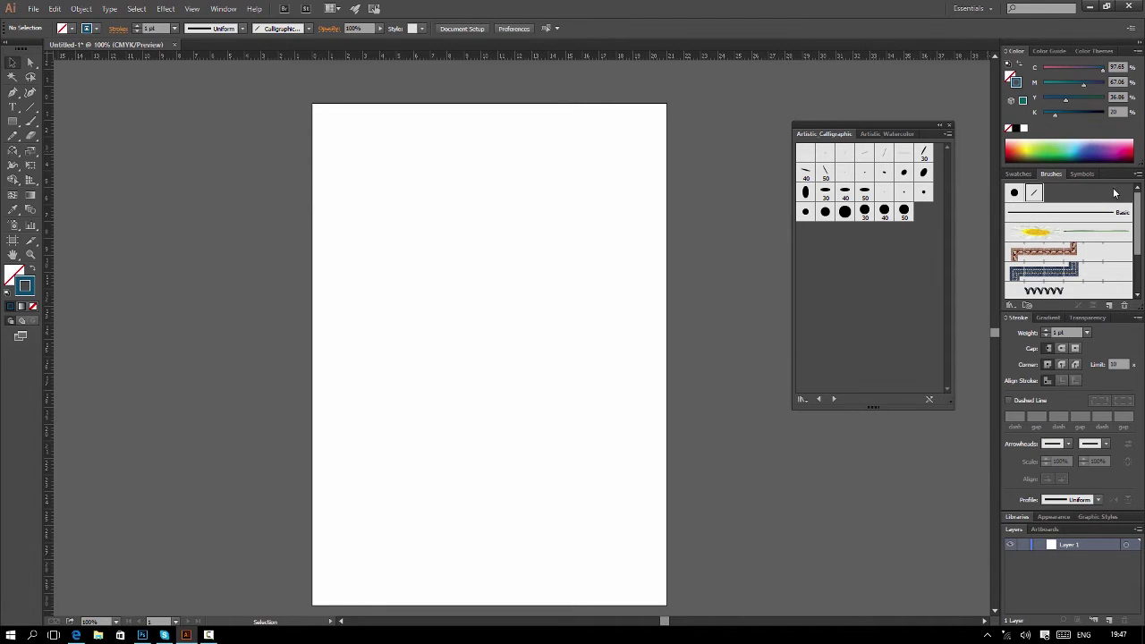
# Step: Paint black calligraphic letter strokes with the Paintbrush, then marquee-select all of them
pyautogui.click(30, 121)
pyautogui.click(1016, 128)
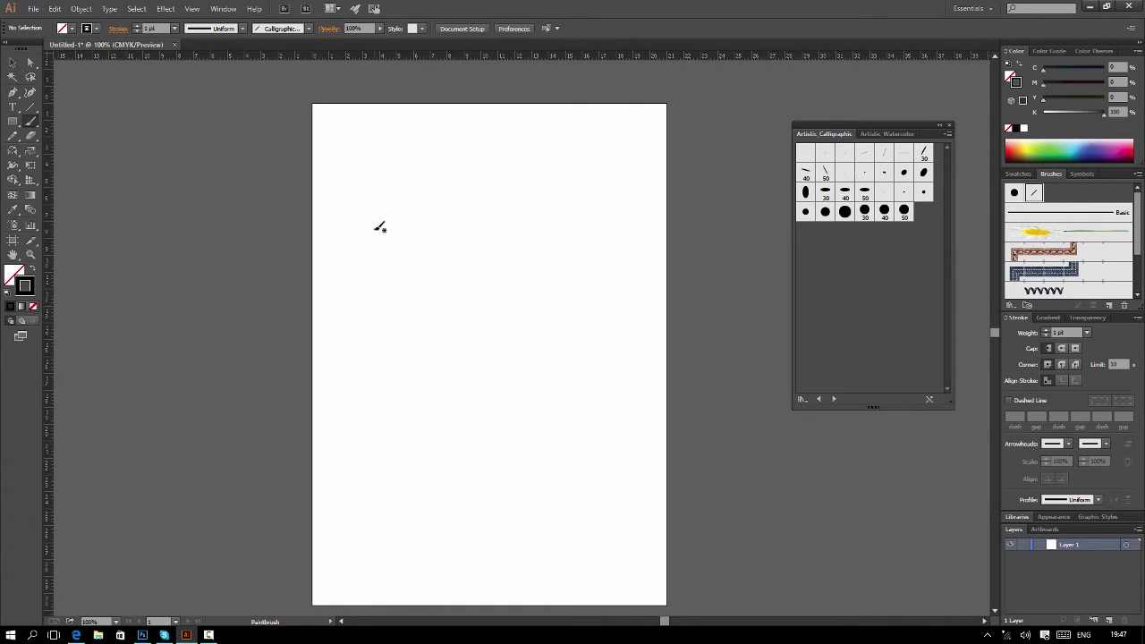
pyautogui.moveTo(373, 237)
pyautogui.mouseDown()
pyautogui.moveTo(417, 254)
pyautogui.moveTo(394, 288)
pyautogui.moveTo(415, 236)
pyautogui.moveTo(465, 219)
pyautogui.moveTo(433, 272)
pyautogui.moveTo(478, 274)
pyautogui.moveTo(486, 219)
pyautogui.moveTo(508, 268)
pyautogui.moveTo(530, 225)
pyautogui.moveTo(555, 241)
pyautogui.moveTo(559, 218)
pyautogui.moveTo(596, 218)
pyautogui.moveTo(569, 263)
pyautogui.mouseUp()
pyautogui.moveTo(621, 217)
pyautogui.mouseDown()
pyautogui.moveTo(628, 202)
pyautogui.moveTo(601, 275)
pyautogui.moveTo(656, 282)
pyautogui.mouseUp()
pyautogui.moveTo(673, 209)
pyautogui.mouseDown()
pyautogui.moveTo(660, 243)
pyautogui.moveTo(685, 211)
pyautogui.mouseUp()
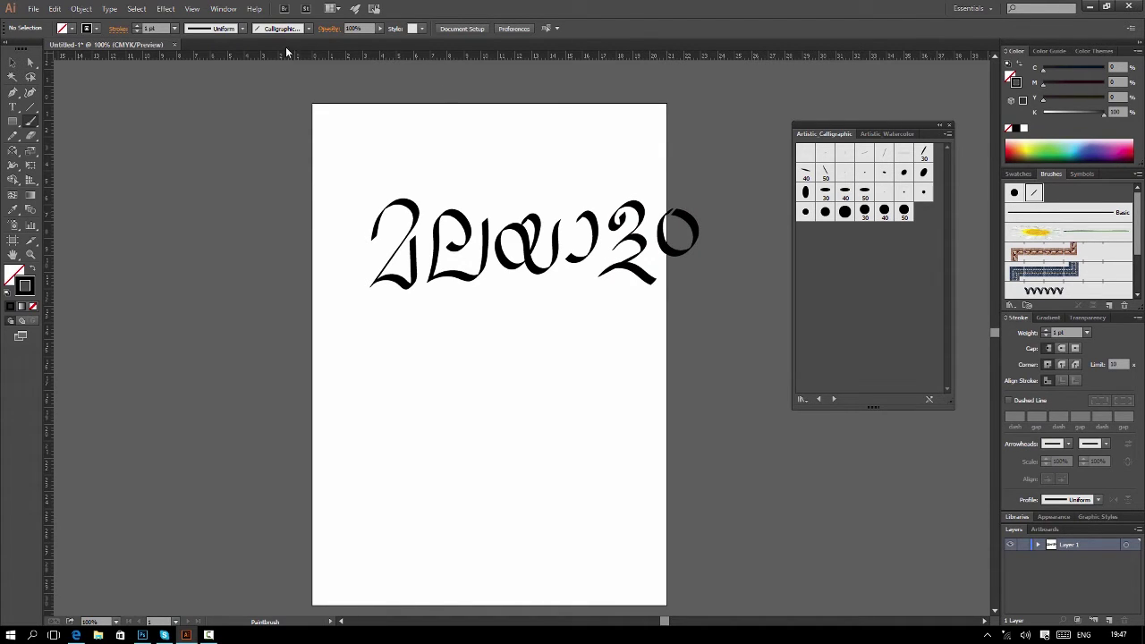
pyautogui.click(12, 62)
pyautogui.moveTo(337, 188); pyautogui.dragTo(734, 329)
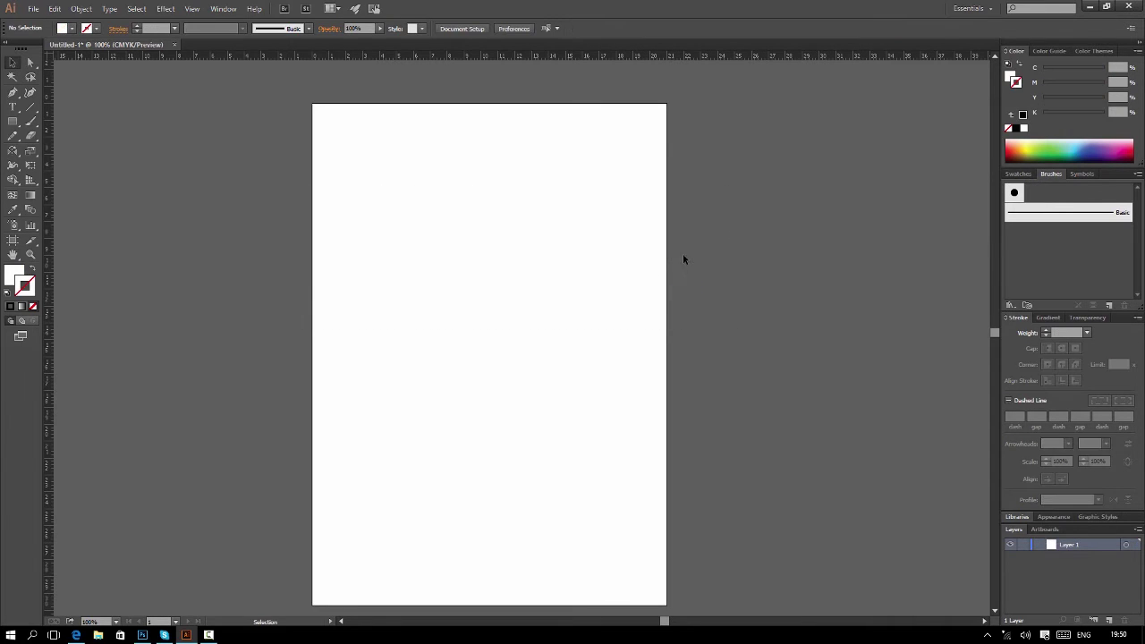
# Step: Place 7TaRA68Xc.png on the artboard and scale it down near the upper middle
pyautogui.click(35, 13)
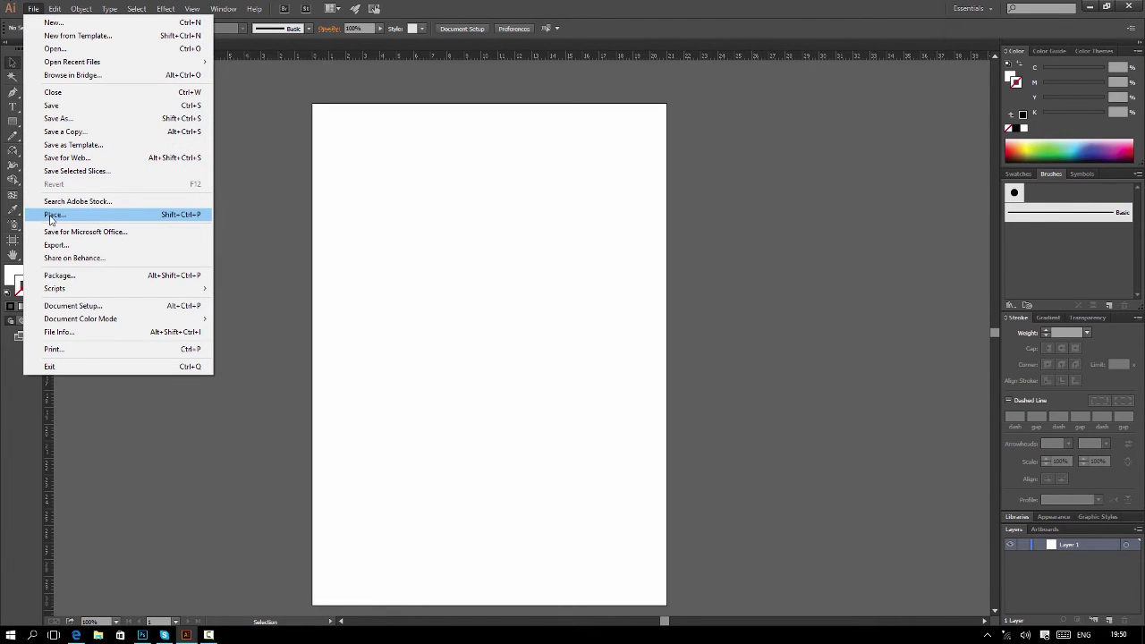
pyautogui.click(51, 216)
pyautogui.click(635, 237)
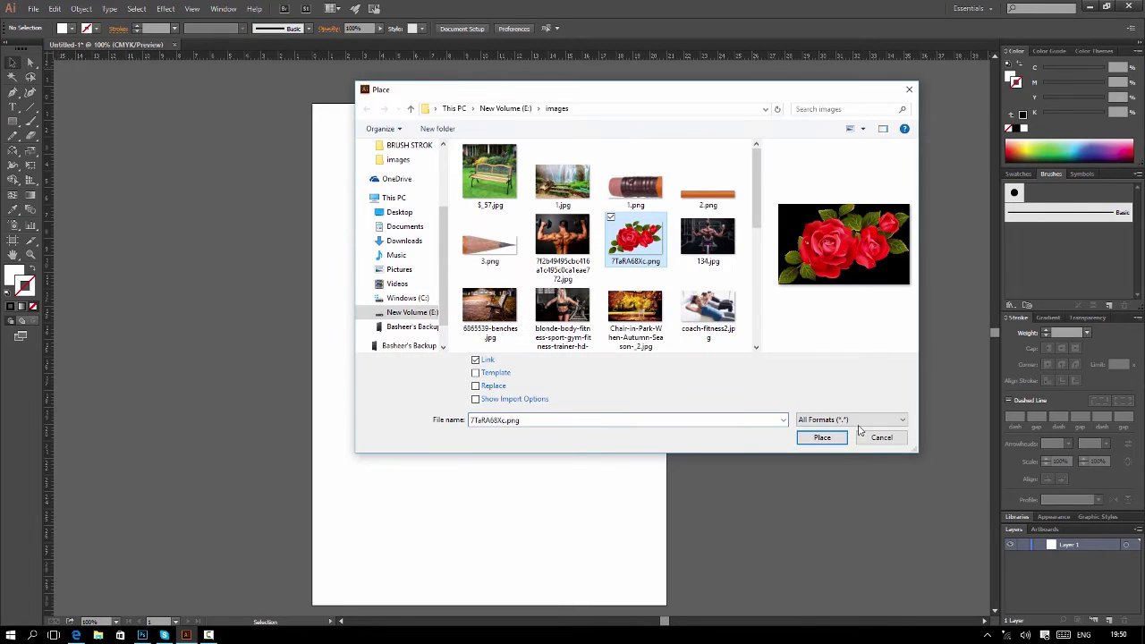
pyautogui.click(822, 437)
pyautogui.click(412, 204)
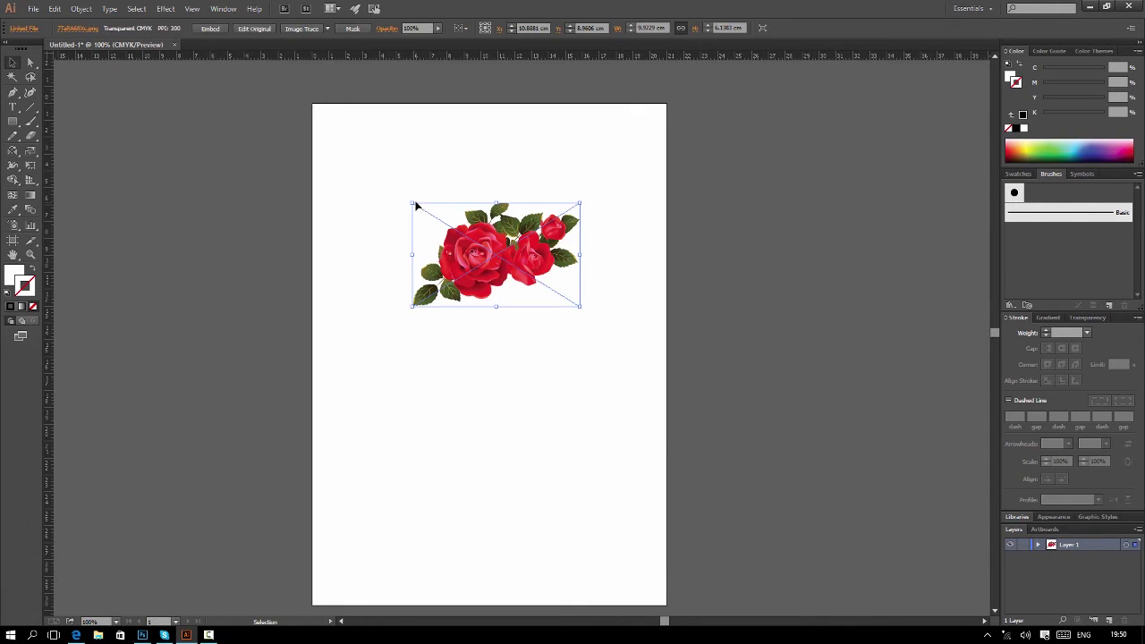
pyautogui.moveTo(580, 204); pyautogui.dragTo(506, 247)
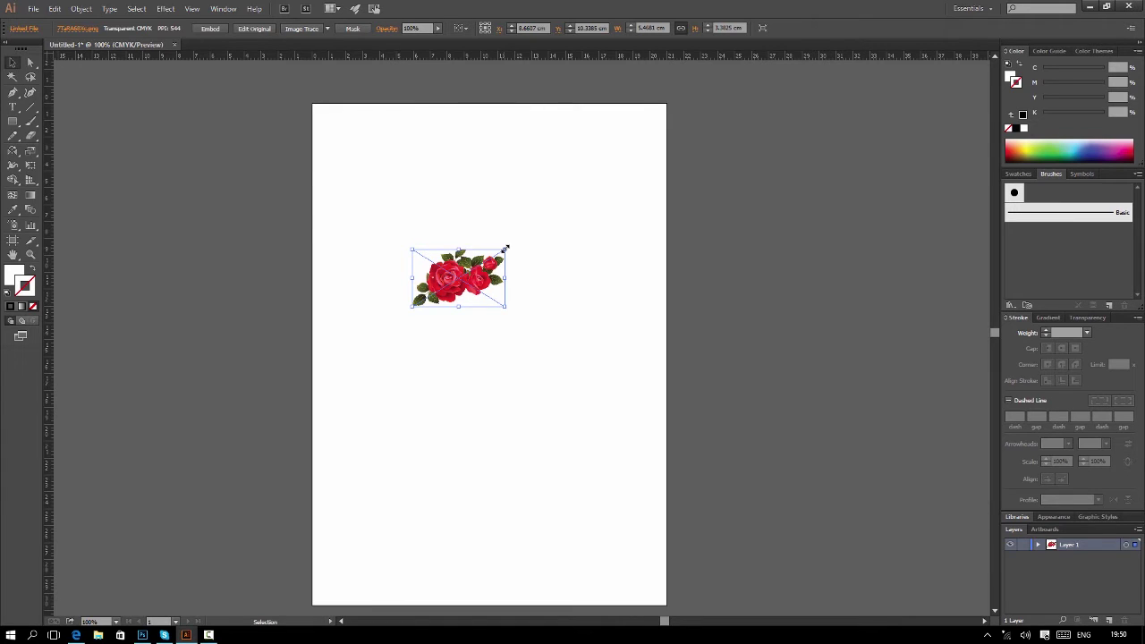
pyautogui.moveTo(505, 248); pyautogui.dragTo(489, 259)
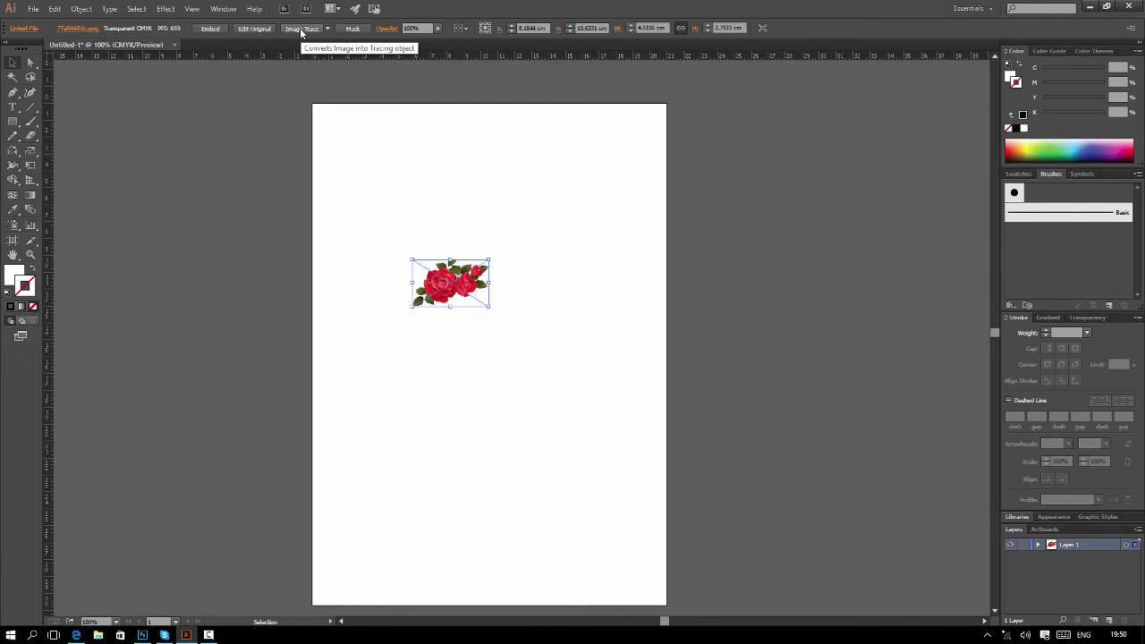
# Step: Trace the roses with the 16 Colors preset, expand them, and move them right of the artboard
pyautogui.click(327, 29)
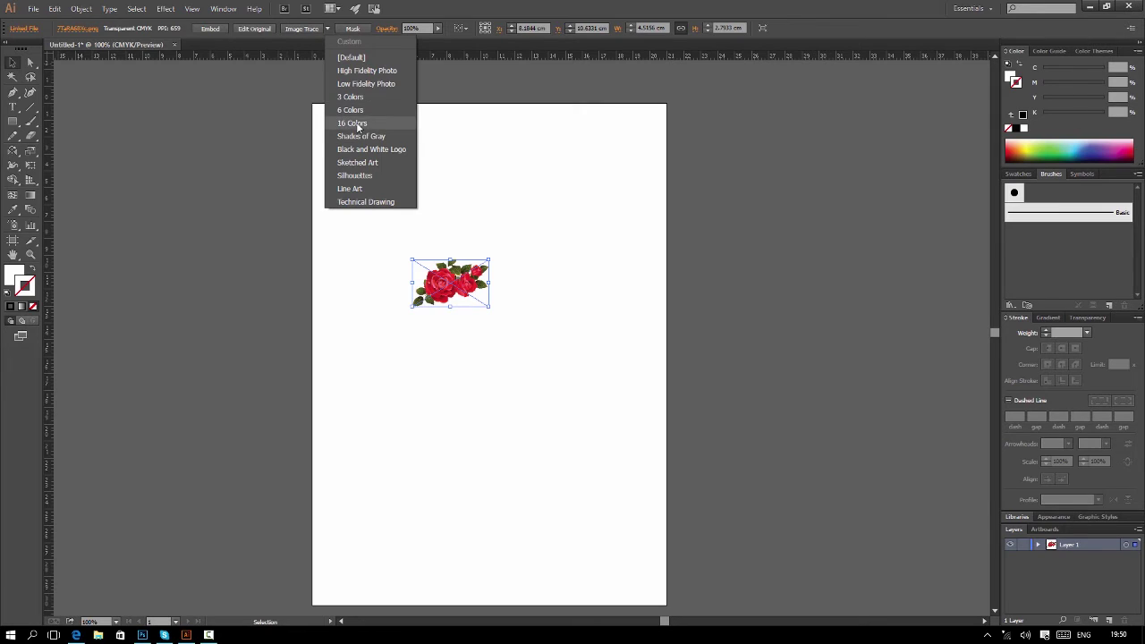
pyautogui.click(358, 127)
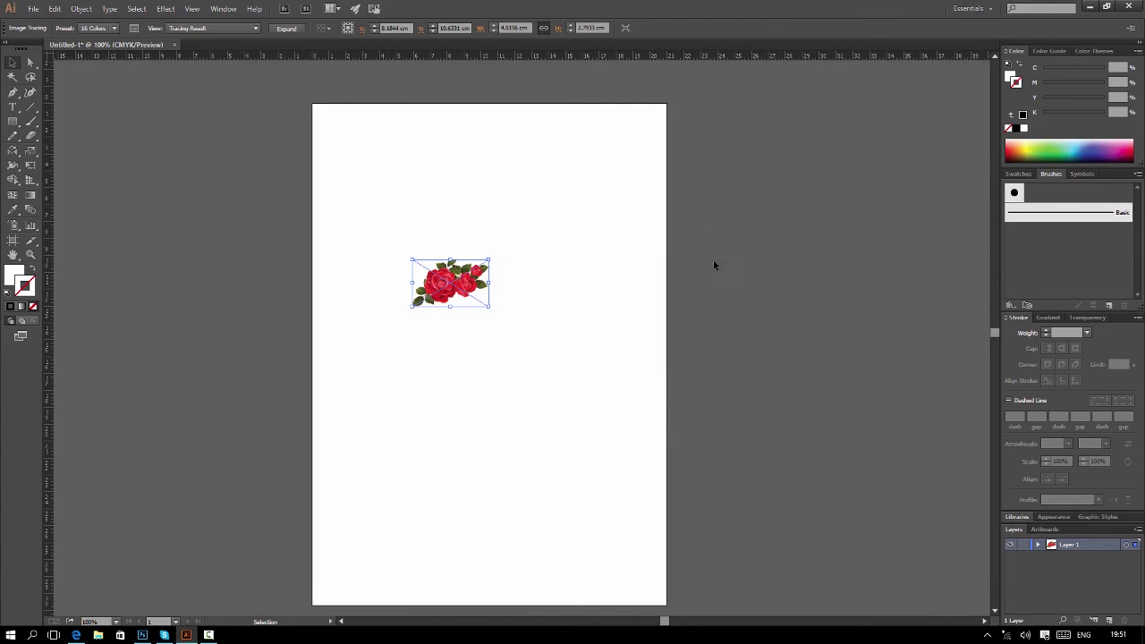
pyautogui.click(285, 28)
pyautogui.moveTo(468, 289); pyautogui.dragTo(739, 286)
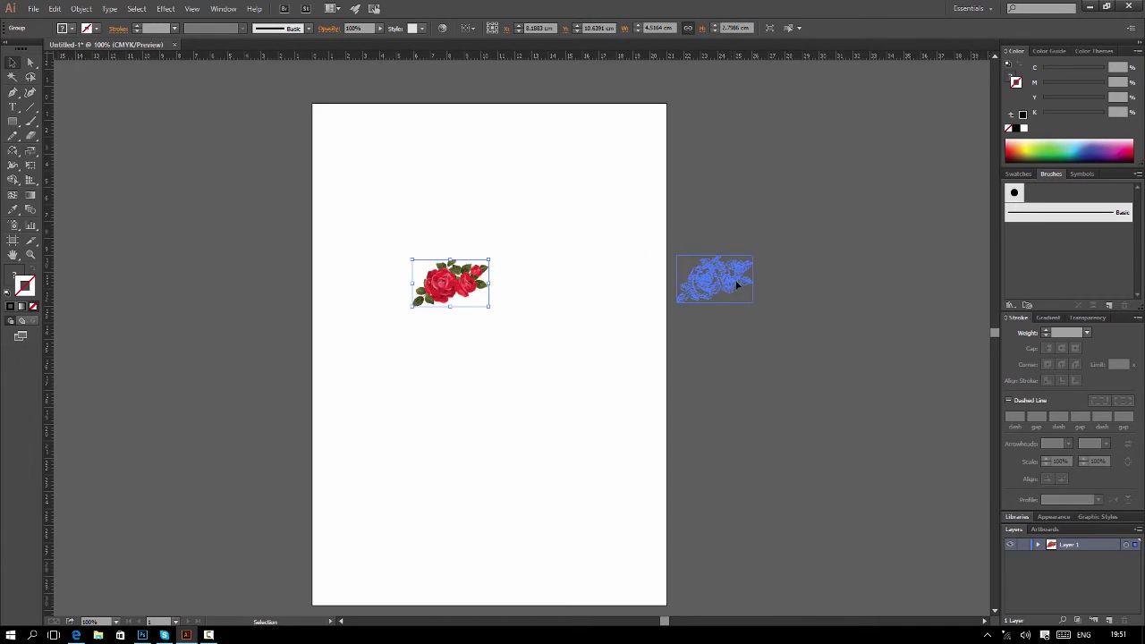
pyautogui.click(730, 213)
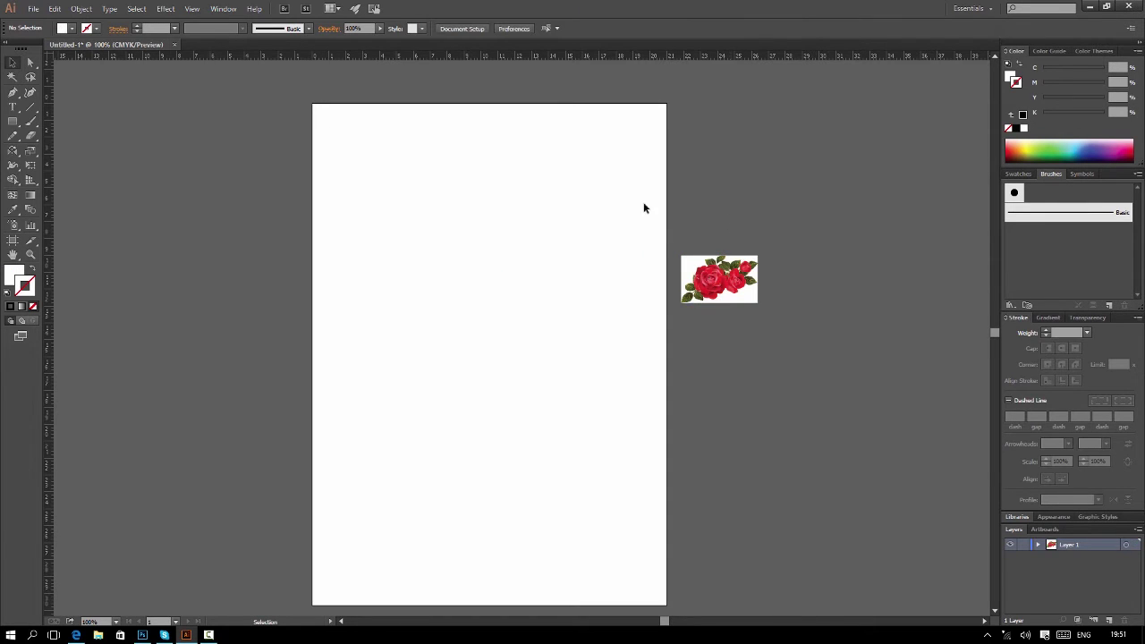
pyautogui.click(30, 63)
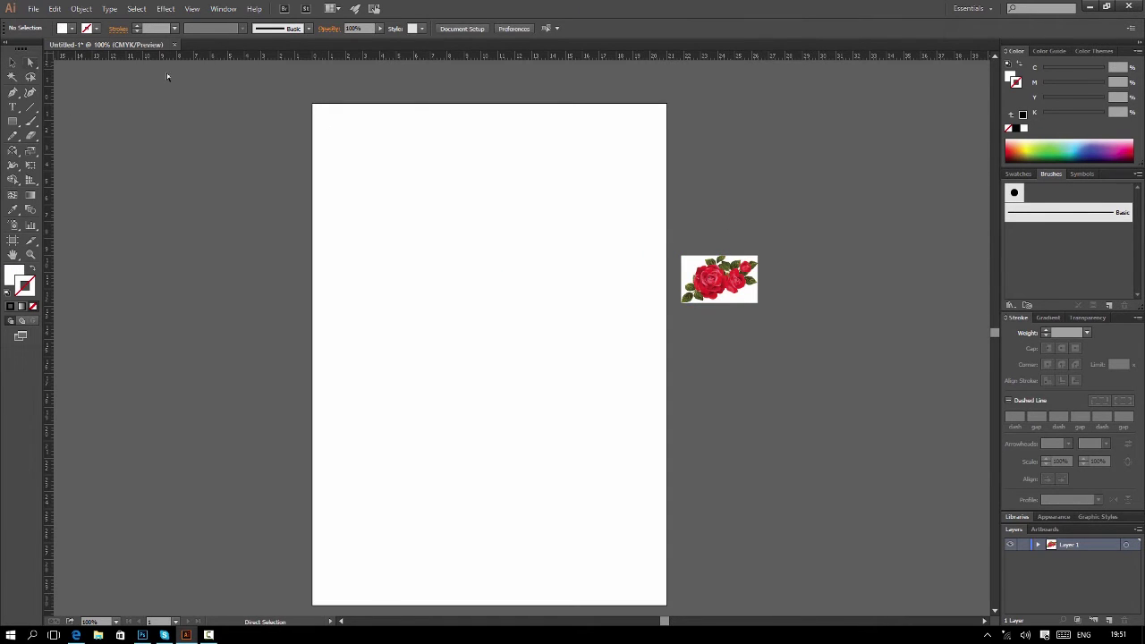
# Step: Delete every white-filled background piece of the traced roses using Select > Same > Fill Color
pyautogui.click(694, 268)
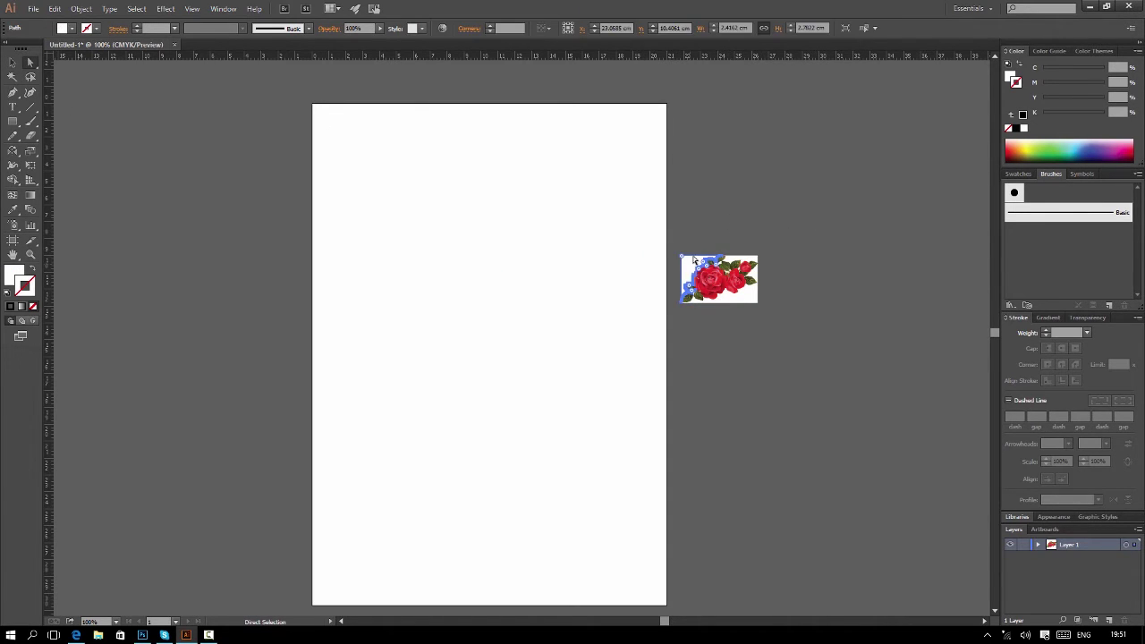
pyautogui.click(136, 9)
pyautogui.moveTo(152, 123)
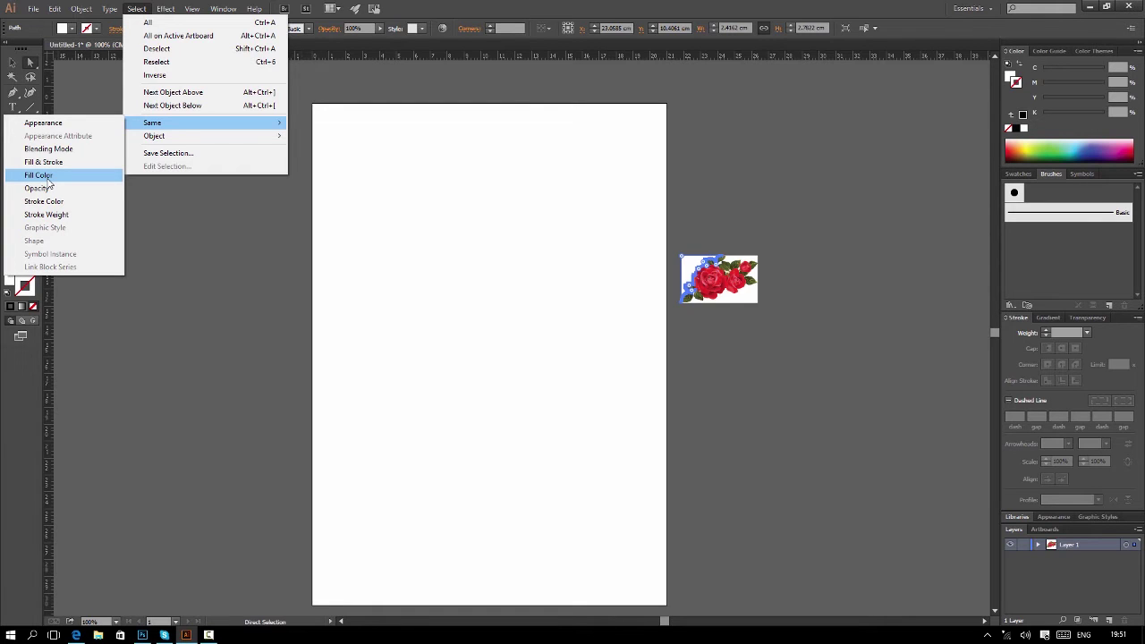
pyautogui.click(49, 177)
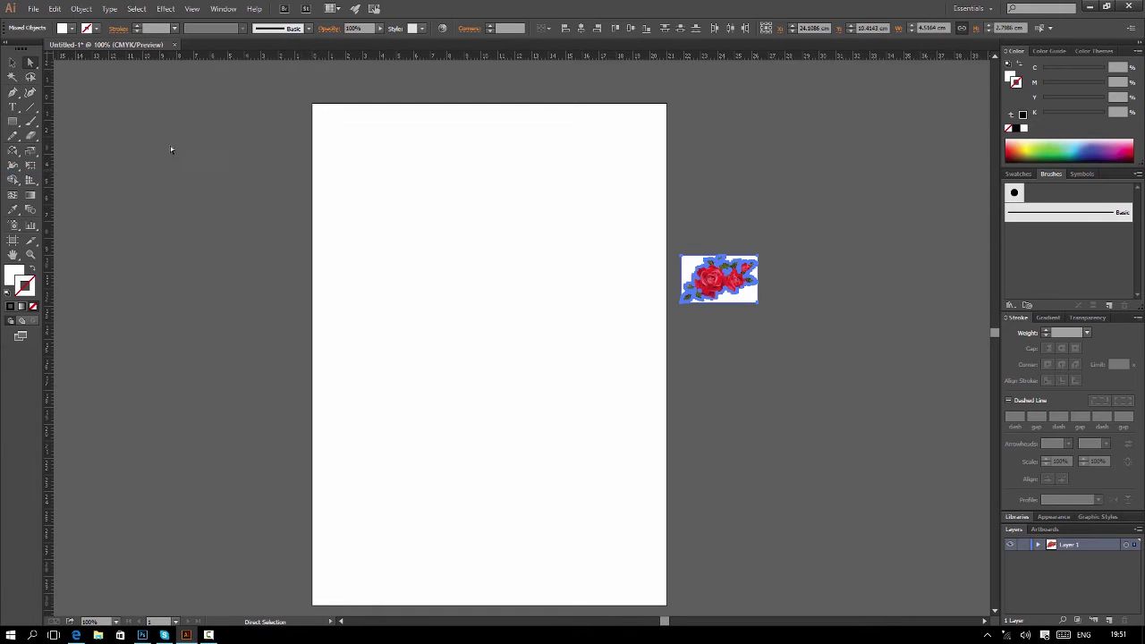
pyautogui.press('Delete')
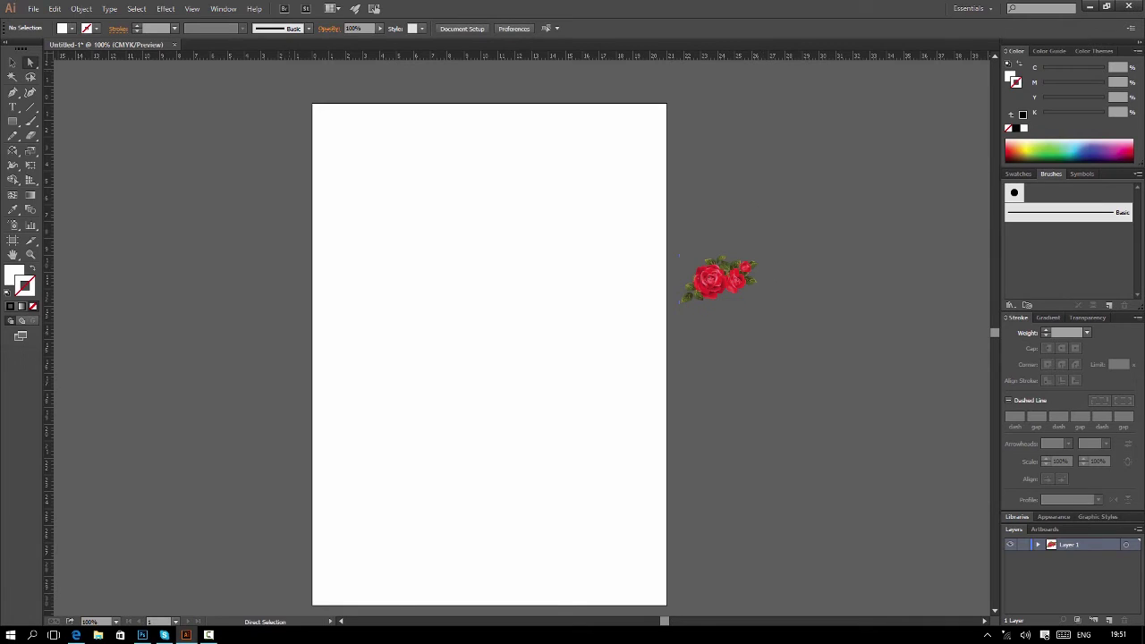
# Step: Drag the rose artwork into the Brushes panel, paint a curved rose stroke, and centre it
pyautogui.press('v')
pyautogui.moveTo(753, 266); pyautogui.dragTo(542, 279)
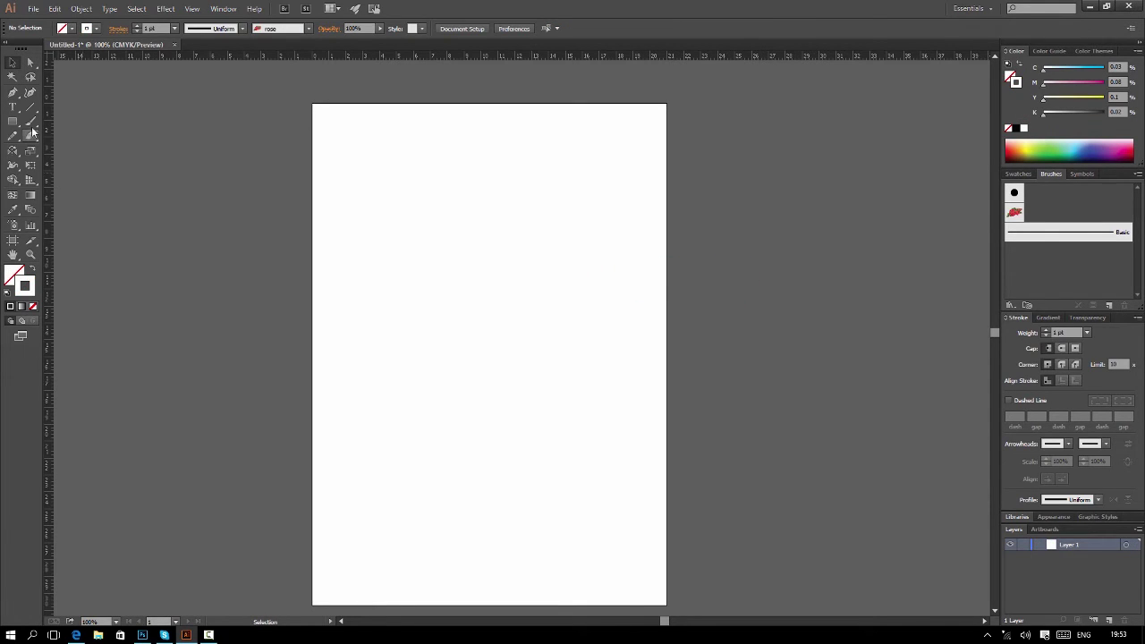
pyautogui.click(30, 120)
pyautogui.moveTo(337, 150)
pyautogui.mouseDown()
pyautogui.moveTo(424, 233)
pyautogui.moveTo(595, 219)
pyautogui.mouseUp()
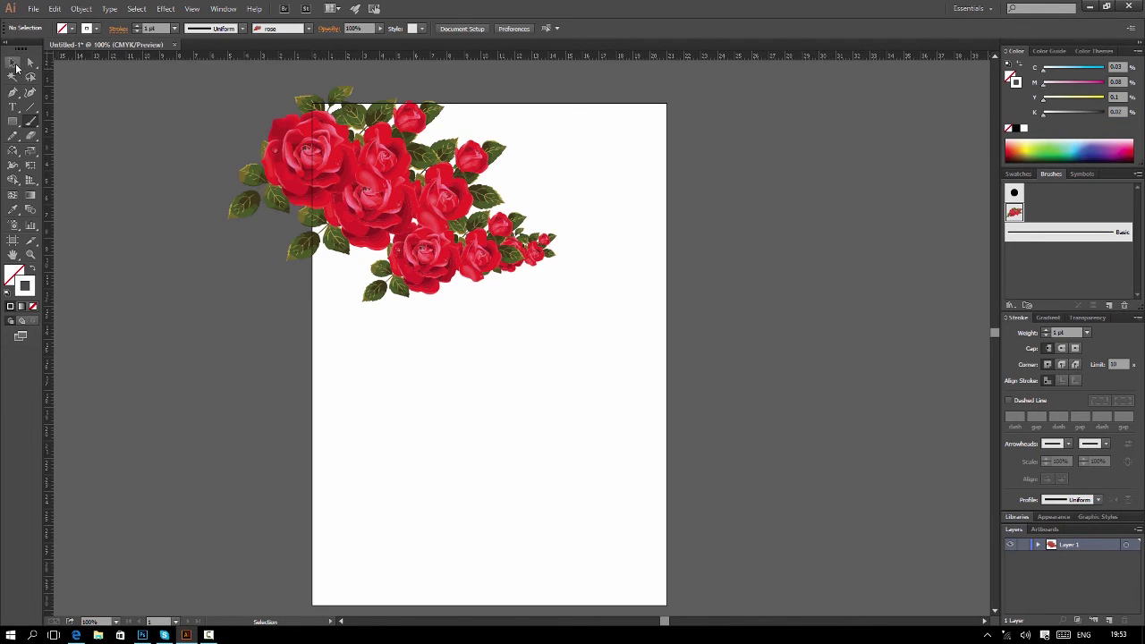
pyautogui.click(11, 62)
pyautogui.click(500, 259)
pyautogui.moveTo(499, 258); pyautogui.dragTo(575, 333)
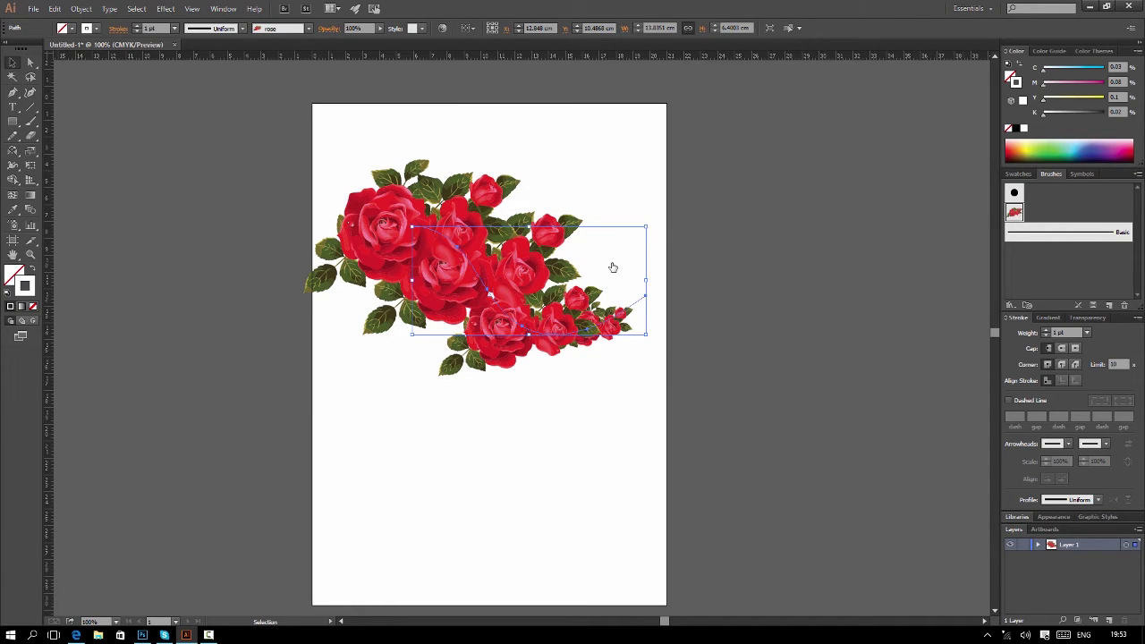
# Step: Set the rose brush spacing to Random with about 80% minimum and scatter to 202%
pyautogui.doubleClick(1014, 212)
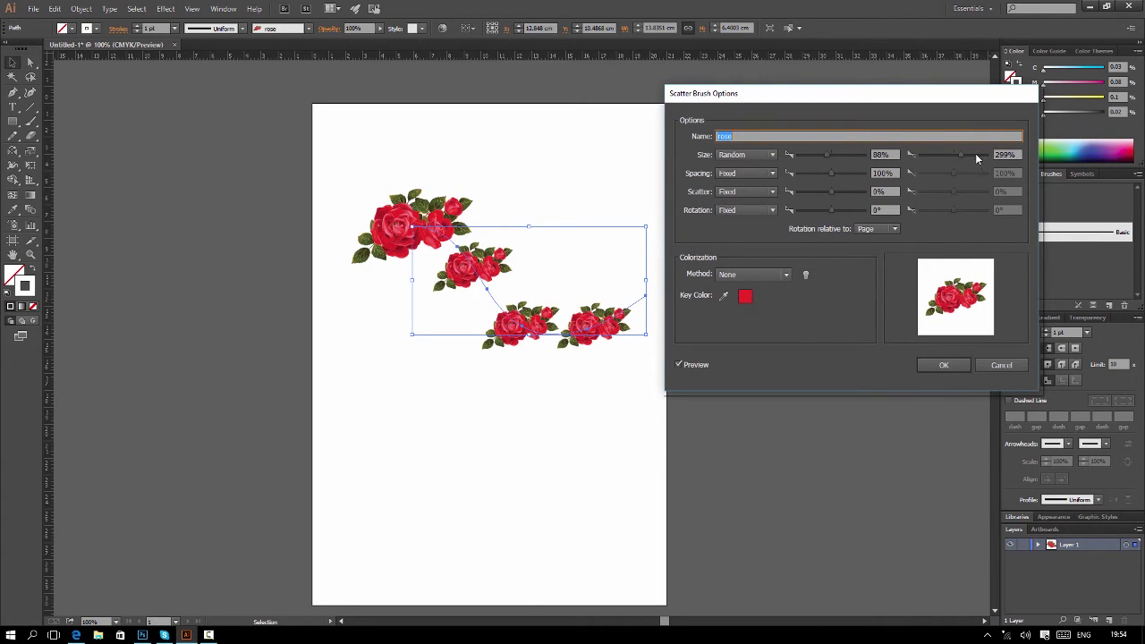
pyautogui.click(747, 173)
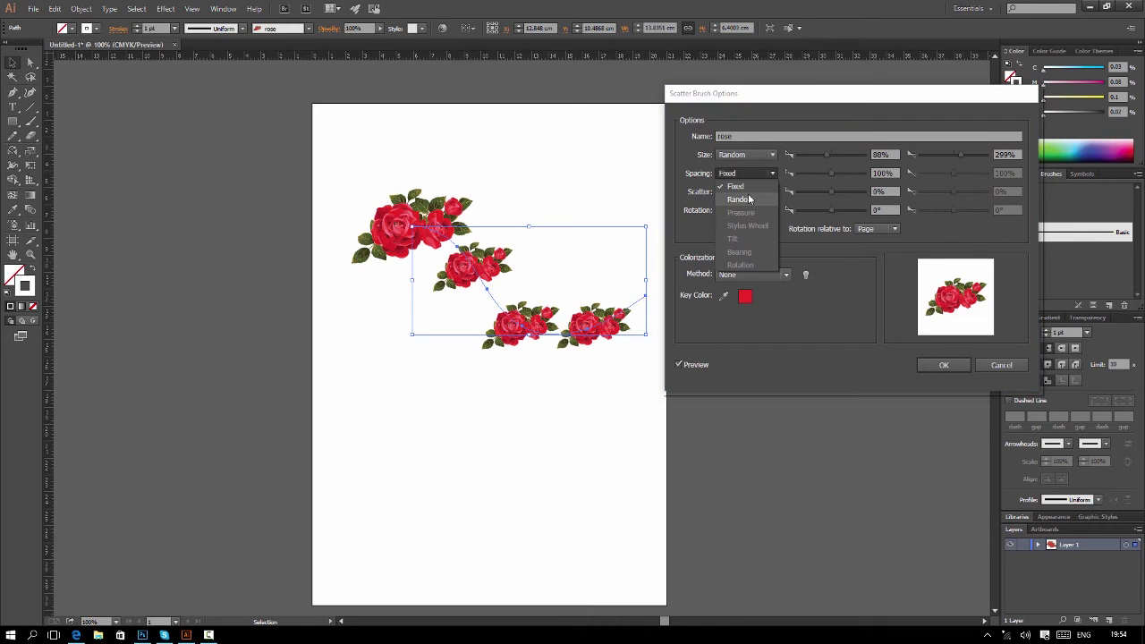
pyautogui.click(748, 200)
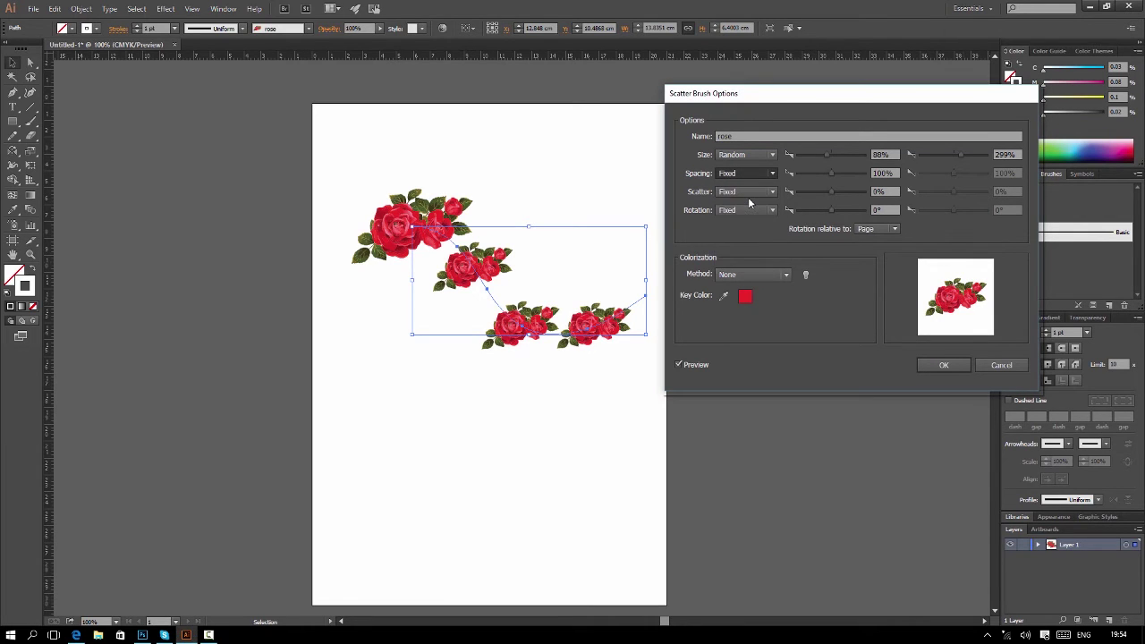
pyautogui.moveTo(831, 173); pyautogui.dragTo(825, 174)
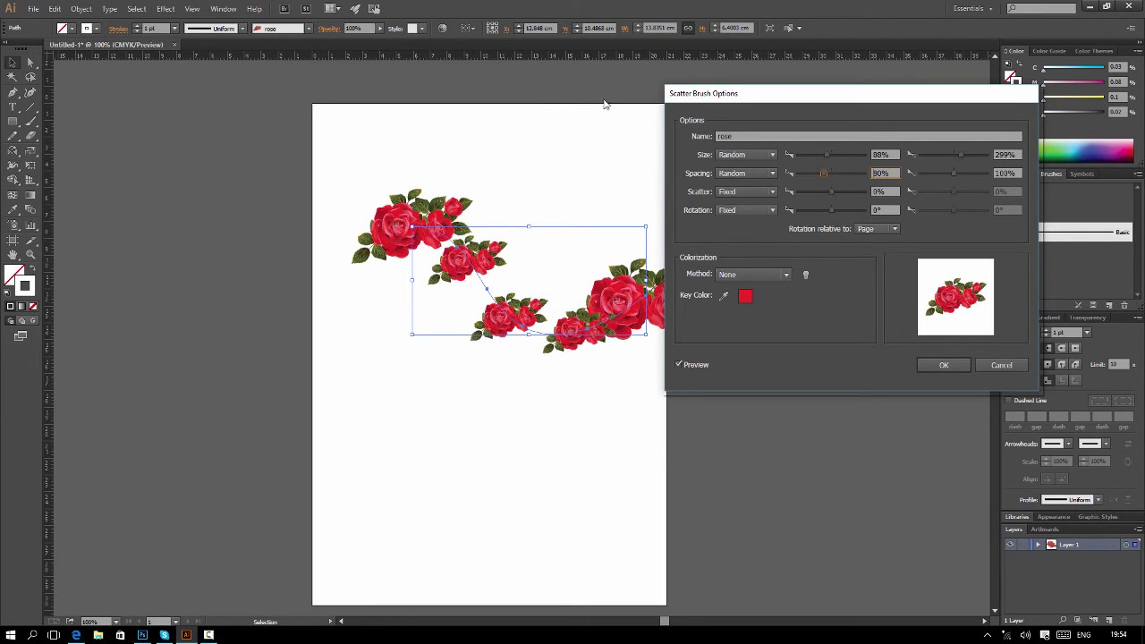
pyautogui.click(754, 194)
pyautogui.click(744, 219)
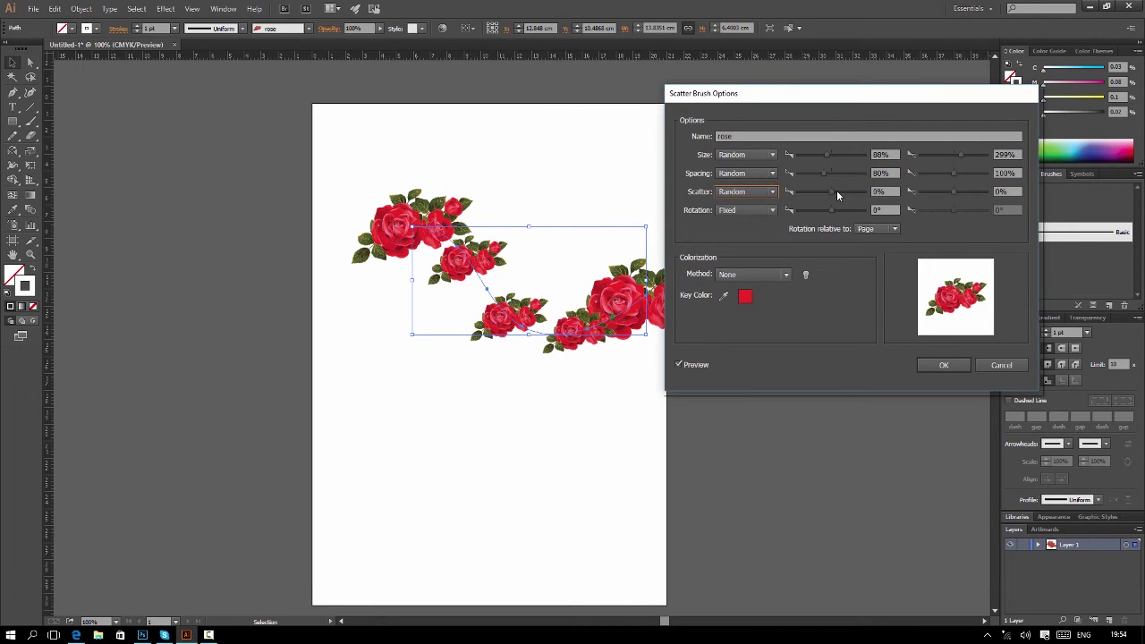
pyautogui.click(837, 192)
pyautogui.moveTo(834, 195); pyautogui.dragTo(839, 195)
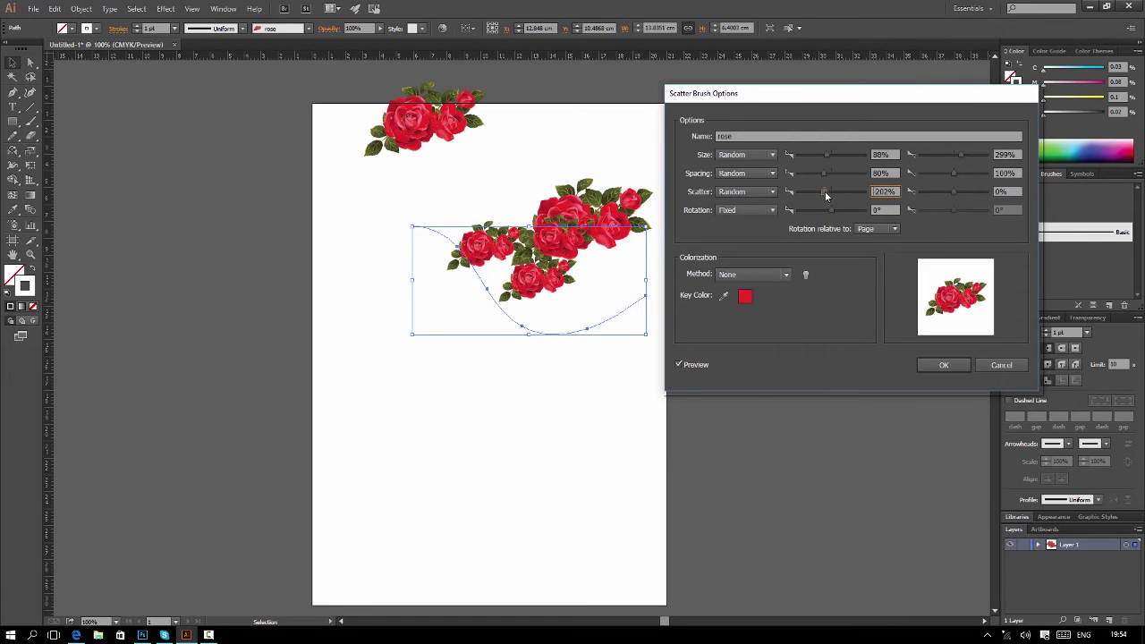
pyautogui.click(755, 193)
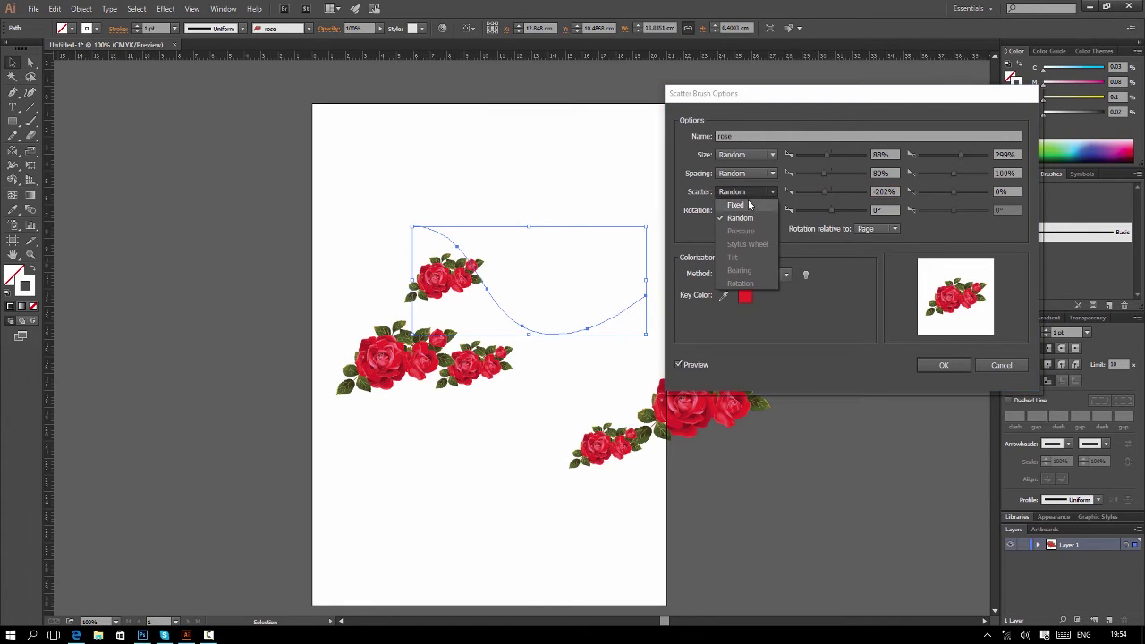
pyautogui.click(748, 206)
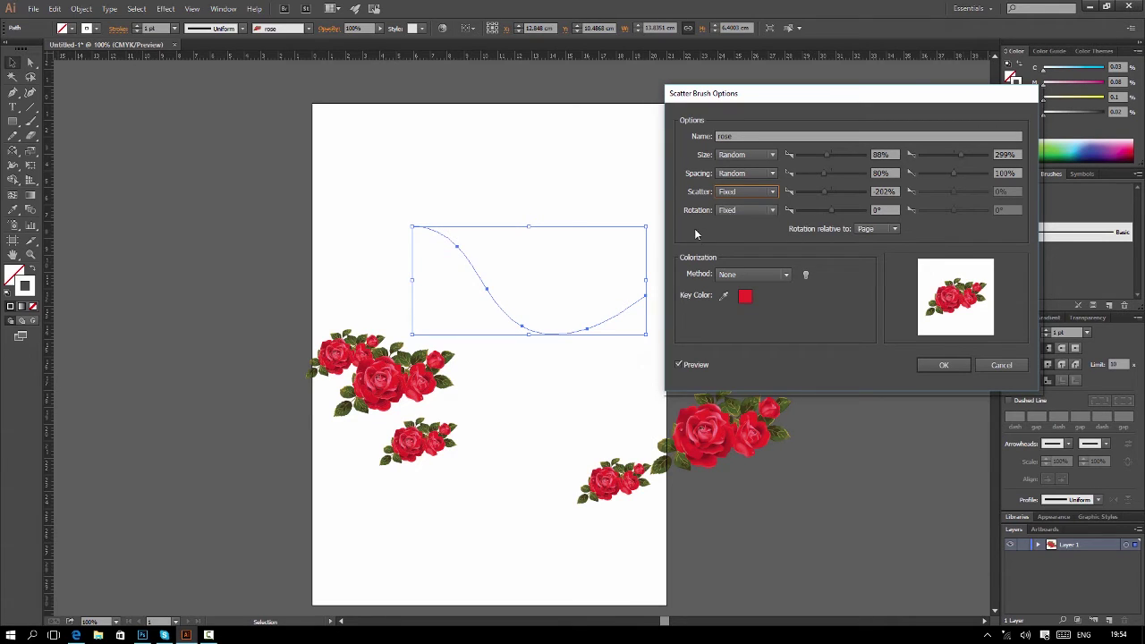
# Step: Make the rose rotation Random down to -79°, and apply the changes to the existing stroke
pyautogui.click(739, 211)
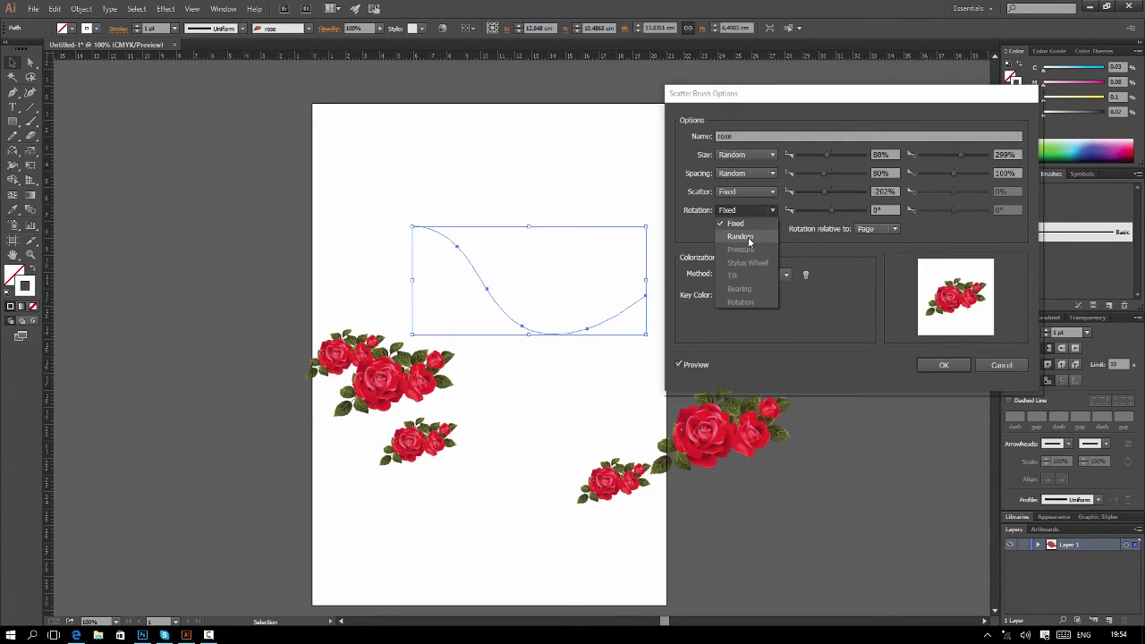
pyautogui.press('Escape')
pyautogui.press('Down')
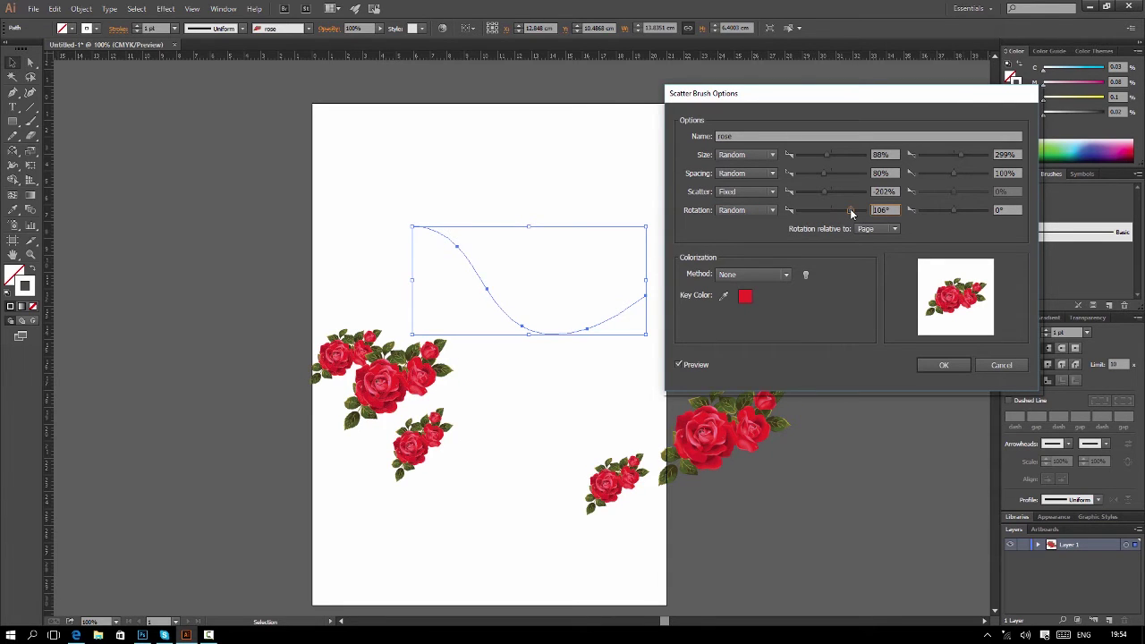
pyautogui.click(939, 211)
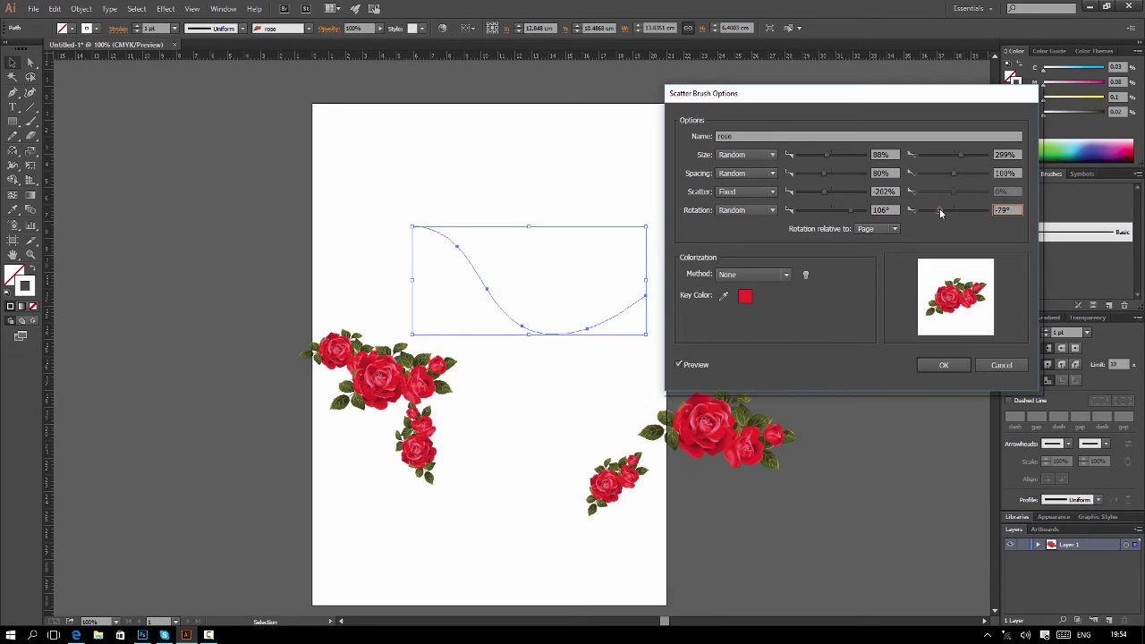
pyautogui.click(941, 366)
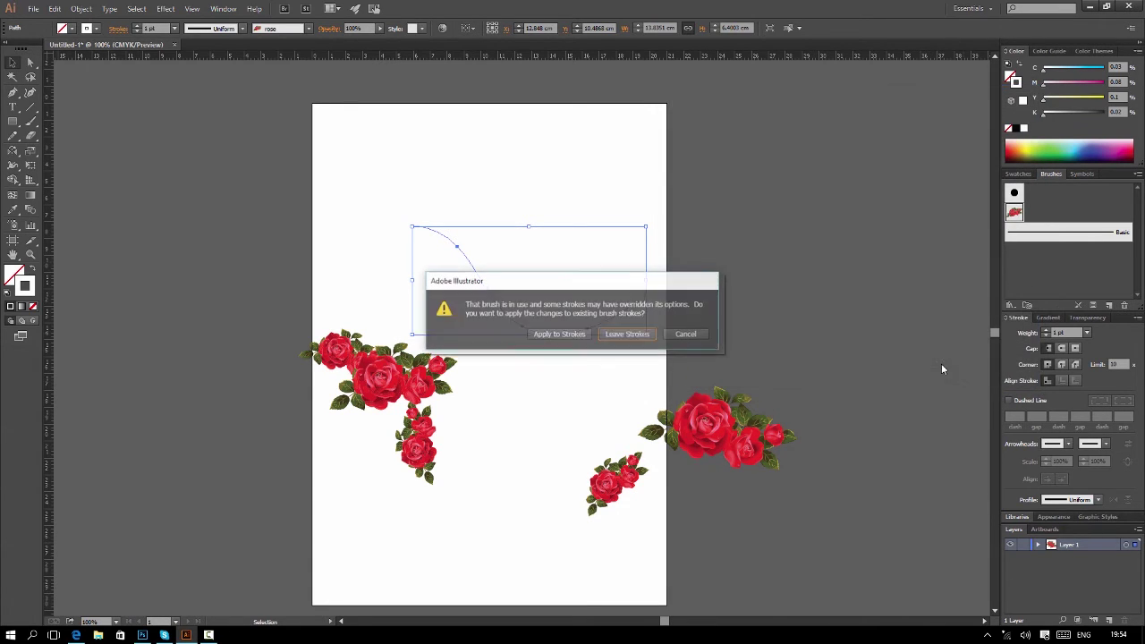
pyautogui.click(558, 336)
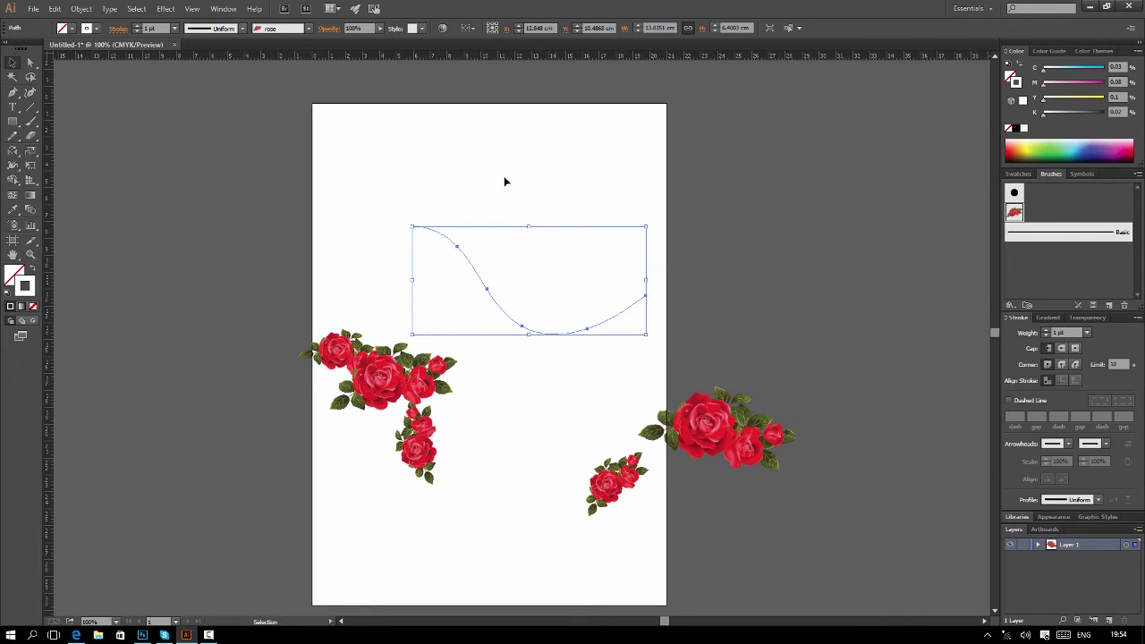
# Step: Delete the rose stroke and place 7TaRA68Xc.png again, straddling the artboard's right edge
pyautogui.press('Delete')
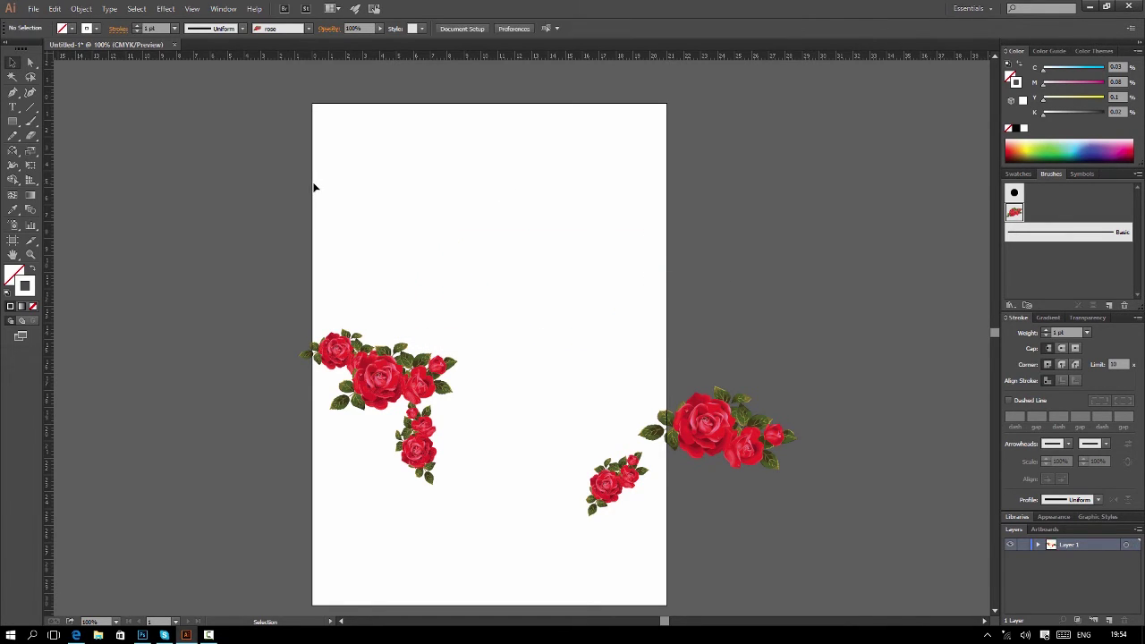
pyautogui.click(33, 9)
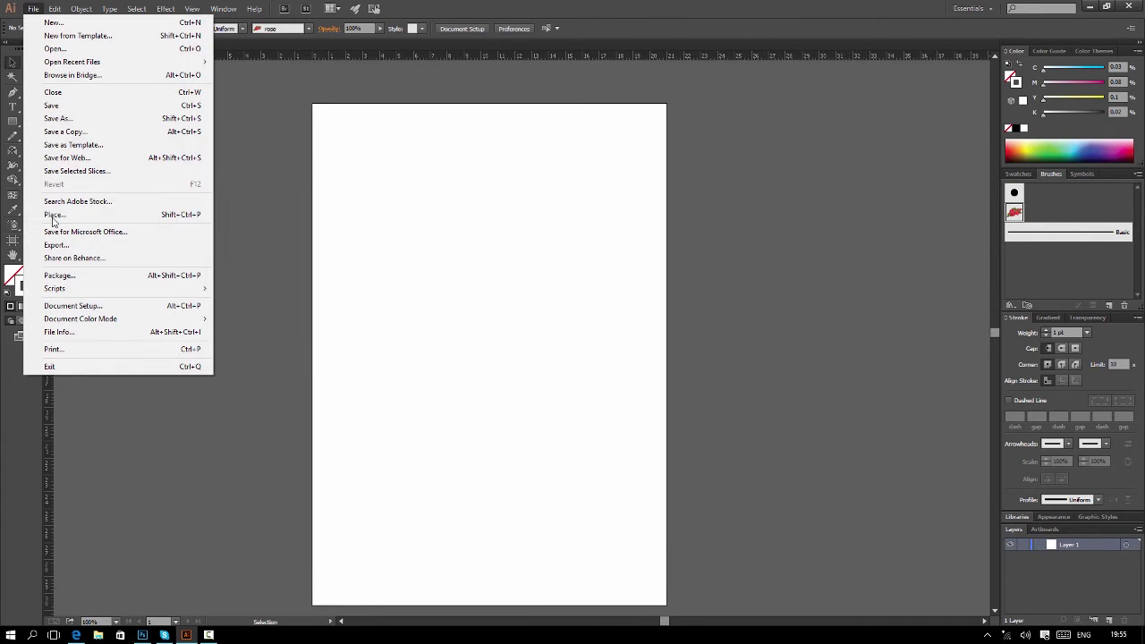
pyautogui.click(55, 216)
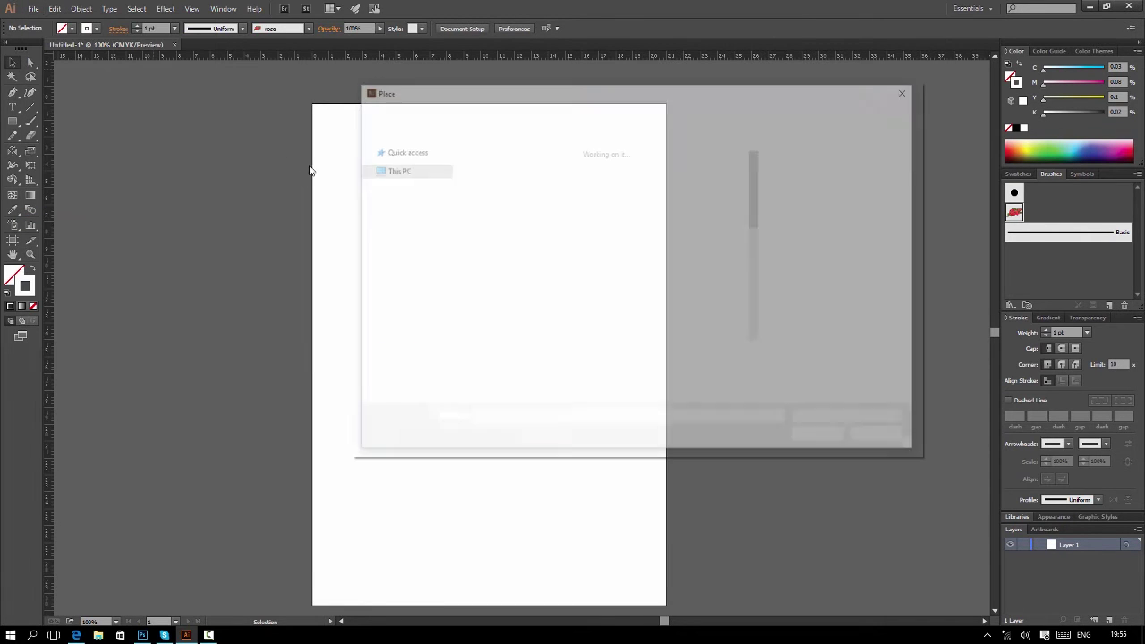
pyautogui.click(627, 265)
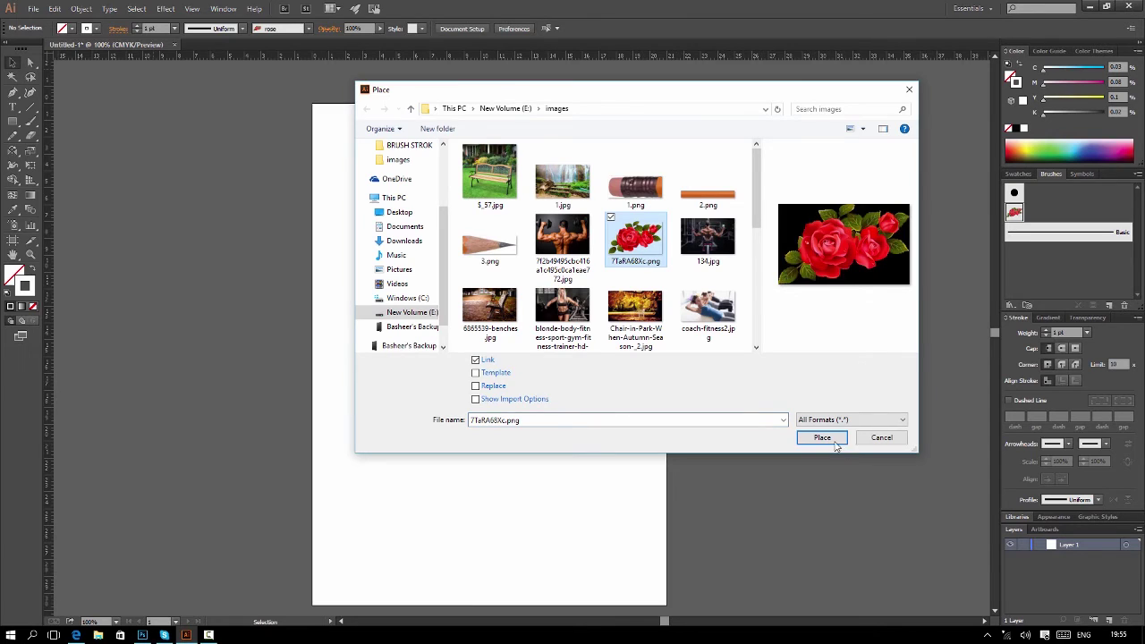
pyautogui.click(822, 437)
pyautogui.click(456, 207)
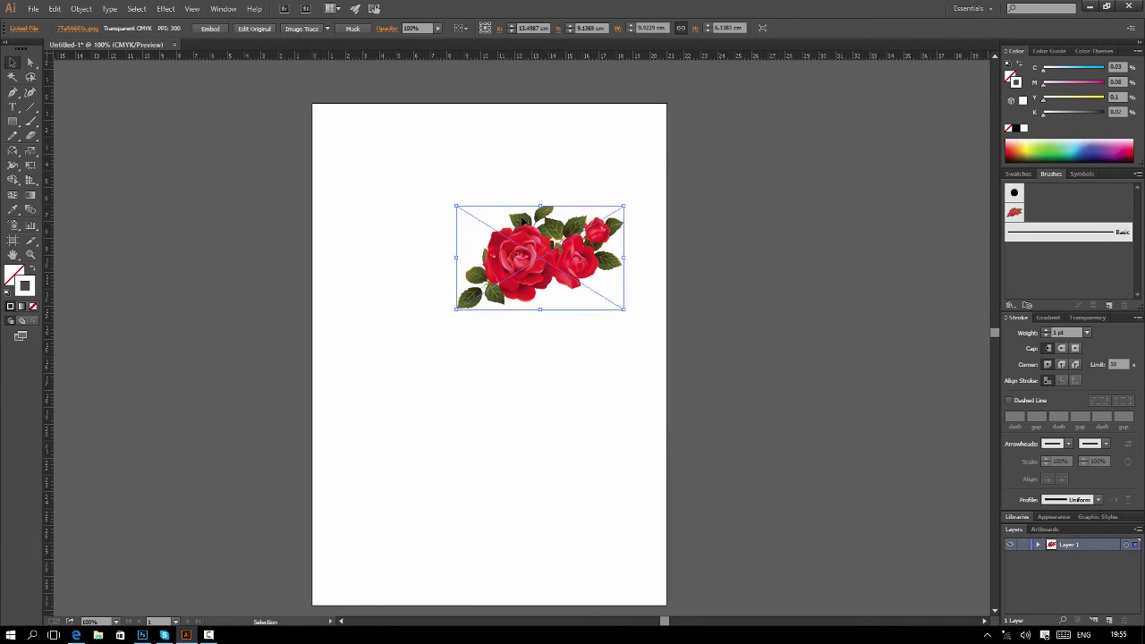
pyautogui.moveTo(517, 235); pyautogui.dragTo(711, 221)
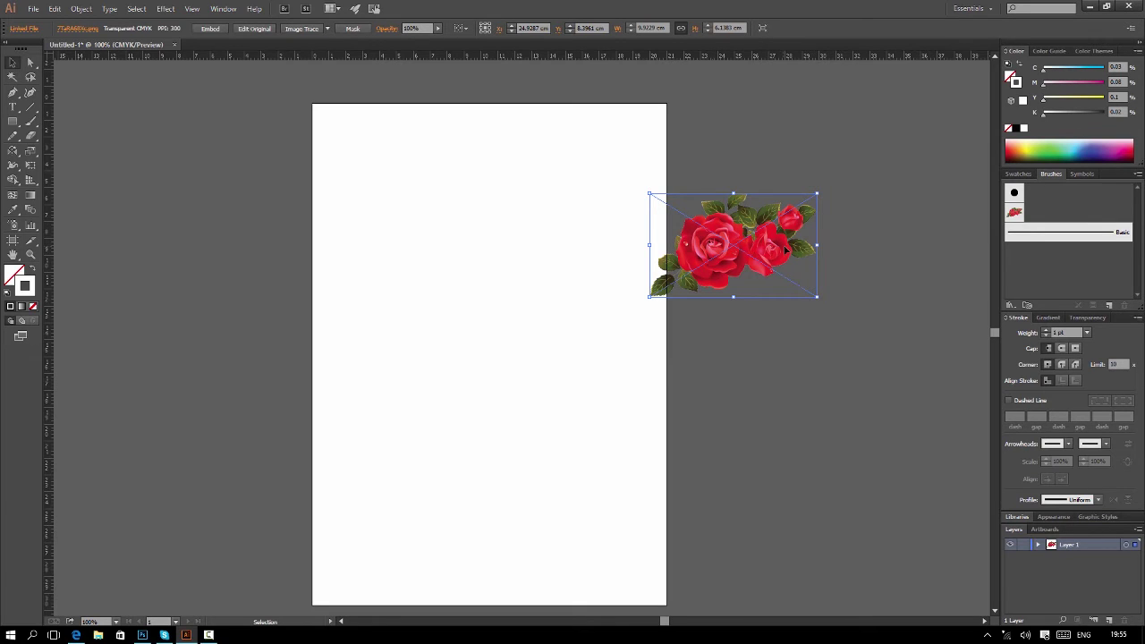
# Step: Embed the rose image, move it back onto the artboard, shrink it, and zoom to 200%
pyautogui.click(211, 28)
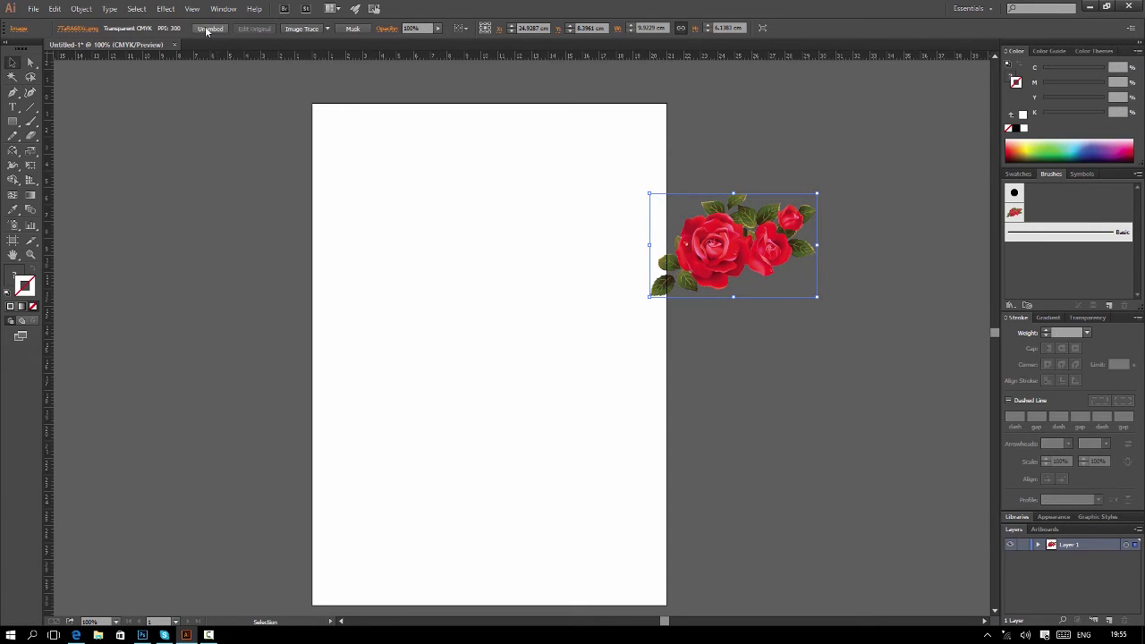
pyautogui.moveTo(722, 256)
pyautogui.mouseDown()
pyautogui.moveTo(535, 245)
pyautogui.moveTo(483, 254)
pyautogui.mouseUp()
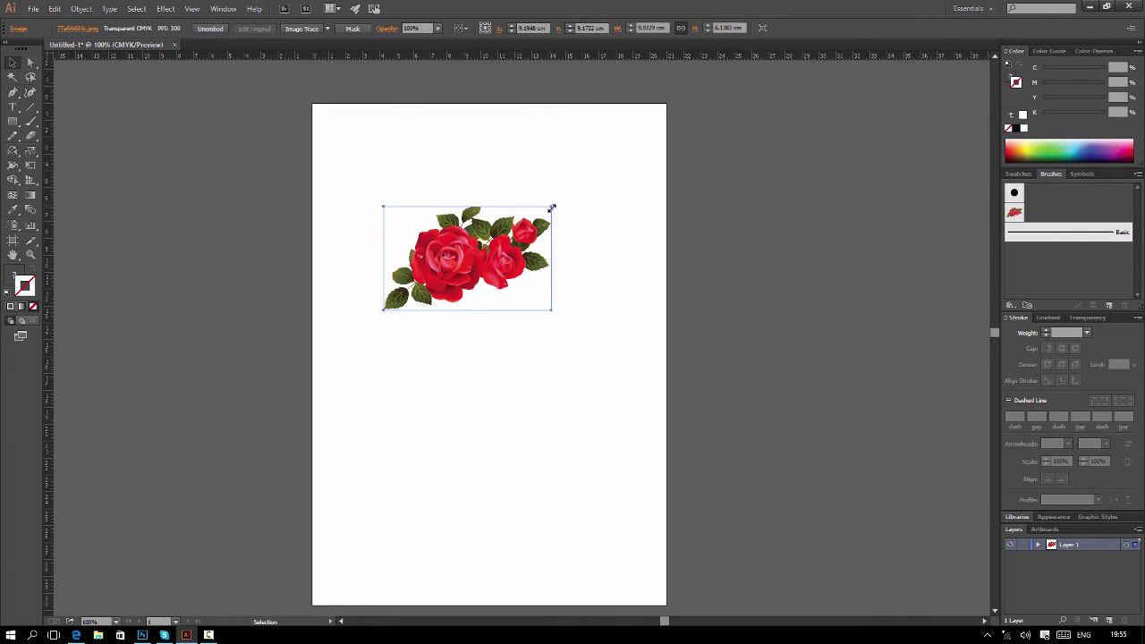
pyautogui.moveTo(551, 207); pyautogui.dragTo(481, 258)
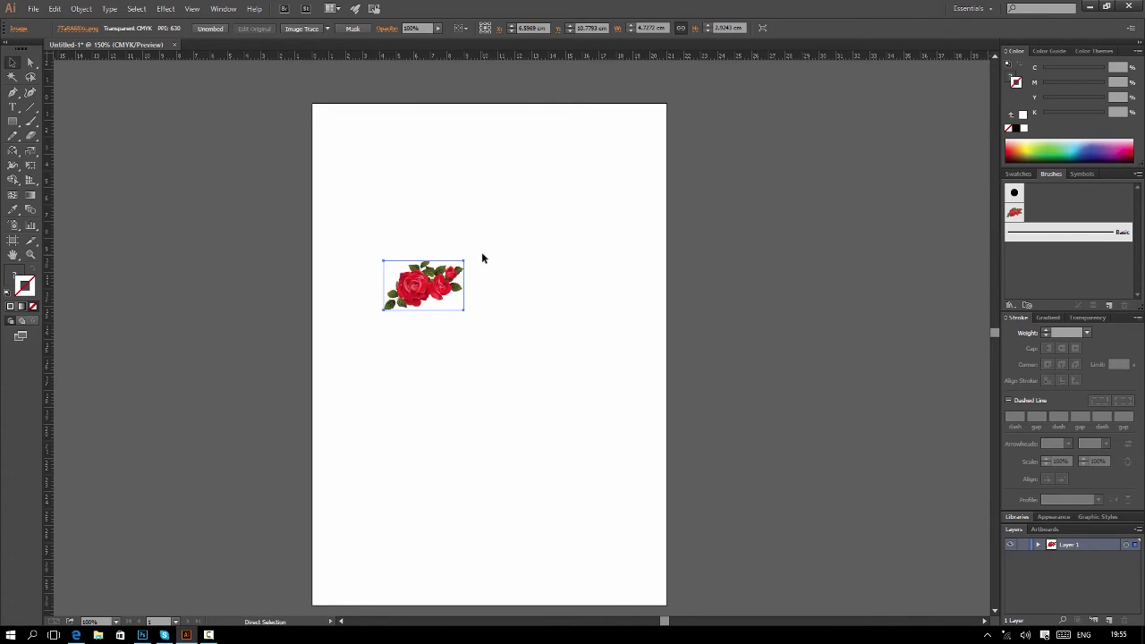
pyautogui.hotkey('ctrl', '+')
pyautogui.moveTo(381, 192)
pyautogui.mouseDown()
pyautogui.moveTo(483, 218)
pyautogui.moveTo(473, 238)
pyautogui.mouseUp()
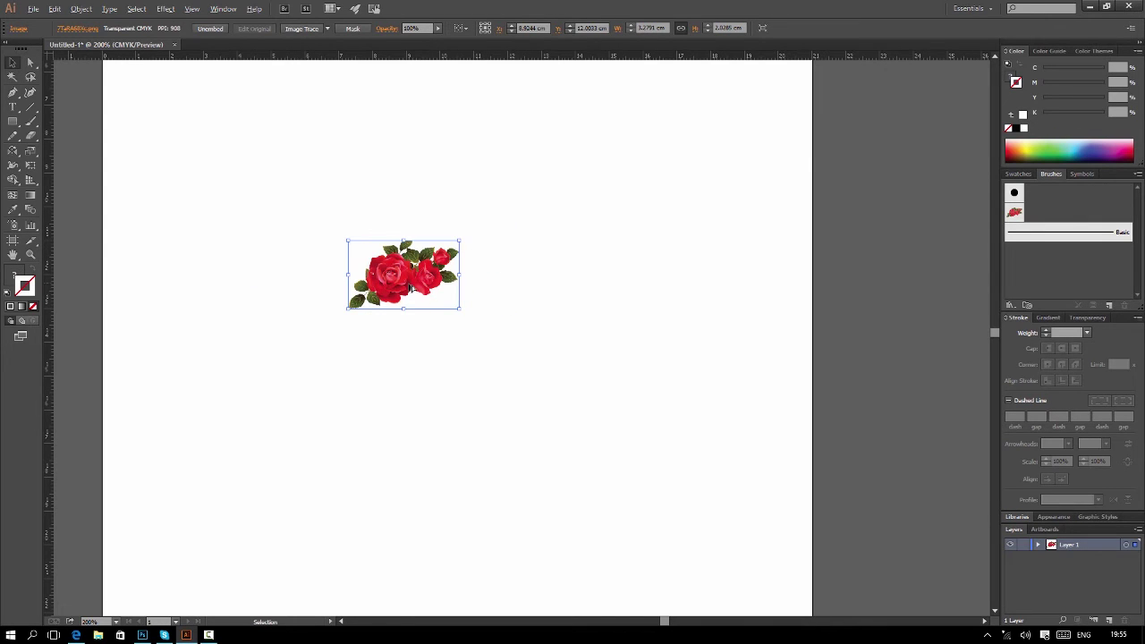
# Step: Add a copy rotated 180° overlapping the original on the left, then select both roses
pyautogui.moveTo(411, 289); pyautogui.dragTo(310, 288)
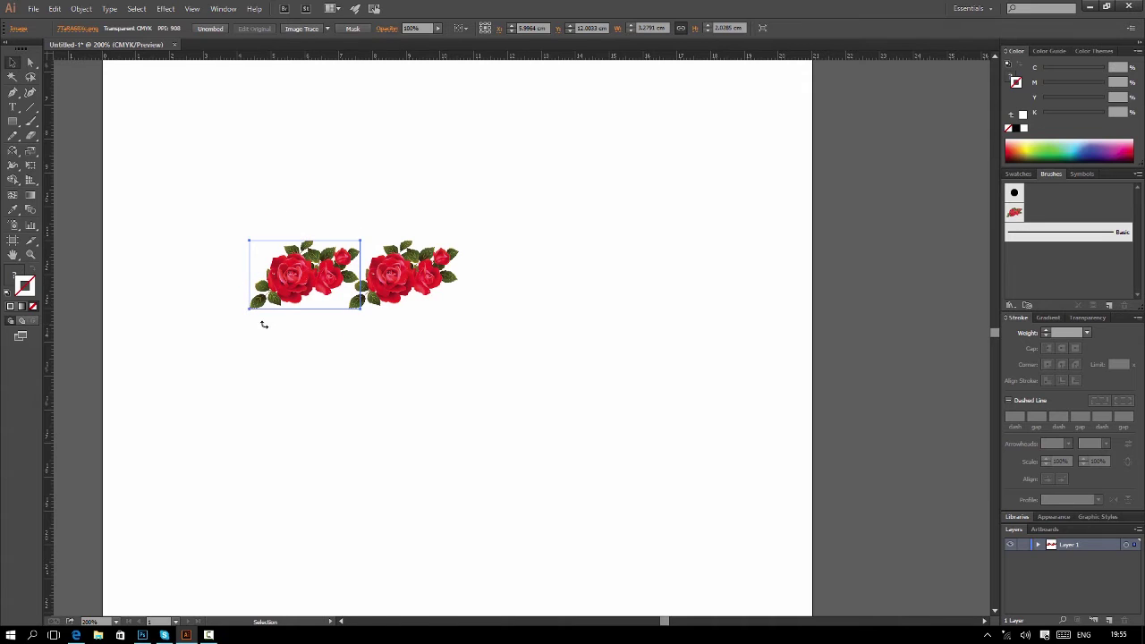
pyautogui.moveTo(363, 238); pyautogui.dragTo(263, 324)
pyautogui.moveTo(316, 277); pyautogui.dragTo(349, 280)
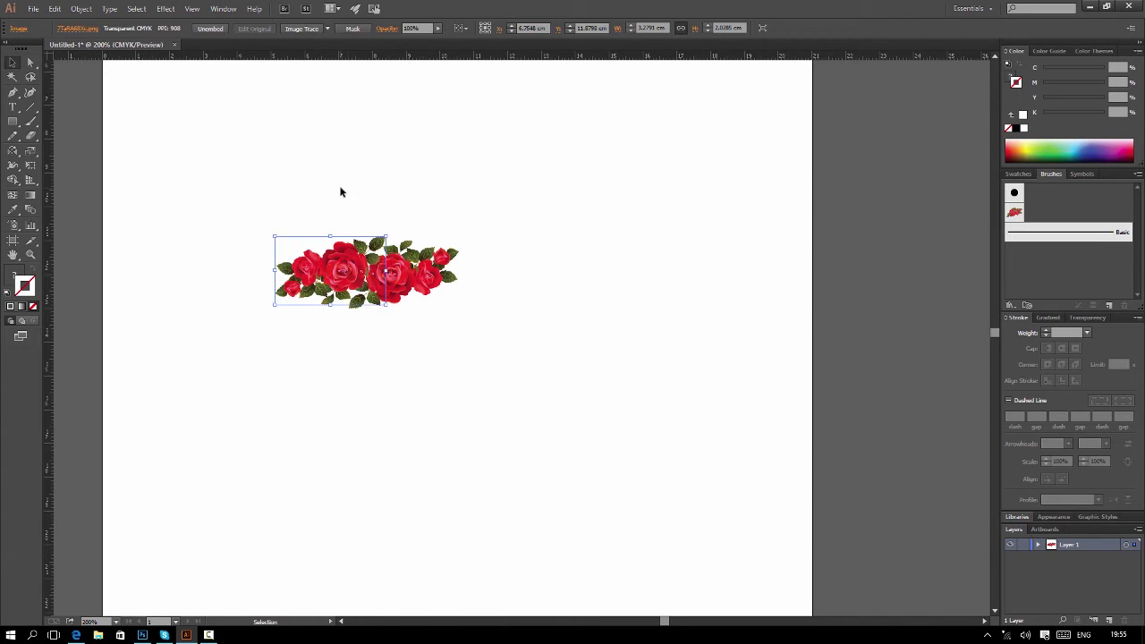
pyautogui.click(330, 231)
pyautogui.moveTo(380, 288); pyautogui.dragTo(463, 309)
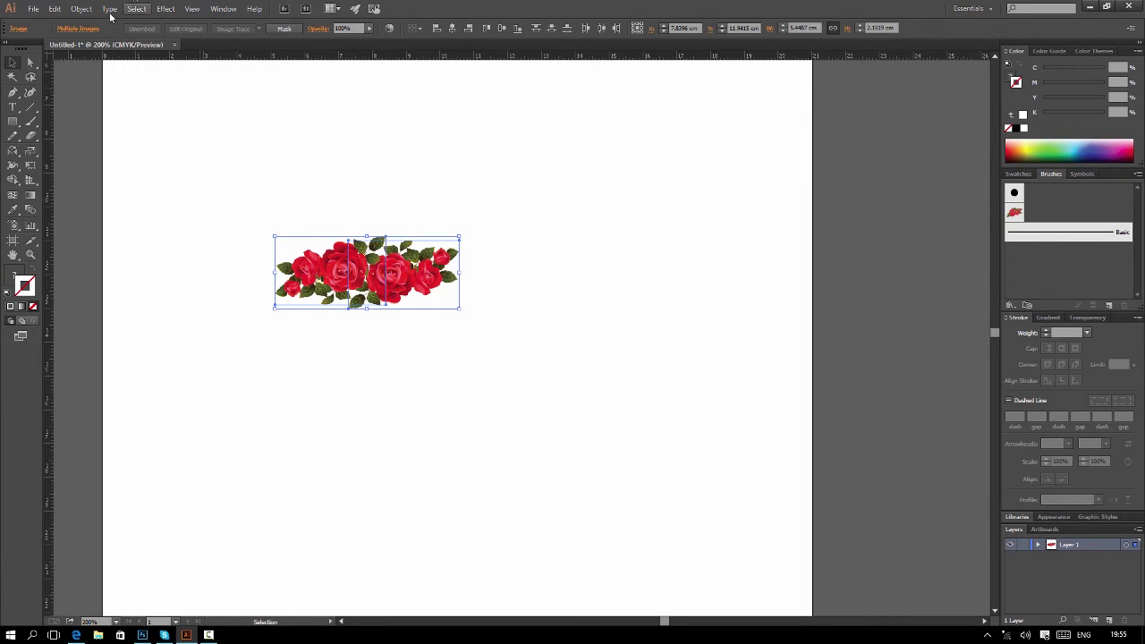
# Step: Rasterize the rose garland at High (300 ppi) with a transparent background, then move it up-right
pyautogui.click(79, 11)
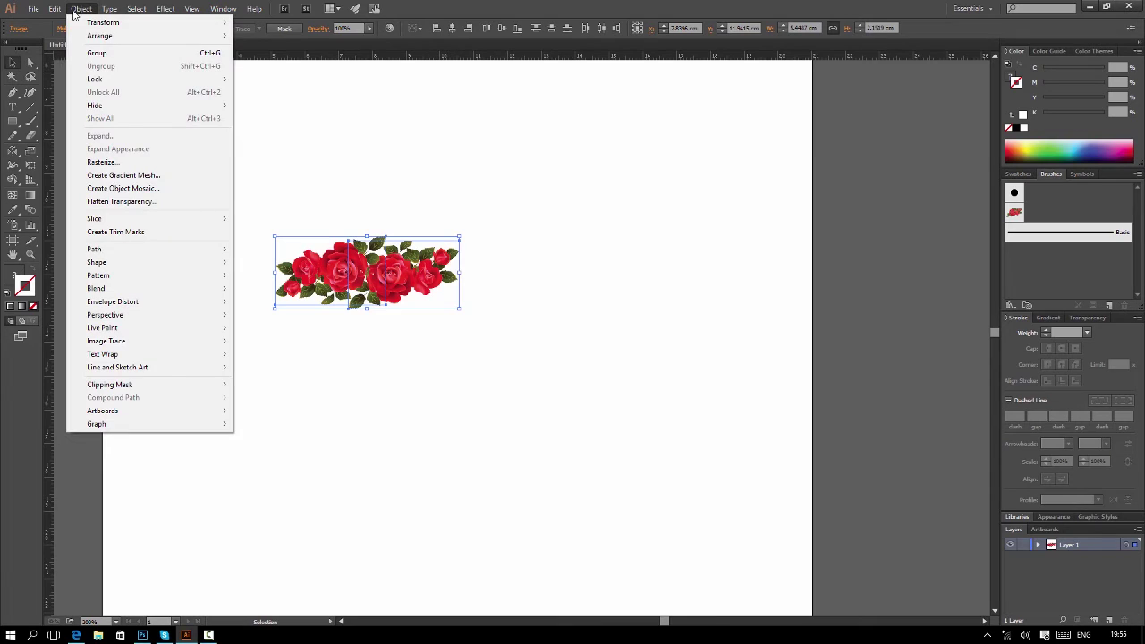
pyautogui.click(101, 162)
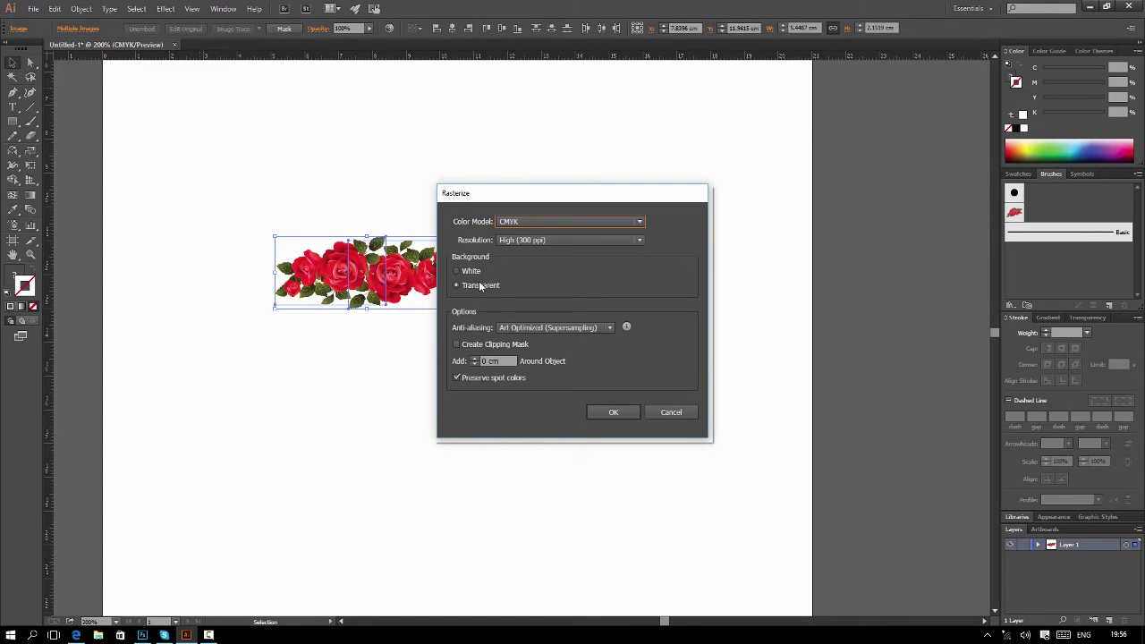
pyautogui.click(613, 410)
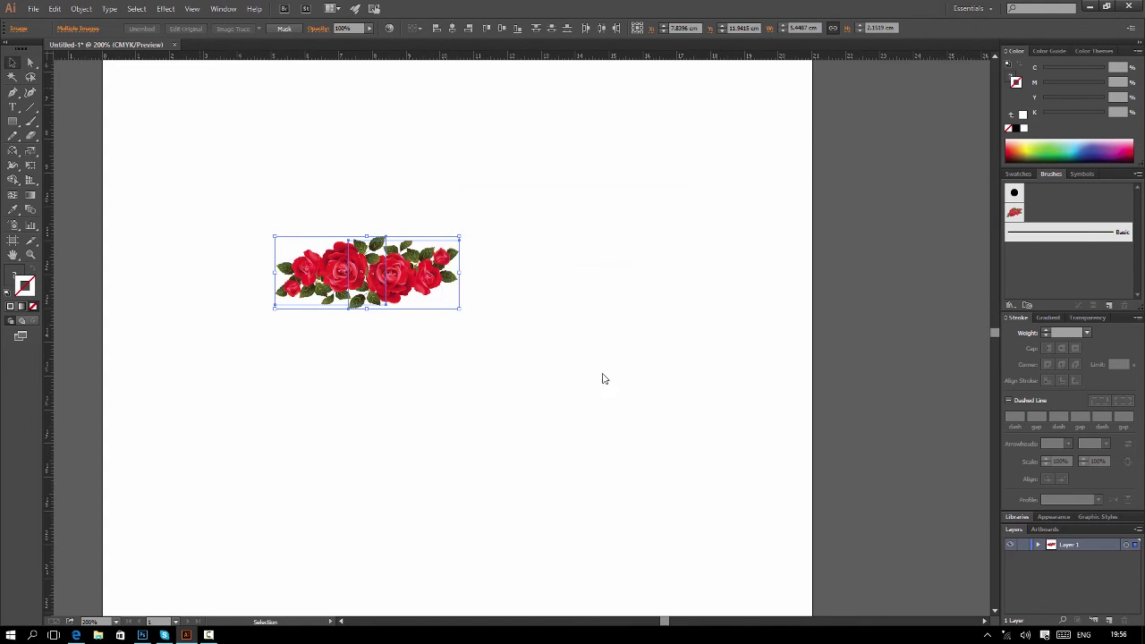
pyautogui.click(614, 251)
pyautogui.moveTo(401, 267)
pyautogui.mouseDown()
pyautogui.moveTo(632, 174)
pyautogui.moveTo(591, 208)
pyautogui.moveTo(1090, 269)
pyautogui.mouseUp()
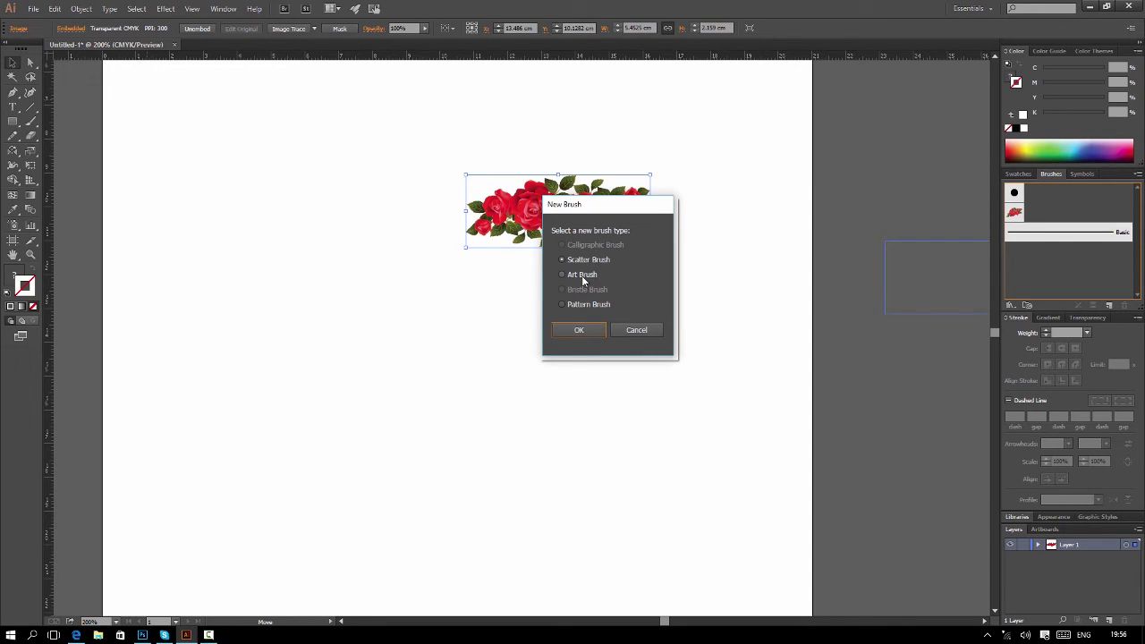
# Step: Create Art Brush 1 from the rose image with Scale Proportionally enabled
pyautogui.click(581, 276)
pyautogui.click(576, 329)
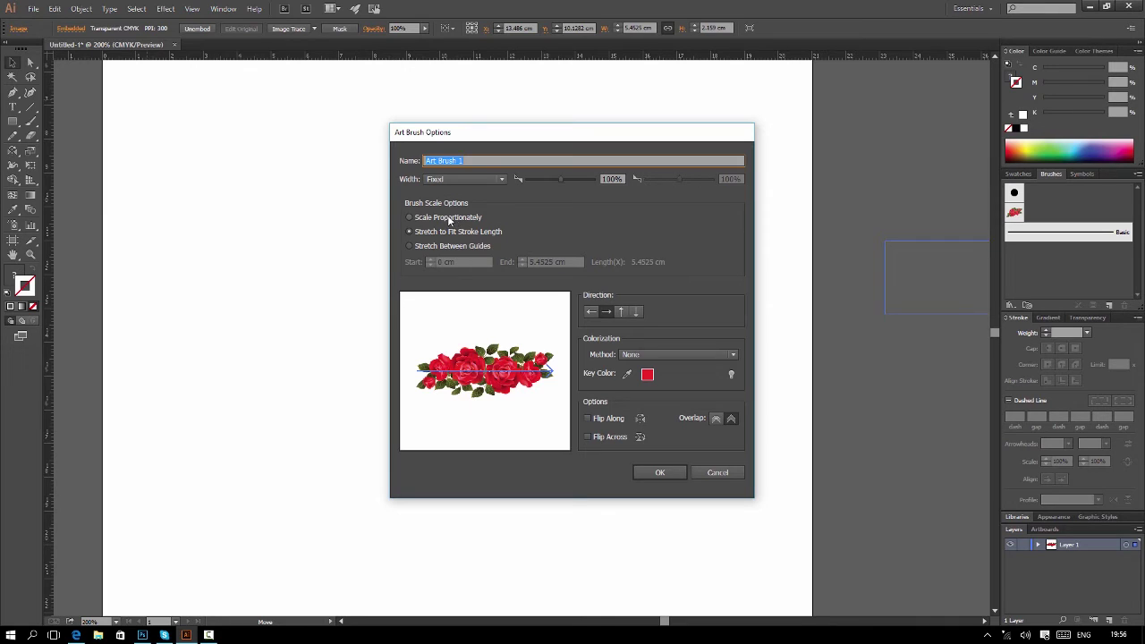
pyautogui.click(449, 220)
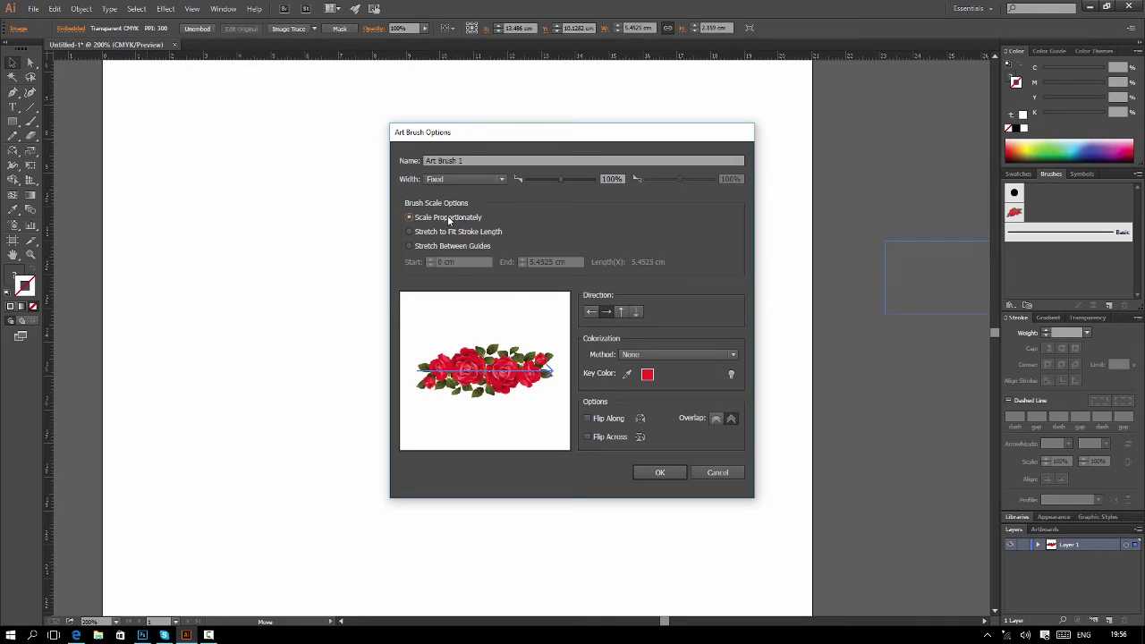
pyautogui.click(662, 474)
# Step: Paint seven rose strokes of varying size and direction with the rose art brush
pyautogui.click(1112, 259)
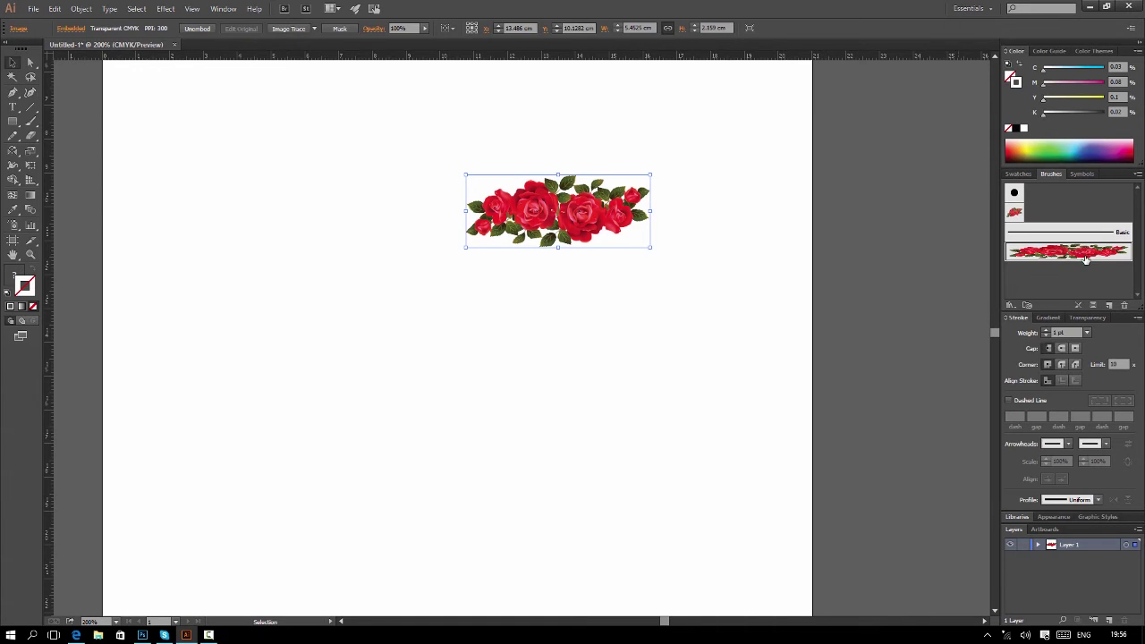
pyautogui.click(30, 121)
pyautogui.moveTo(176, 247); pyautogui.dragTo(480, 257)
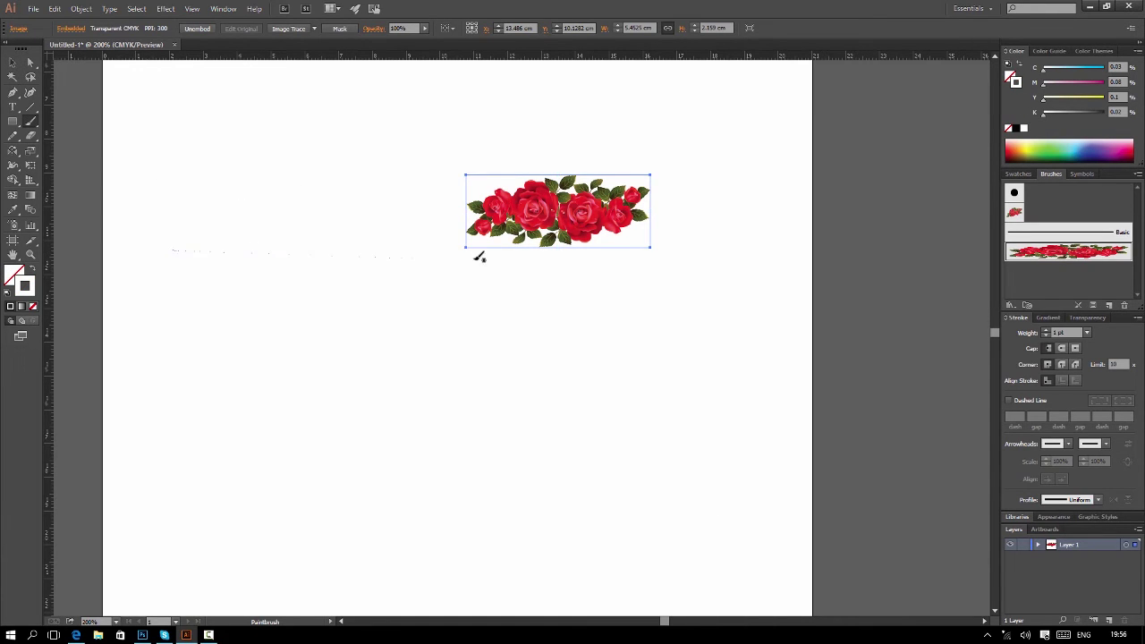
pyautogui.moveTo(344, 347); pyautogui.dragTo(401, 433)
pyautogui.moveTo(404, 329); pyautogui.dragTo(463, 456)
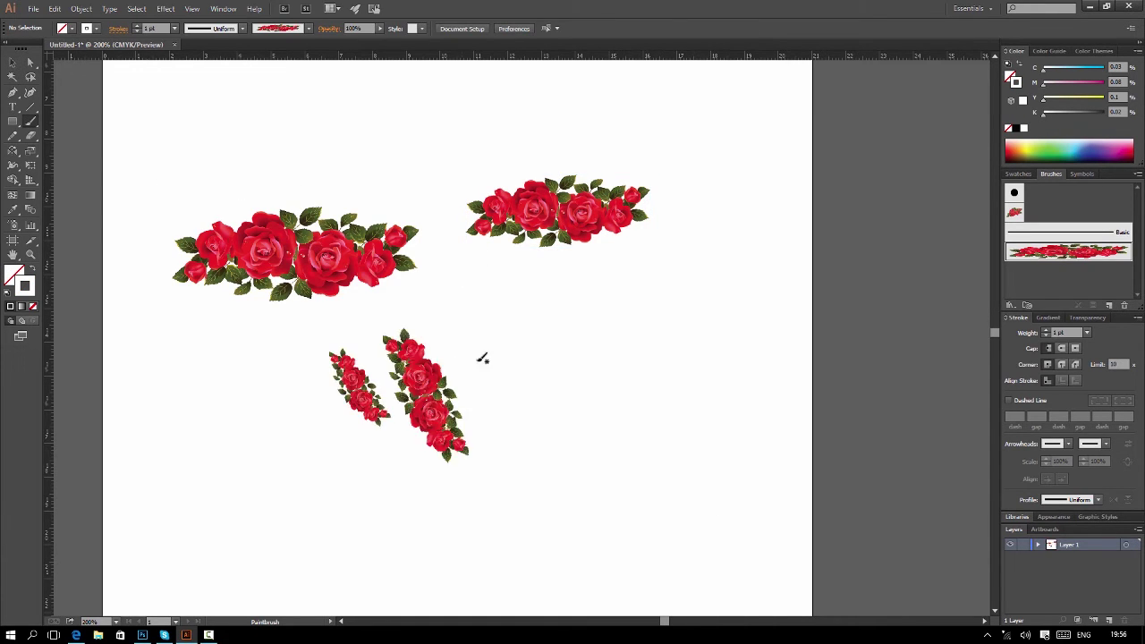
pyautogui.moveTo(517, 316)
pyautogui.mouseDown()
pyautogui.moveTo(513, 356)
pyautogui.moveTo(740, 362)
pyautogui.mouseUp()
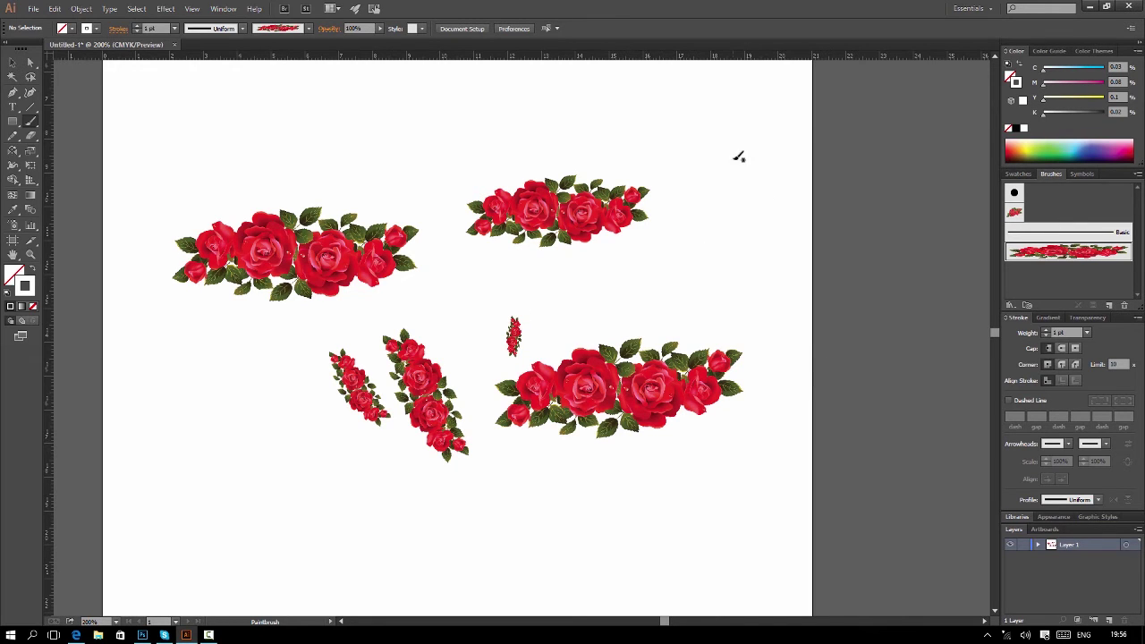
pyautogui.moveTo(739, 157); pyautogui.dragTo(857, 438)
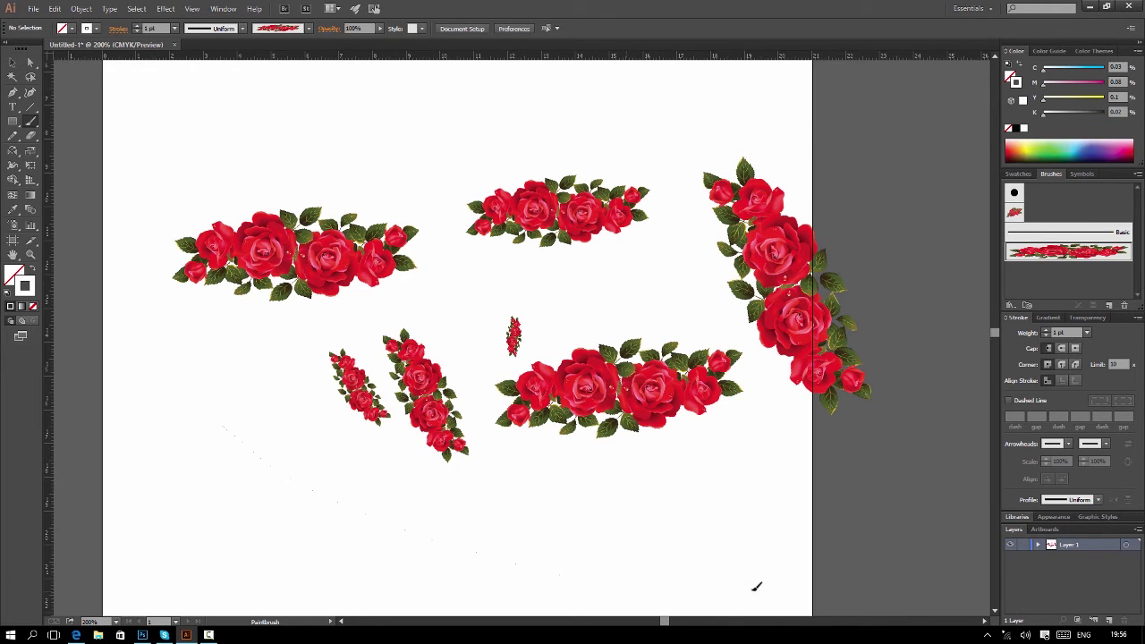
pyautogui.moveTo(202, 461); pyautogui.dragTo(586, 545)
pyautogui.moveTo(289, 140); pyautogui.dragTo(699, 127)
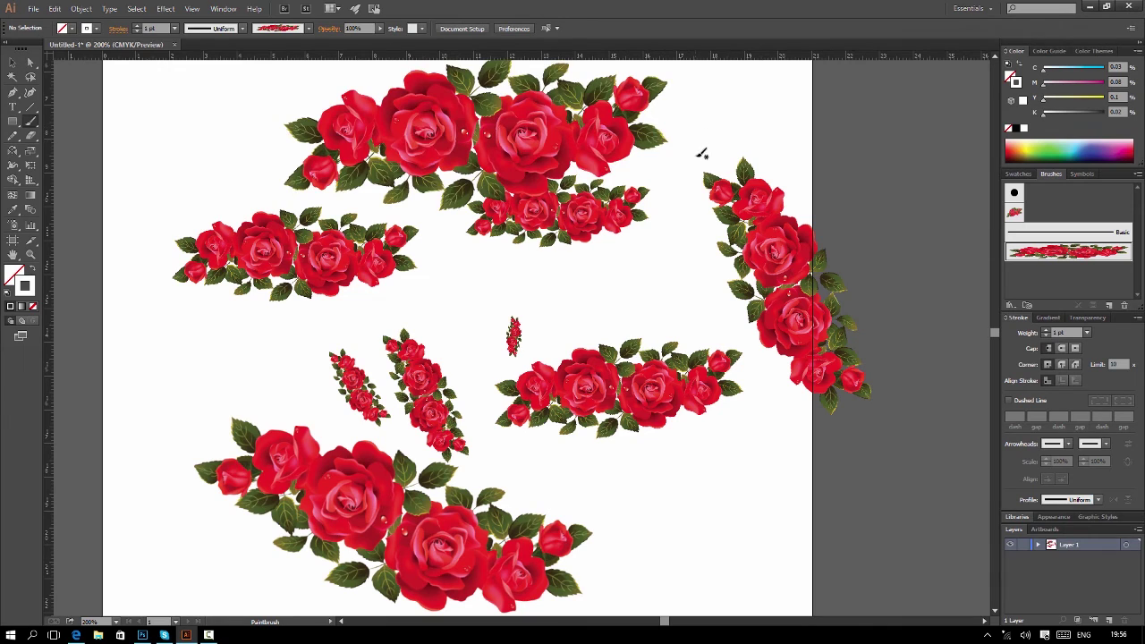
# Step: Marquee-select all the rose strokes on the artboard with the Selection tool
pyautogui.press('v')
pyautogui.click(14, 63)
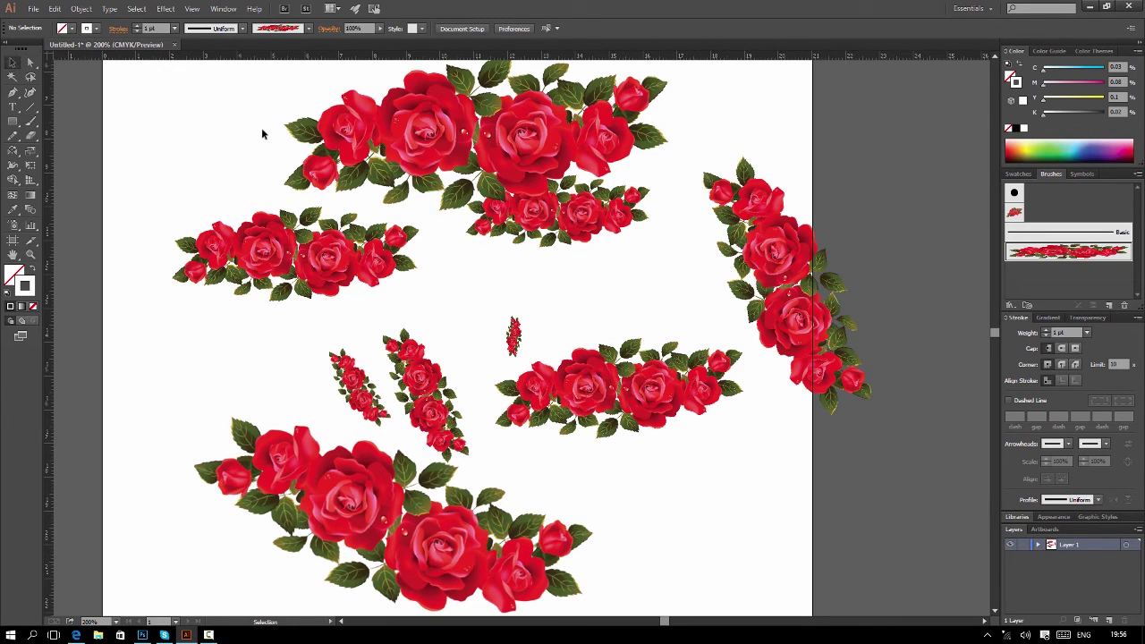
pyautogui.moveTo(150, 113)
pyautogui.mouseDown()
pyautogui.moveTo(697, 518)
pyautogui.moveTo(860, 558)
pyautogui.mouseUp()
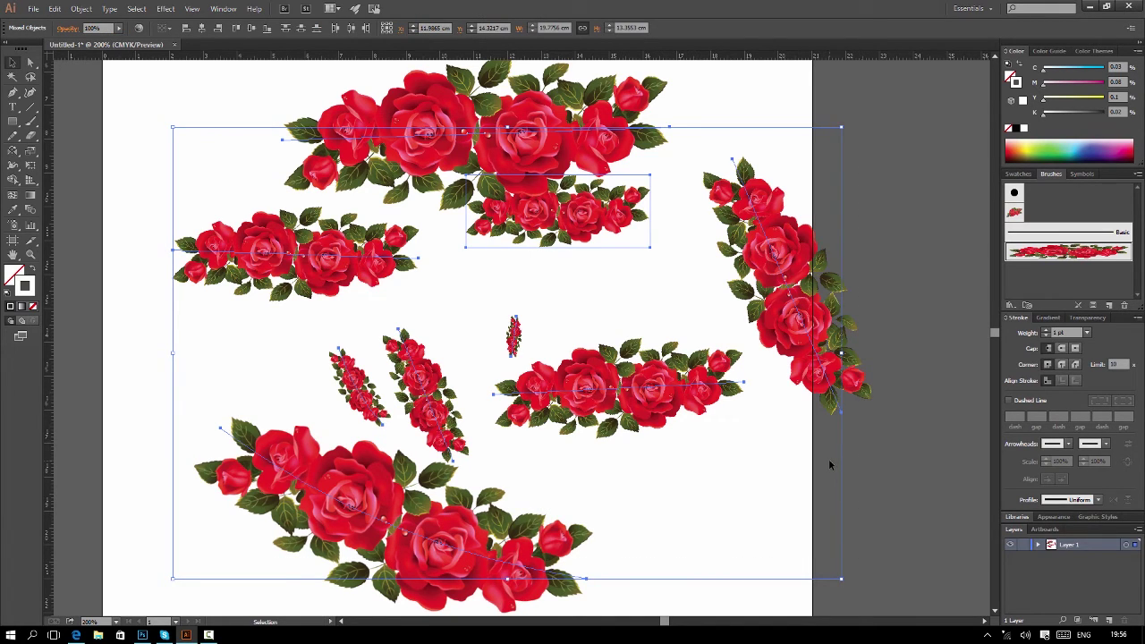
# Step: Delete all the rose strokes and check Art Brush 1's settings without changing them
pyautogui.press('Delete')
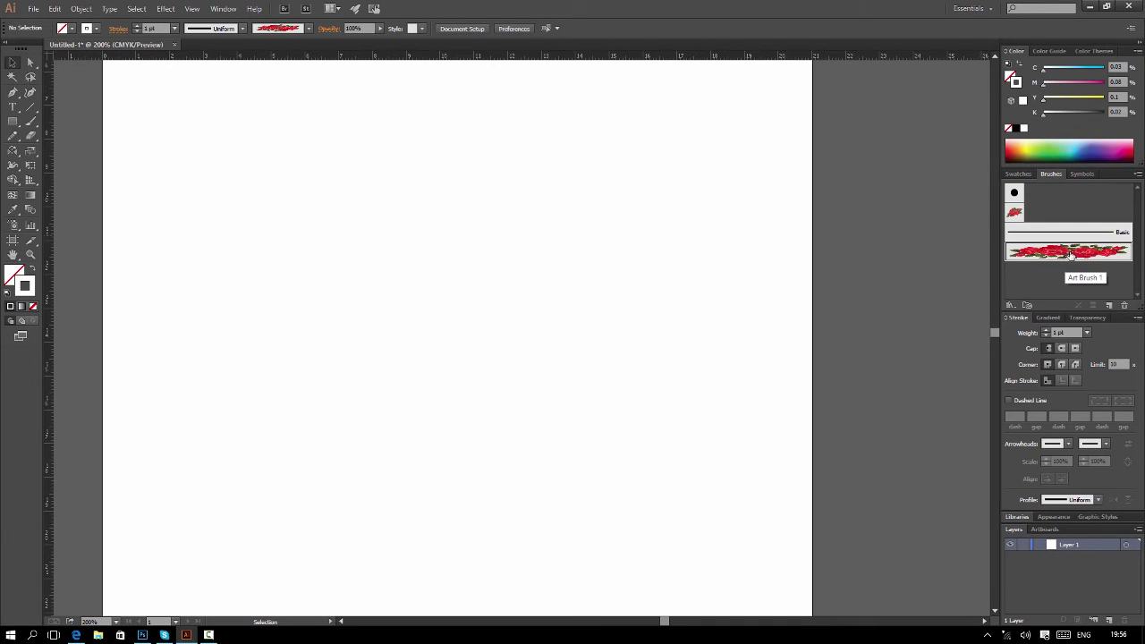
pyautogui.doubleClick(1067, 254)
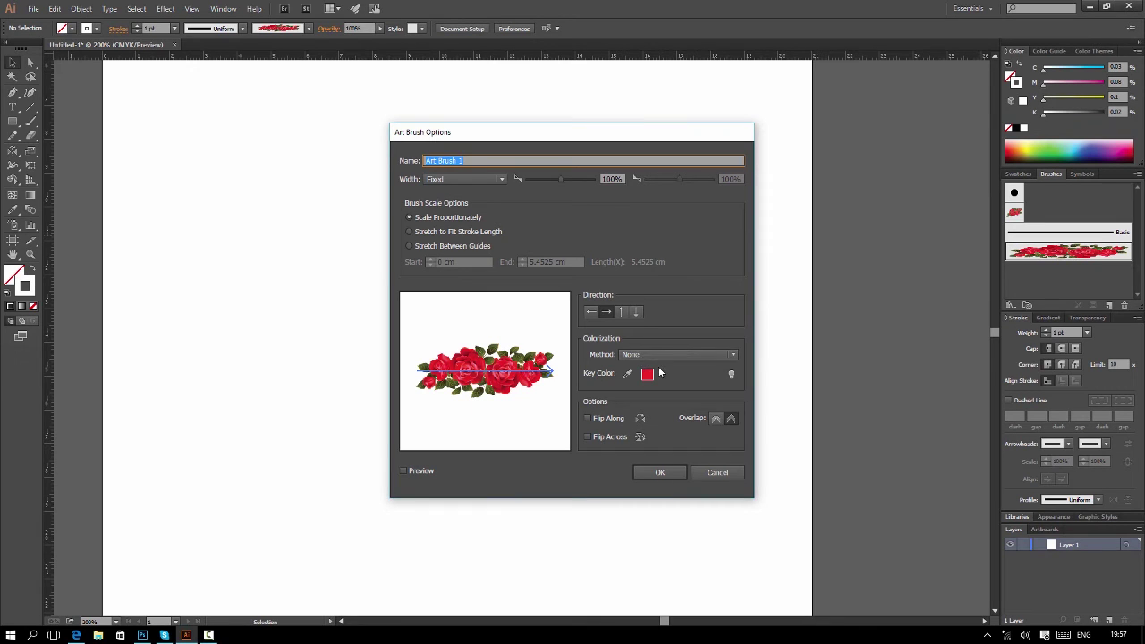
pyautogui.click(708, 471)
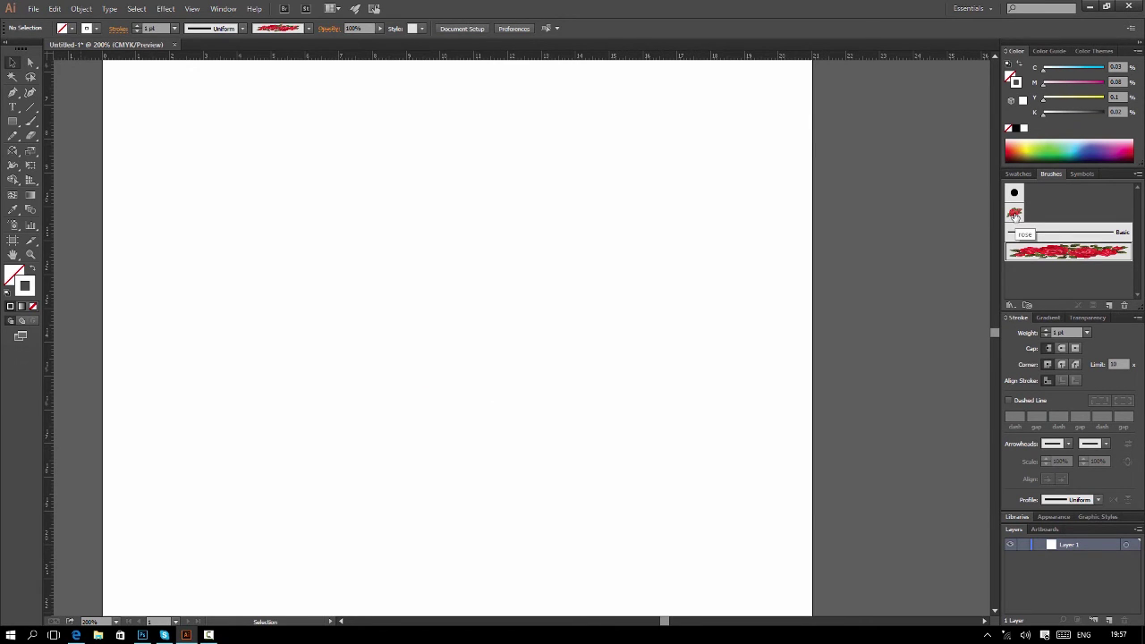
# Step: Set the rose scatter brush's colorization method to Tints and return to the Paintbrush
pyautogui.doubleClick(1014, 213)
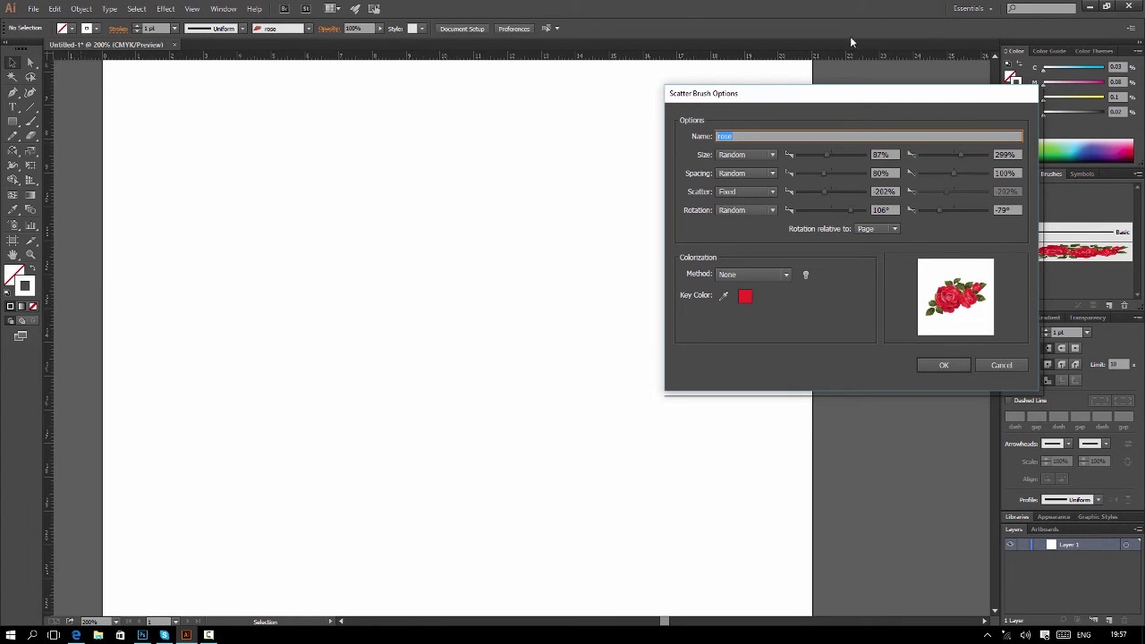
pyautogui.click(750, 275)
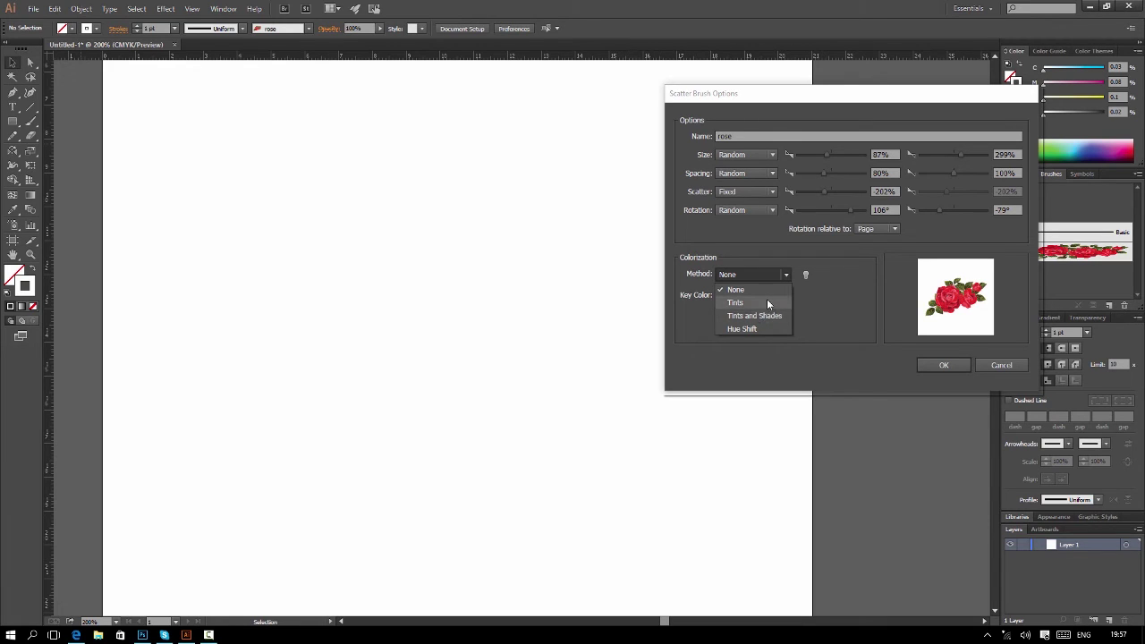
pyautogui.click(739, 303)
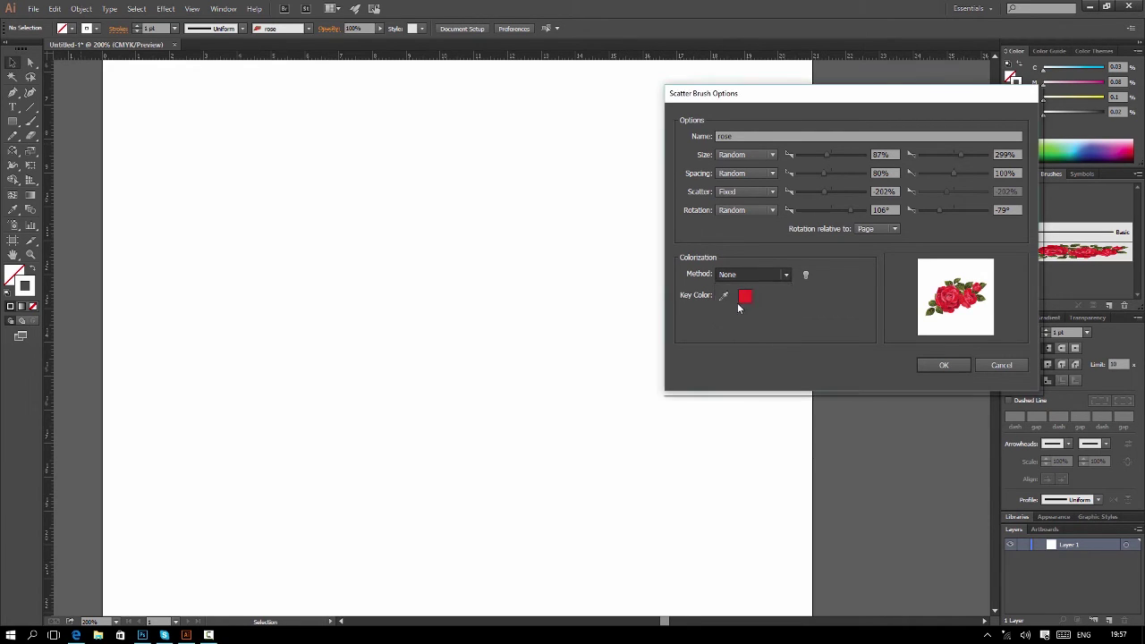
pyautogui.click(942, 365)
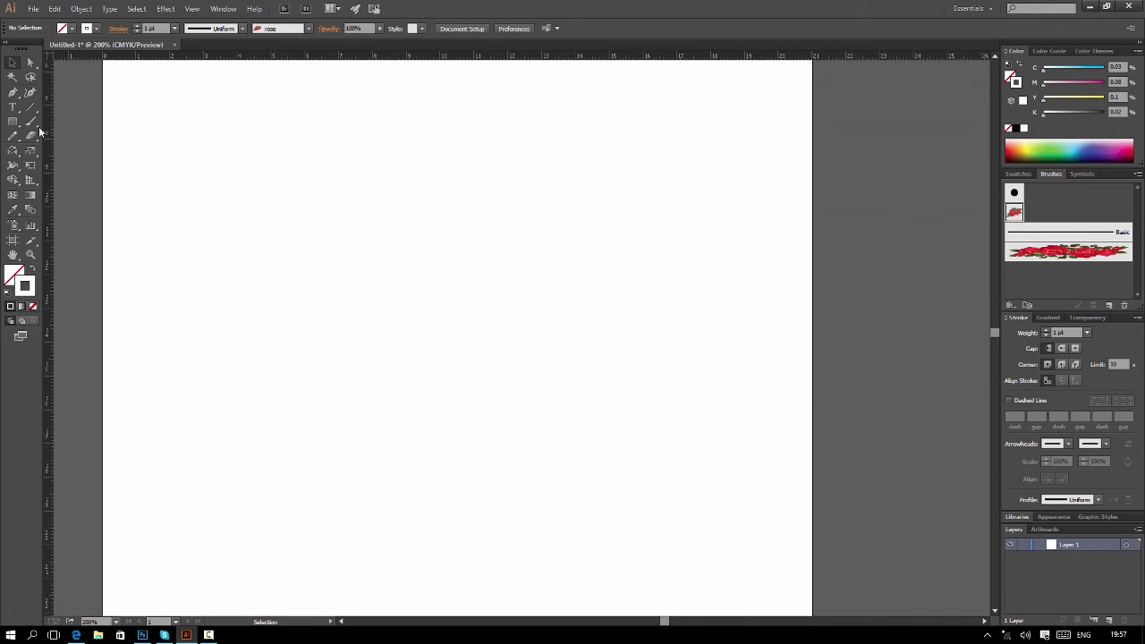
pyautogui.click(31, 121)
# Step: Paint rose clusters tinted green, purple and pink-red
pyautogui.click(1057, 144)
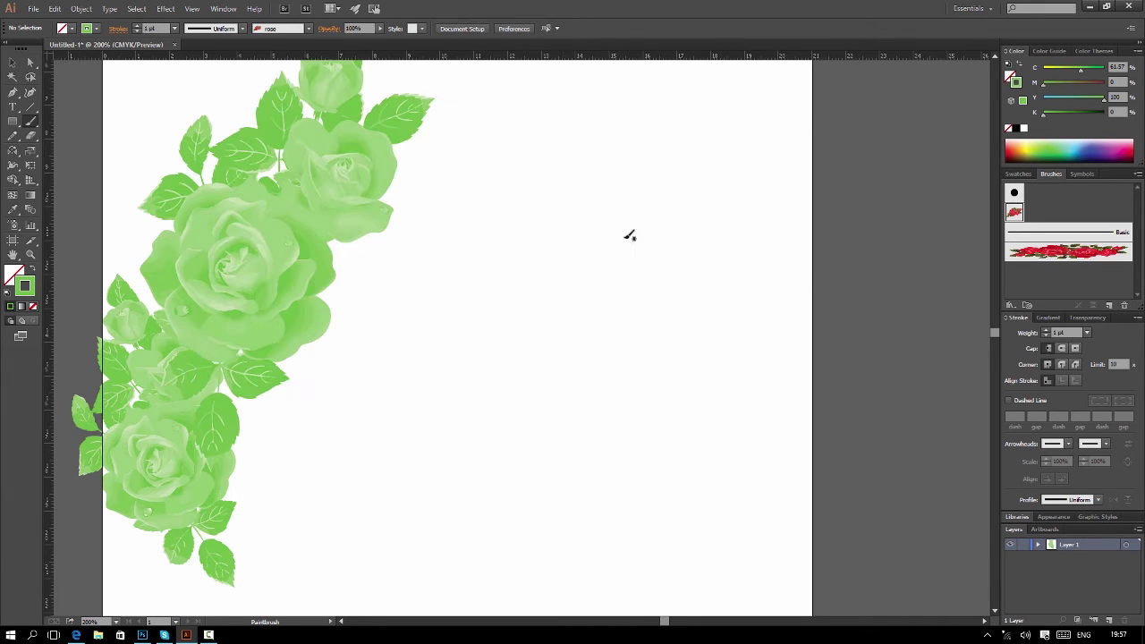
pyautogui.click(1109, 145)
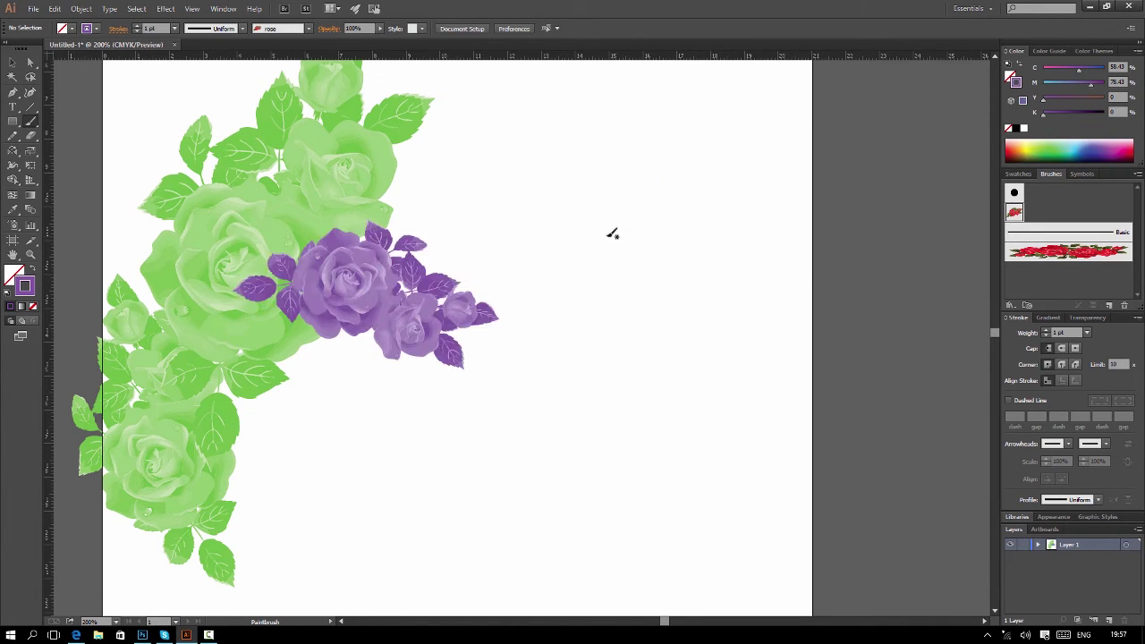
pyautogui.click(1130, 146)
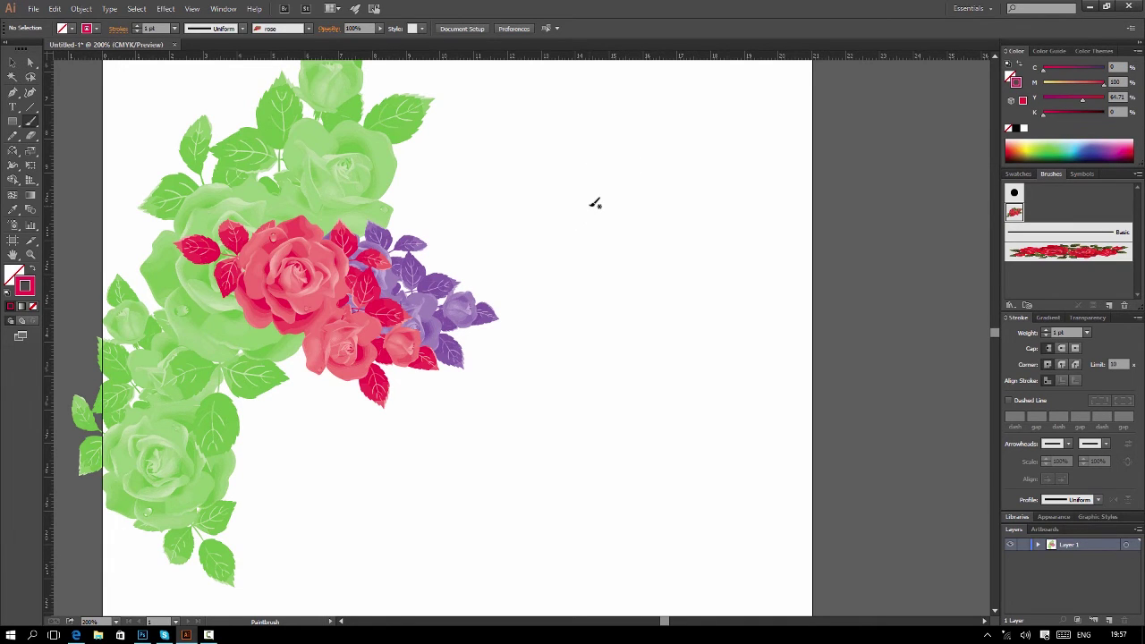
# Step: Zoom out and spread the pink-red, purple and green rose clusters apart
pyautogui.hotkey('ctrl', '-')
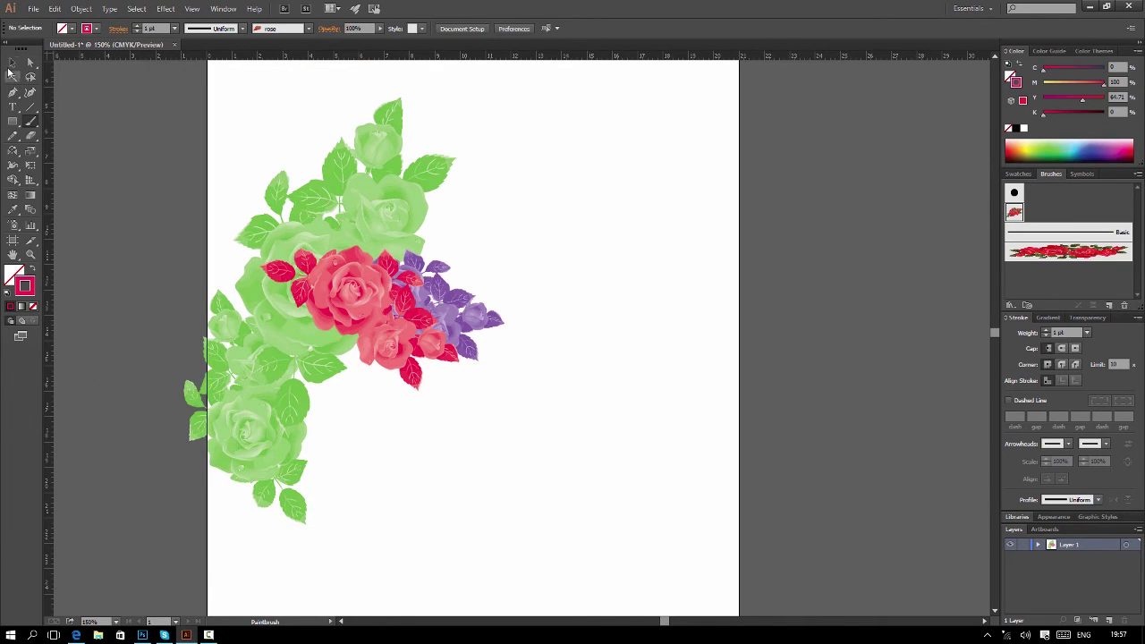
pyautogui.click(12, 63)
pyautogui.moveTo(396, 287); pyautogui.dragTo(669, 324)
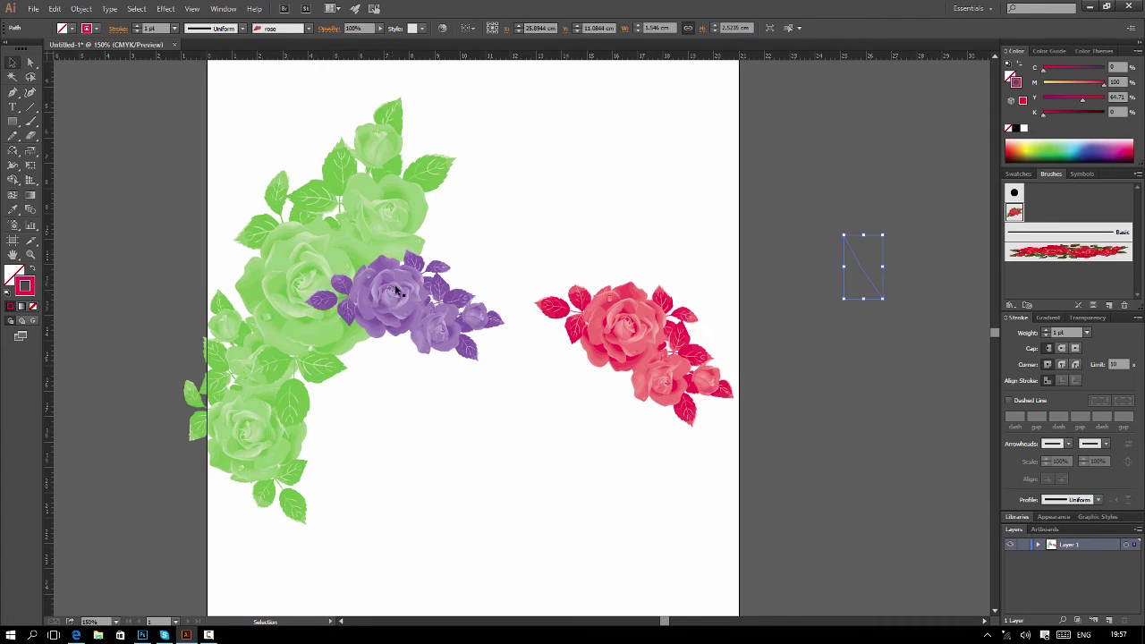
pyautogui.moveTo(429, 295); pyautogui.dragTo(501, 344)
pyautogui.moveTo(331, 268); pyautogui.dragTo(380, 237)
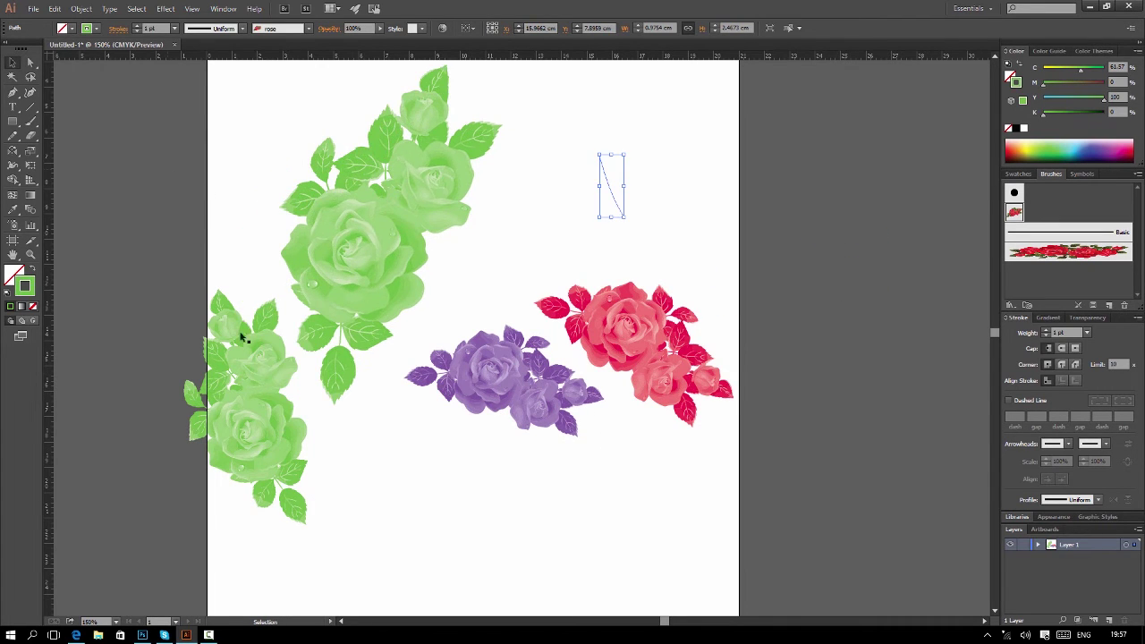
pyautogui.hotkey('ctrl', 'z')
pyautogui.hotkey('ctrl', 'z')
pyautogui.hotkey('ctrl', 'z')
pyautogui.hotkey('ctrl', 'z')
pyautogui.hotkey('ctrl', 'z')
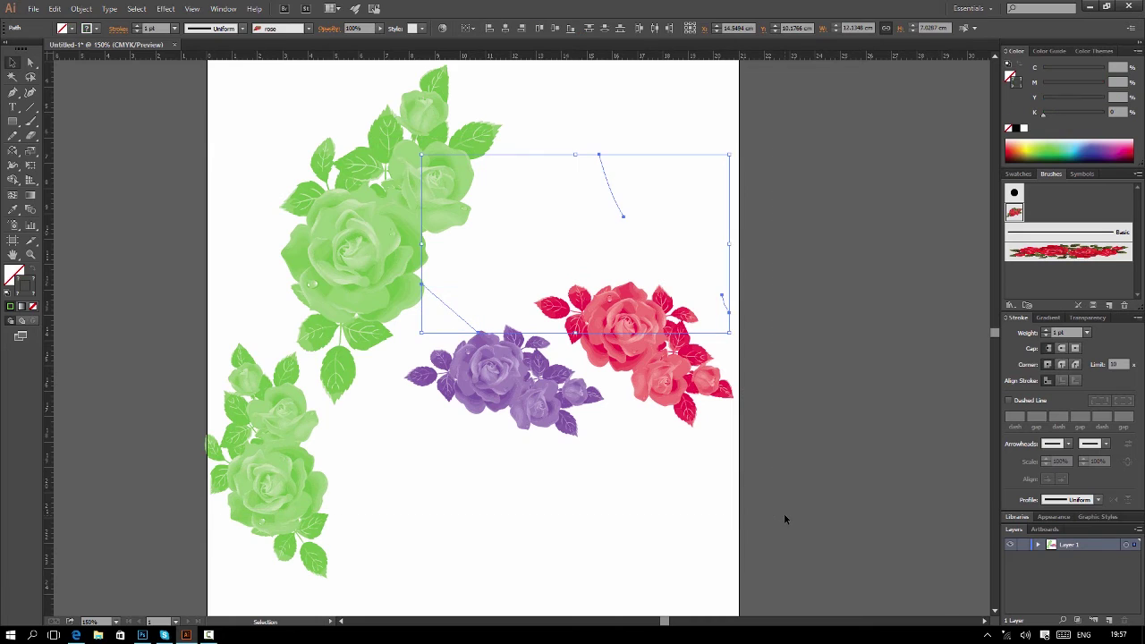
pyautogui.click(819, 337)
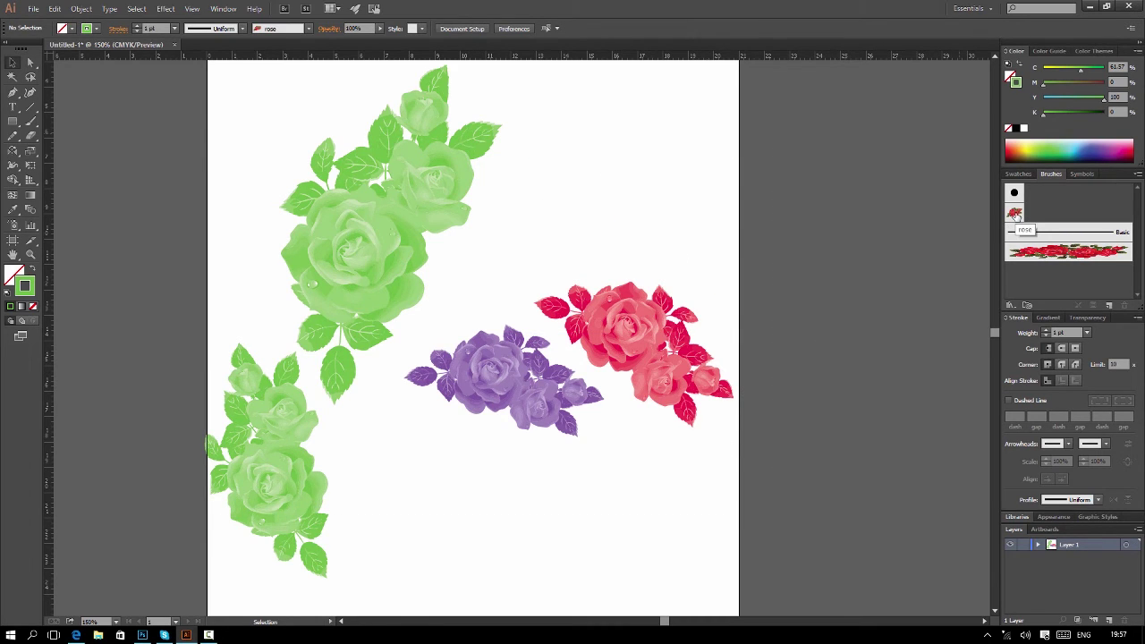
pyautogui.click(1014, 213)
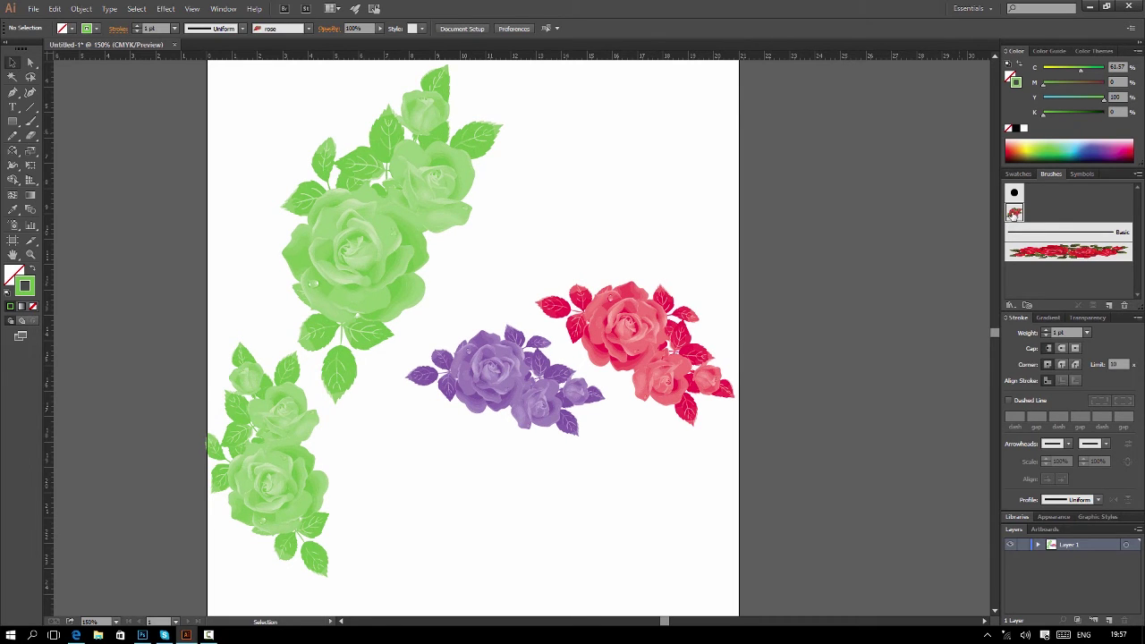
# Step: Change the rose scatter brush to Tints and Shades and apply it to existing strokes
pyautogui.doubleClick(1015, 212)
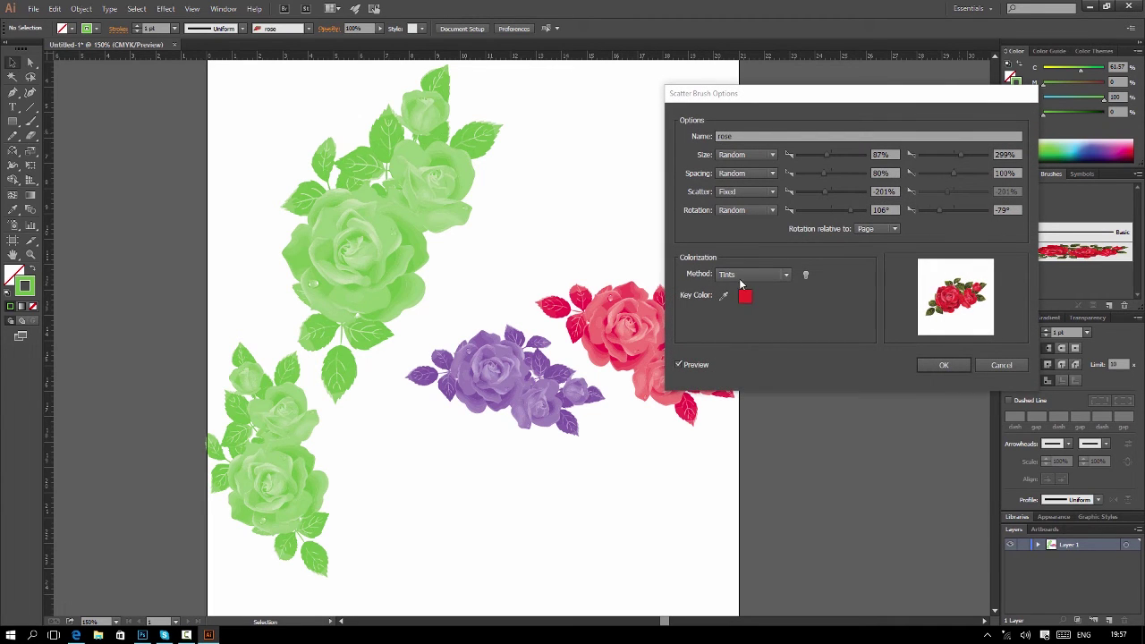
pyautogui.click(741, 277)
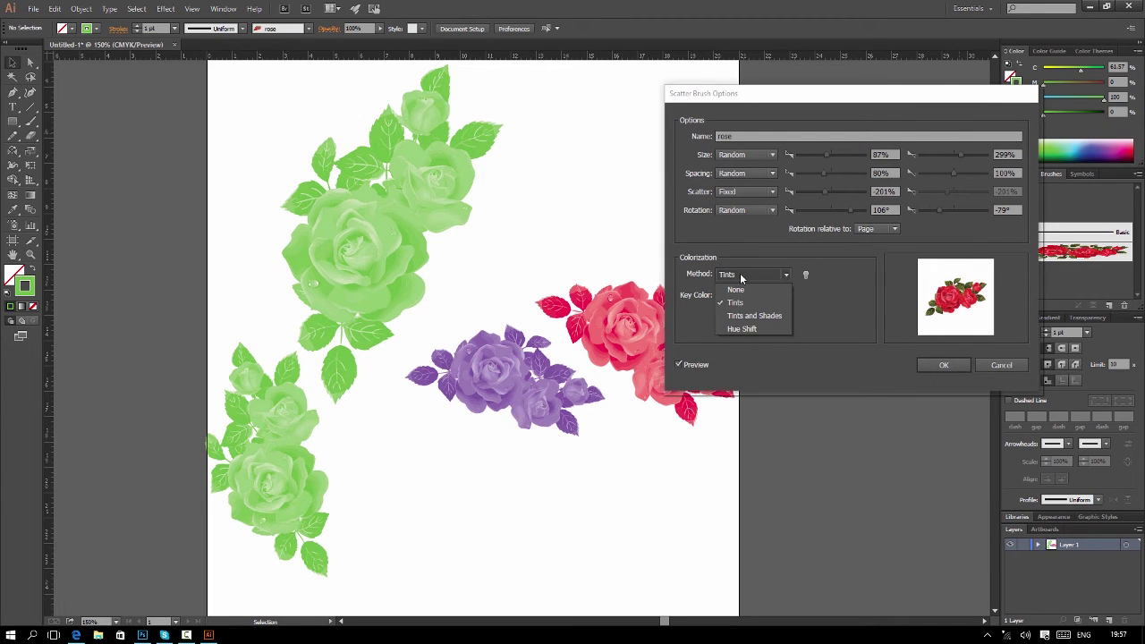
pyautogui.click(756, 319)
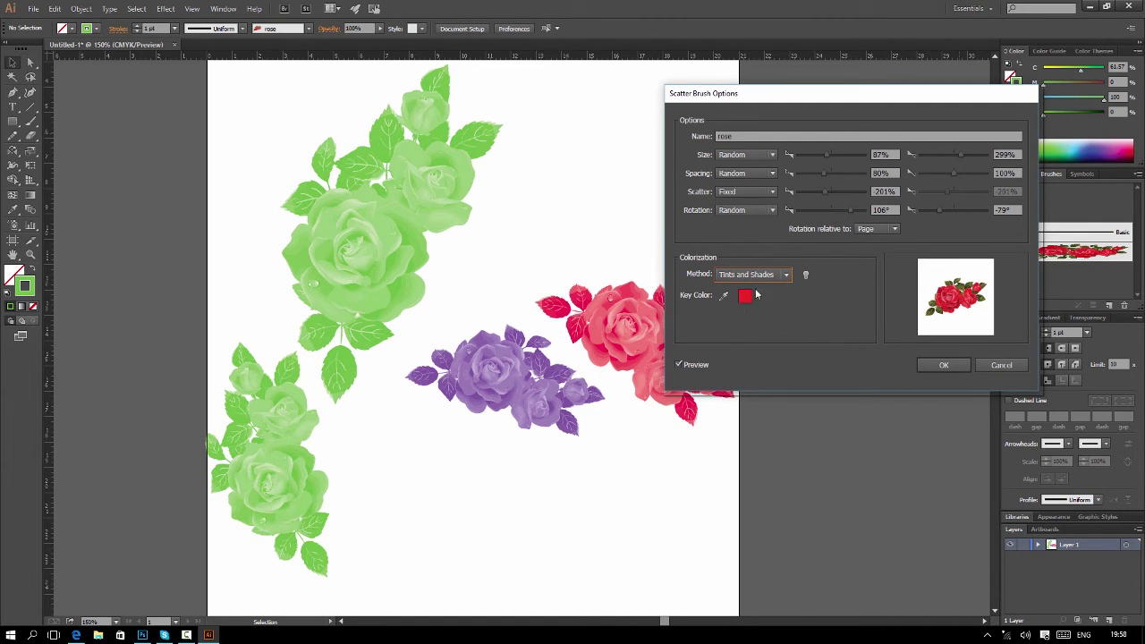
pyautogui.click(944, 364)
pyautogui.click(572, 335)
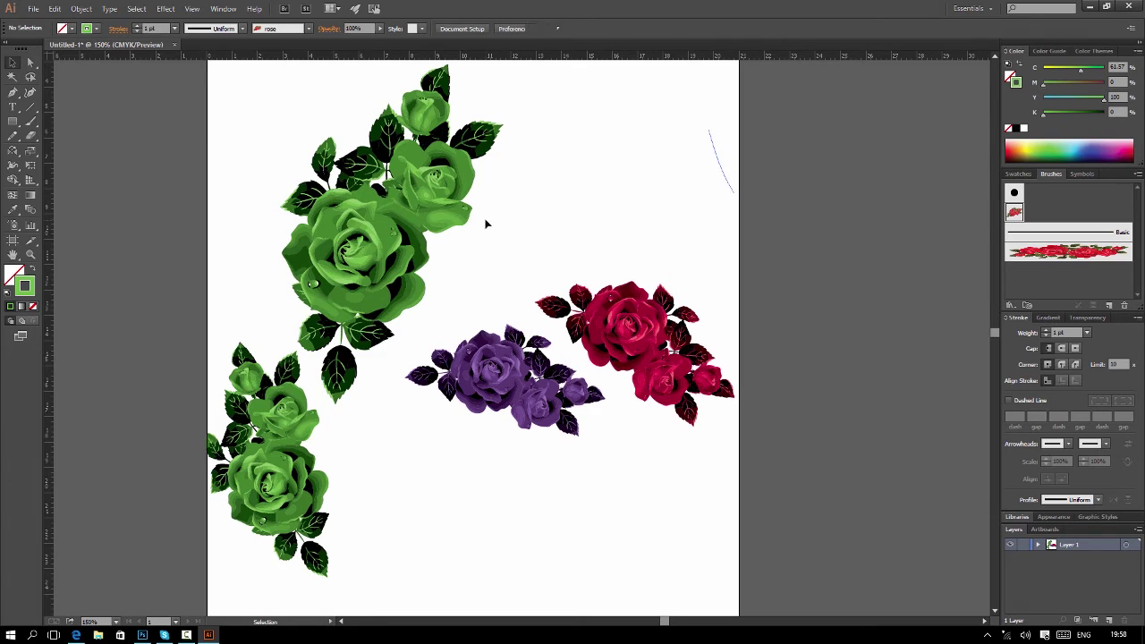
# Step: Delete the two green clusters and the purple cluster, then move the red rose up-left
pyautogui.moveTo(356, 259); pyautogui.dragTo(486, 223)
pyautogui.moveTo(568, 258); pyautogui.dragTo(496, 267)
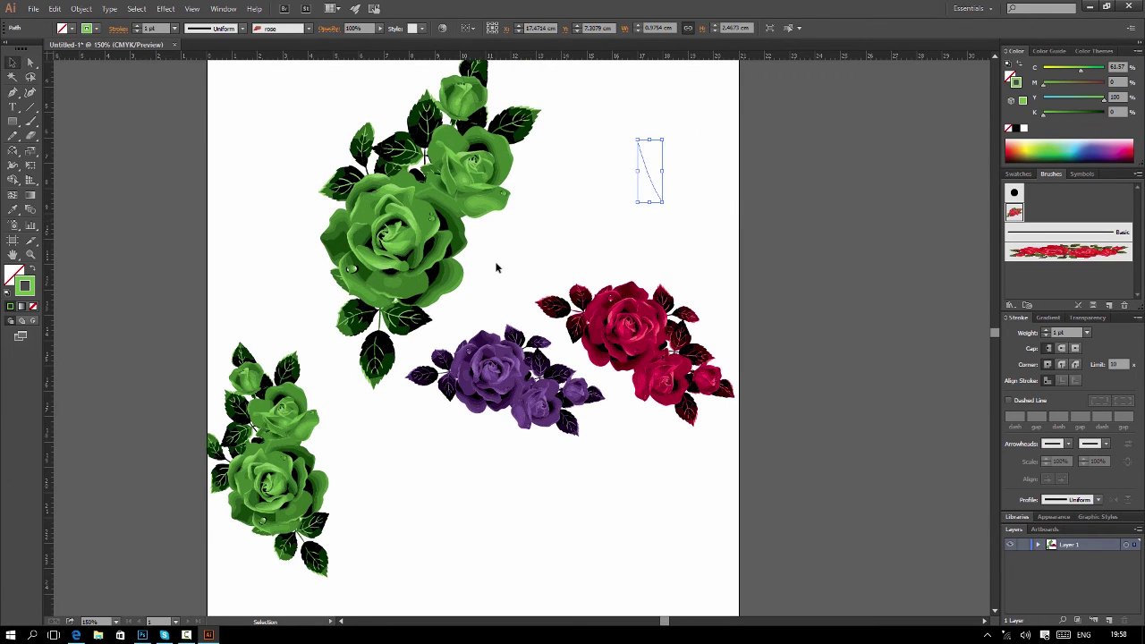
pyautogui.press('Delete')
pyautogui.click(269, 412)
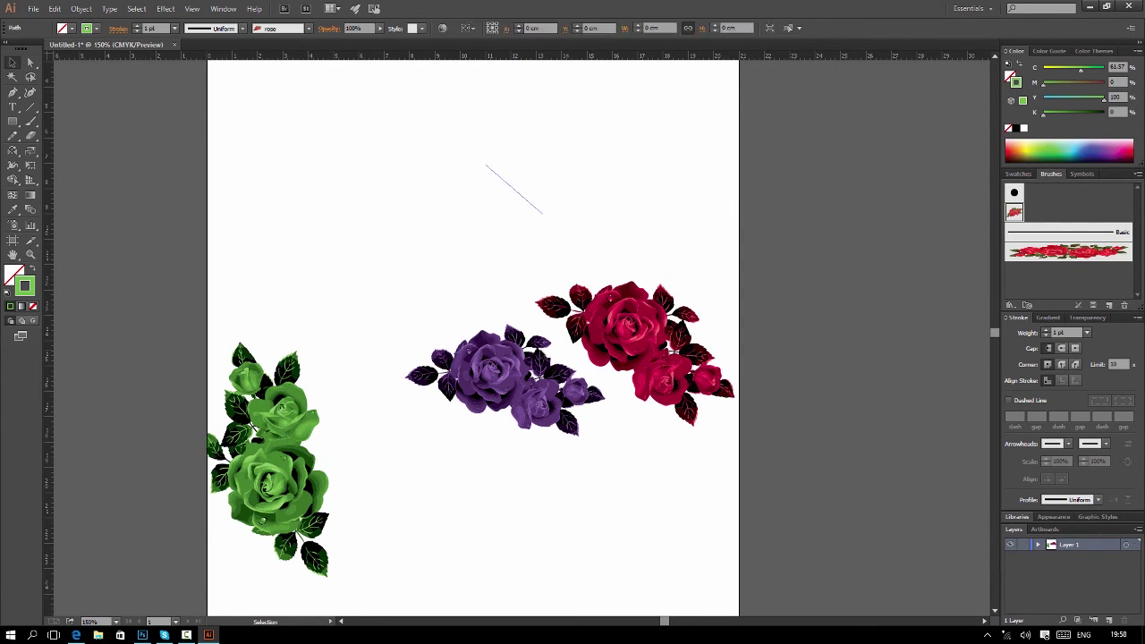
pyautogui.press('Delete')
pyautogui.click(555, 364)
pyautogui.press('Delete')
pyautogui.moveTo(712, 331); pyautogui.dragTo(506, 294)
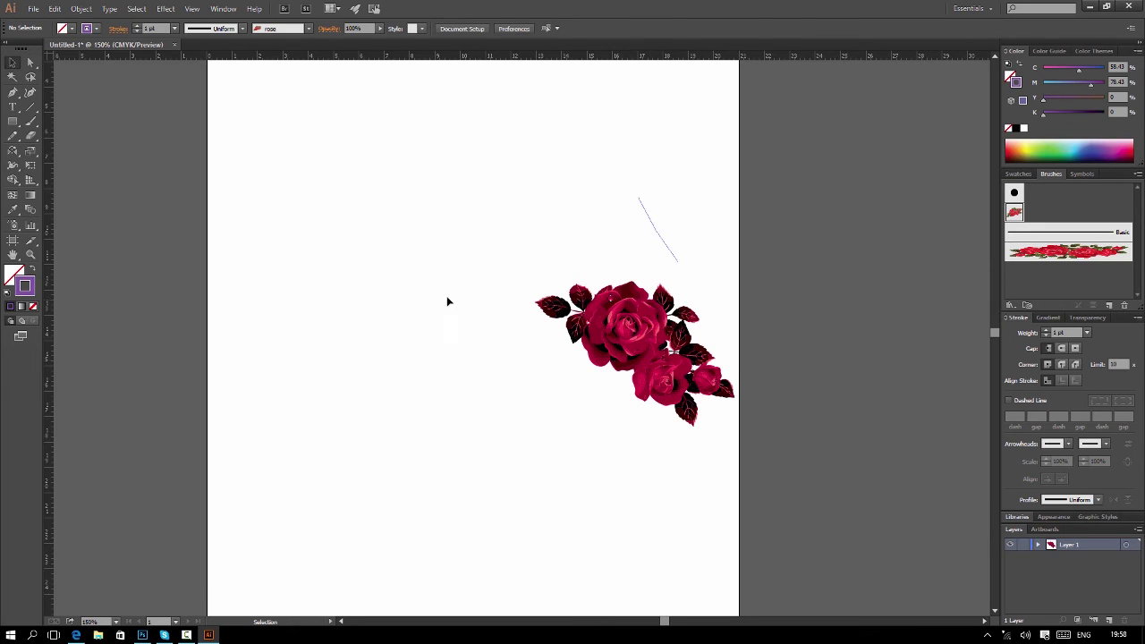
# Step: Set the rose brush to Hue Shift with a yellow key colour and apply to strokes
pyautogui.click(1014, 213)
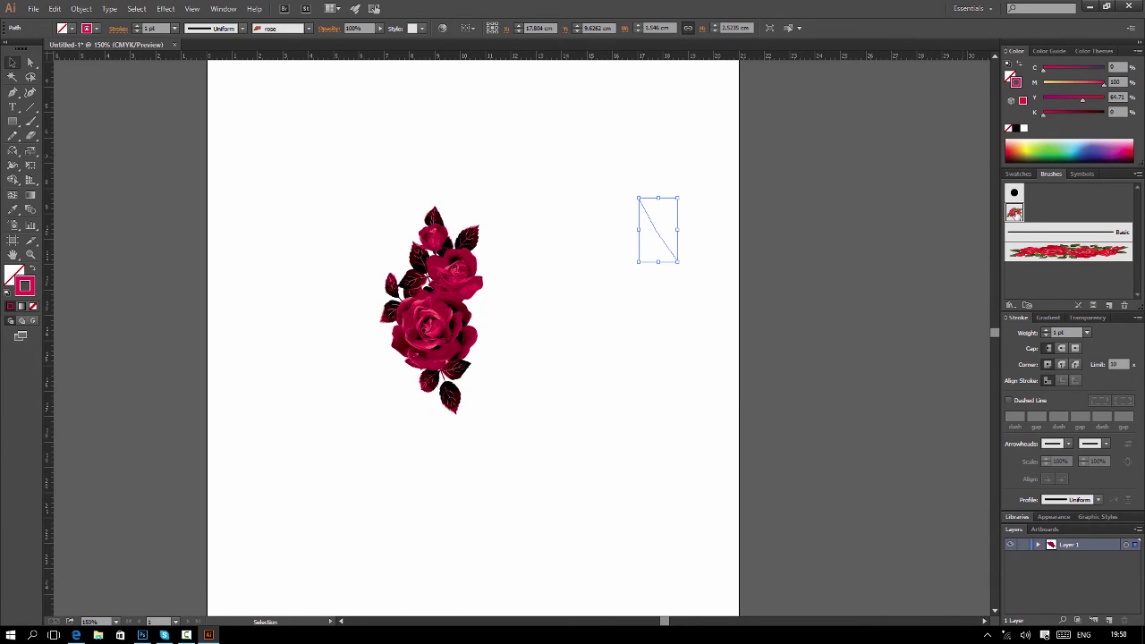
pyautogui.doubleClick(1014, 213)
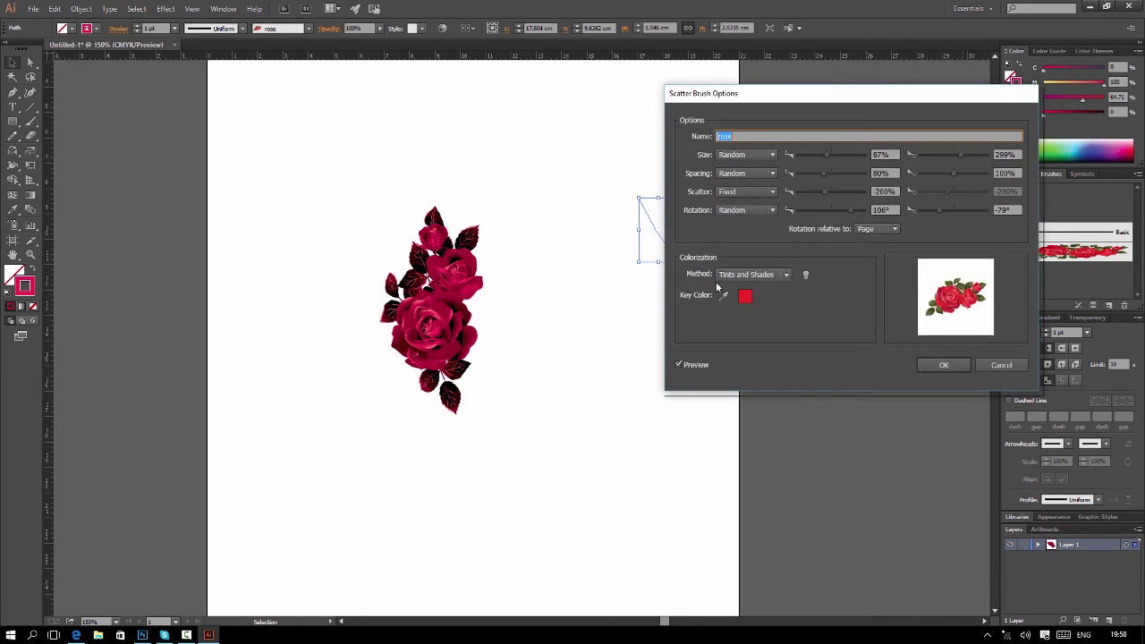
pyautogui.click(753, 275)
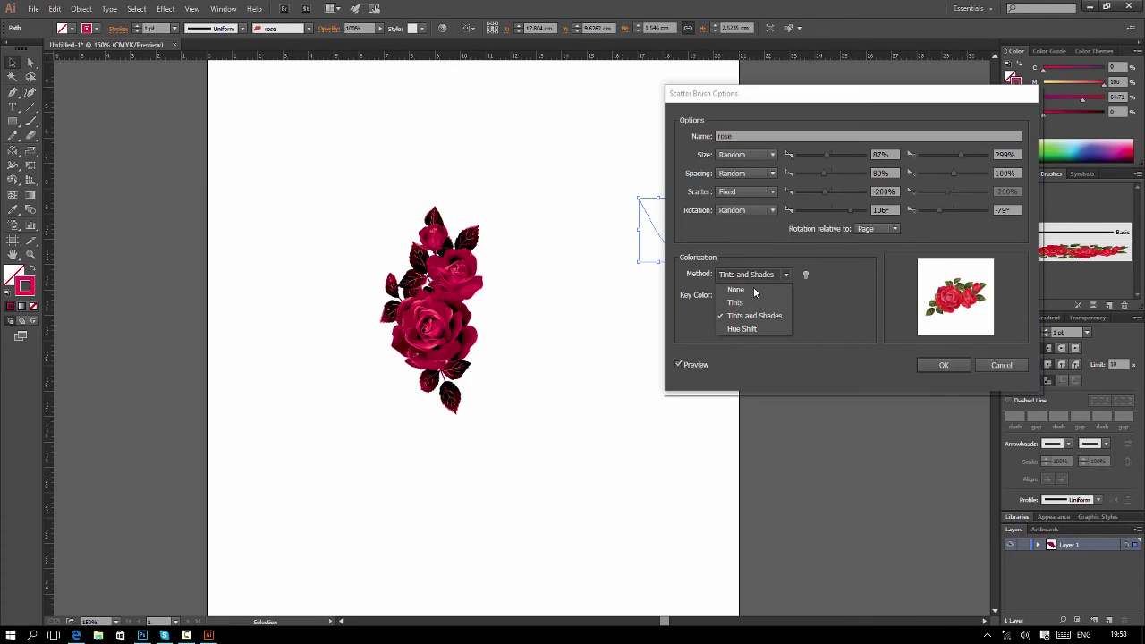
pyautogui.click(742, 329)
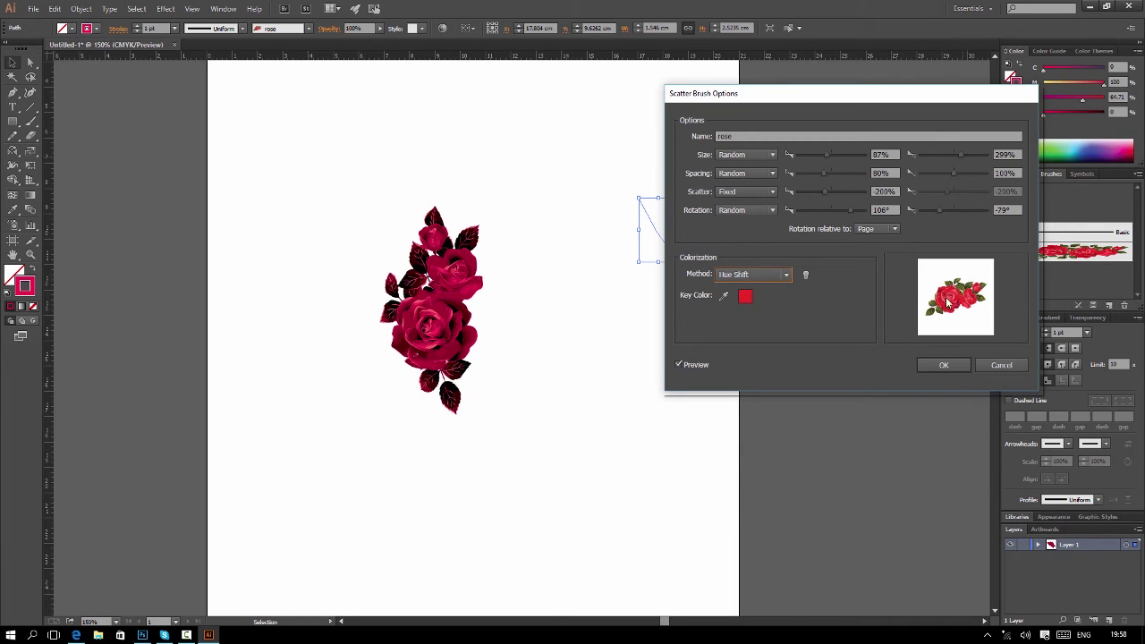
pyautogui.click(722, 297)
pyautogui.click(956, 280)
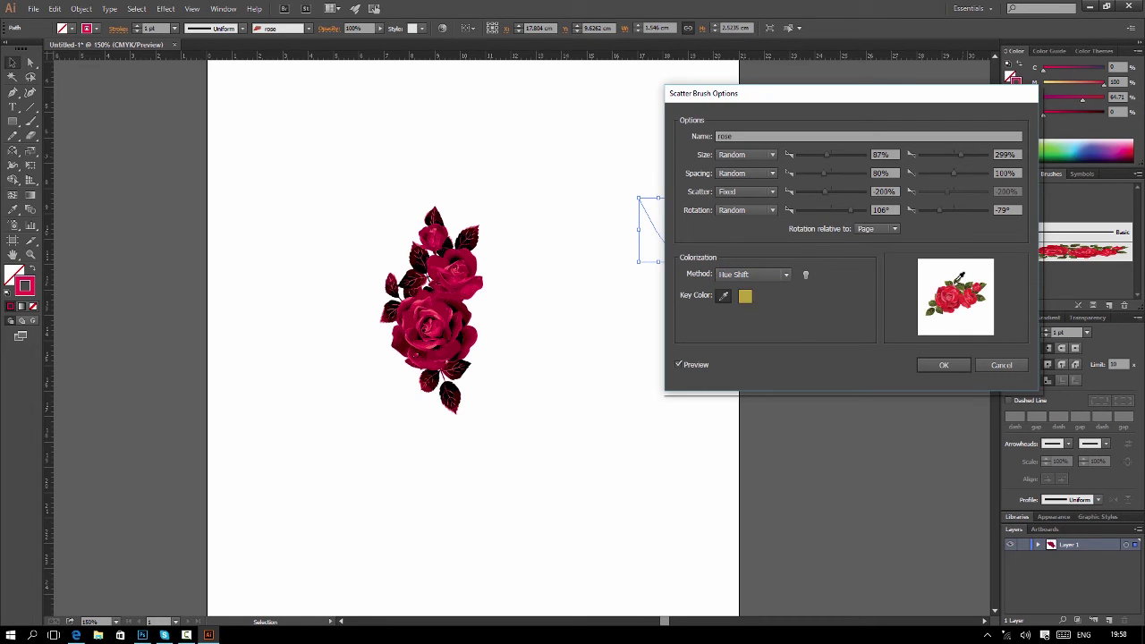
pyautogui.click(946, 365)
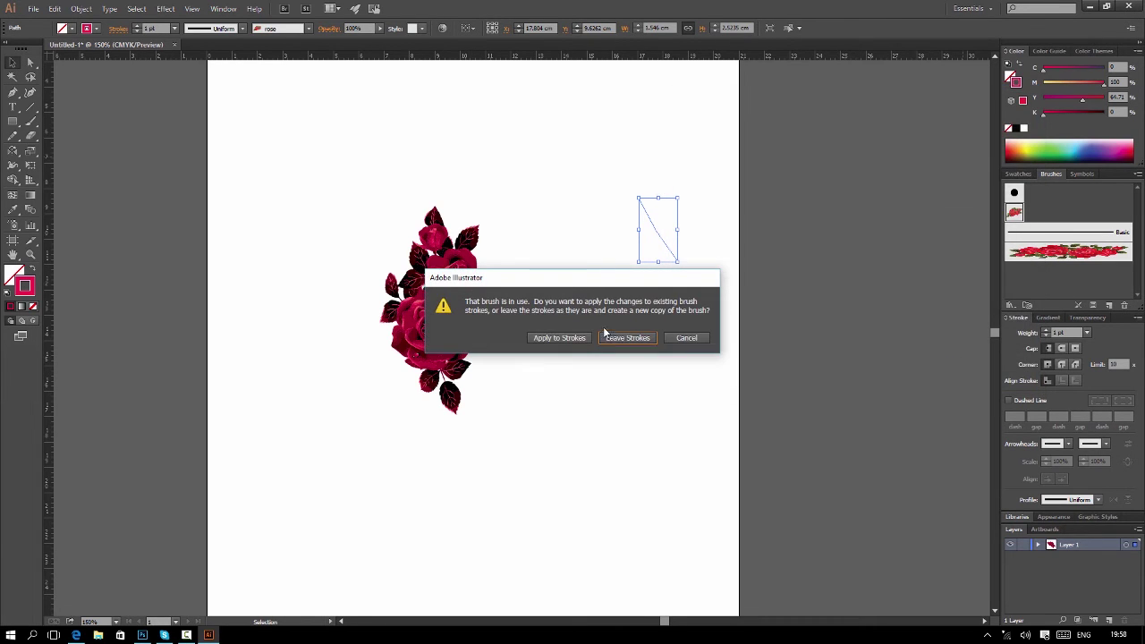
pyautogui.click(574, 342)
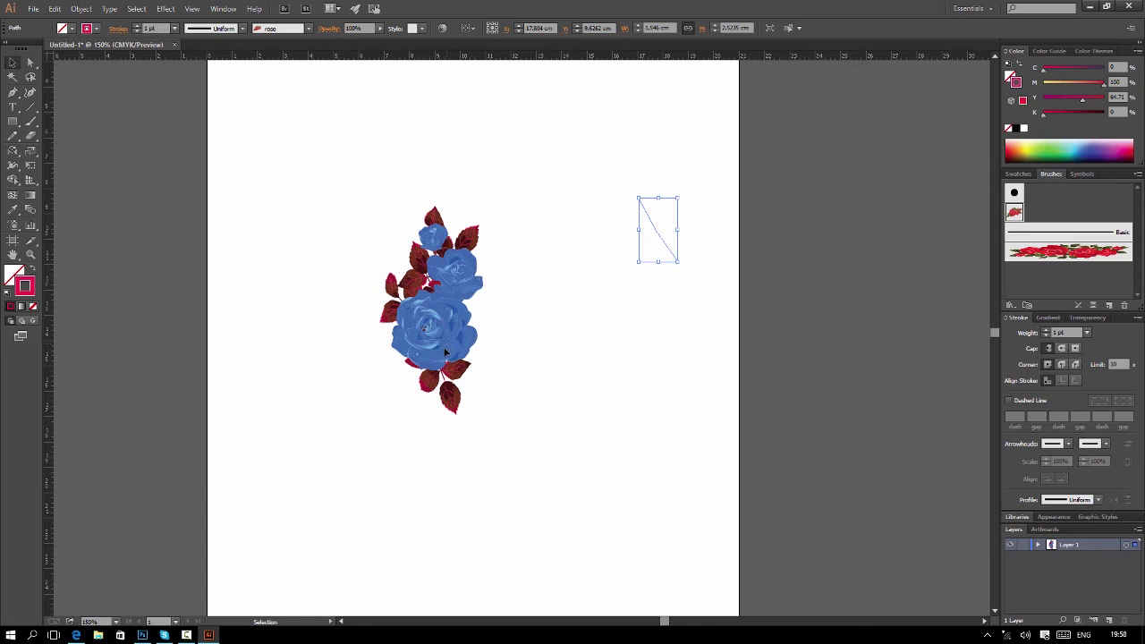
# Step: Try green, blue, purple and magenta stroke colours on the rose, settling on orange flowers
pyautogui.moveTo(445, 354); pyautogui.dragTo(427, 302)
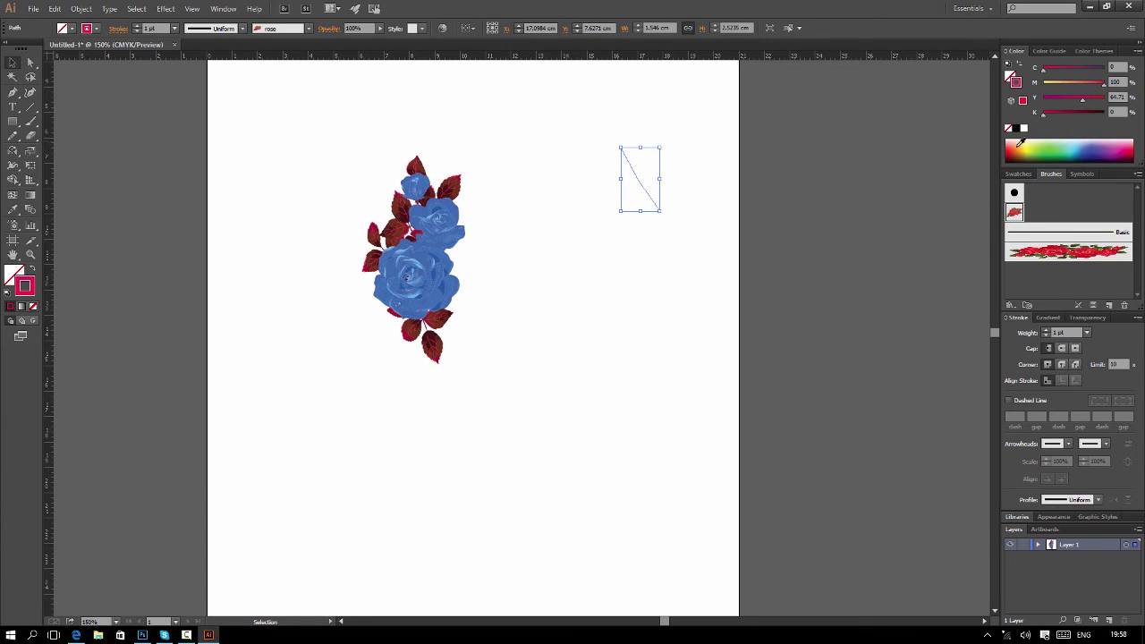
pyautogui.click(1022, 148)
pyautogui.click(1043, 149)
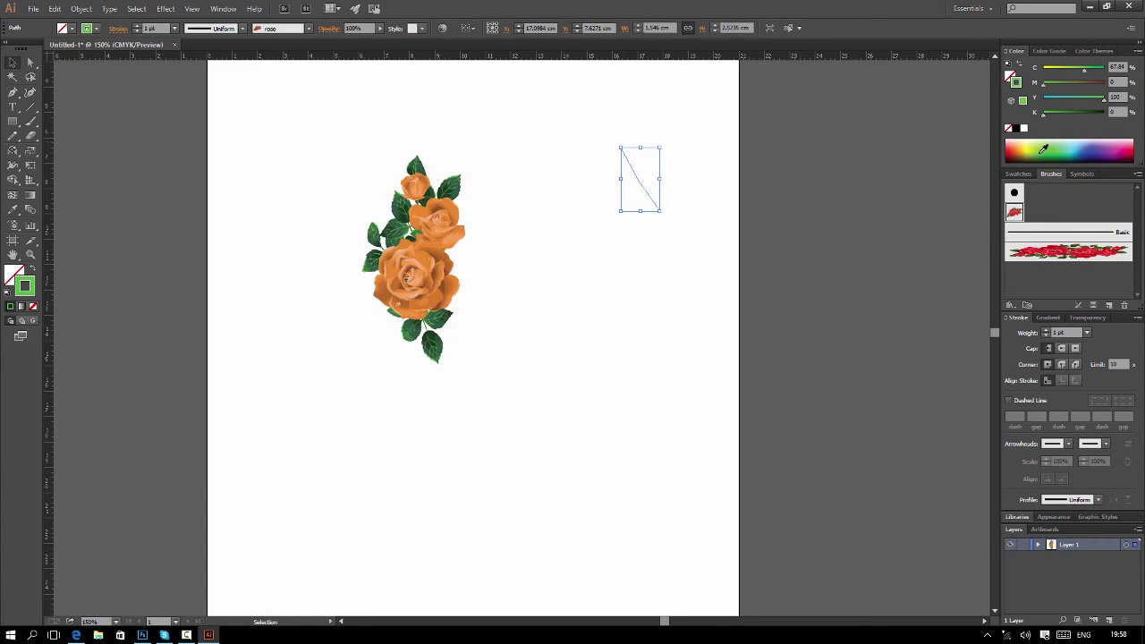
pyautogui.click(1094, 146)
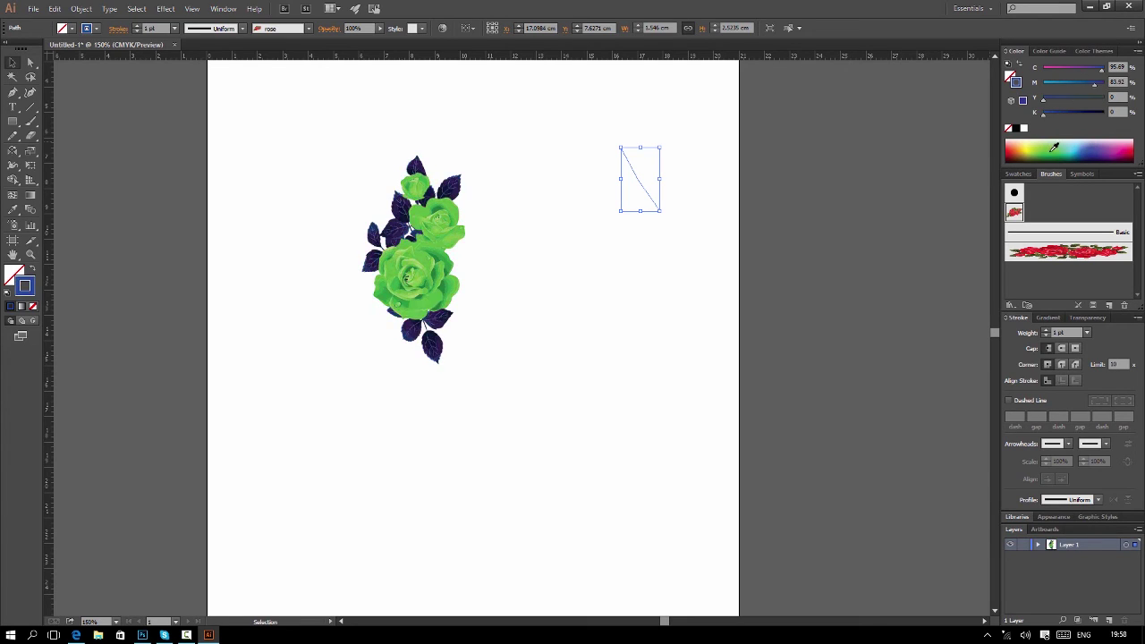
pyautogui.click(1053, 146)
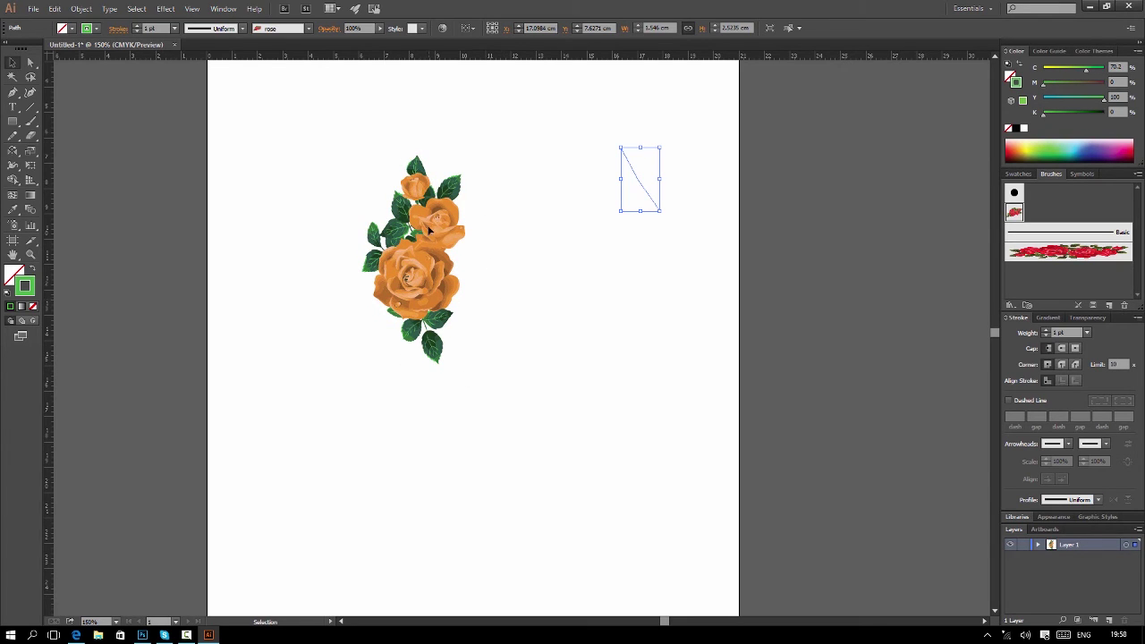
pyautogui.moveTo(428, 230); pyautogui.dragTo(420, 270)
pyautogui.click(1110, 144)
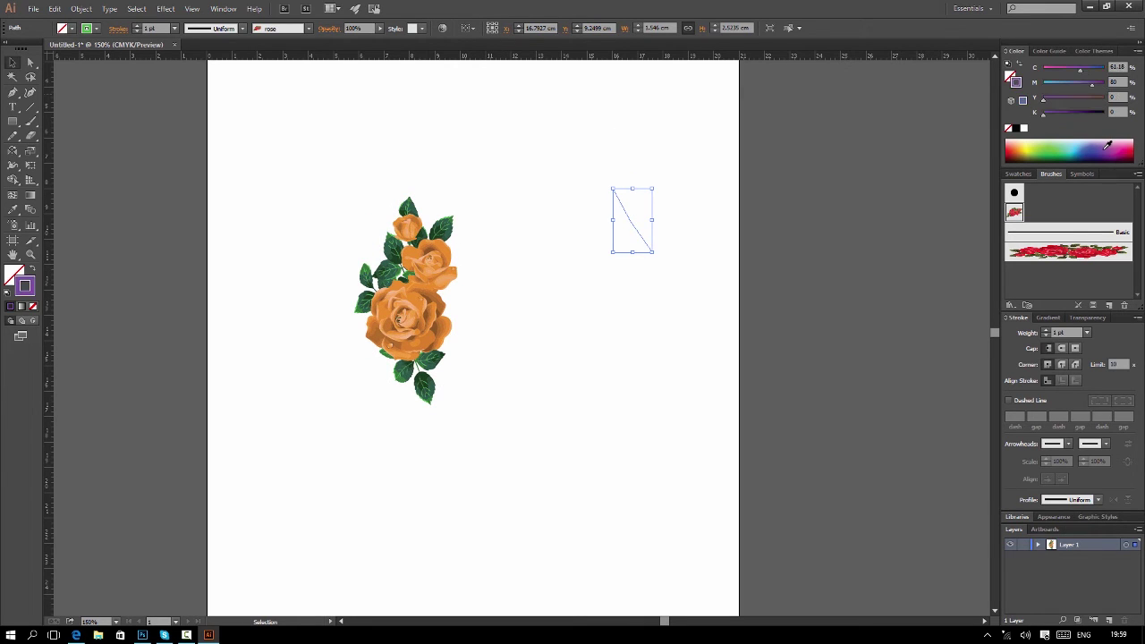
pyautogui.click(1121, 146)
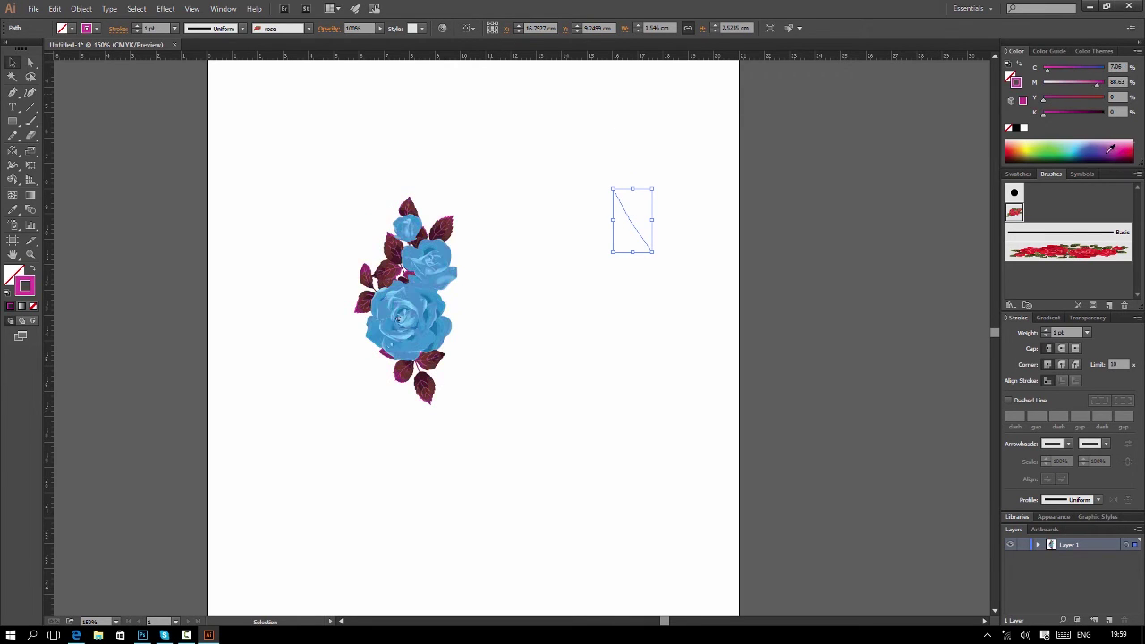
pyautogui.click(1077, 145)
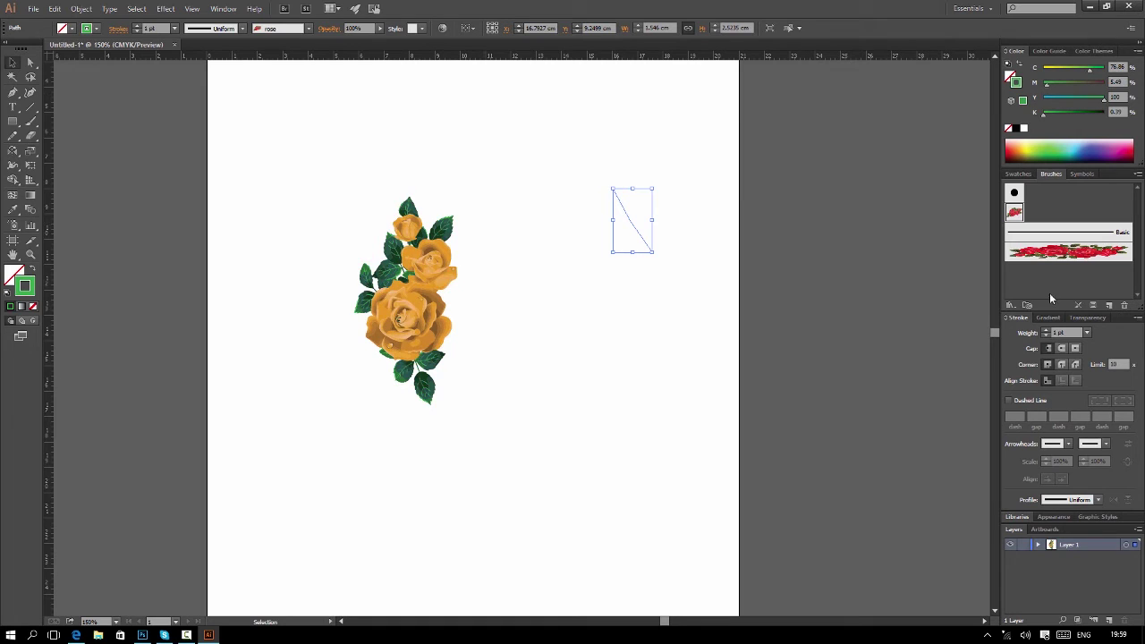
# Step: Delete the orange rose and drag Art Brush 1's red rose garland onto the artboard
pyautogui.doubleClick(1070, 252)
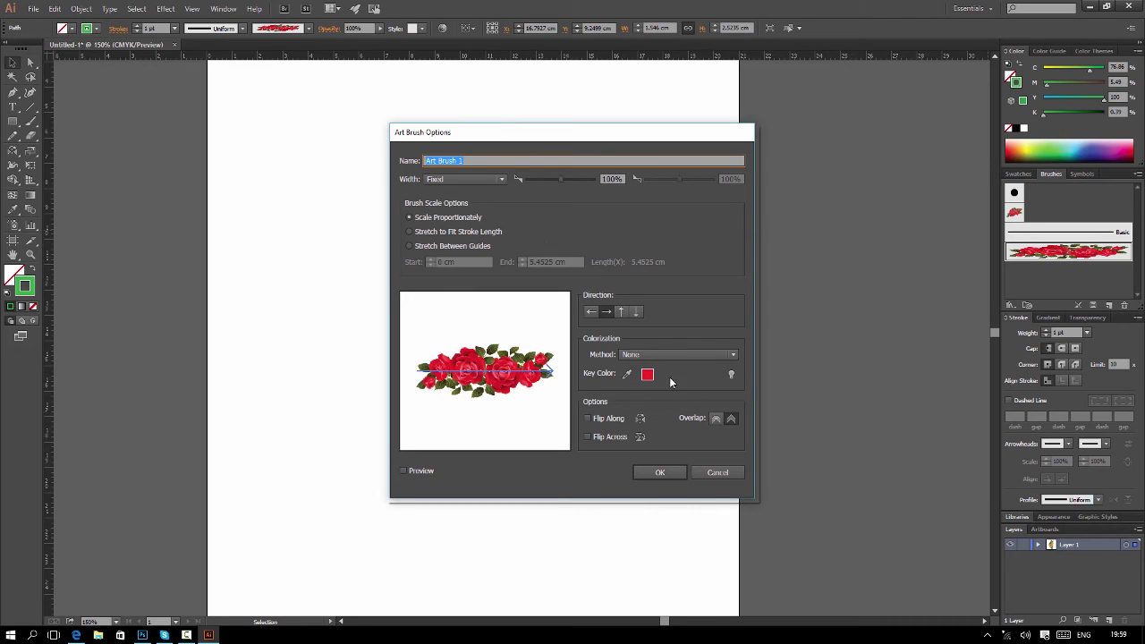
pyautogui.click(717, 474)
pyautogui.click(478, 182)
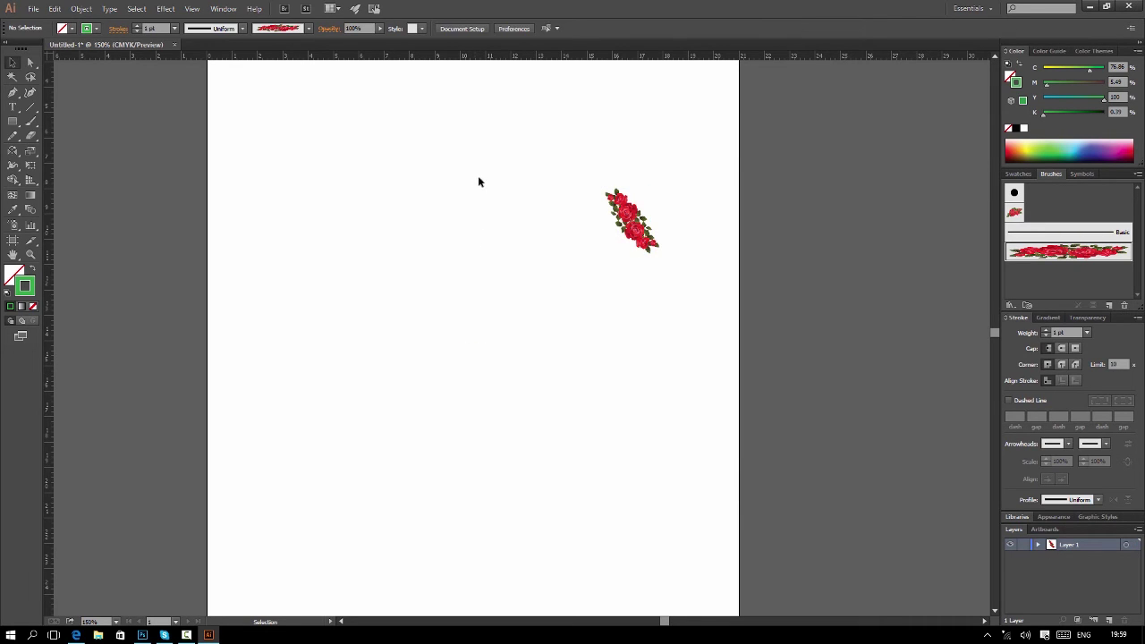
pyautogui.moveTo(479, 182); pyautogui.dragTo(686, 291)
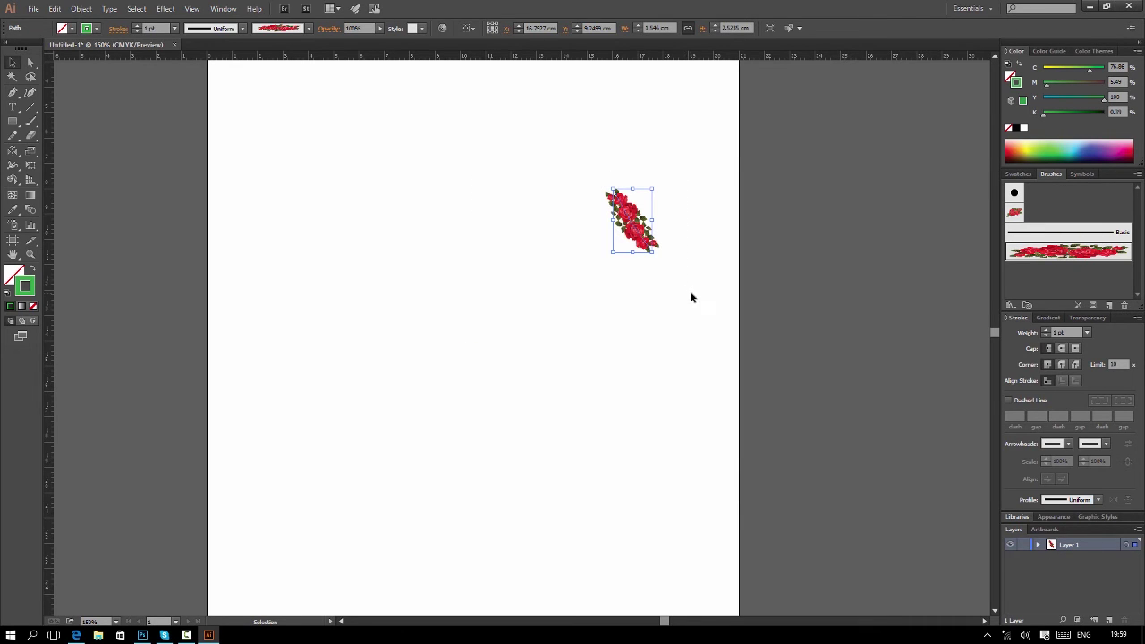
pyautogui.press('Delete')
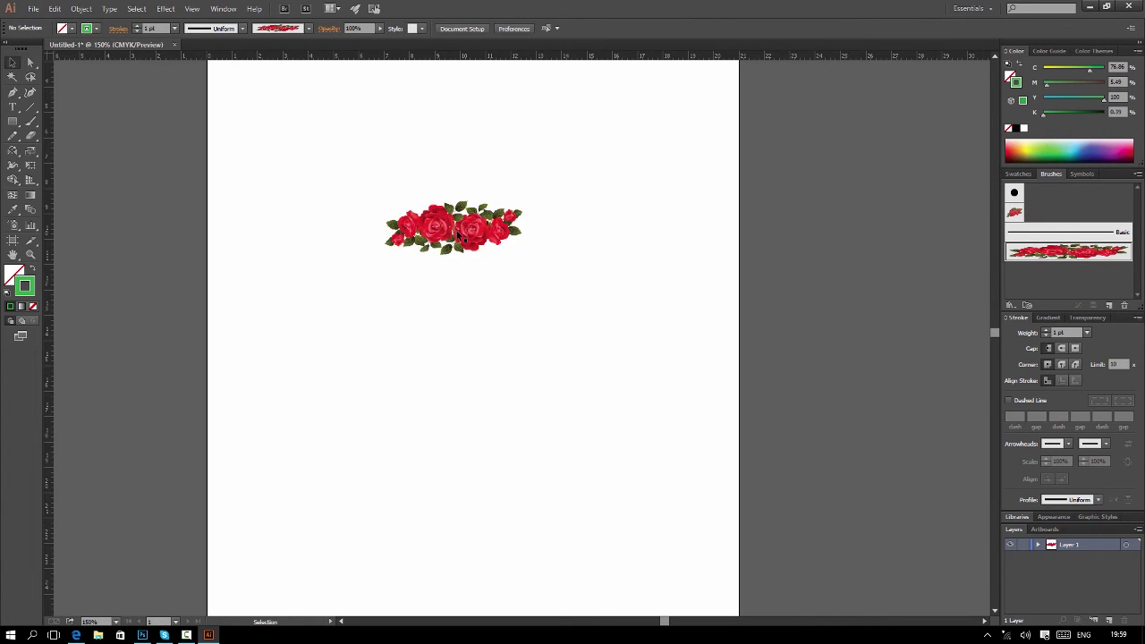
pyautogui.moveTo(1073, 251); pyautogui.dragTo(477, 242)
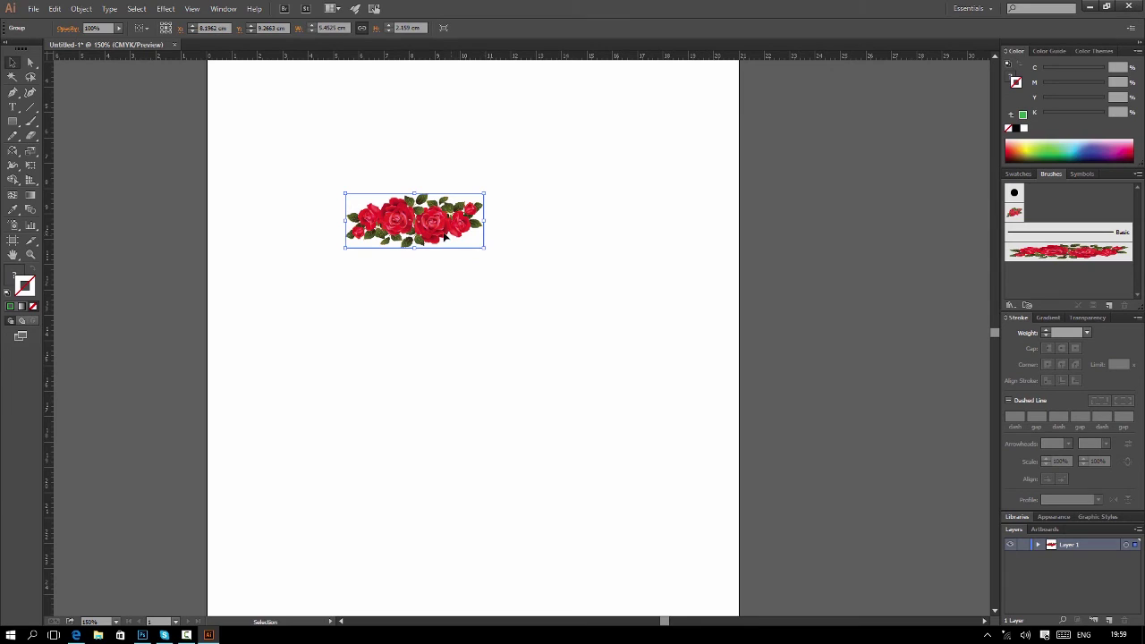
# Step: Drag the rose garland into the Brushes panel to create a new Pattern Brush
pyautogui.click(507, 211)
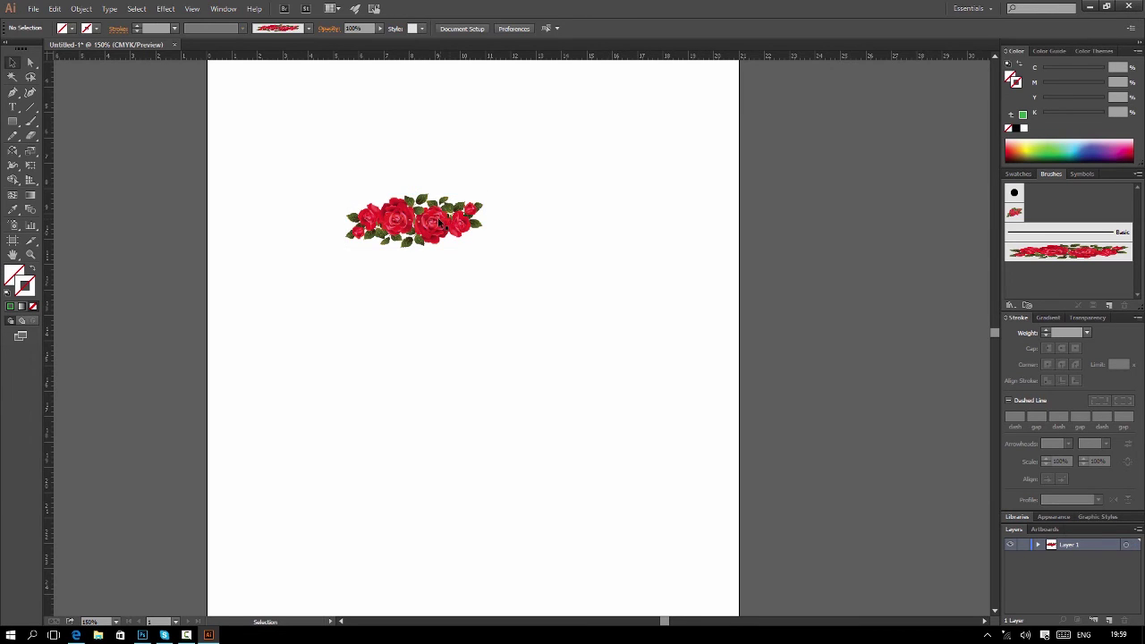
pyautogui.moveTo(436, 222); pyautogui.dragTo(602, 246)
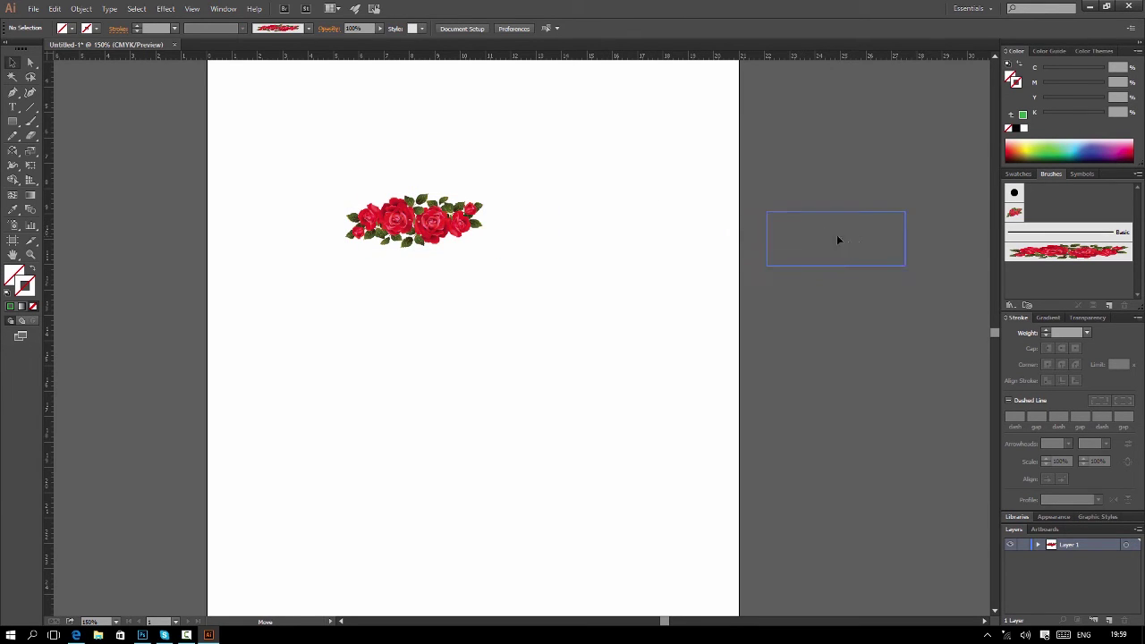
pyautogui.moveTo(602, 246)
pyautogui.mouseDown()
pyautogui.moveTo(530, 247)
pyautogui.moveTo(1057, 270)
pyautogui.mouseUp()
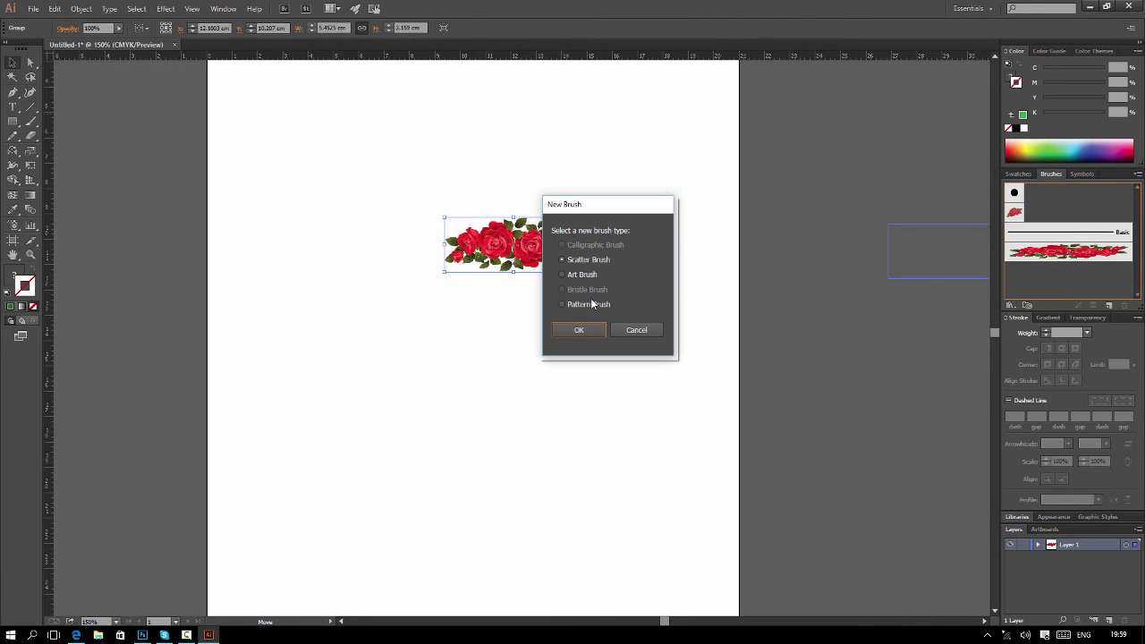
pyautogui.click(577, 304)
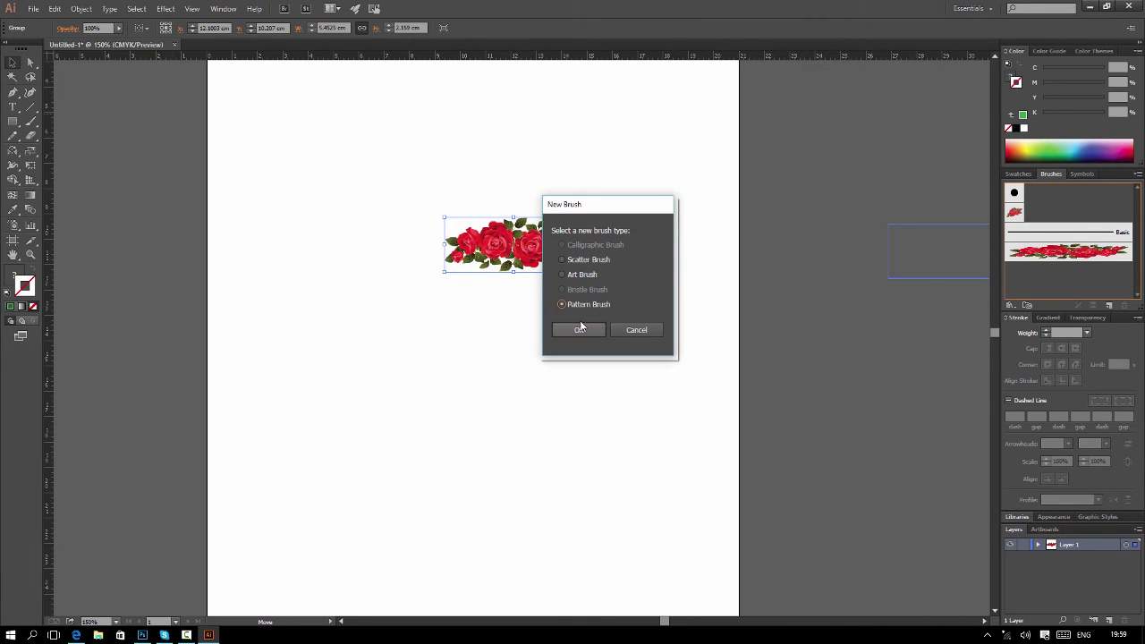
pyautogui.click(578, 330)
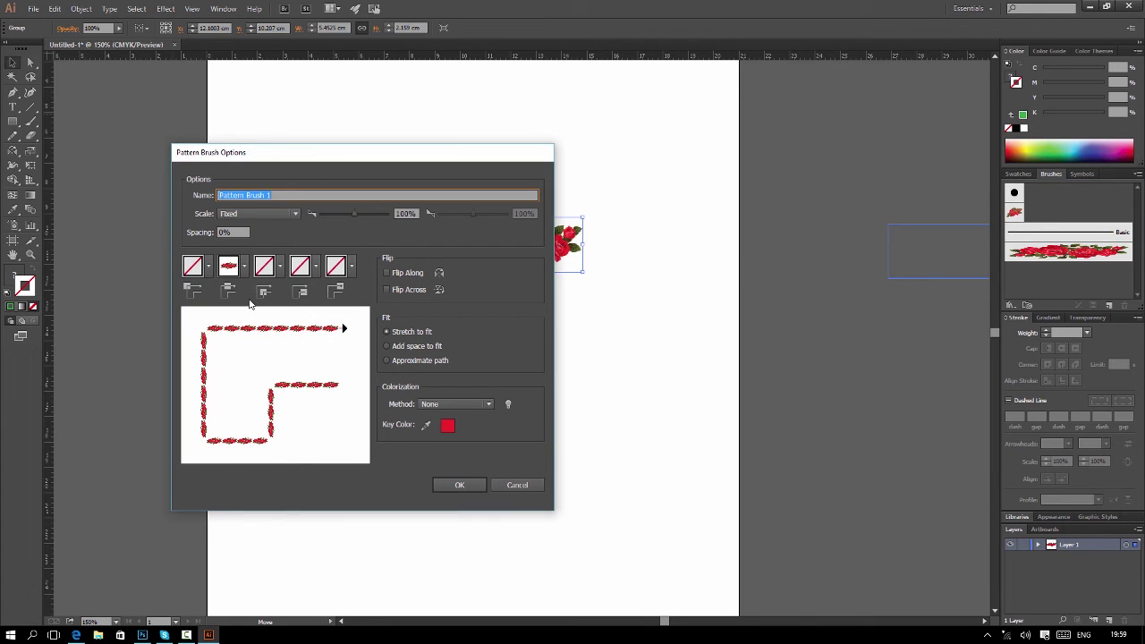
pyautogui.moveTo(329, 153); pyautogui.dragTo(425, 119)
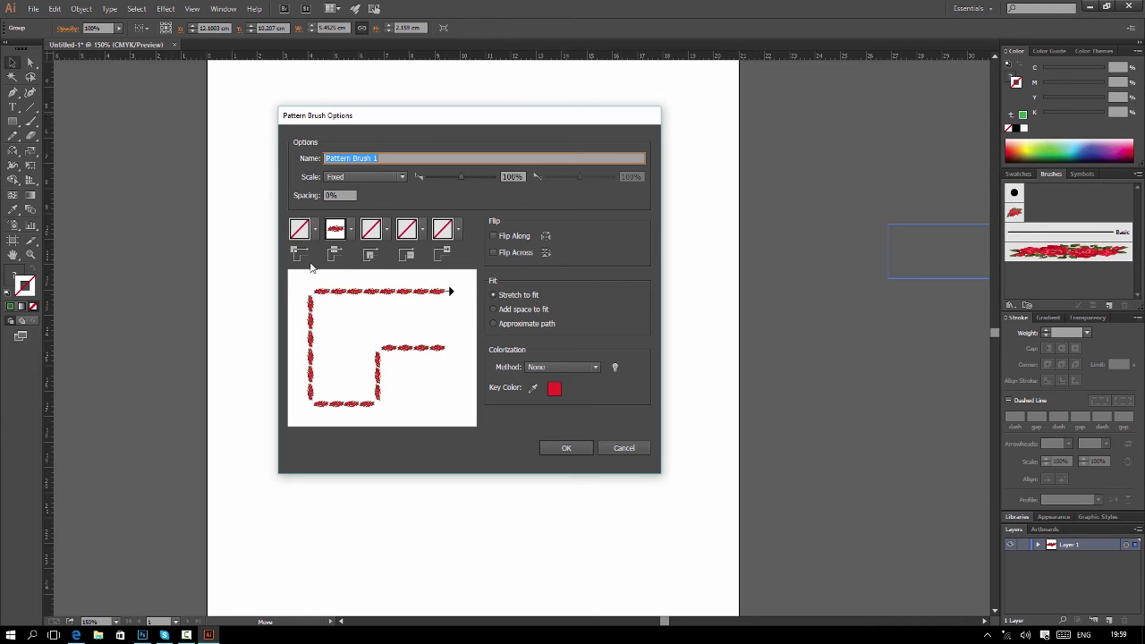
# Step: Use an auto-generated rose tile for outer corners and Auto-Centered for inner corners
pyautogui.click(314, 230)
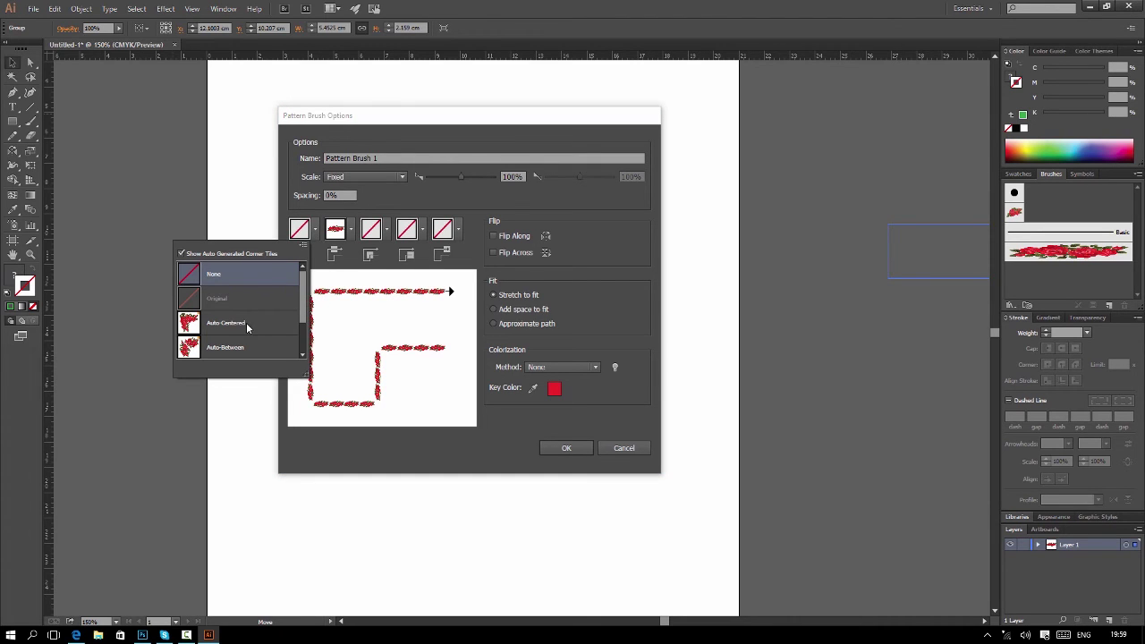
pyautogui.scroll(-1, 231, 326)
pyautogui.click(234, 327)
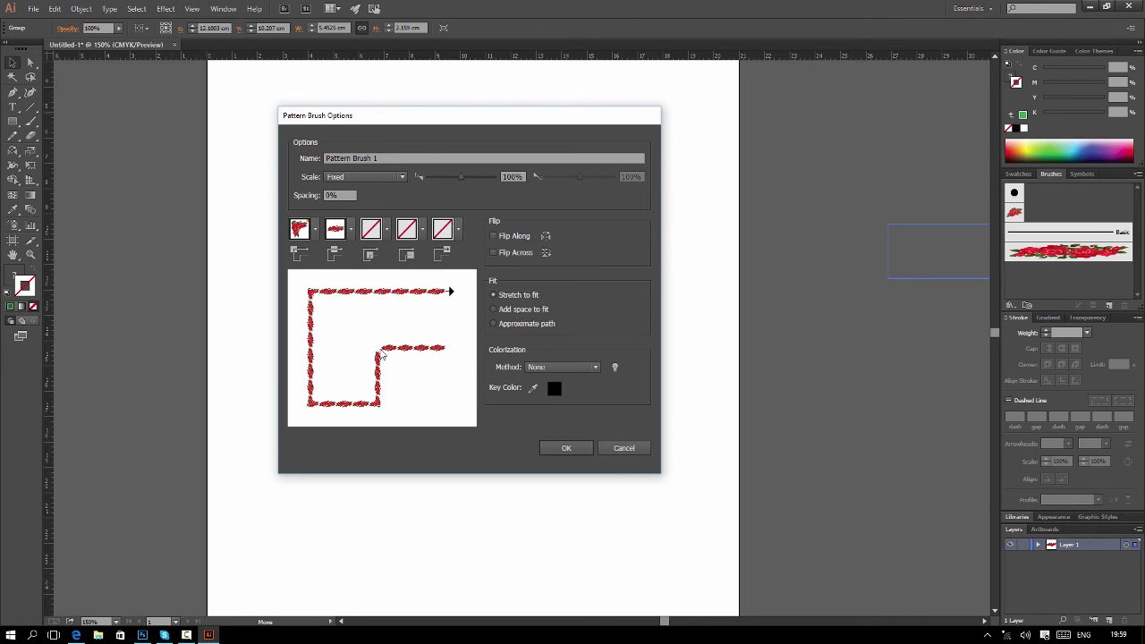
pyautogui.click(387, 230)
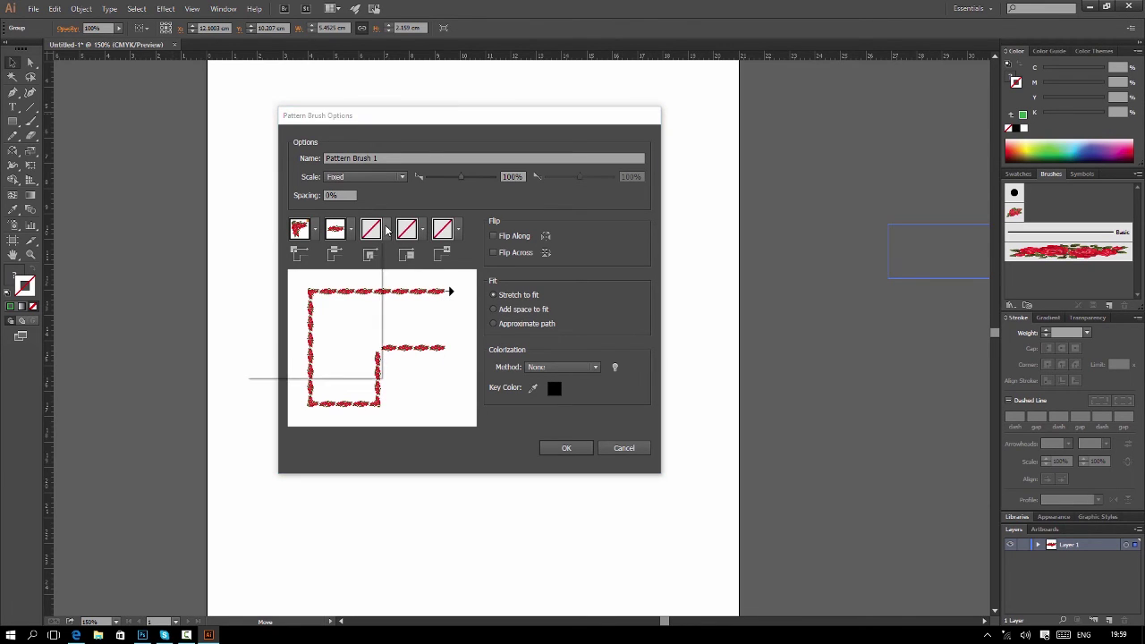
pyautogui.click(297, 320)
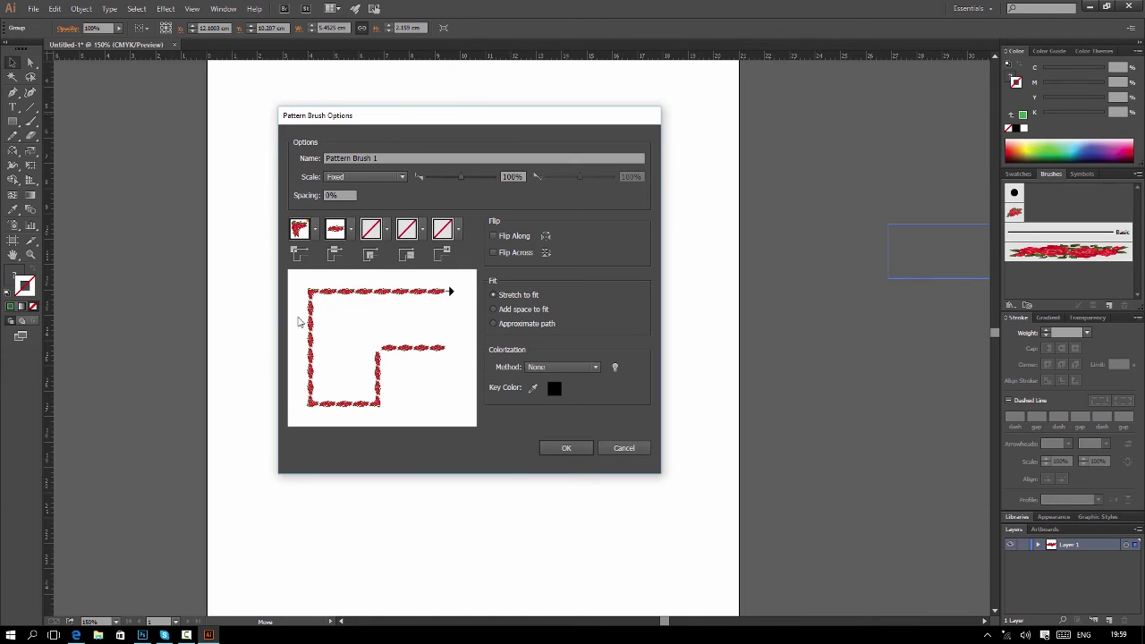
pyautogui.click(576, 447)
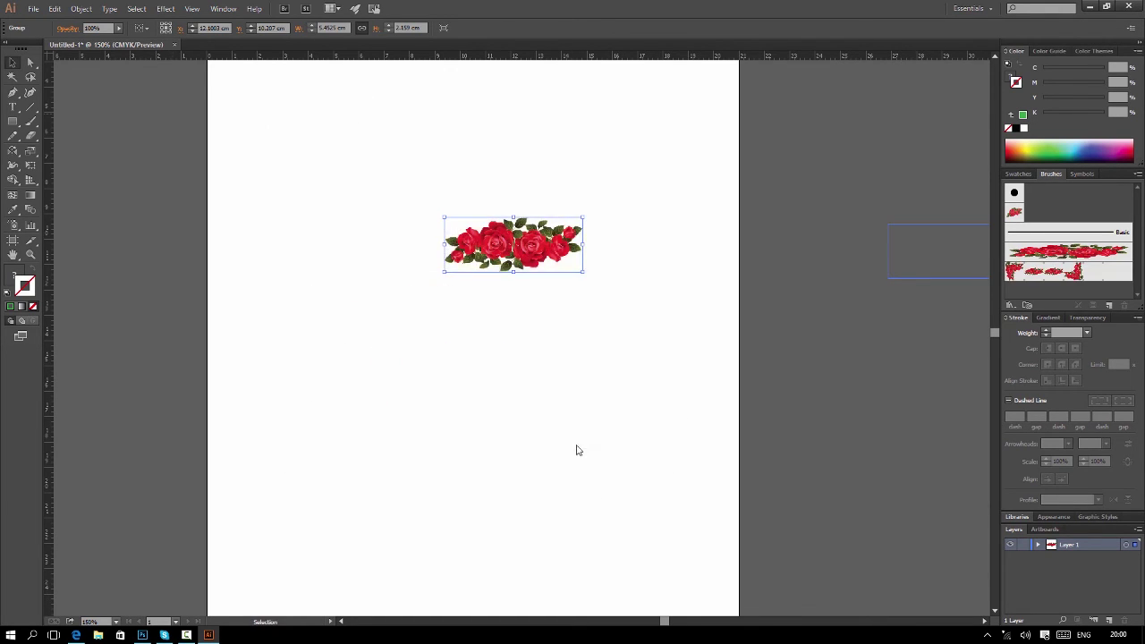
# Step: Draw a rectangle stroked with the rose pattern brush to form a rose frame
pyautogui.click(104, 170)
pyautogui.click(13, 124)
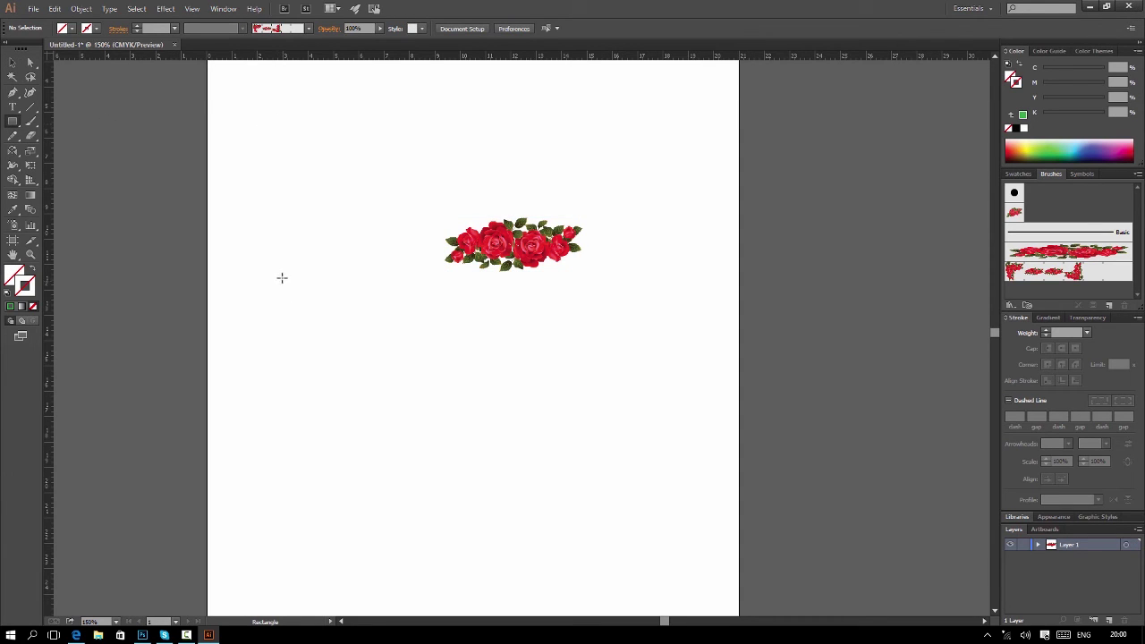
pyautogui.moveTo(281, 279); pyautogui.dragTo(521, 561)
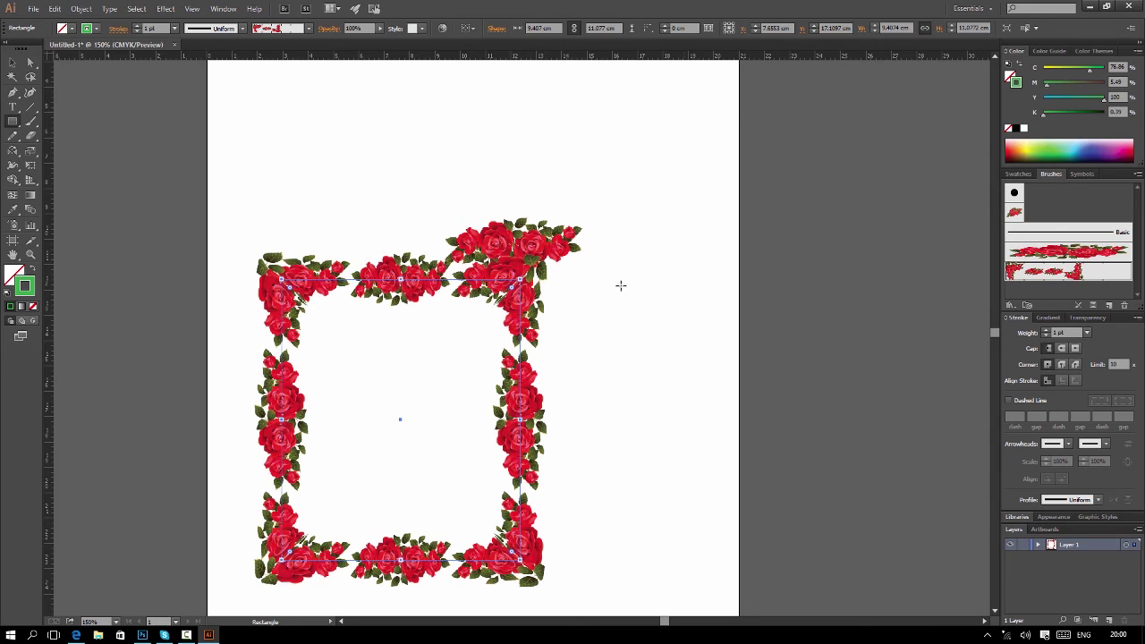
# Step: Move the loose rose garland to the upper right and raise the frame higher
pyautogui.press('v')
pyautogui.moveTo(550, 255); pyautogui.dragTo(721, 153)
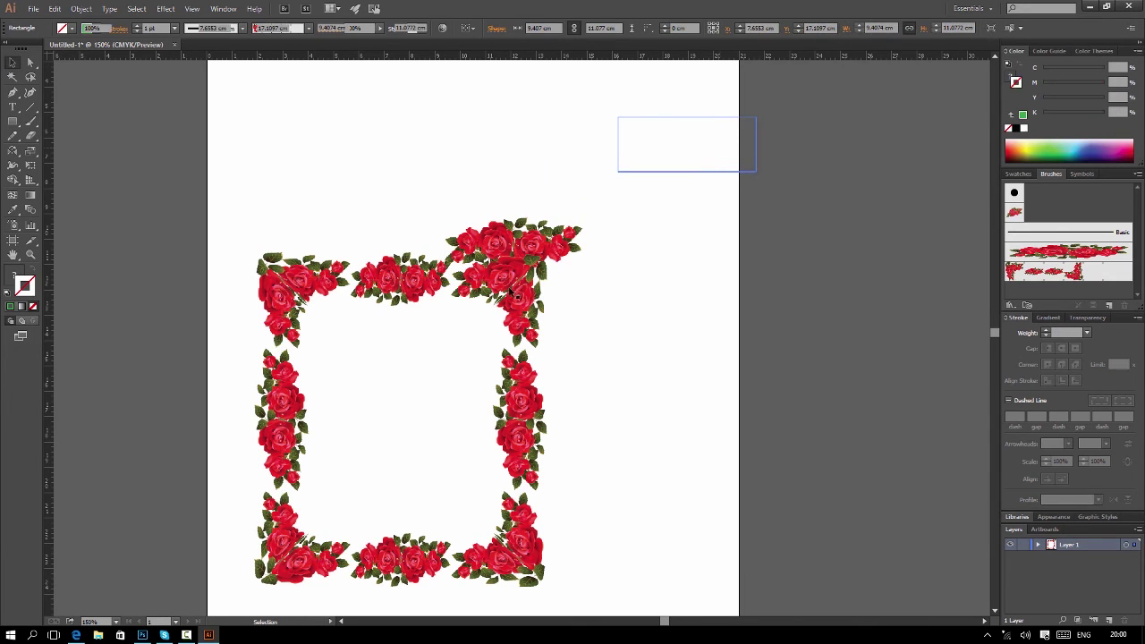
pyautogui.moveTo(509, 281)
pyautogui.mouseDown()
pyautogui.moveTo(517, 212)
pyautogui.moveTo(556, 152)
pyautogui.mouseUp()
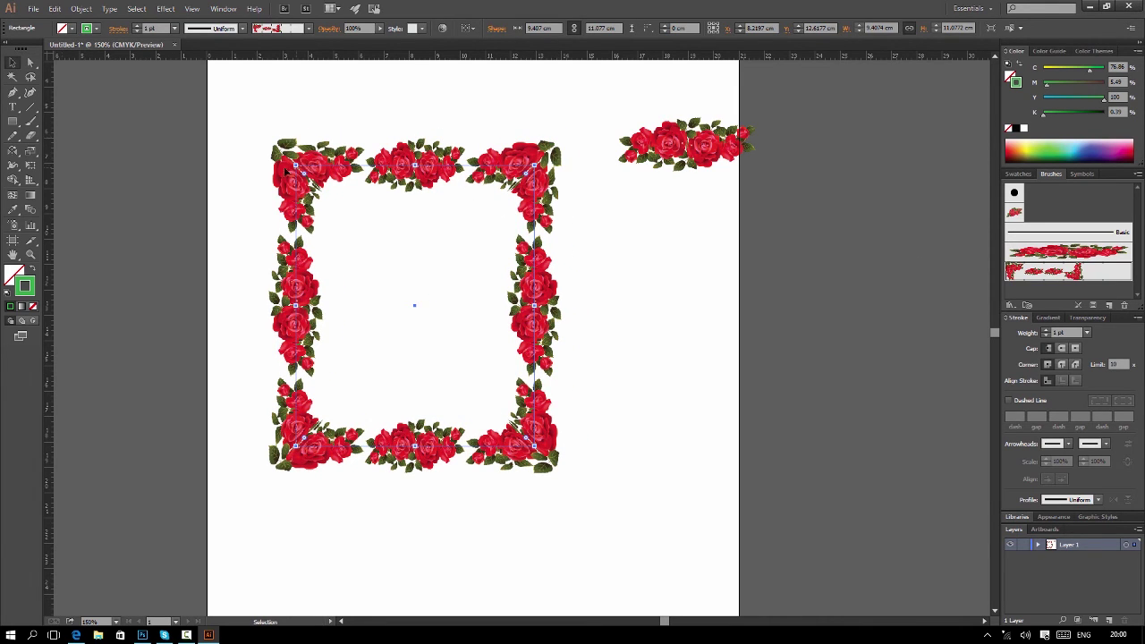
# Step: Give Pattern Brush 1 Auto-Sliced corner tiles and Add space to fit, applied to existing strokes
pyautogui.doubleClick(1077, 271)
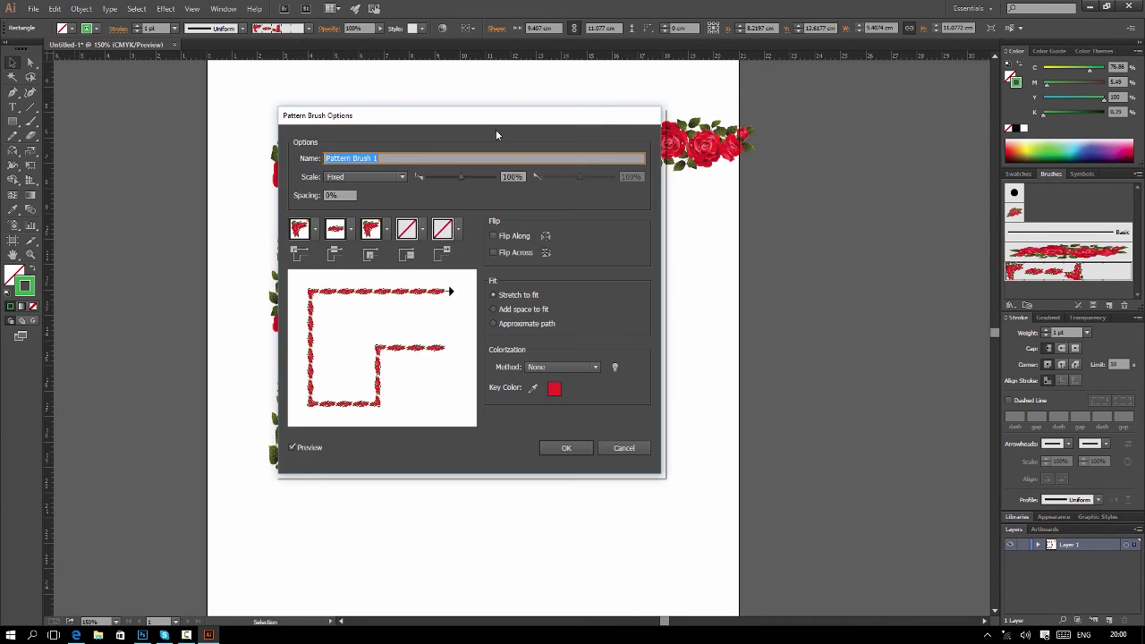
pyautogui.moveTo(545, 114); pyautogui.dragTo(779, 104)
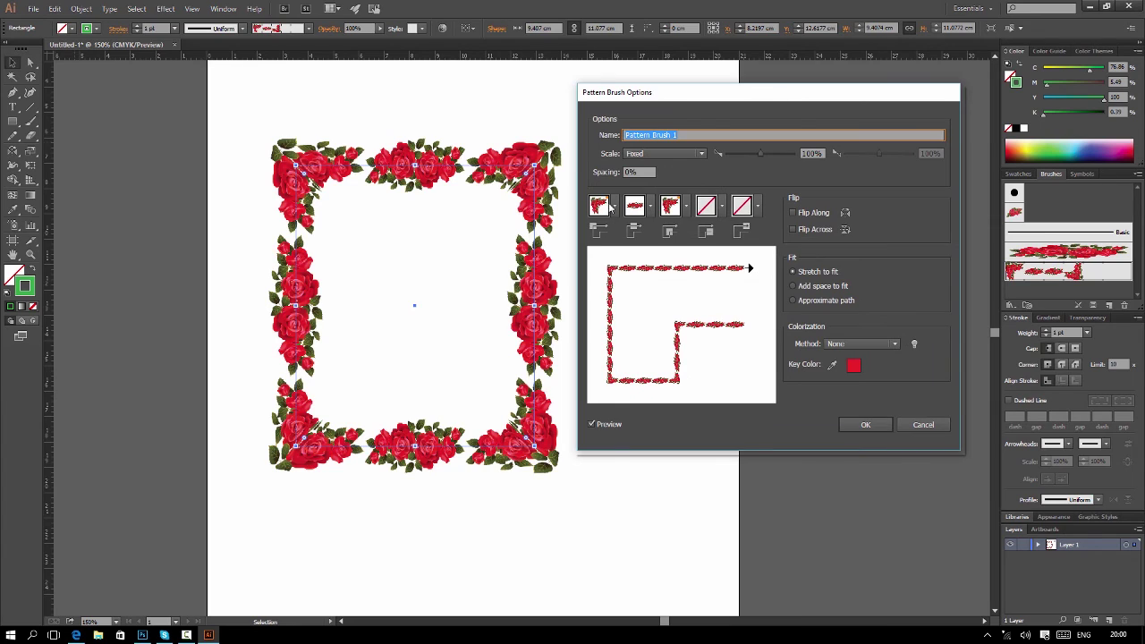
pyautogui.click(613, 207)
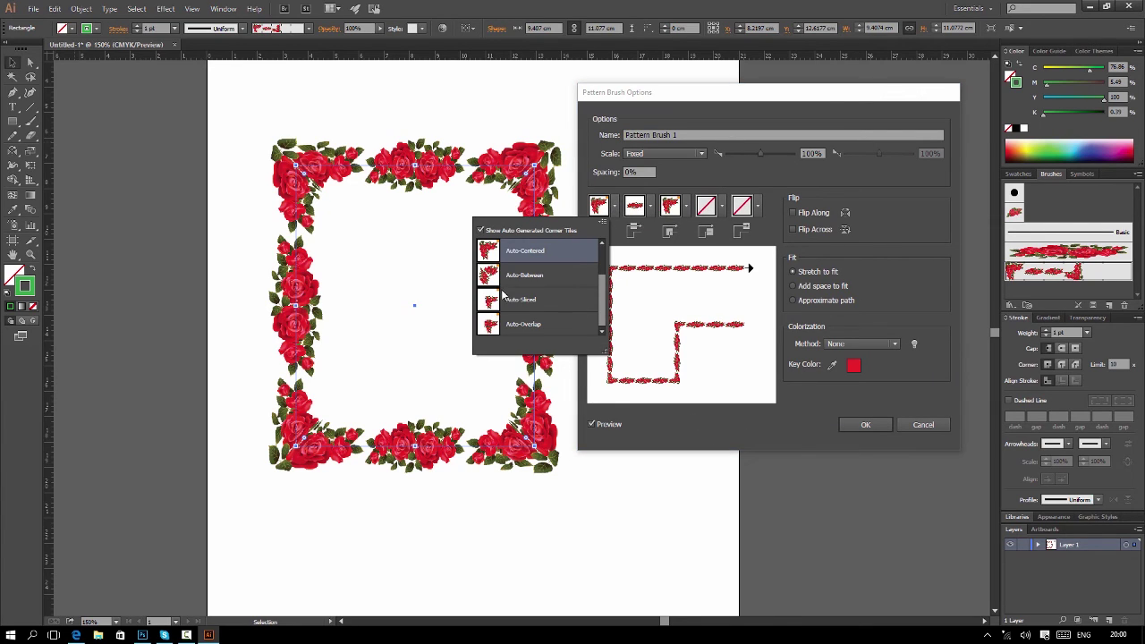
pyautogui.click(537, 300)
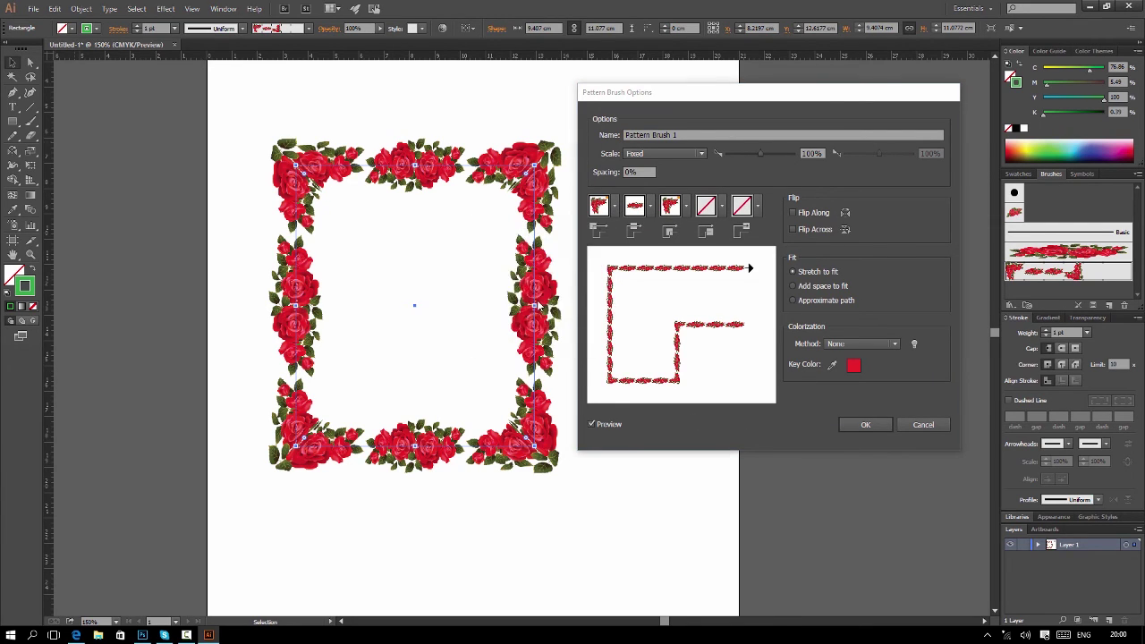
pyautogui.click(793, 286)
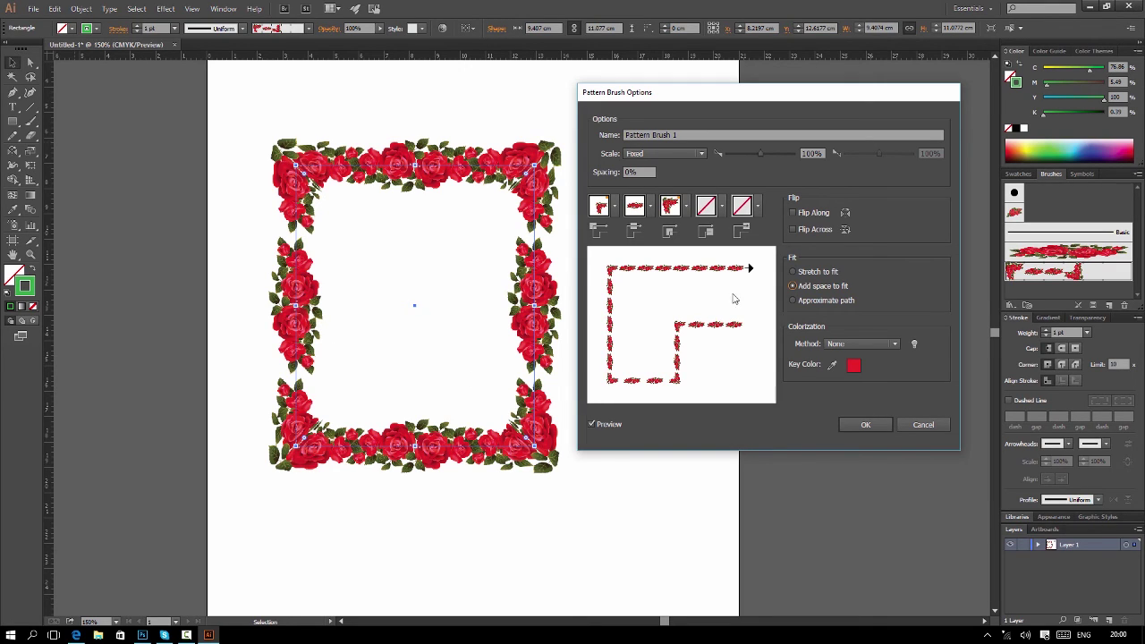
pyautogui.click(863, 427)
pyautogui.click(577, 341)
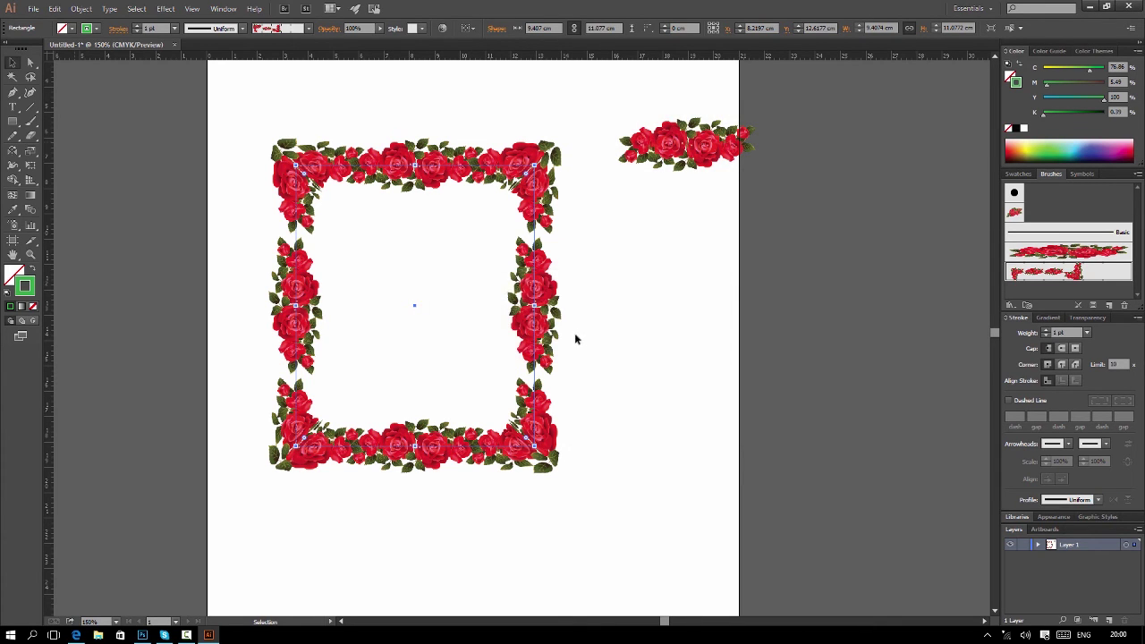
# Step: Paint two freehand rose-brush strokes beside the frame, then select all artwork to clear it
pyautogui.click(665, 310)
pyautogui.click(28, 126)
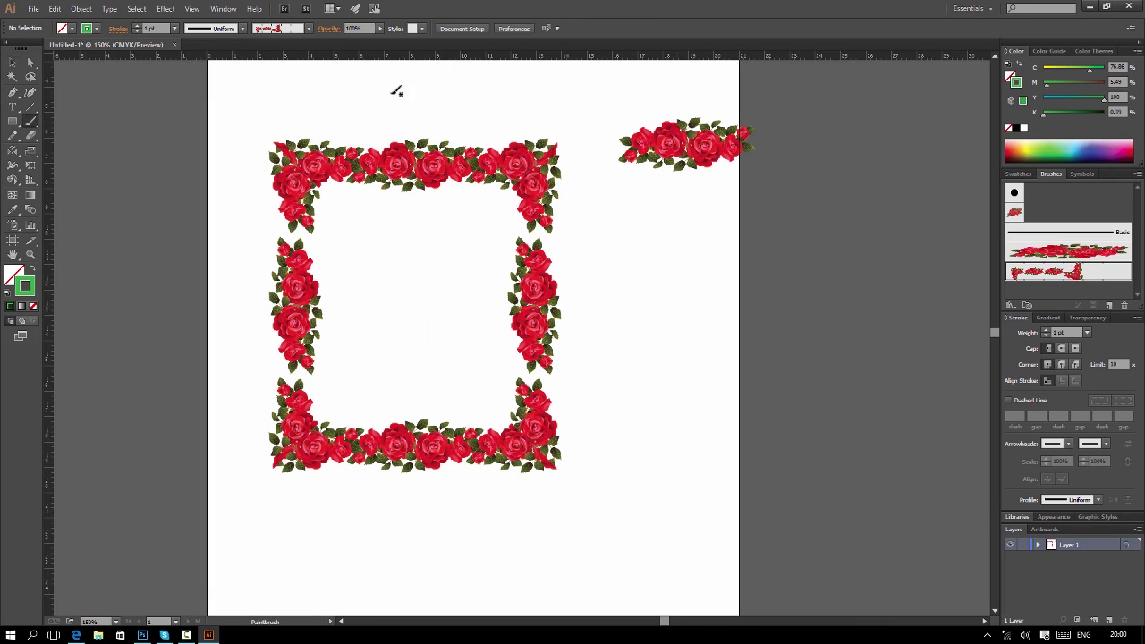
pyautogui.moveTo(561, 94); pyautogui.dragTo(659, 417)
pyautogui.moveTo(870, 398); pyautogui.dragTo(883, 372)
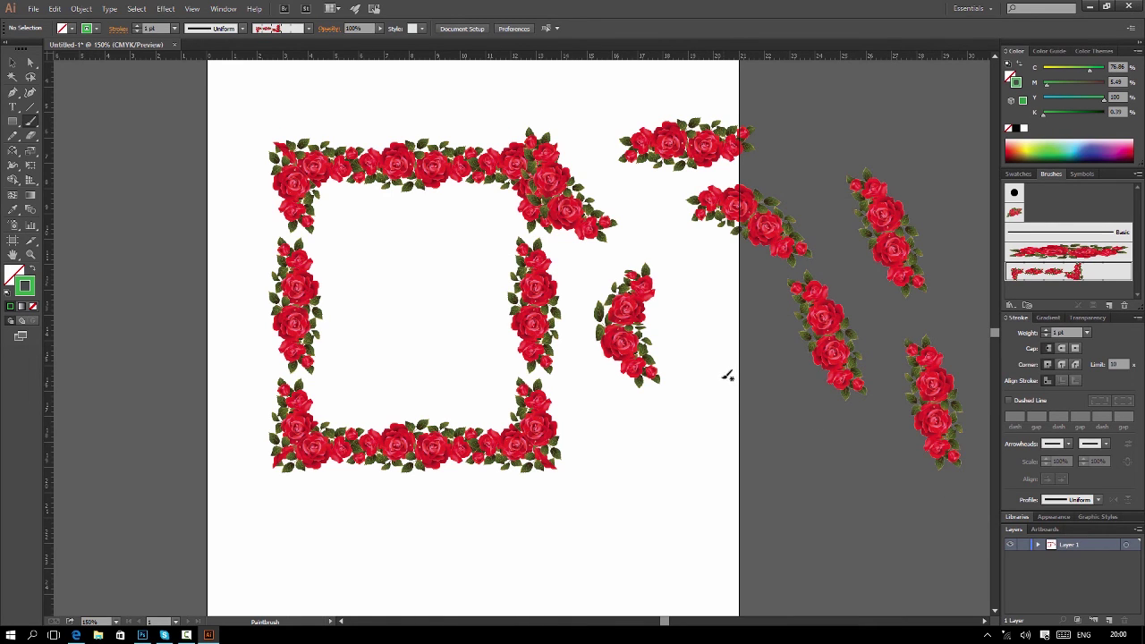
pyautogui.hotkey('ctrl', 'a')
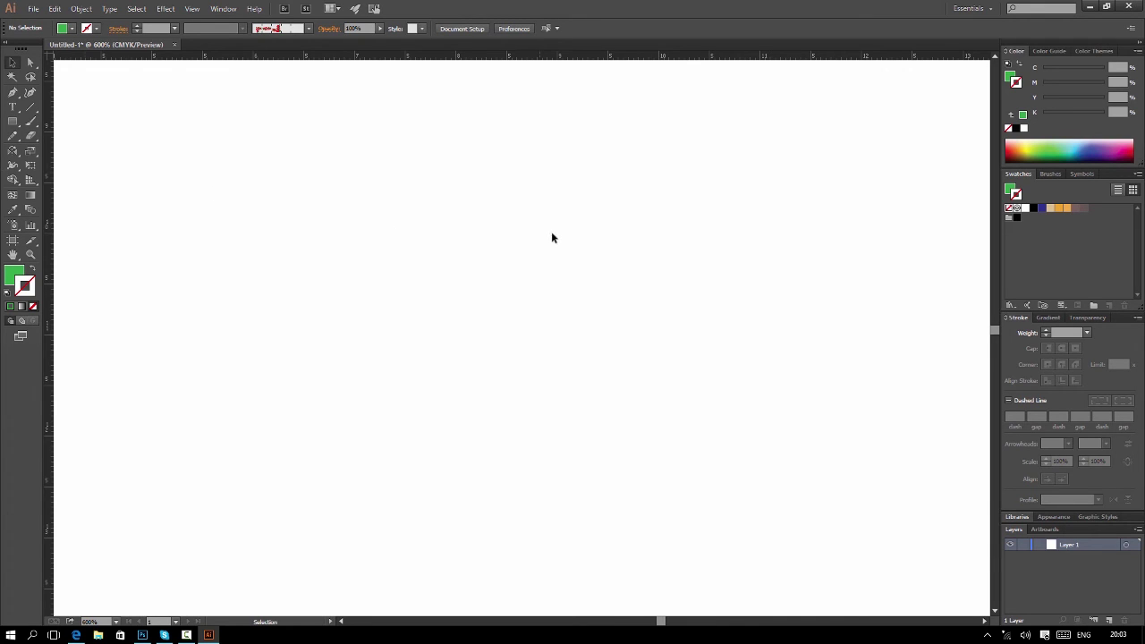
# Step: Draw a long thin green body rectangle and duplicate it into a short end block and small square
pyautogui.click(12, 121)
pyautogui.moveTo(300, 244); pyautogui.dragTo(559, 271)
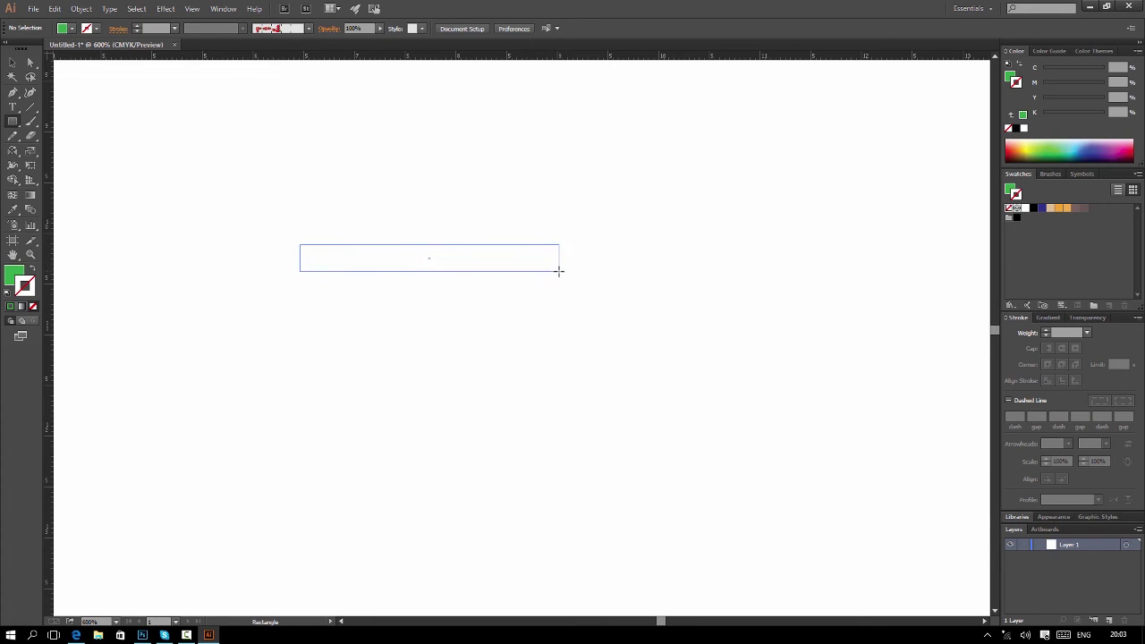
pyautogui.click(13, 62)
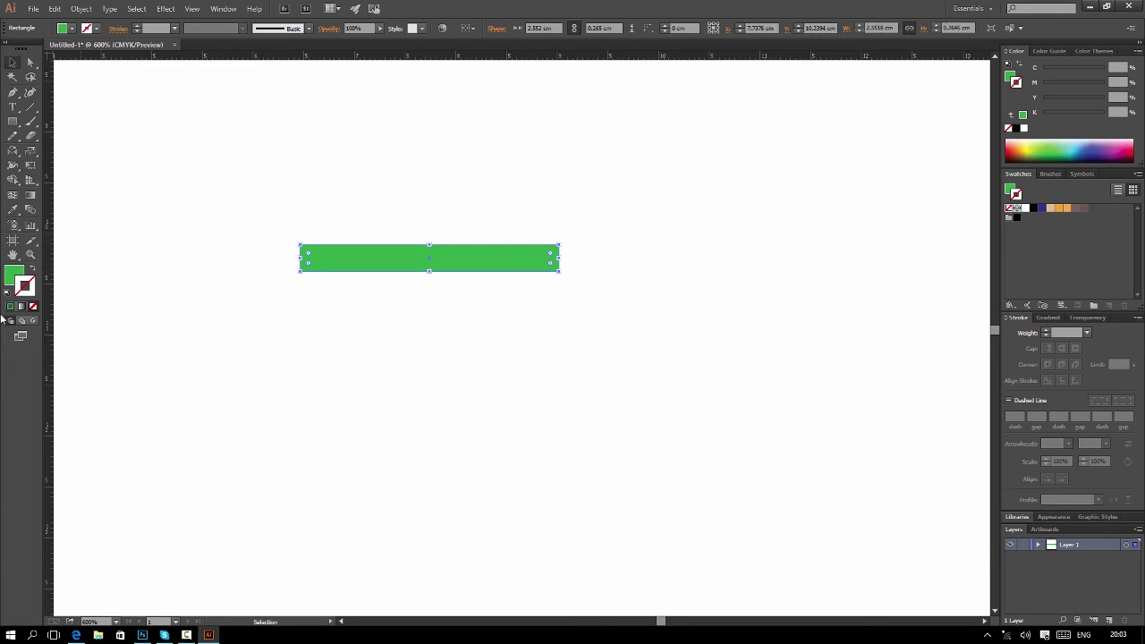
pyautogui.click(13, 273)
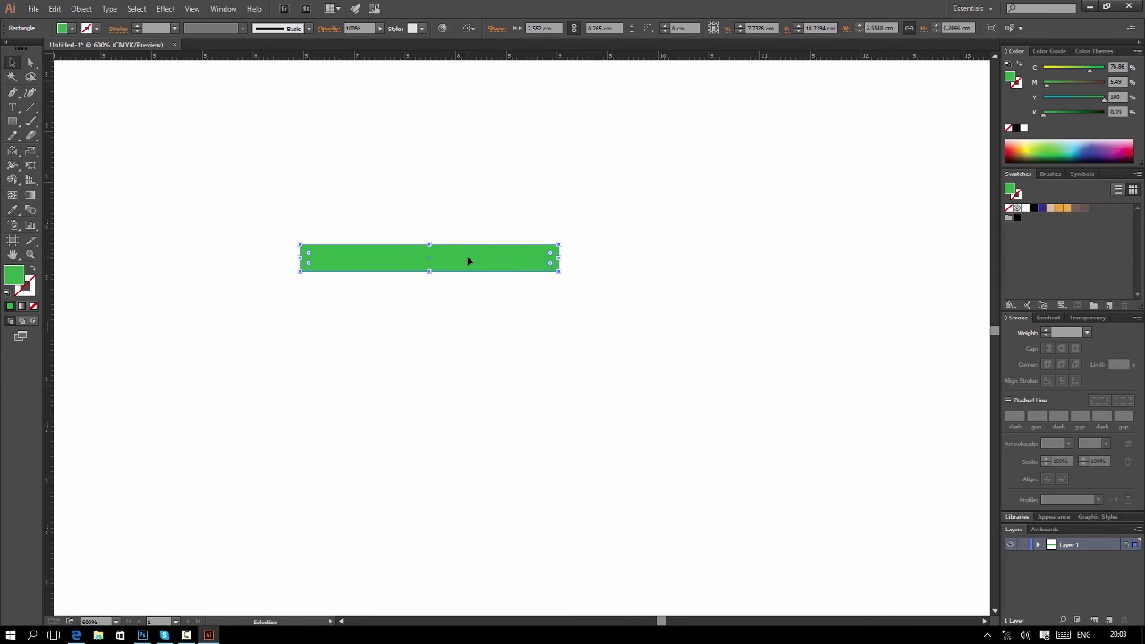
pyautogui.moveTo(470, 261); pyautogui.dragTo(442, 261)
pyautogui.moveTo(533, 257)
pyautogui.mouseDown()
pyautogui.moveTo(304, 274)
pyautogui.moveTo(291, 265)
pyautogui.moveTo(603, 257)
pyautogui.moveTo(588, 258)
pyautogui.mouseUp()
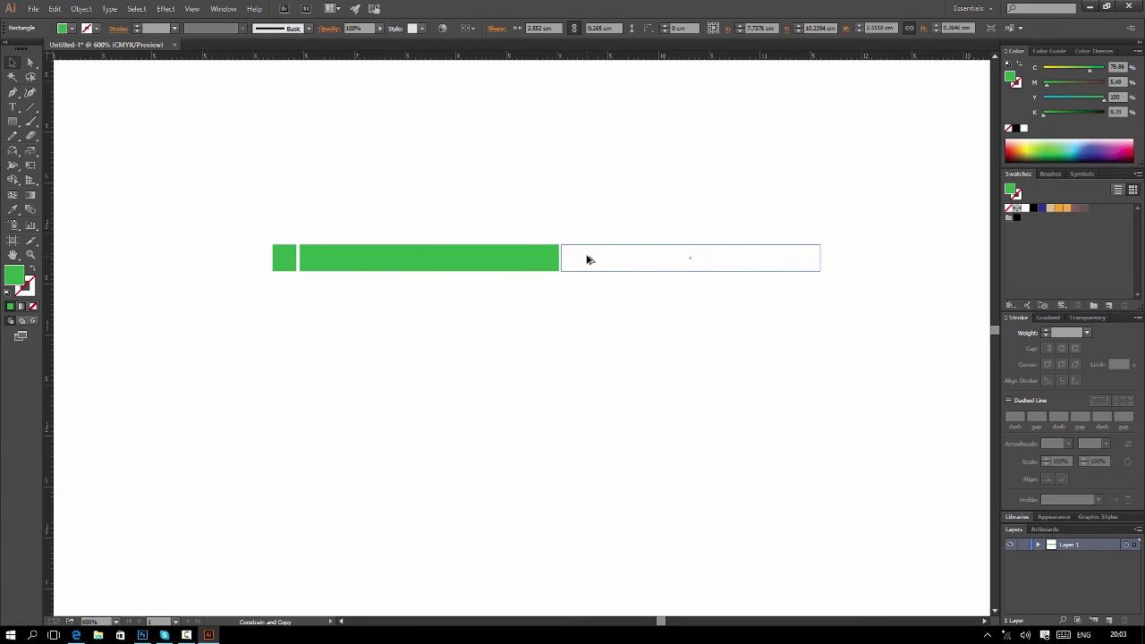
pyautogui.moveTo(823, 258); pyautogui.dragTo(590, 268)
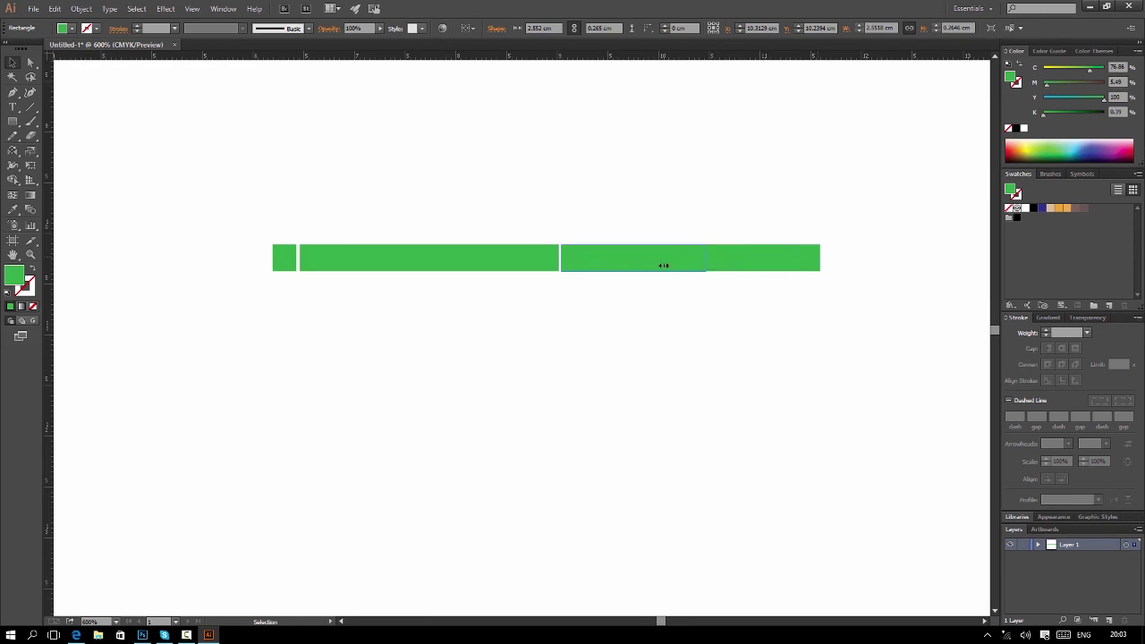
# Step: Turn the small square into a triangle by adding a mid-edge anchor and deleting its right corners
pyautogui.click(615, 284)
pyautogui.hotkey('ctrl', '+')
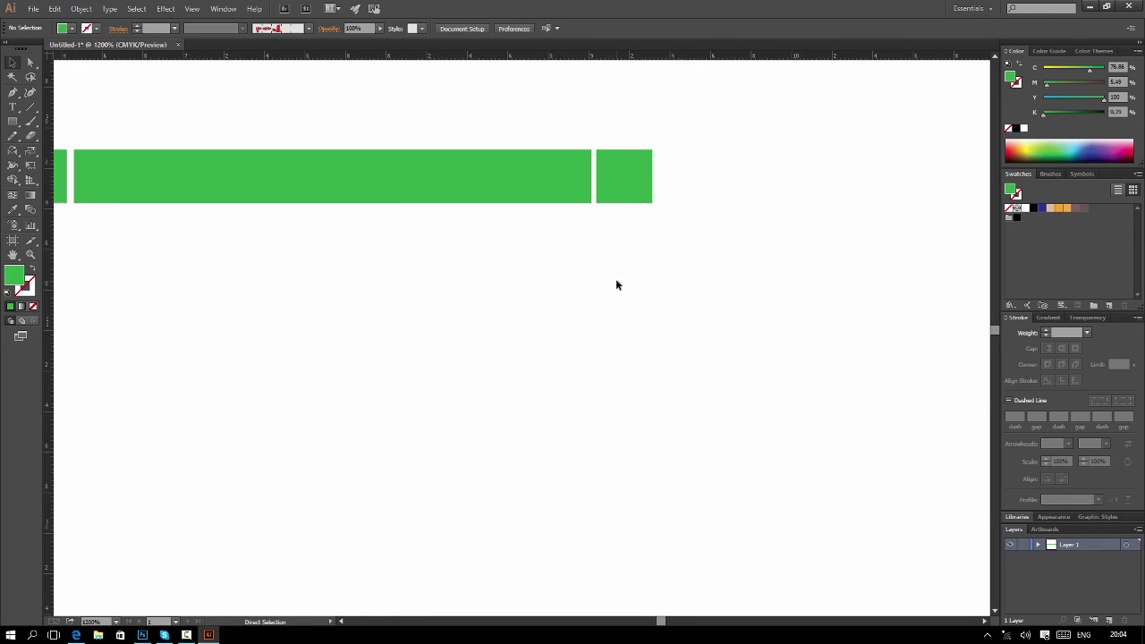
pyautogui.click(638, 173)
pyautogui.click(12, 92)
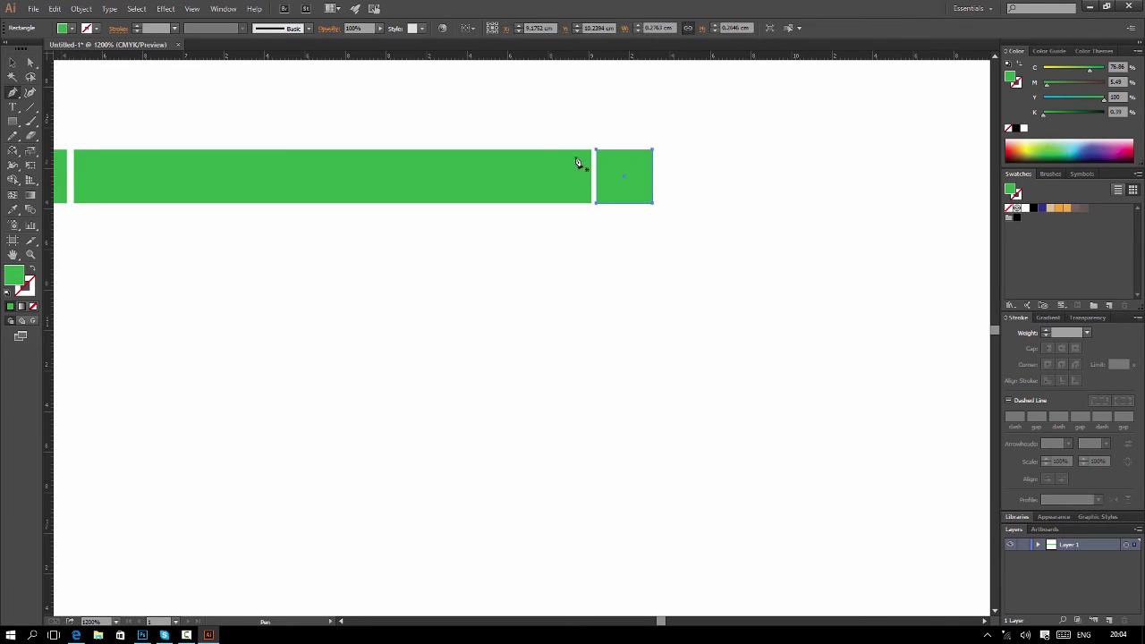
pyautogui.click(653, 176)
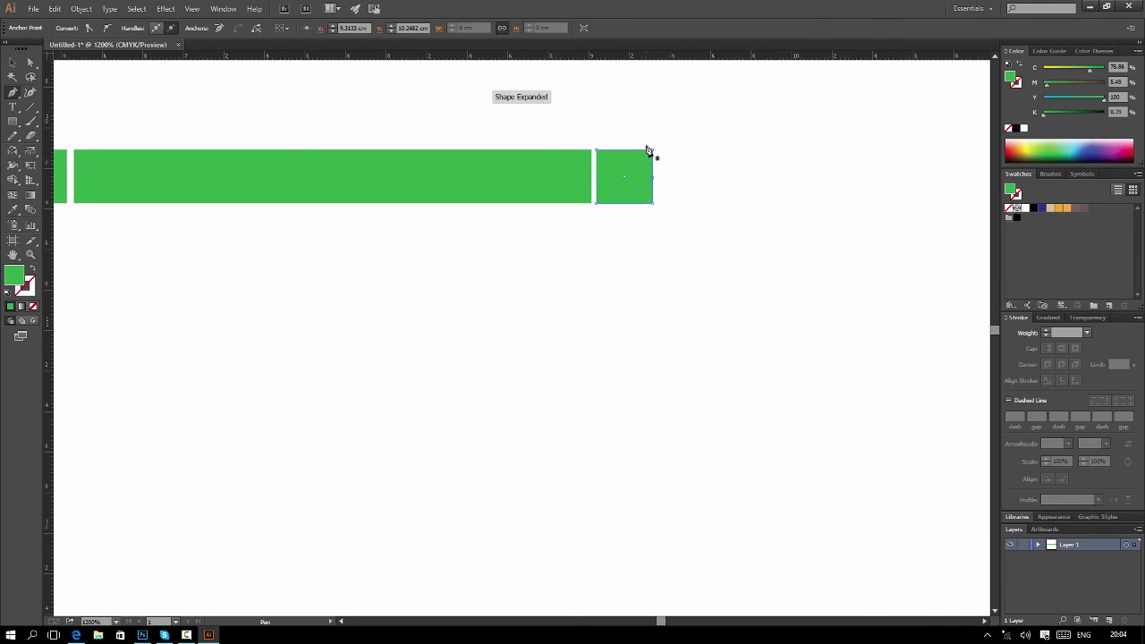
pyautogui.click(653, 150)
pyautogui.click(653, 203)
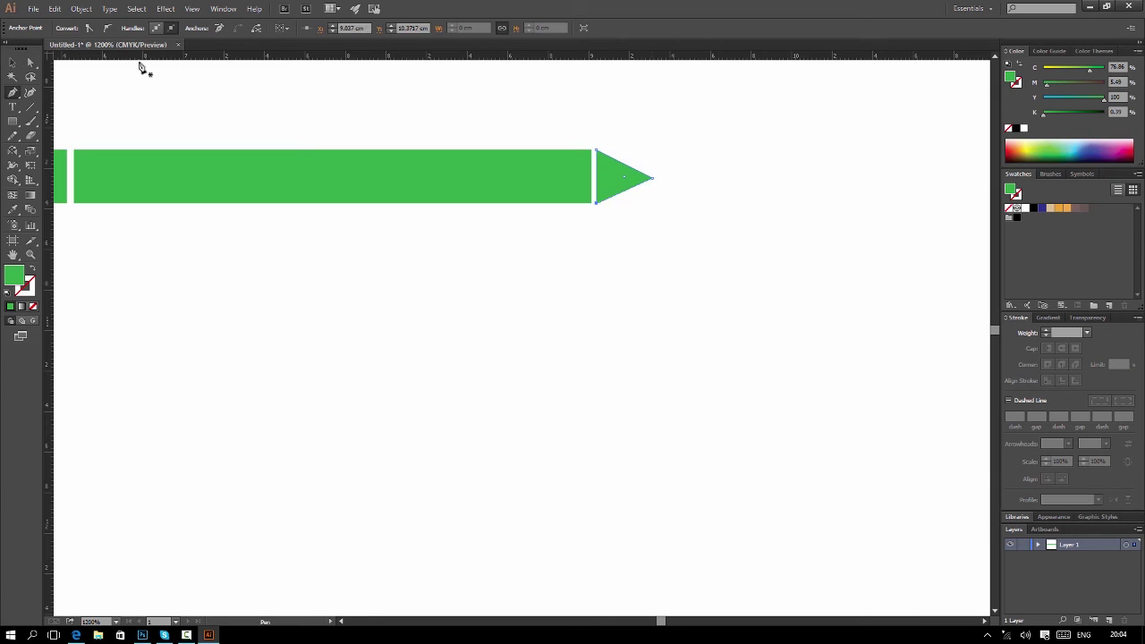
# Step: Pull the triangle's tip further right and zoom out to view the whole pencil
pyautogui.click(12, 62)
pyautogui.click(680, 179)
pyautogui.press('a')
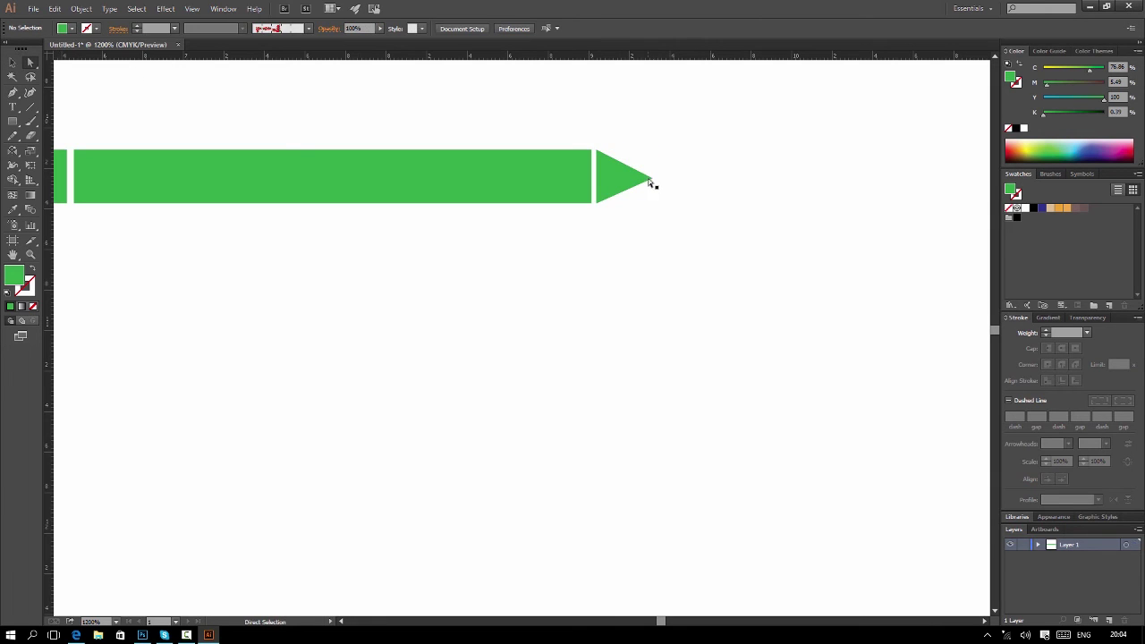
pyautogui.moveTo(650, 180); pyautogui.dragTo(664, 178)
pyautogui.click(680, 229)
pyautogui.press('v')
pyautogui.hotkey('ctrl', '-')
pyautogui.hscroll(-1, 447, 237)
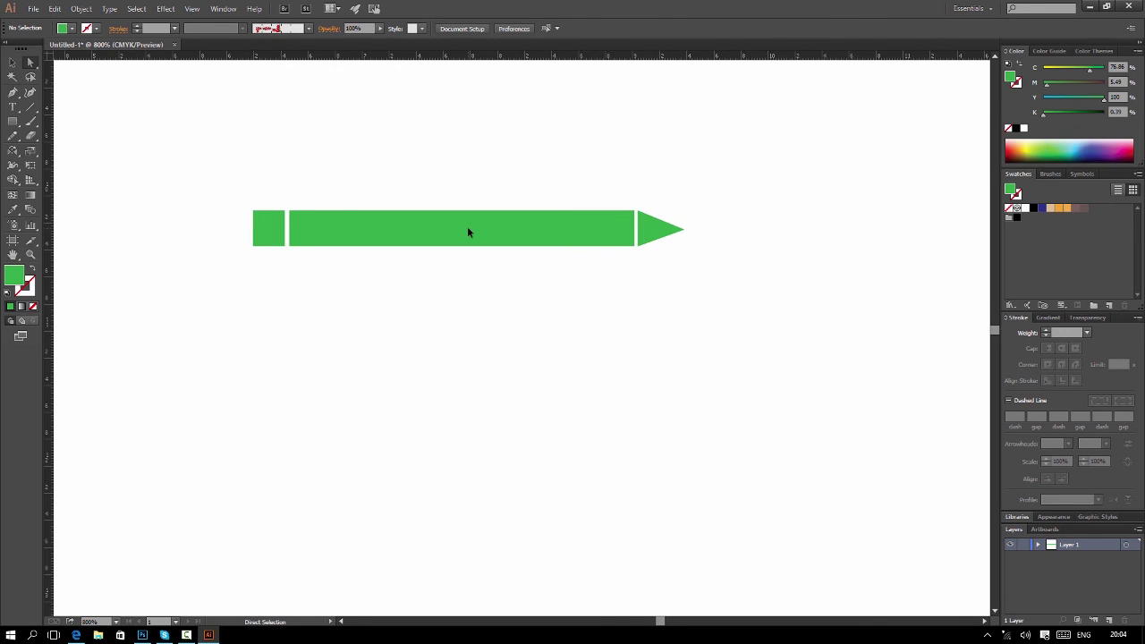
# Step: Paste a thin stripe copy in front of the body bar and colour both orange
pyautogui.click(464, 230)
pyautogui.click(80, 8)
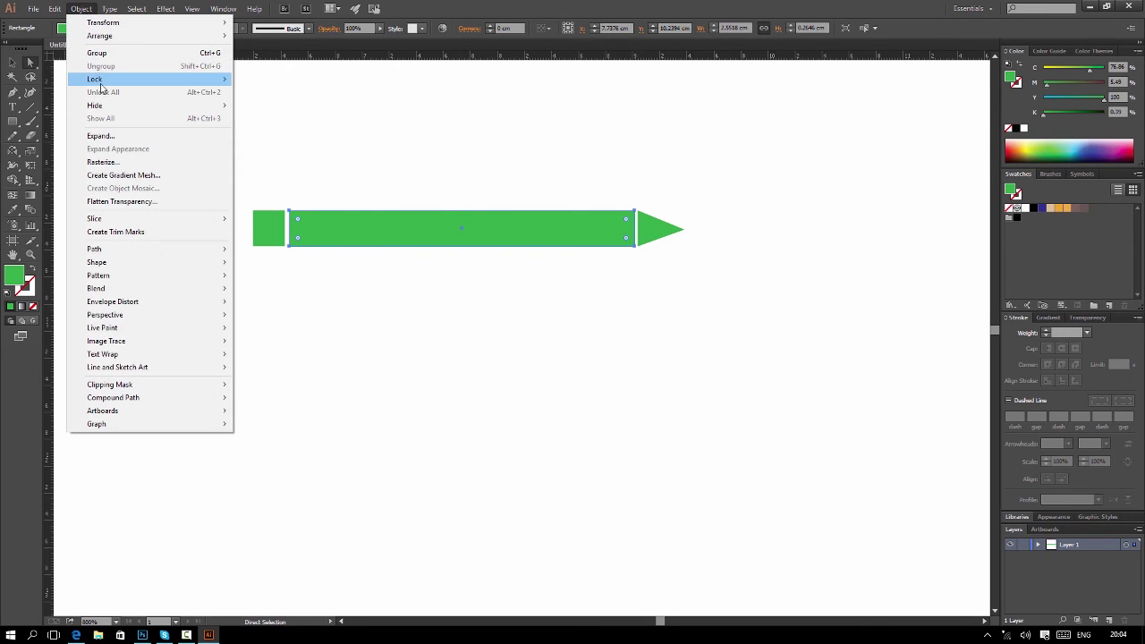
pyautogui.click(72, 67)
pyautogui.click(54, 8)
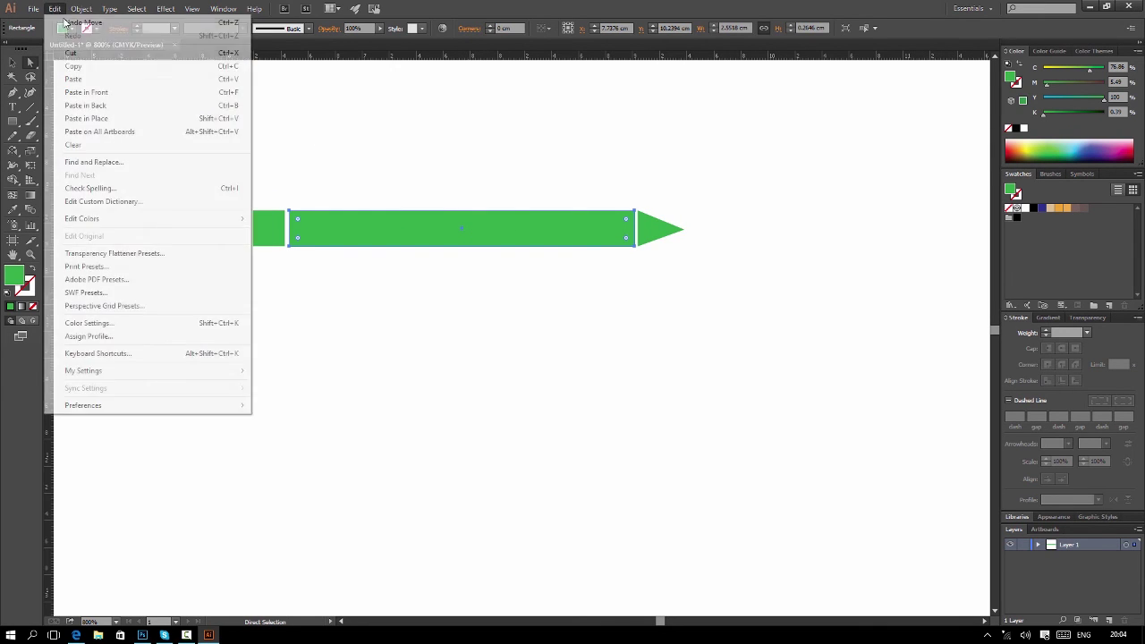
pyautogui.click(98, 92)
pyautogui.press('v')
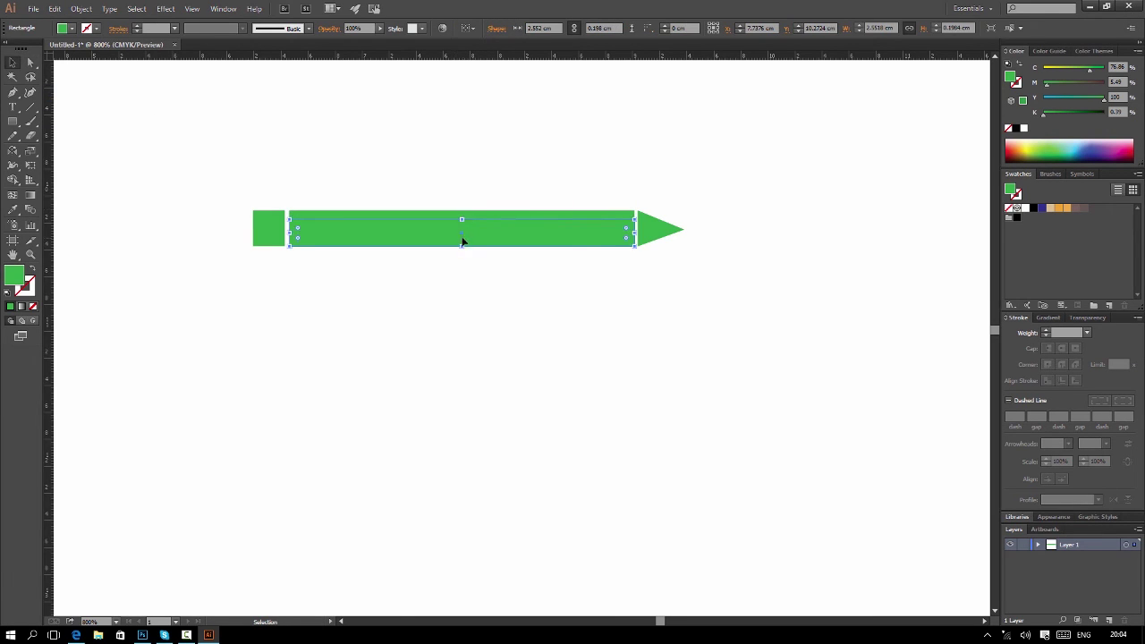
pyautogui.moveTo(461, 245); pyautogui.dragTo(461, 231)
pyautogui.press('Down')
pyautogui.click(517, 228)
pyautogui.click(1066, 212)
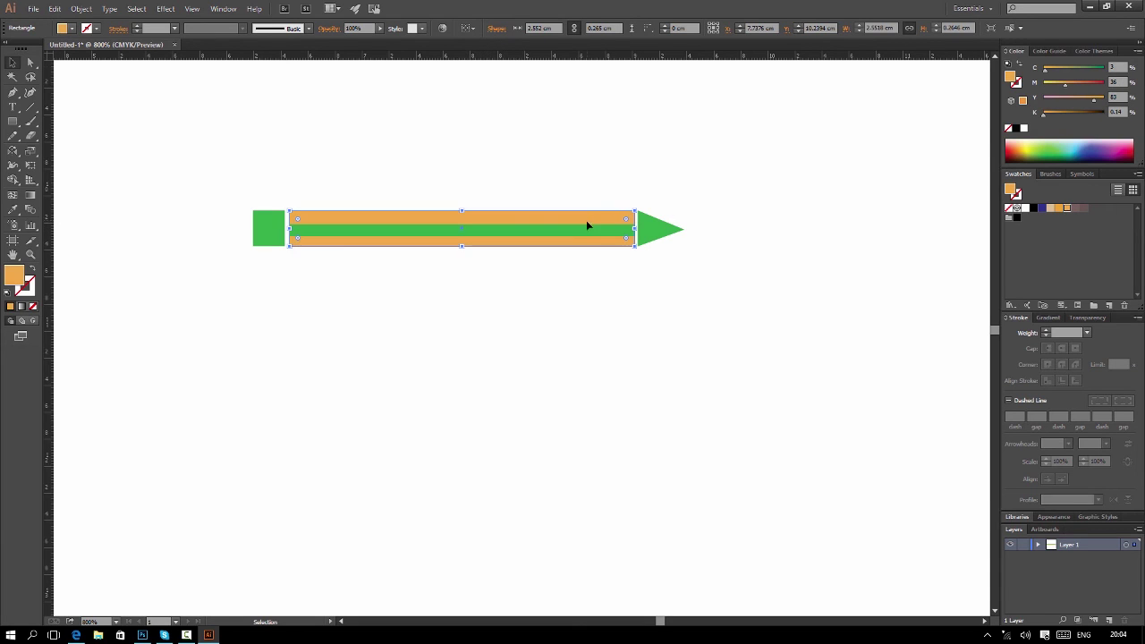
pyautogui.click(589, 228)
pyautogui.click(1058, 210)
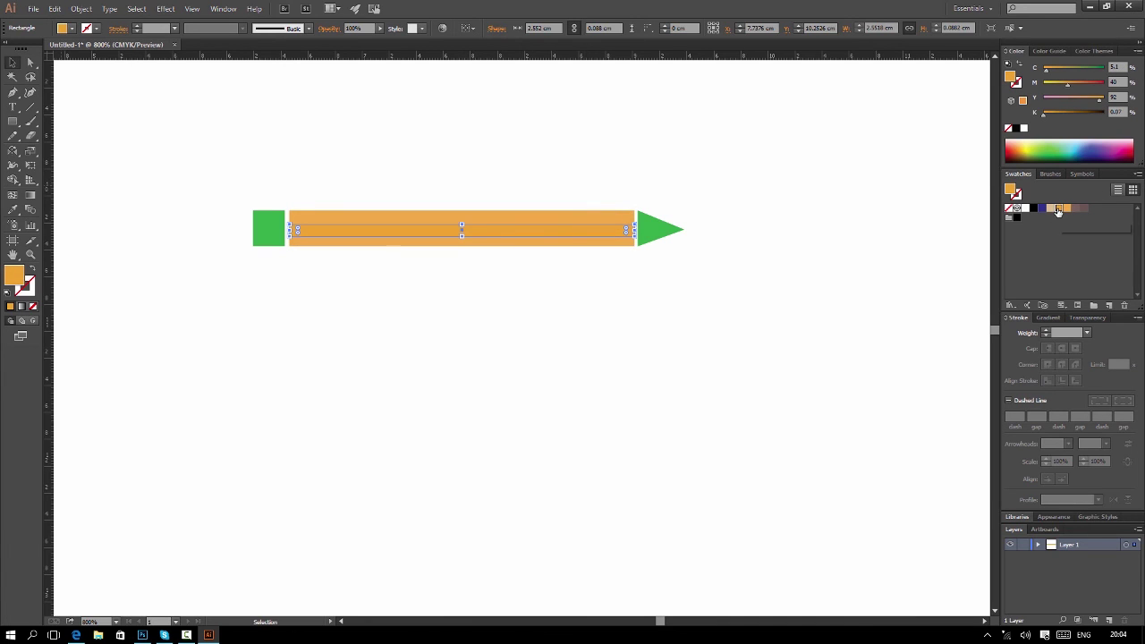
pyautogui.click(767, 240)
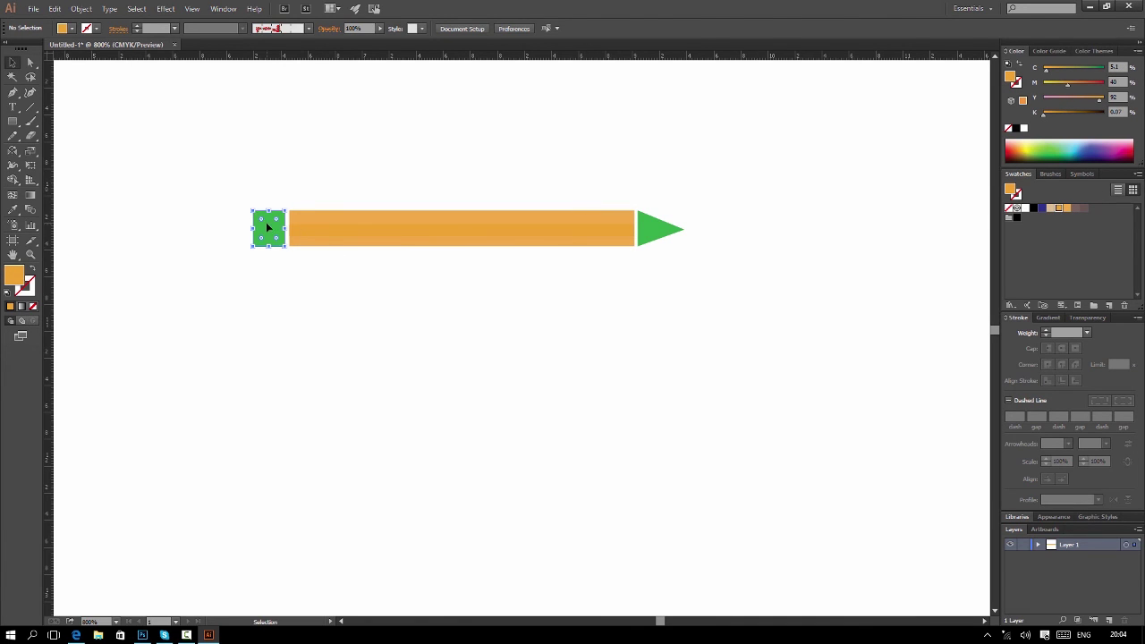
# Step: Paste a thin band copy in front of the square and colour both brownish grey
pyautogui.click(54, 8)
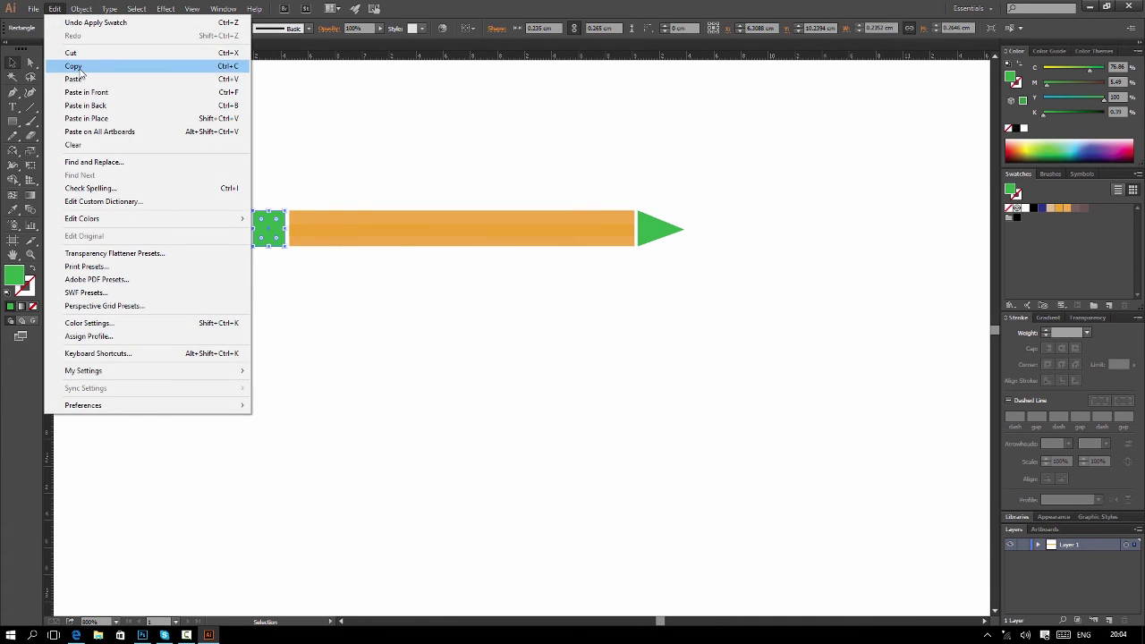
pyautogui.click(80, 68)
pyautogui.click(55, 8)
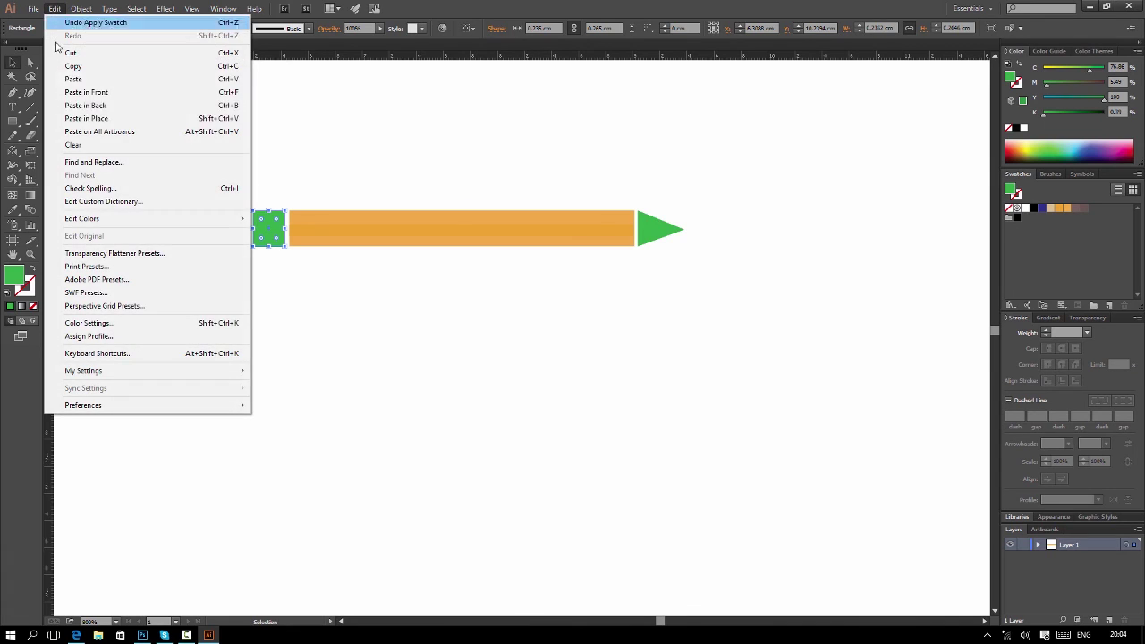
pyautogui.click(87, 93)
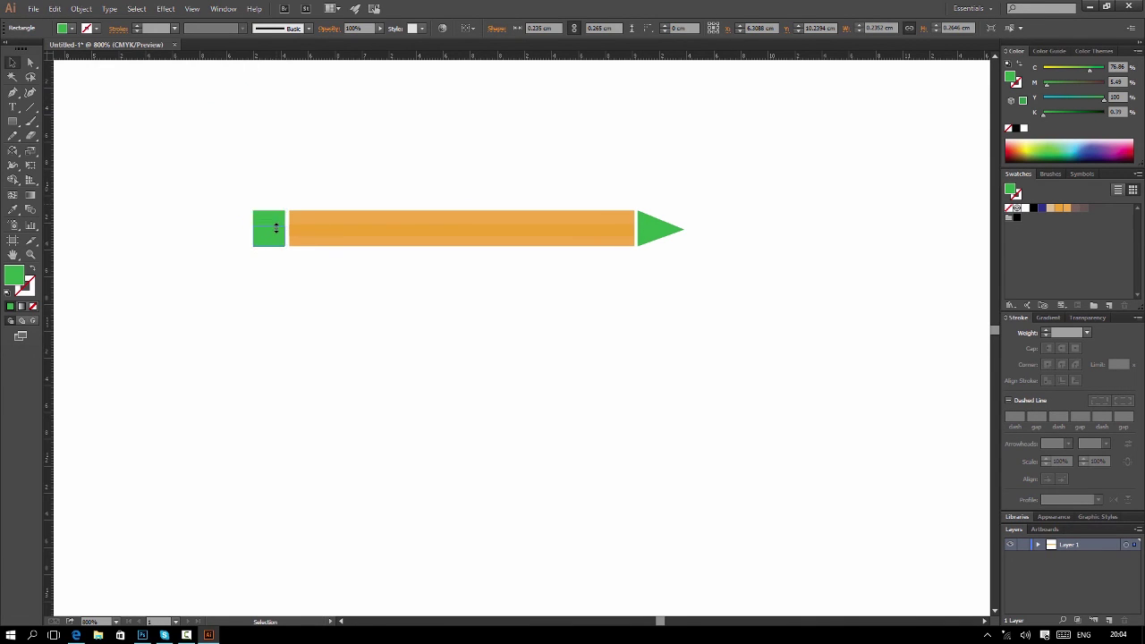
pyautogui.moveTo(269, 248); pyautogui.dragTo(273, 225)
pyautogui.click(1073, 210)
pyautogui.click(282, 232)
pyautogui.click(1083, 209)
pyautogui.click(701, 157)
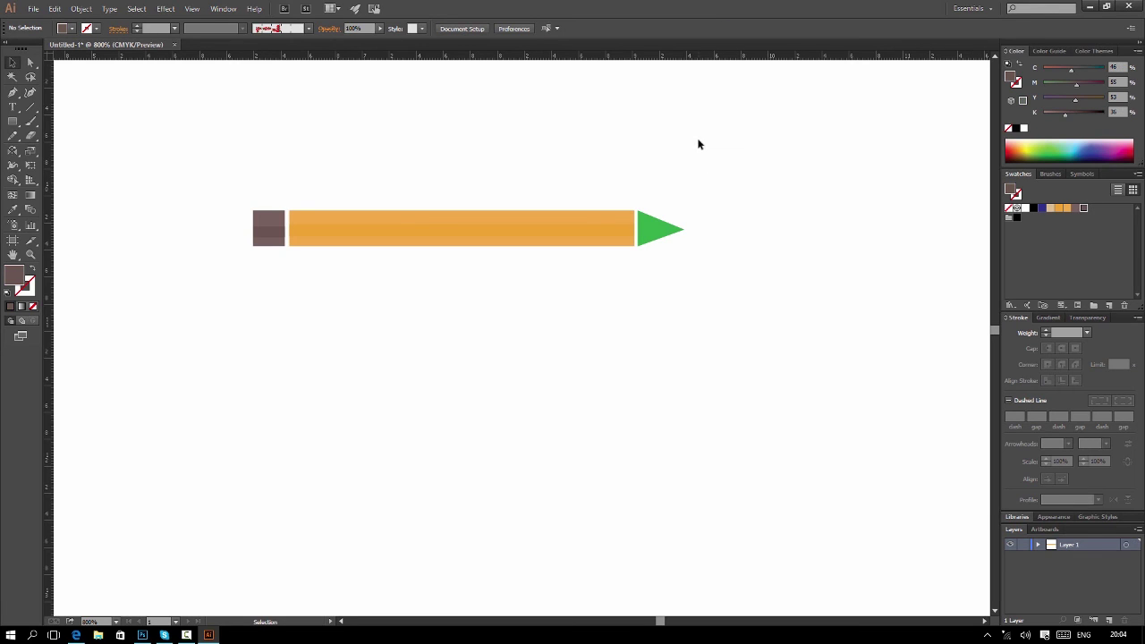
# Step: Colour the triangle tip tan, shorten the orange body, and move the tip beside it
pyautogui.click(663, 228)
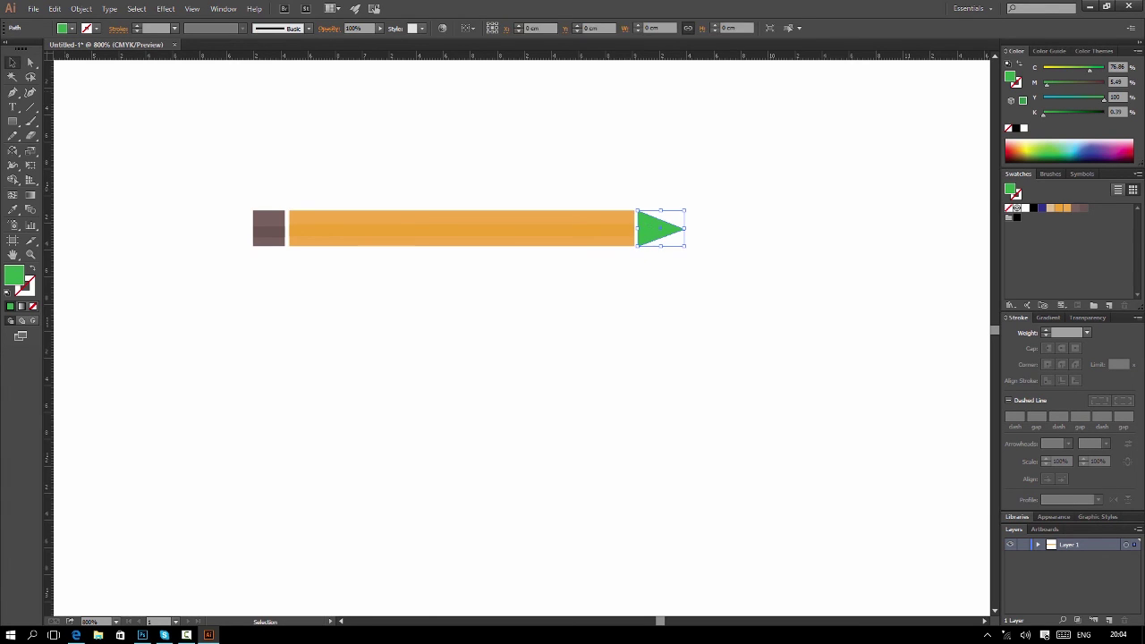
pyautogui.click(1050, 208)
pyautogui.click(478, 173)
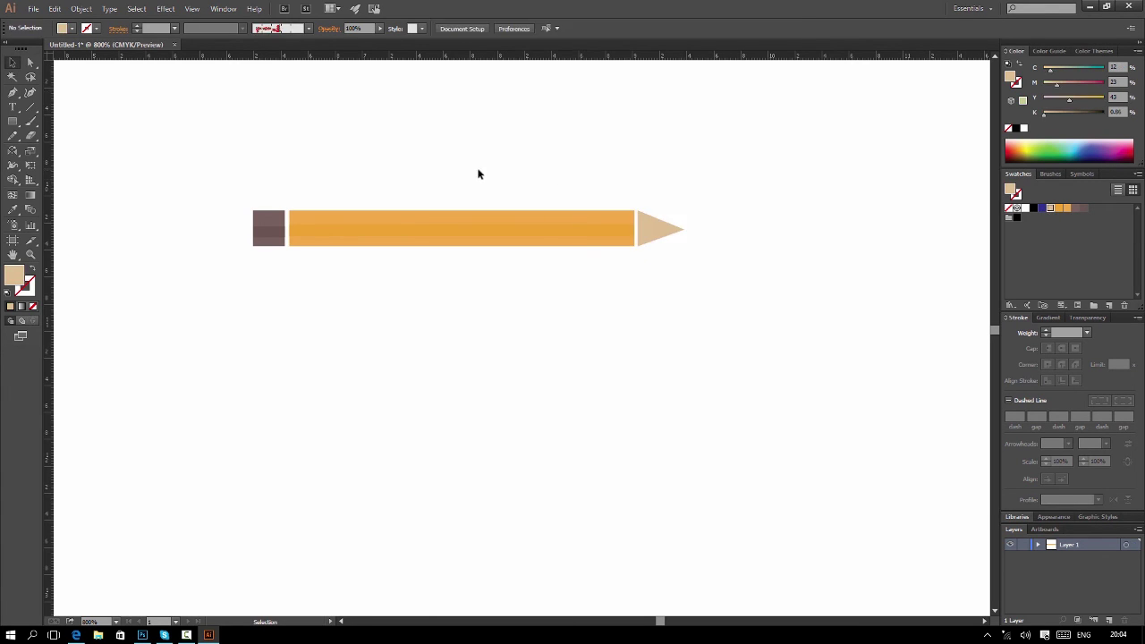
pyautogui.moveTo(462, 158)
pyautogui.mouseDown()
pyautogui.moveTo(618, 246)
pyautogui.moveTo(519, 234)
pyautogui.mouseUp()
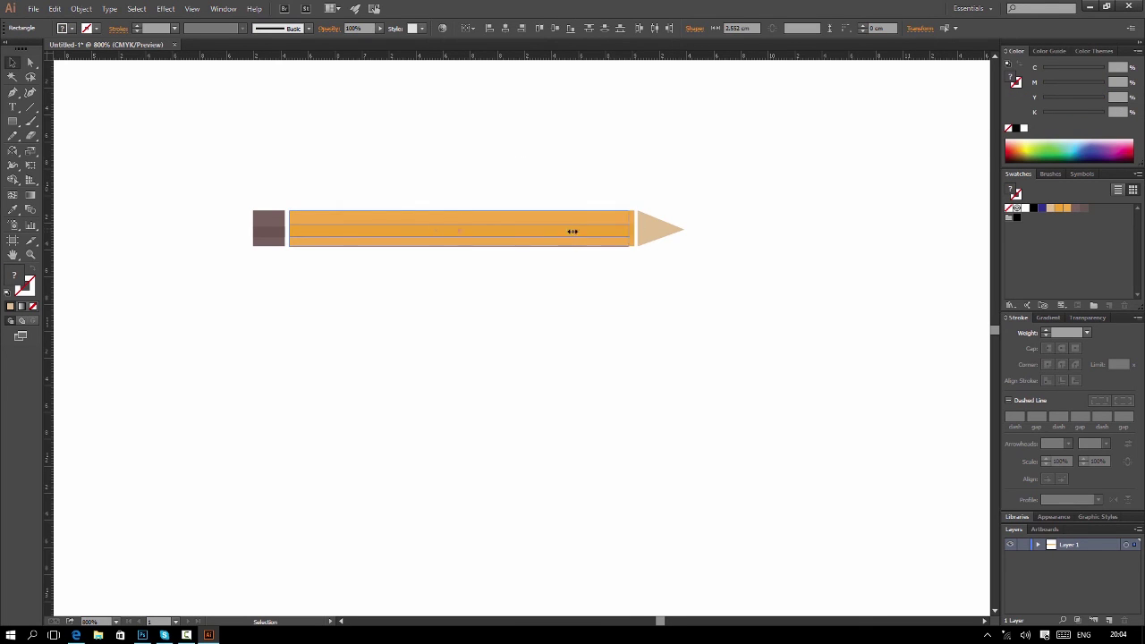
pyautogui.moveTo(646, 229); pyautogui.dragTo(568, 230)
pyautogui.click(654, 230)
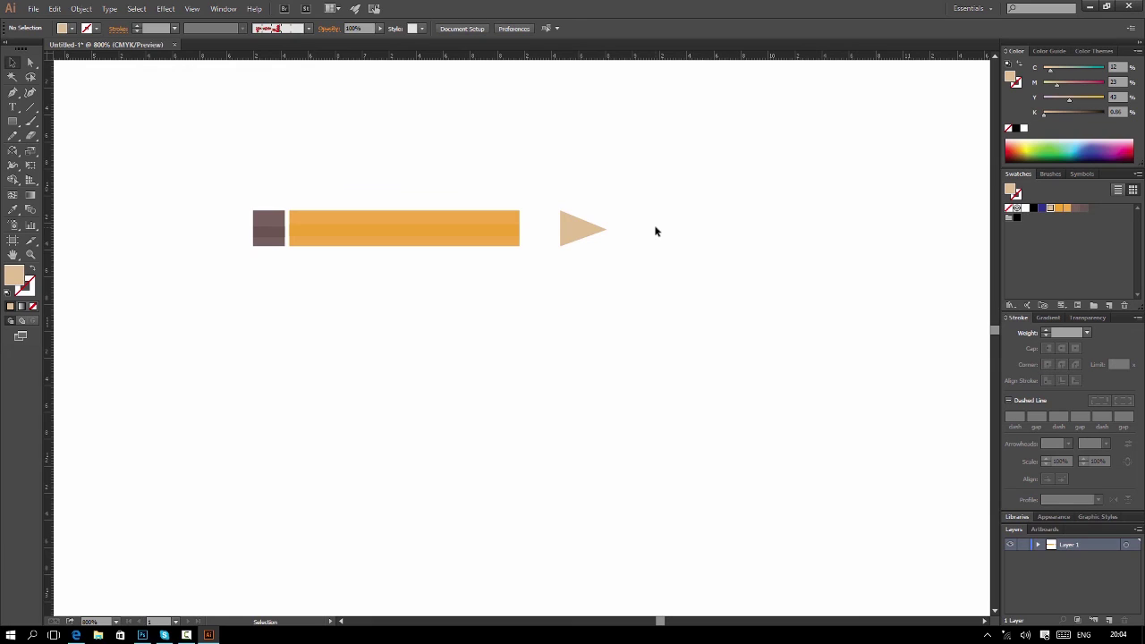
pyautogui.click(579, 232)
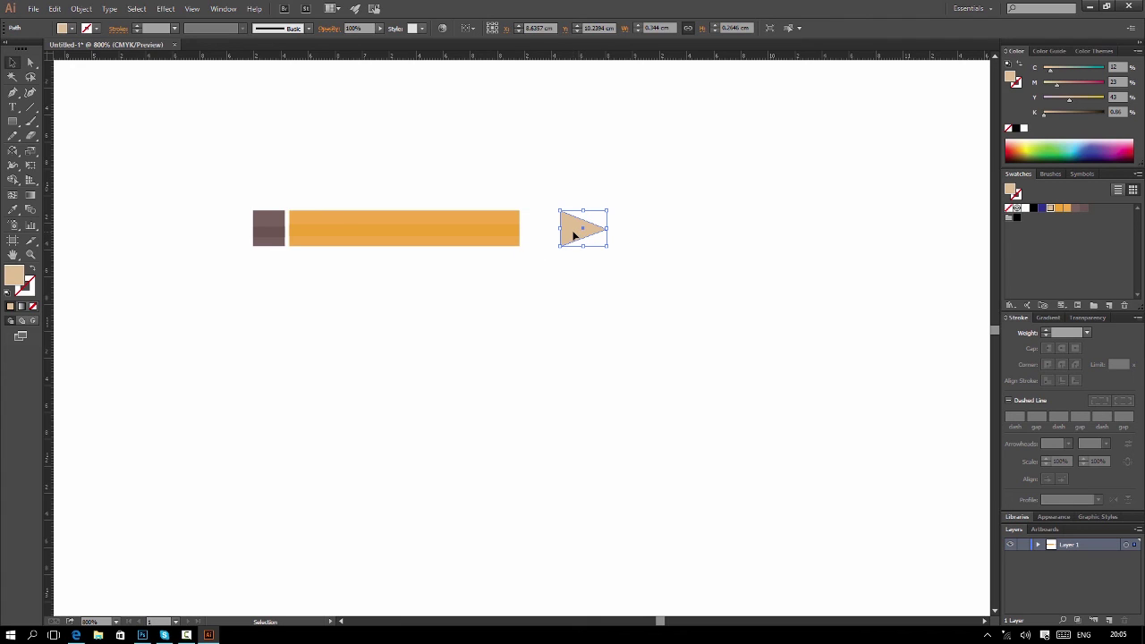
# Step: Add the tan tip and the grouped orange body to the Swatches panel as pattern swatches
pyautogui.moveTo(574, 235)
pyautogui.mouseDown()
pyautogui.moveTo(948, 243)
pyautogui.moveTo(1048, 258)
pyautogui.mouseUp()
pyautogui.click(458, 229)
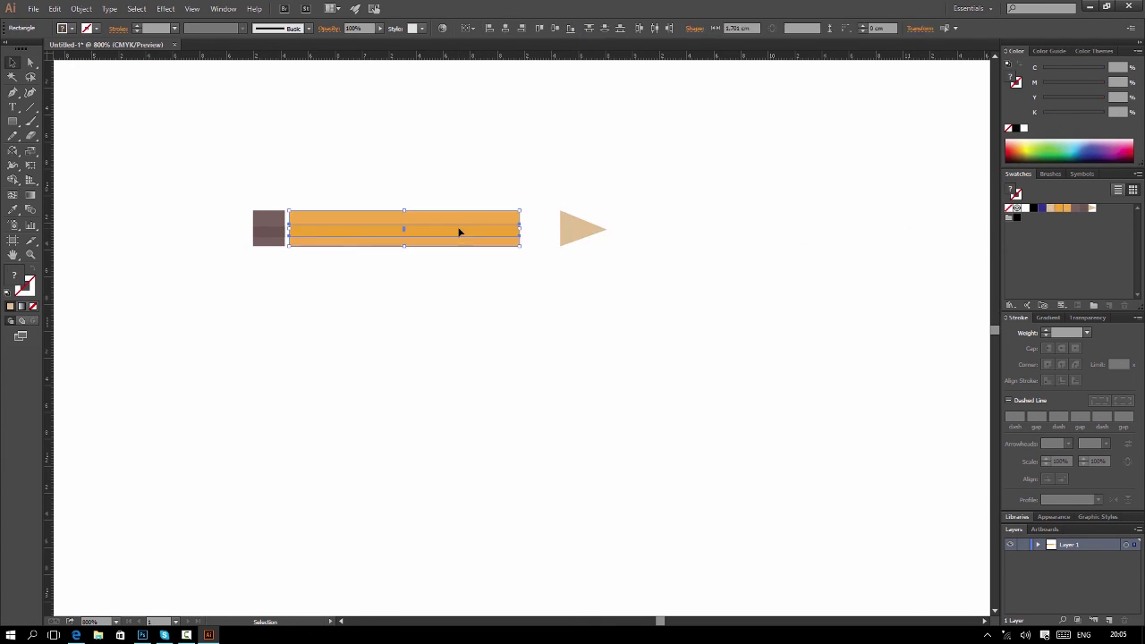
pyautogui.rightClick(460, 230)
pyautogui.click(497, 279)
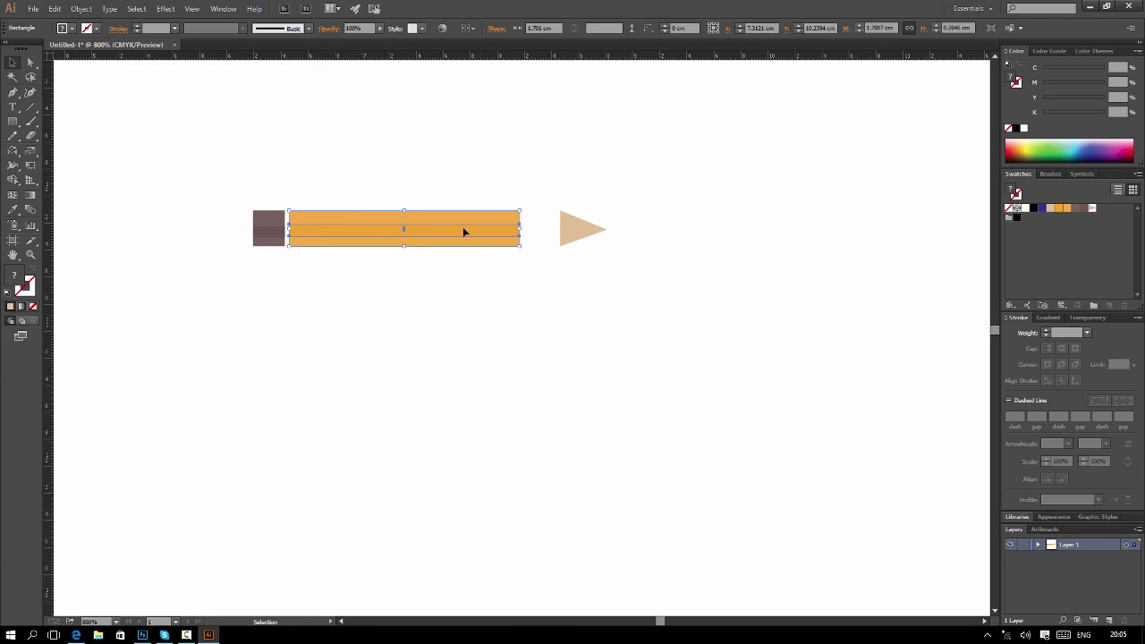
pyautogui.moveTo(461, 226); pyautogui.dragTo(1049, 288)
# Step: Group the brown eraser pieces into a swatch, then move all pencil parts higher
pyautogui.moveTo(273, 195)
pyautogui.mouseDown()
pyautogui.moveTo(271, 248)
pyautogui.moveTo(1105, 271)
pyautogui.mouseUp()
pyautogui.rightClick(273, 231)
pyautogui.click(306, 289)
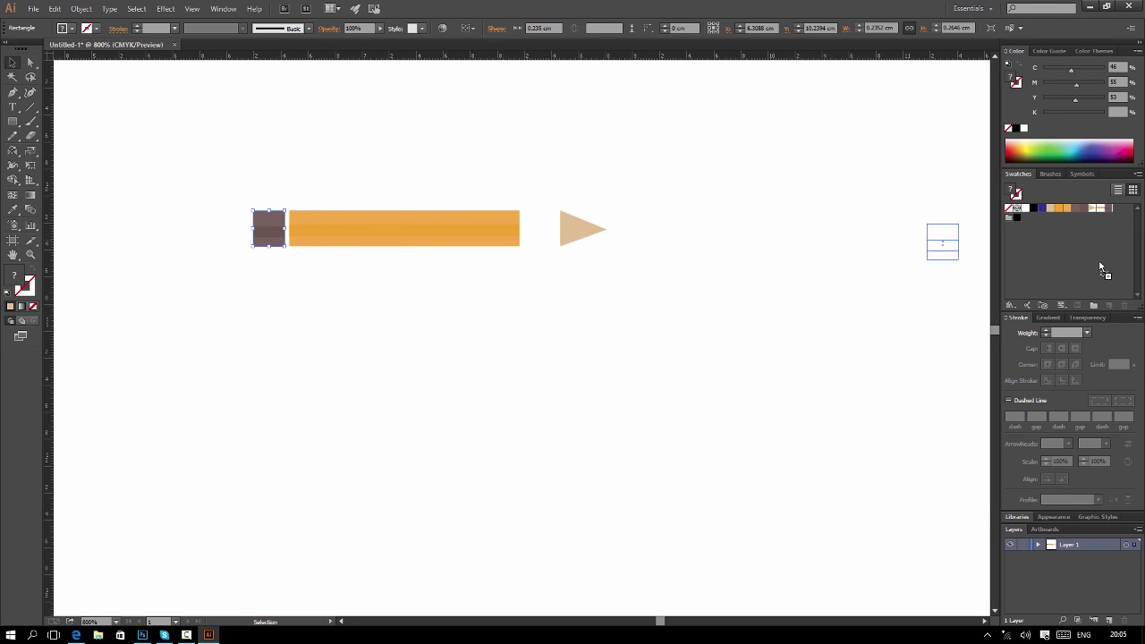
pyautogui.moveTo(137, 188); pyautogui.dragTo(687, 257)
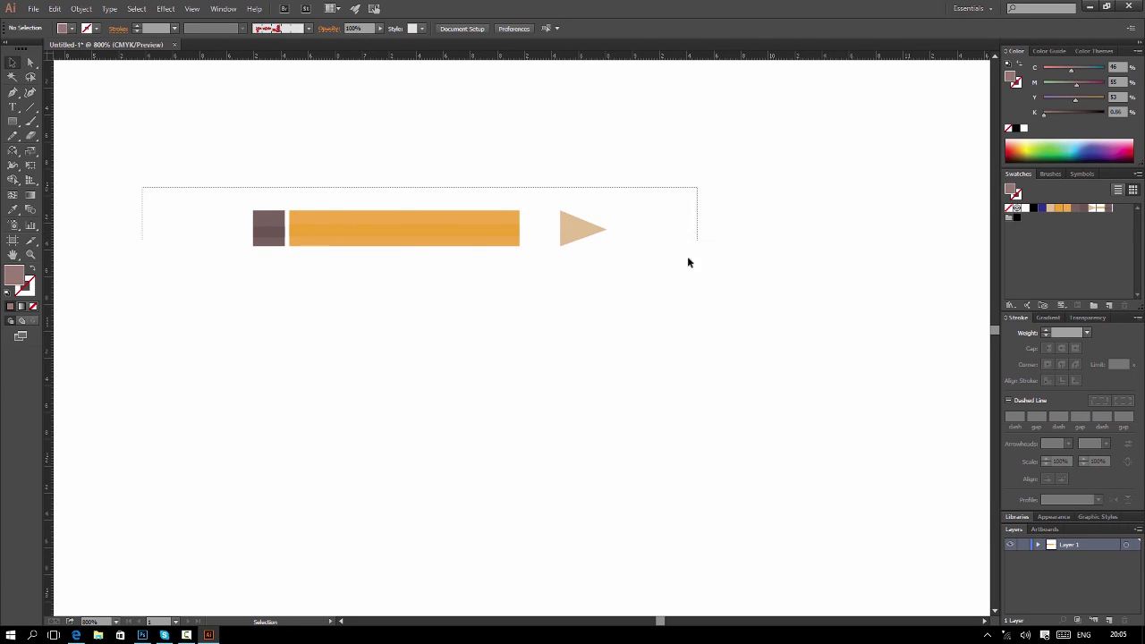
pyautogui.moveTo(476, 235); pyautogui.dragTo(557, 190)
pyautogui.click(692, 246)
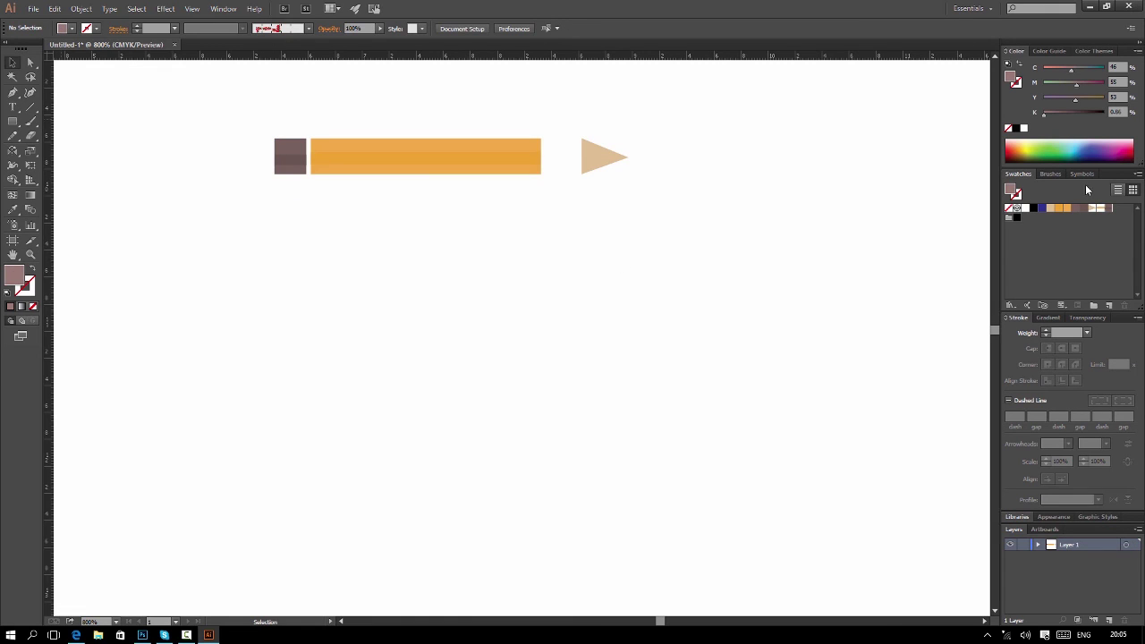
# Step: Create a new pattern brush with the orange body swatch as its side tile
pyautogui.click(1051, 173)
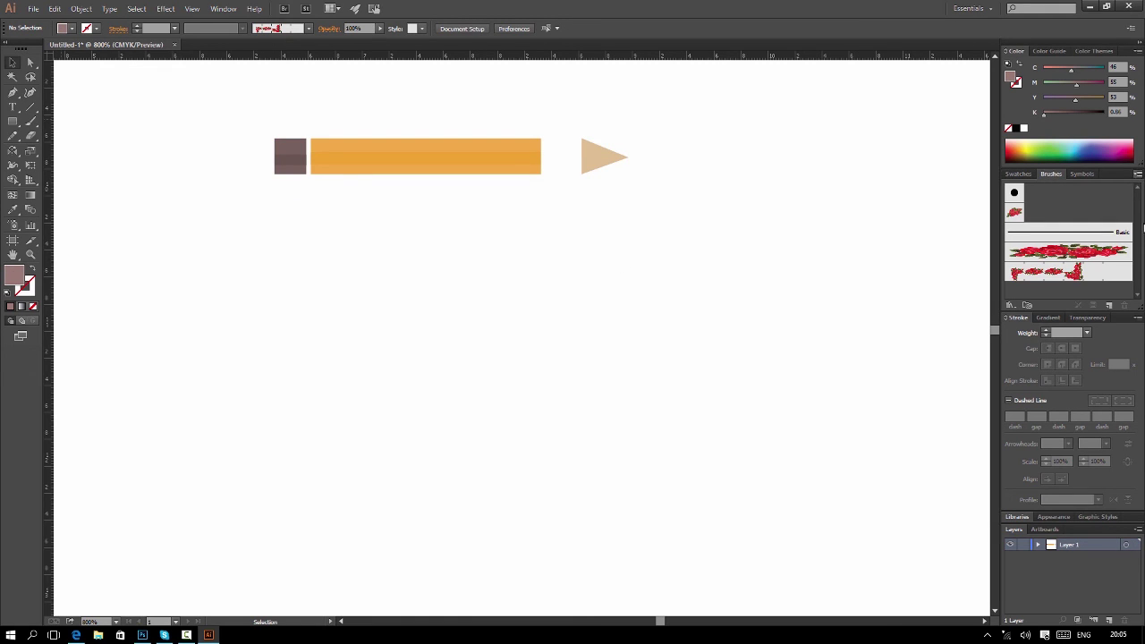
pyautogui.click(1138, 173)
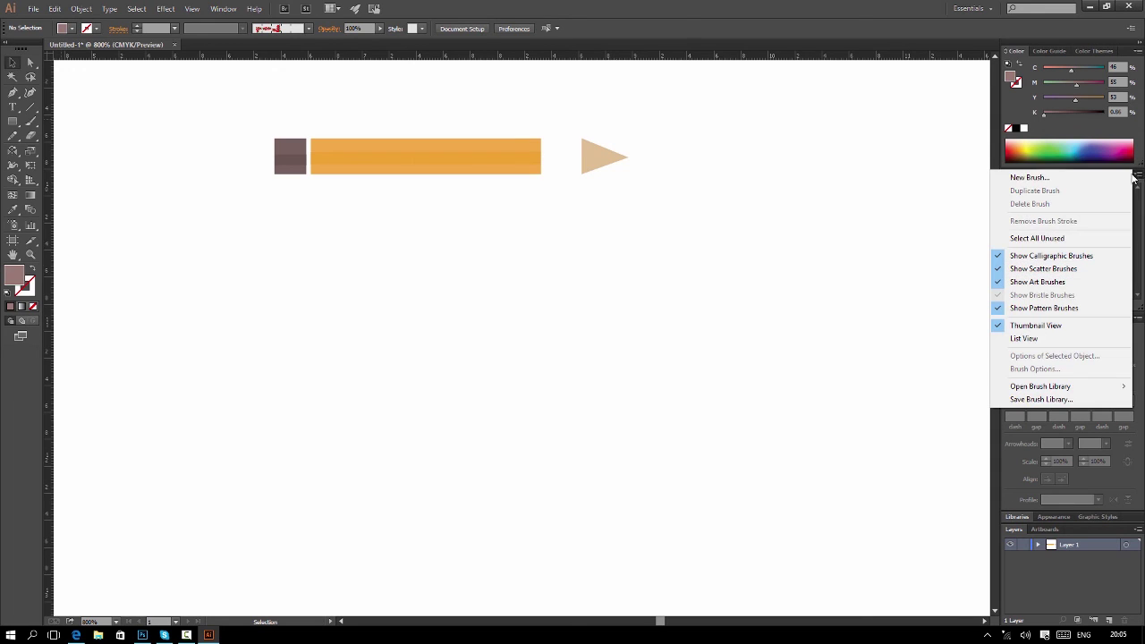
pyautogui.click(1052, 179)
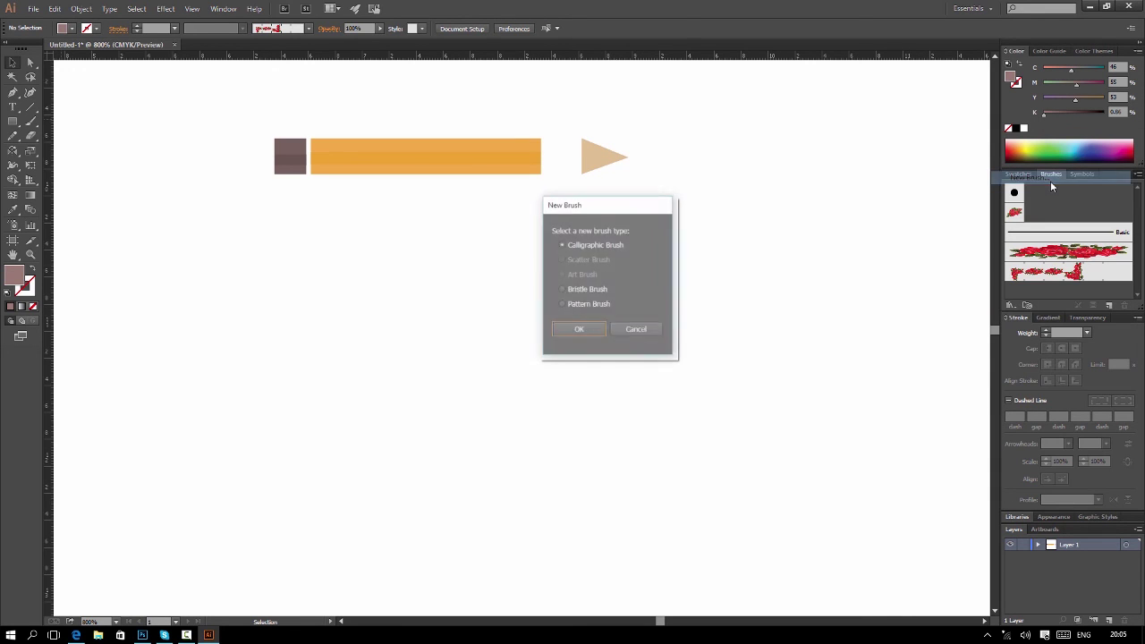
pyautogui.click(588, 305)
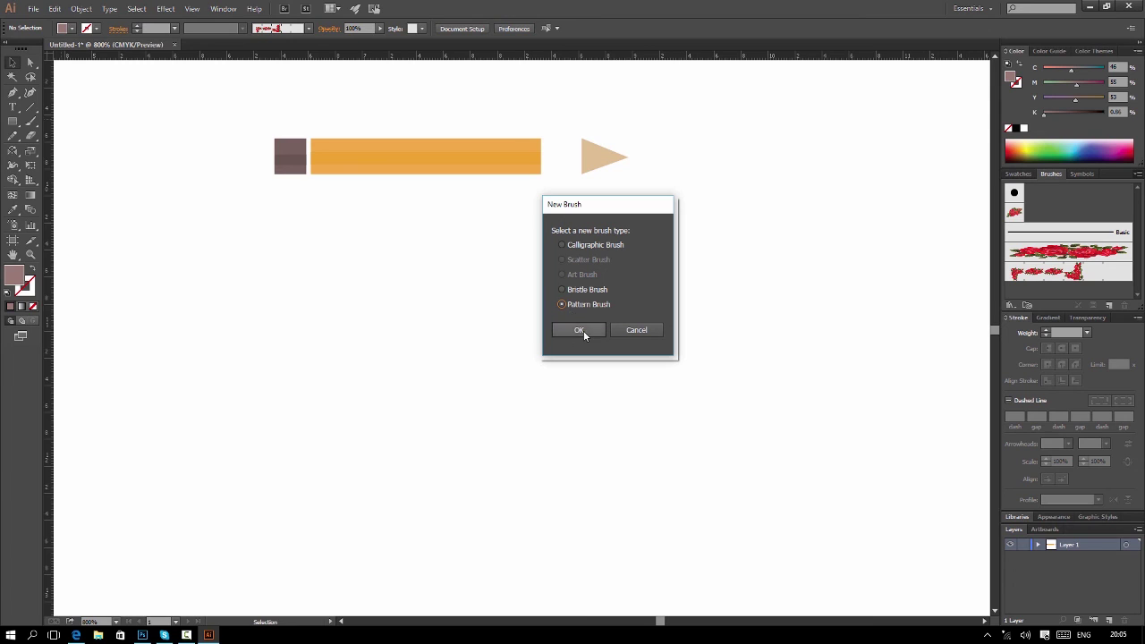
pyautogui.click(580, 330)
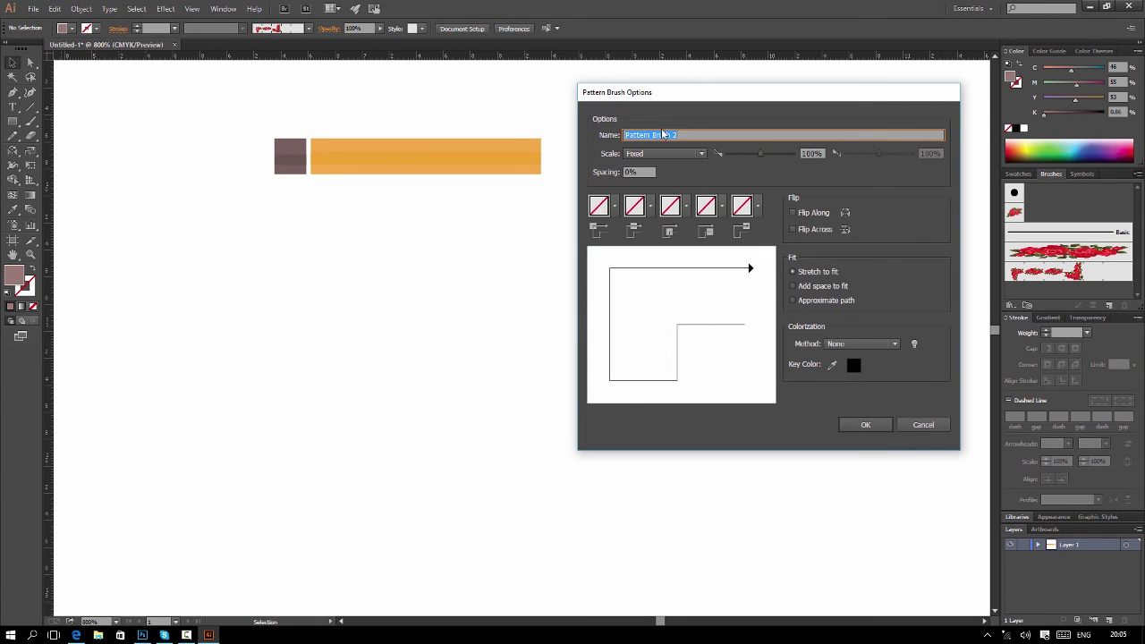
pyautogui.click(635, 213)
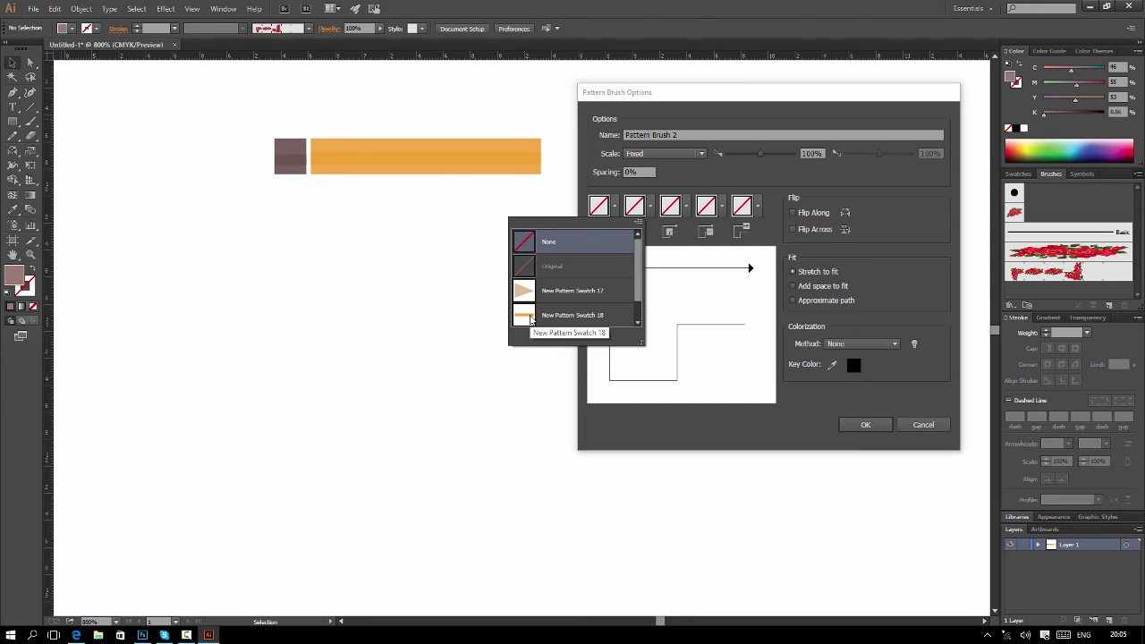
pyautogui.click(547, 319)
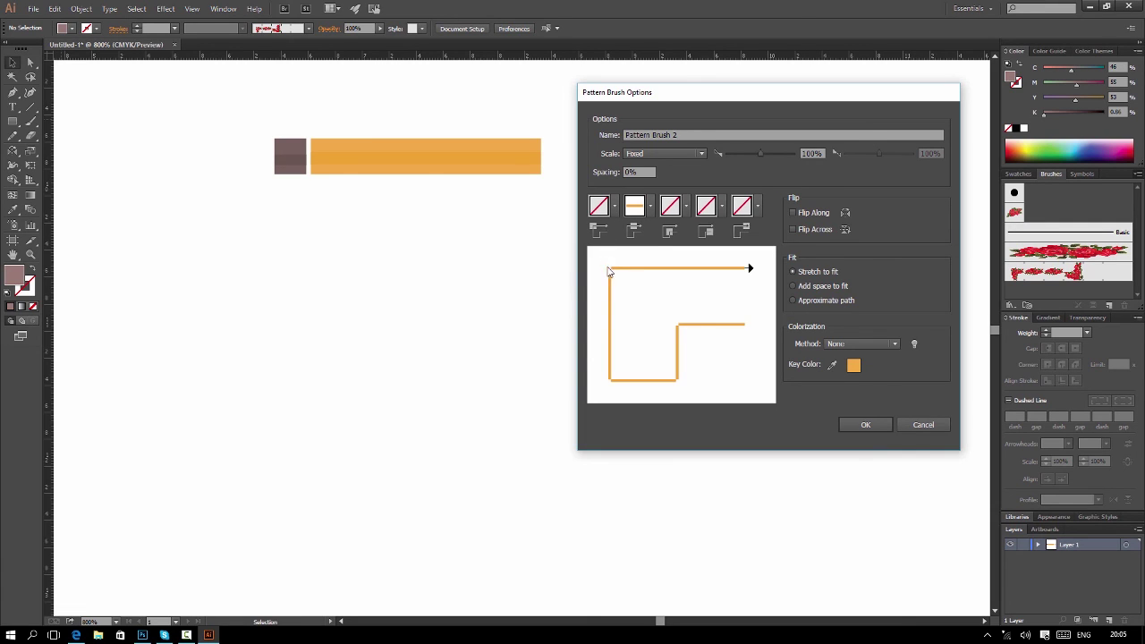
# Step: Set Auto-Centered outer corners, tan tip end, brown eraser start and orange inner corners, then save
pyautogui.click(614, 213)
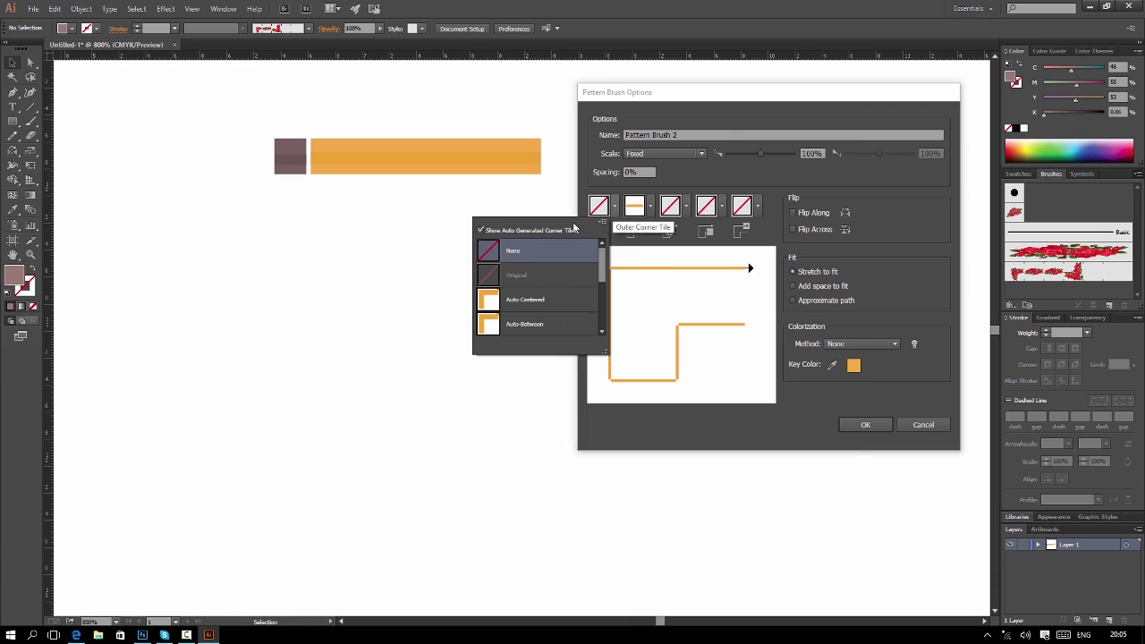
pyautogui.click(524, 304)
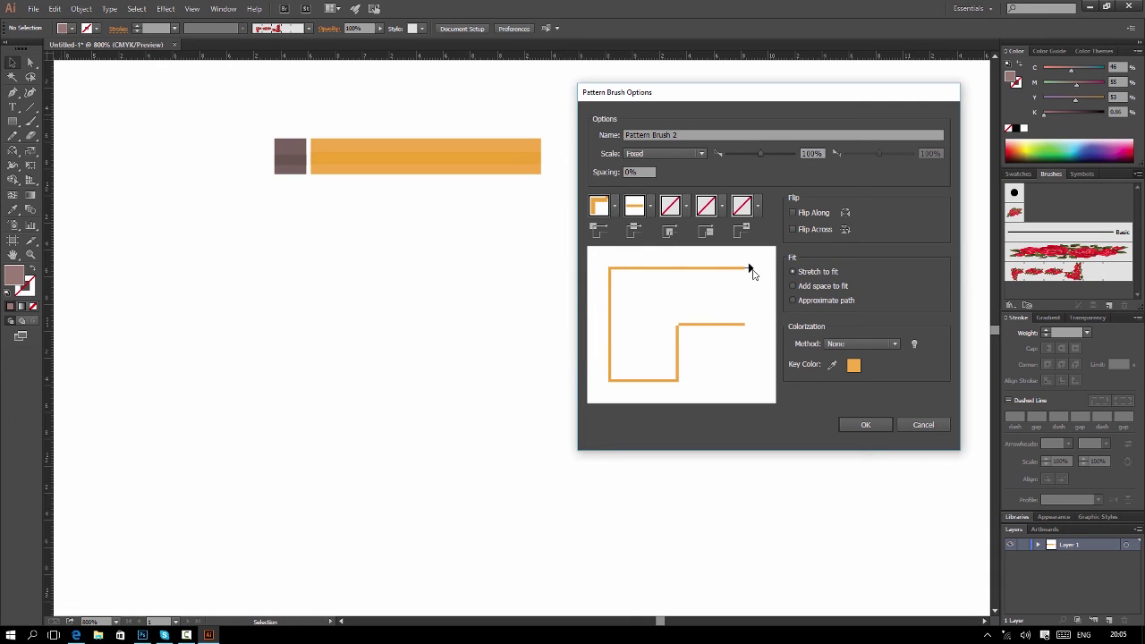
pyautogui.click(758, 207)
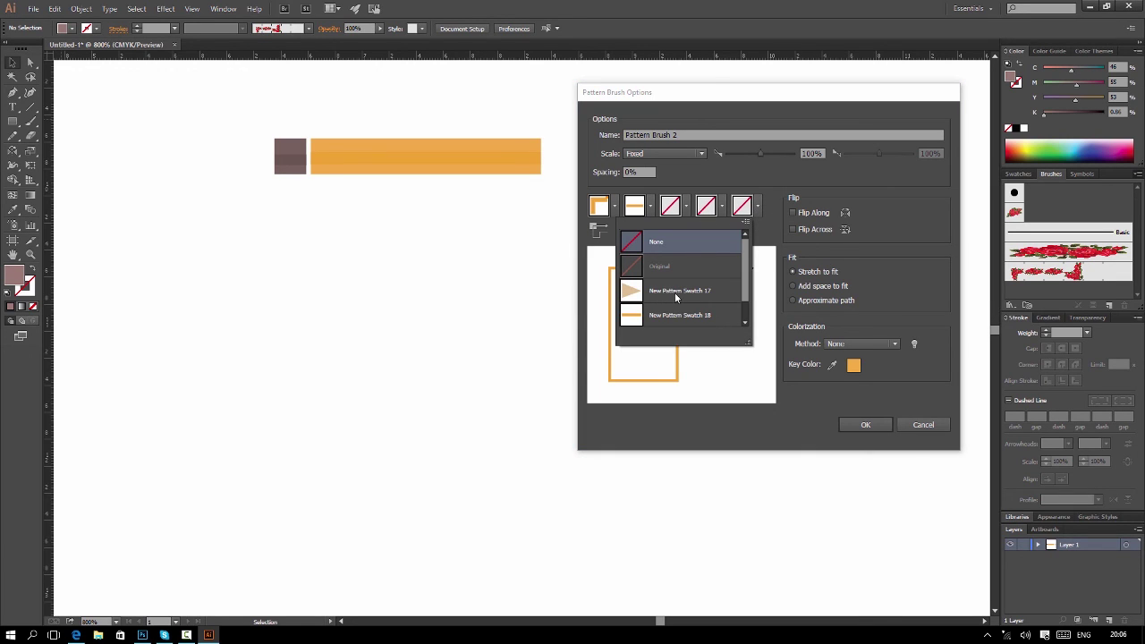
pyautogui.click(675, 292)
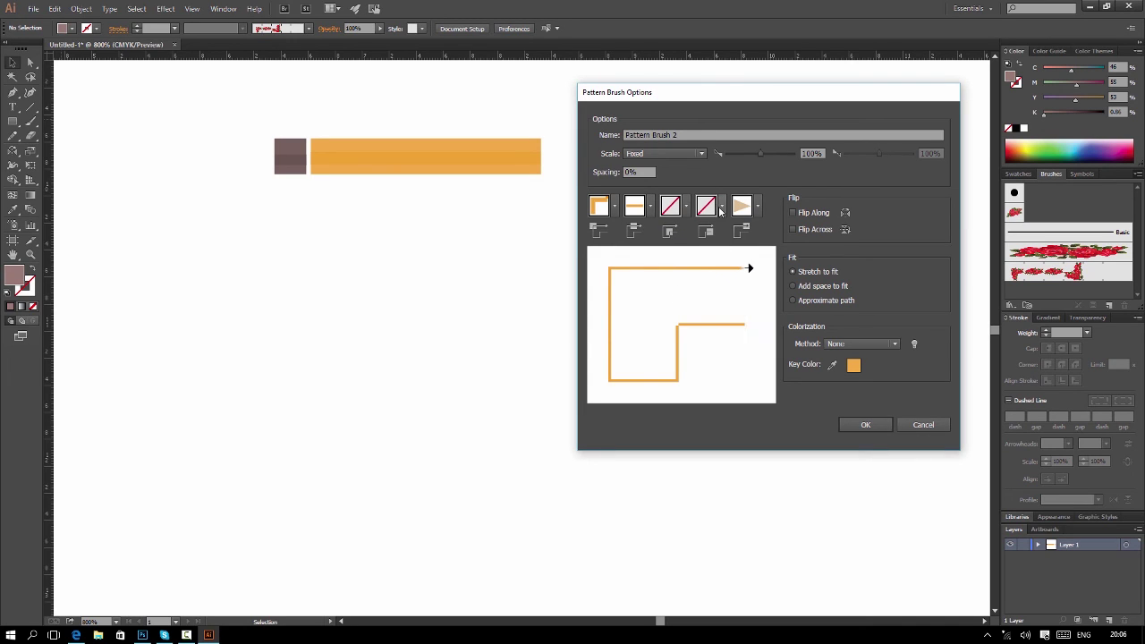
pyautogui.click(721, 207)
pyautogui.scroll(-1, 670, 281)
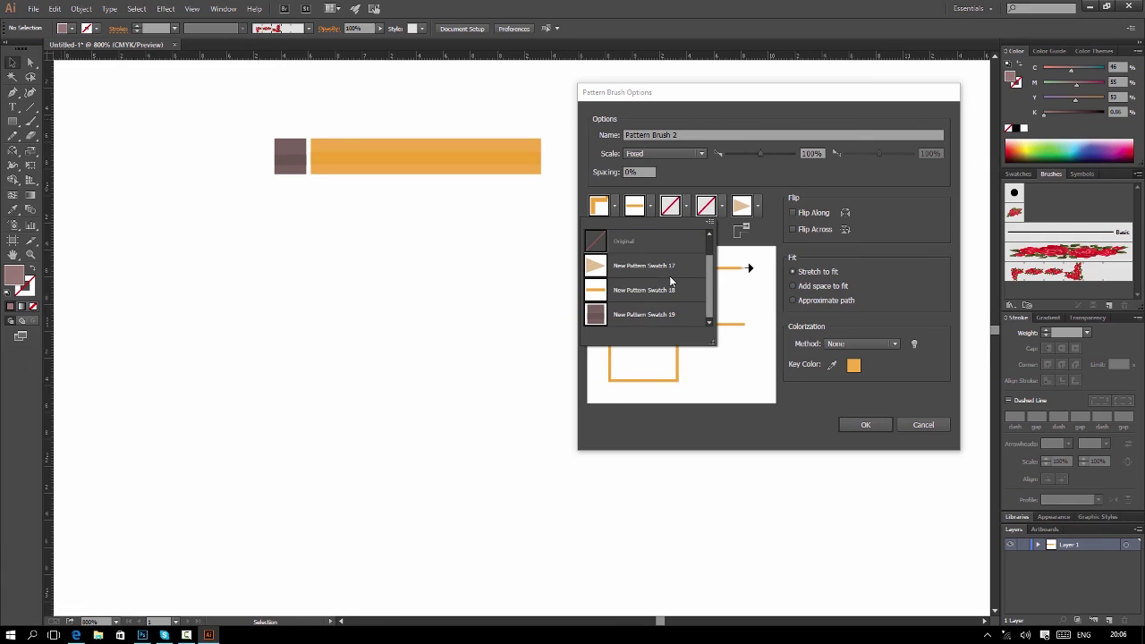
pyautogui.click(623, 315)
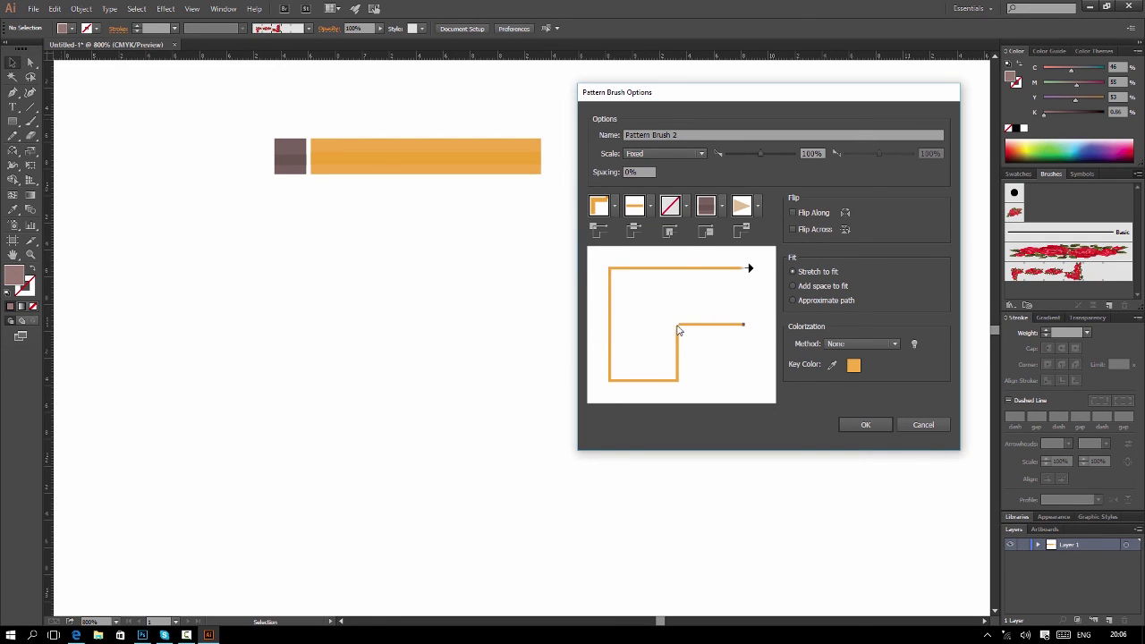
pyautogui.click(686, 207)
pyautogui.click(575, 300)
pyautogui.click(866, 425)
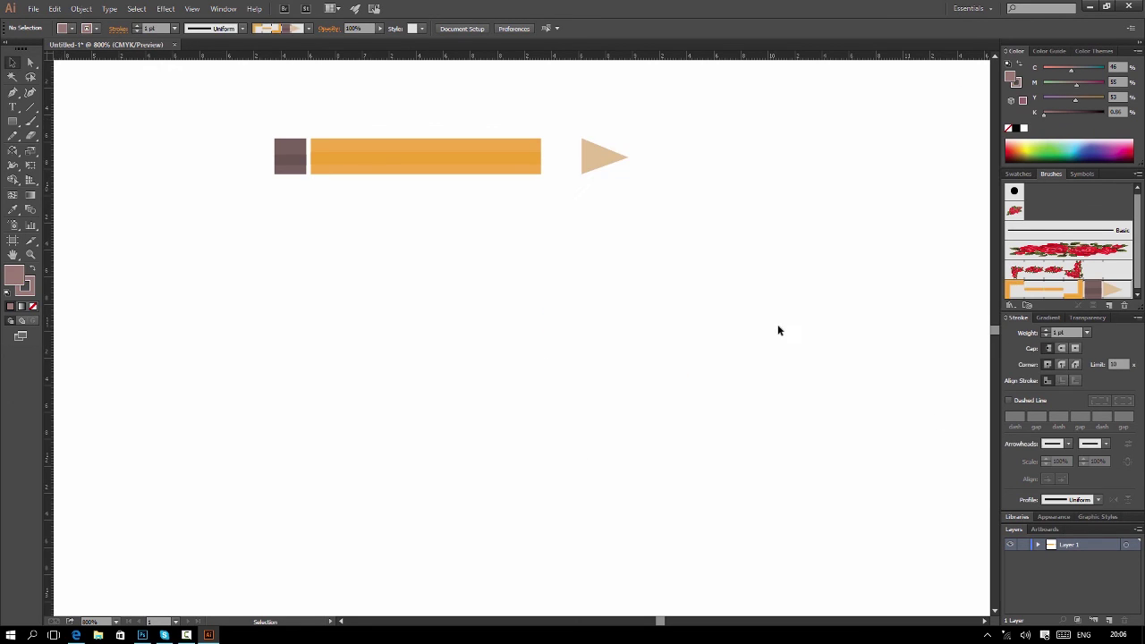
# Step: Paint four Pattern Brush 2 pencil strokes, three upright and one slanted curve, then zoom out
pyautogui.click(30, 123)
pyautogui.moveTo(408, 215); pyautogui.dragTo(402, 484)
pyautogui.moveTo(648, 502); pyautogui.dragTo(643, 497)
pyautogui.moveTo(713, 170); pyautogui.dragTo(725, 431)
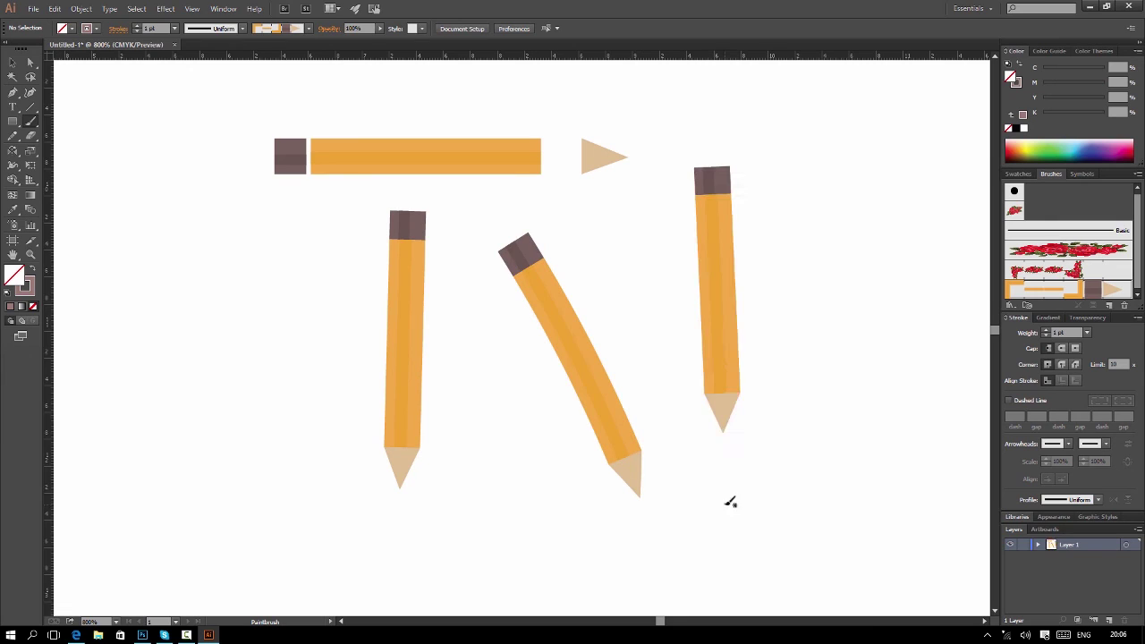
pyautogui.moveTo(854, 136); pyautogui.dragTo(849, 529)
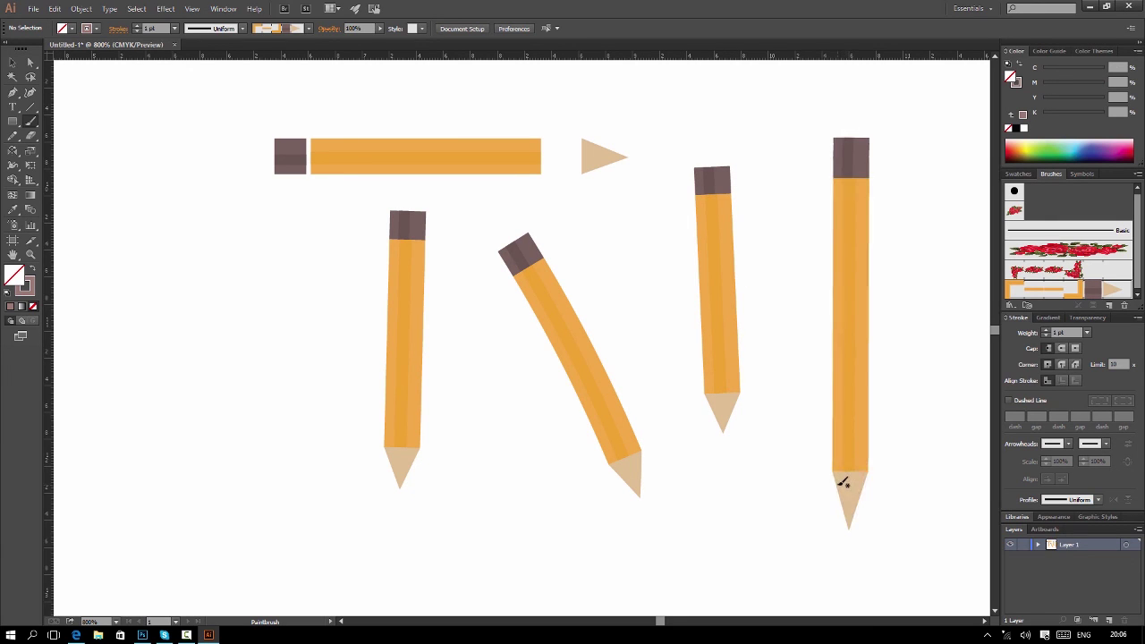
pyautogui.hotkey('ctrl', '-')
pyautogui.hotkey('ctrl', '-')
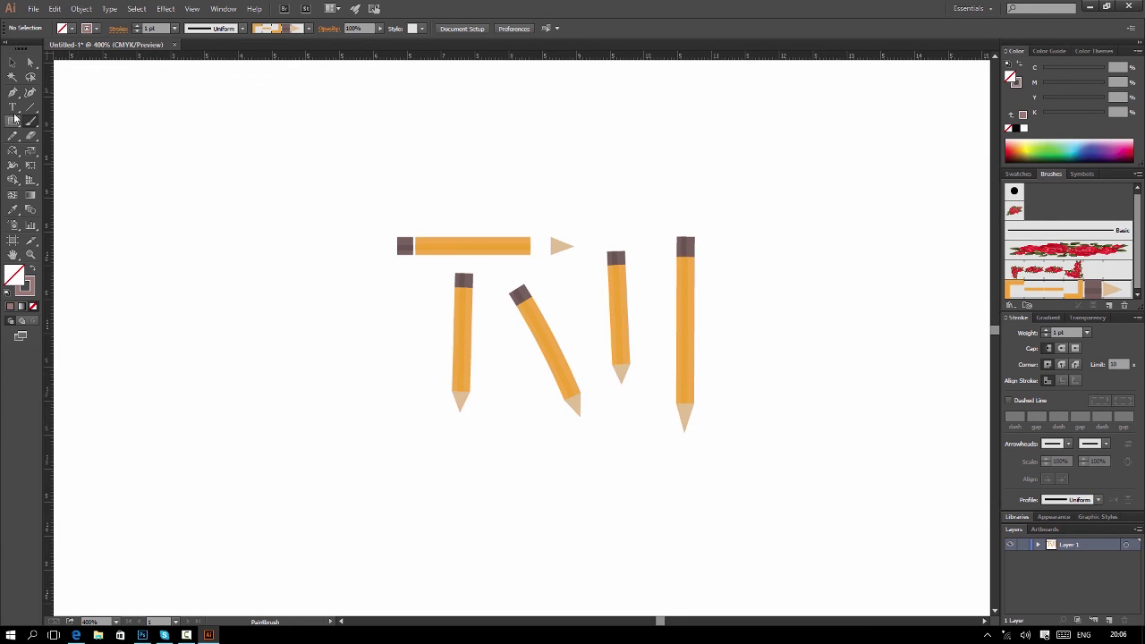
# Step: Draw a tall rectangle left of the pencils and apply the pencil pattern brush
pyautogui.click(14, 121)
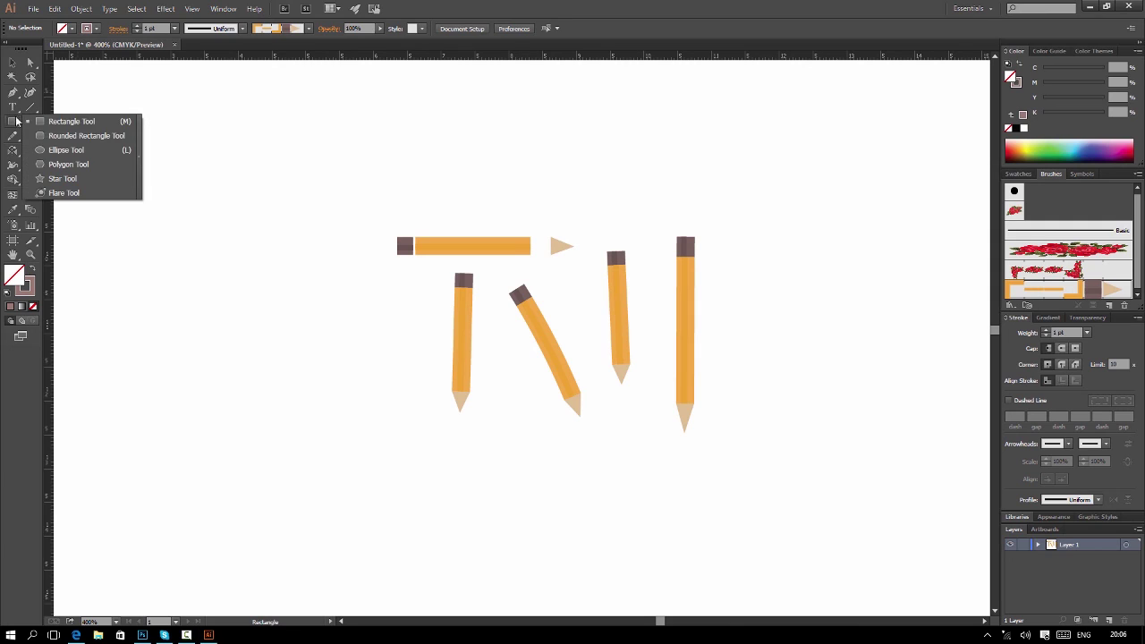
pyautogui.click(62, 120)
pyautogui.moveTo(161, 138); pyautogui.dragTo(289, 383)
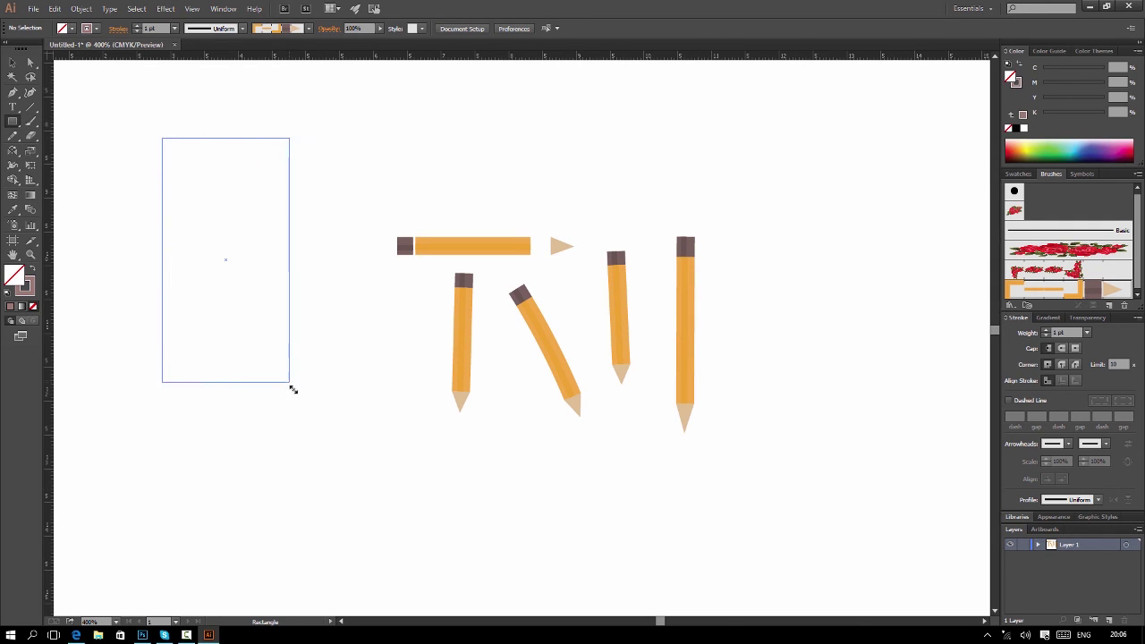
pyautogui.click(1074, 288)
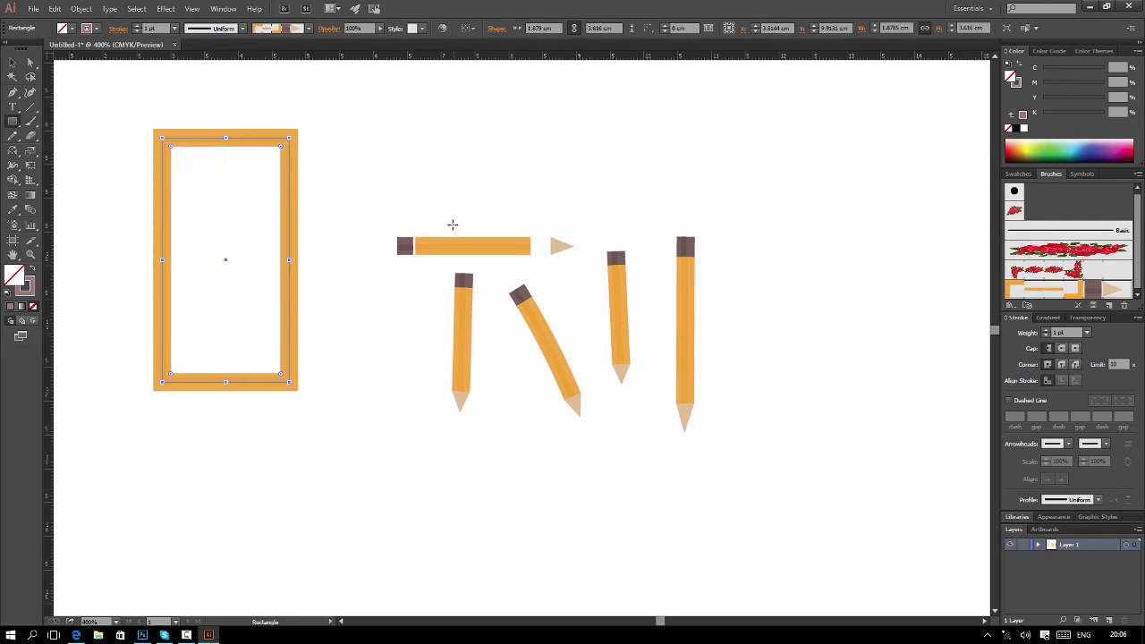
pyautogui.click(12, 63)
# Step: Delete the right-edge segment between two new anchors to open a gap, then draw a horizontal line above
pyautogui.click(13, 92)
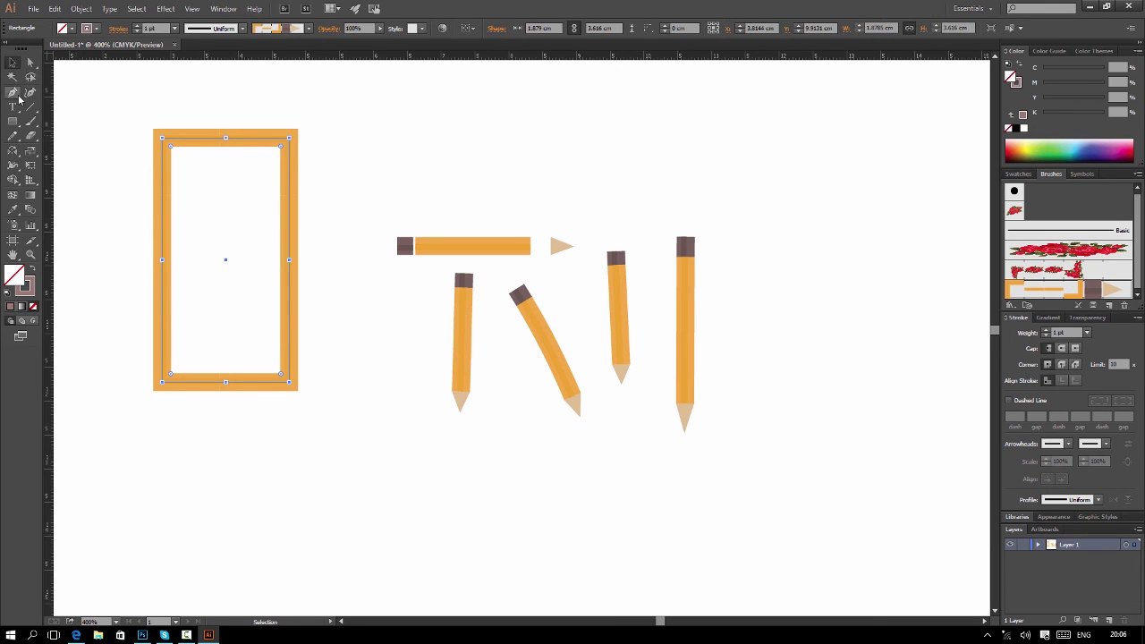
pyautogui.click(290, 191)
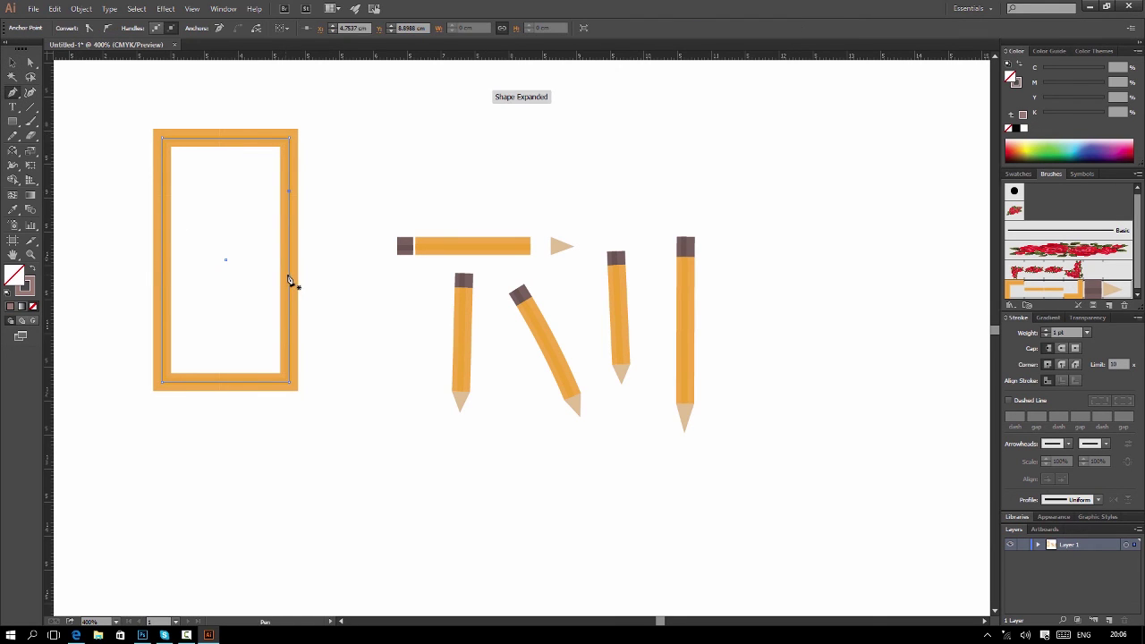
pyautogui.click(289, 273)
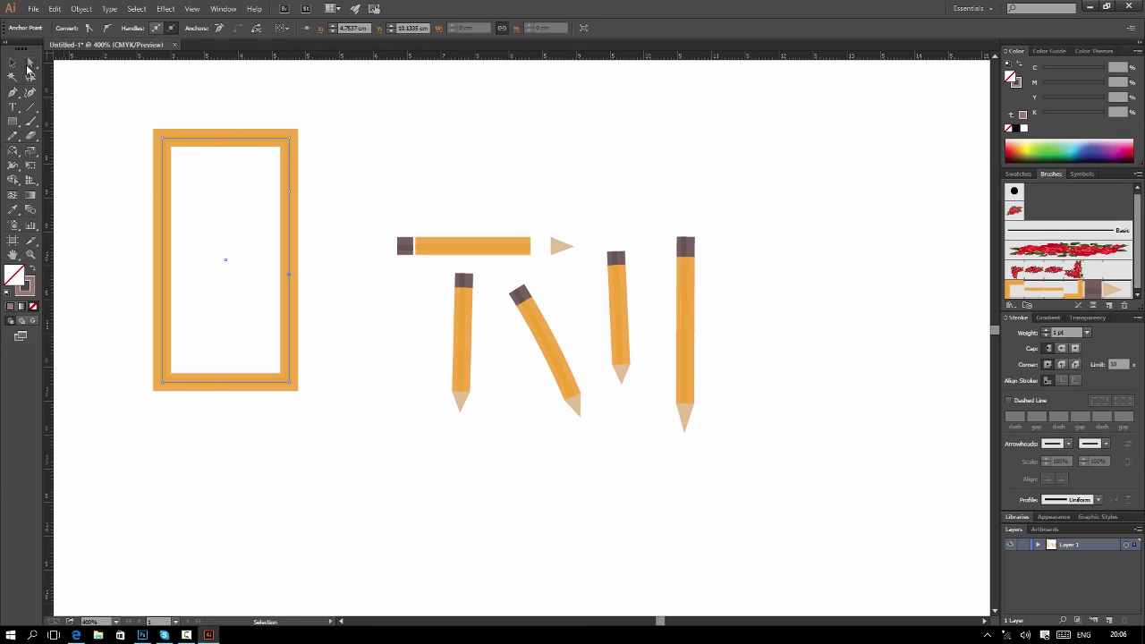
pyautogui.click(29, 63)
pyautogui.moveTo(324, 213); pyautogui.dragTo(270, 240)
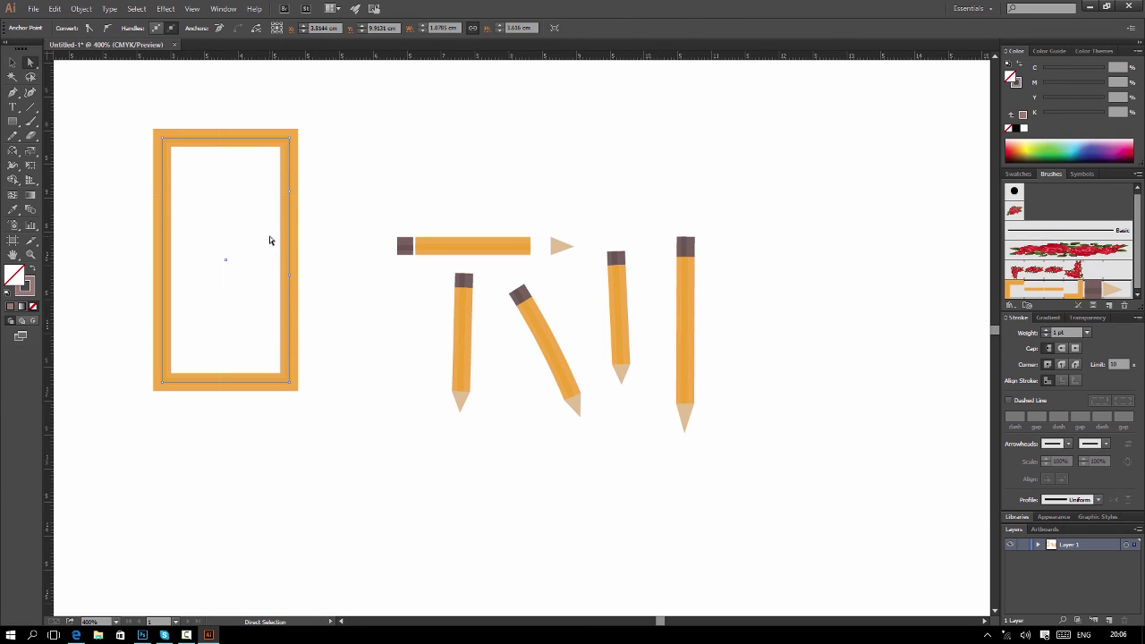
pyautogui.press('Delete')
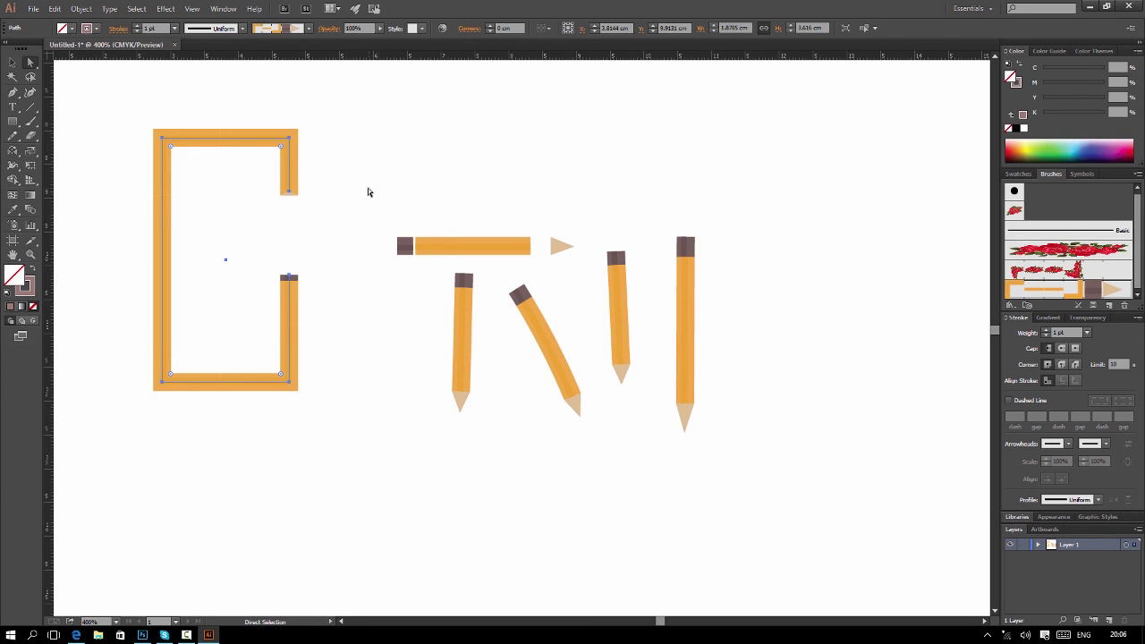
pyautogui.click(289, 195)
pyautogui.click(289, 191)
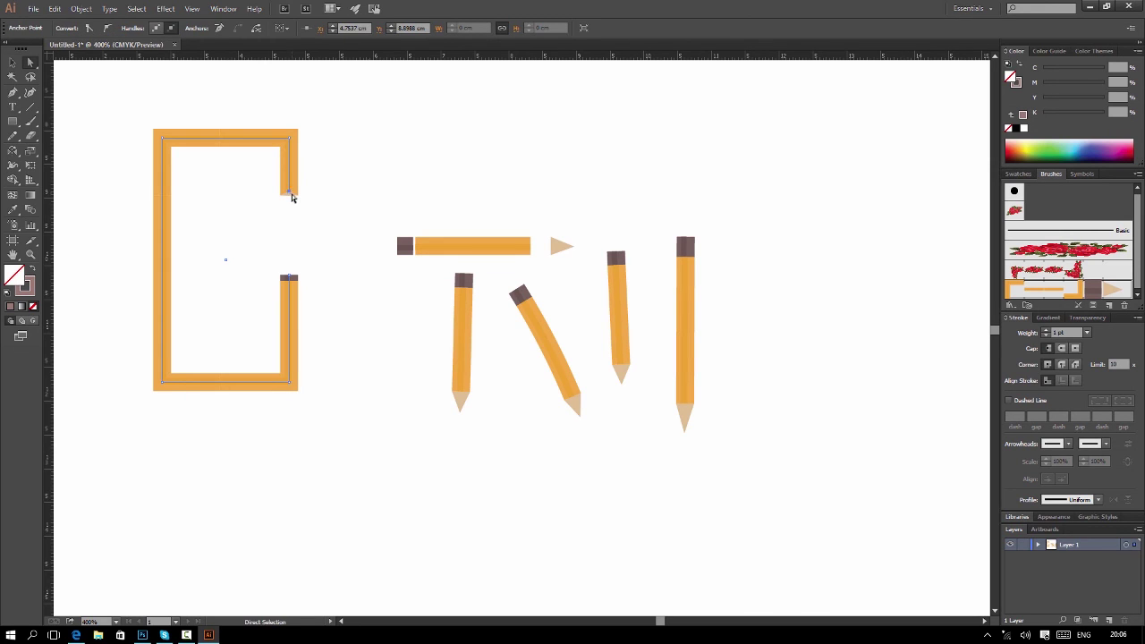
pyautogui.click(30, 106)
pyautogui.moveTo(386, 129); pyautogui.dragTo(526, 129)
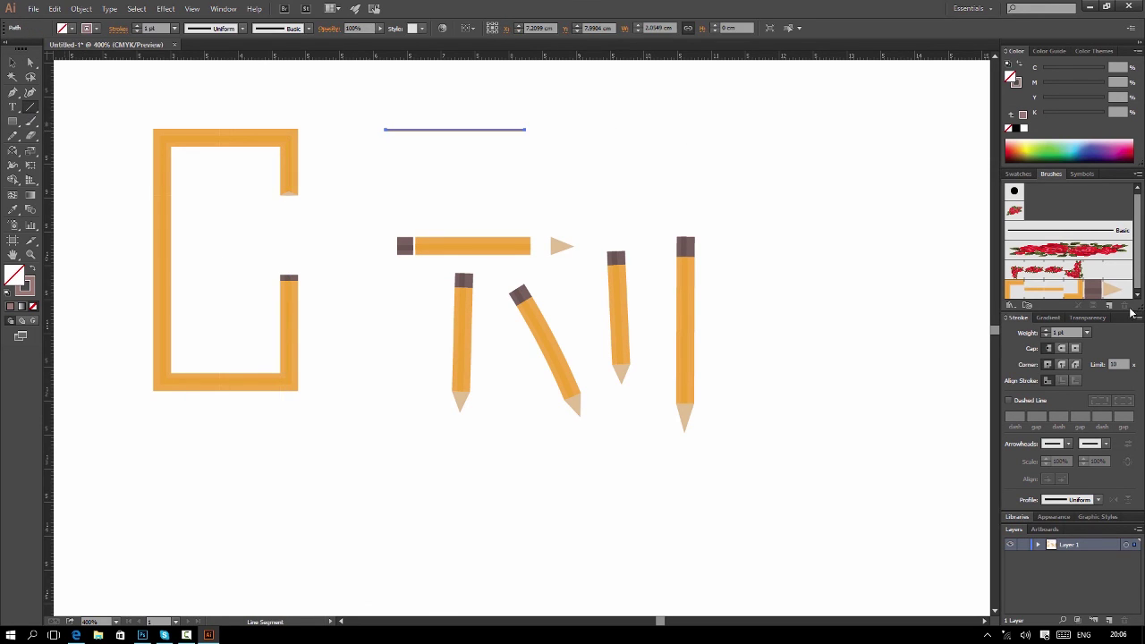
# Step: Apply the pencil brush to the line and draw a stepped pencil-brushed pen path upper right
pyautogui.click(1099, 289)
pyautogui.click(12, 92)
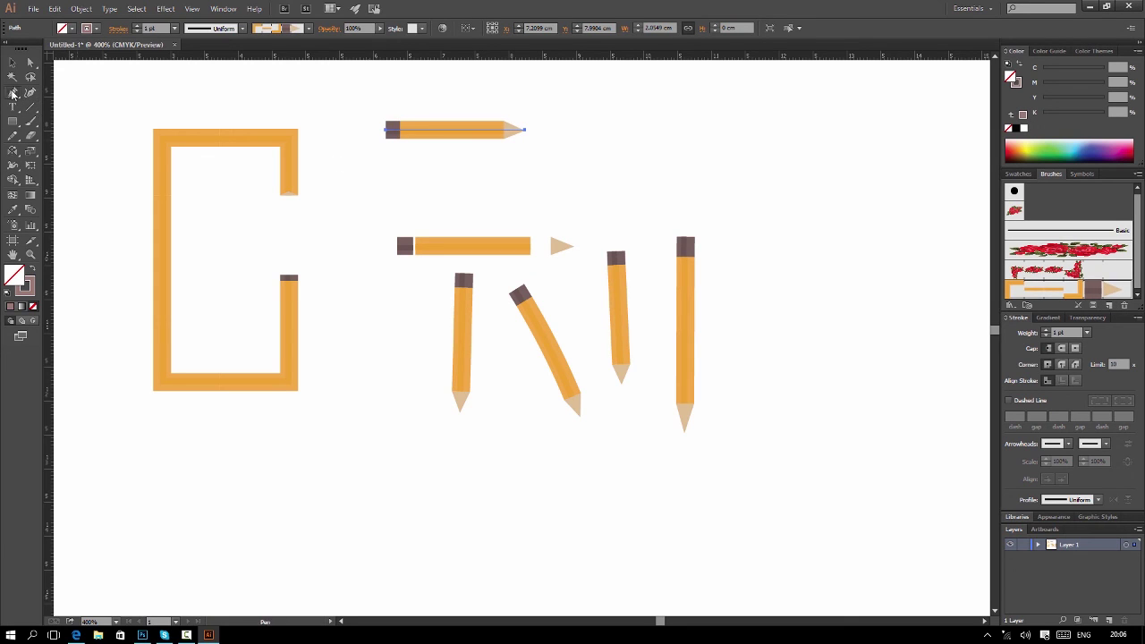
pyautogui.click(679, 124)
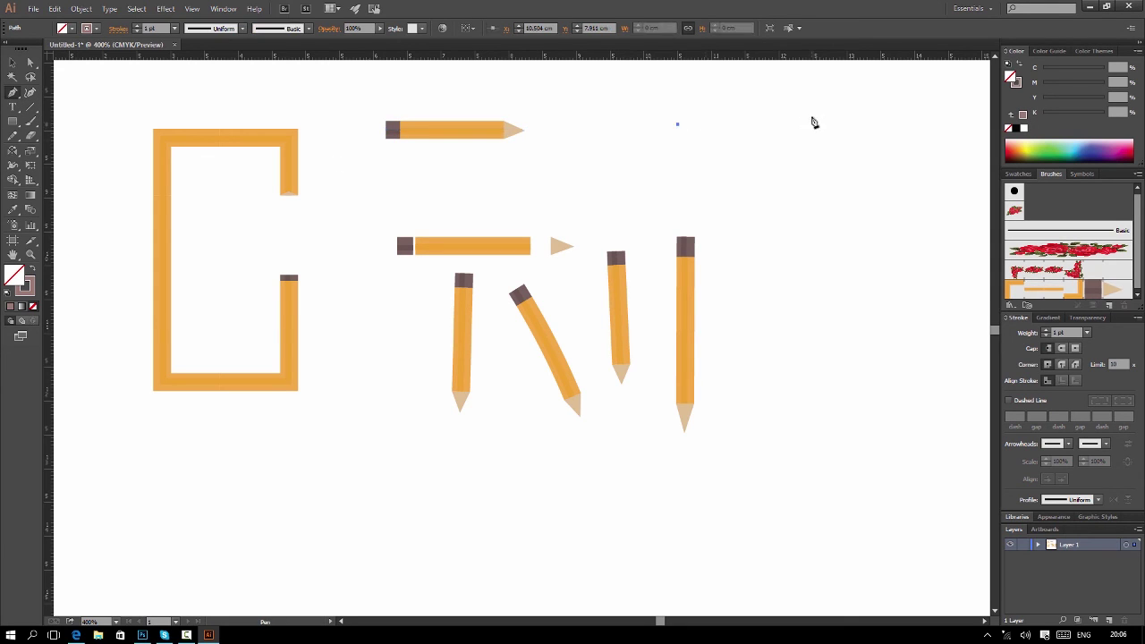
pyautogui.click(812, 125)
pyautogui.click(811, 237)
pyautogui.click(883, 237)
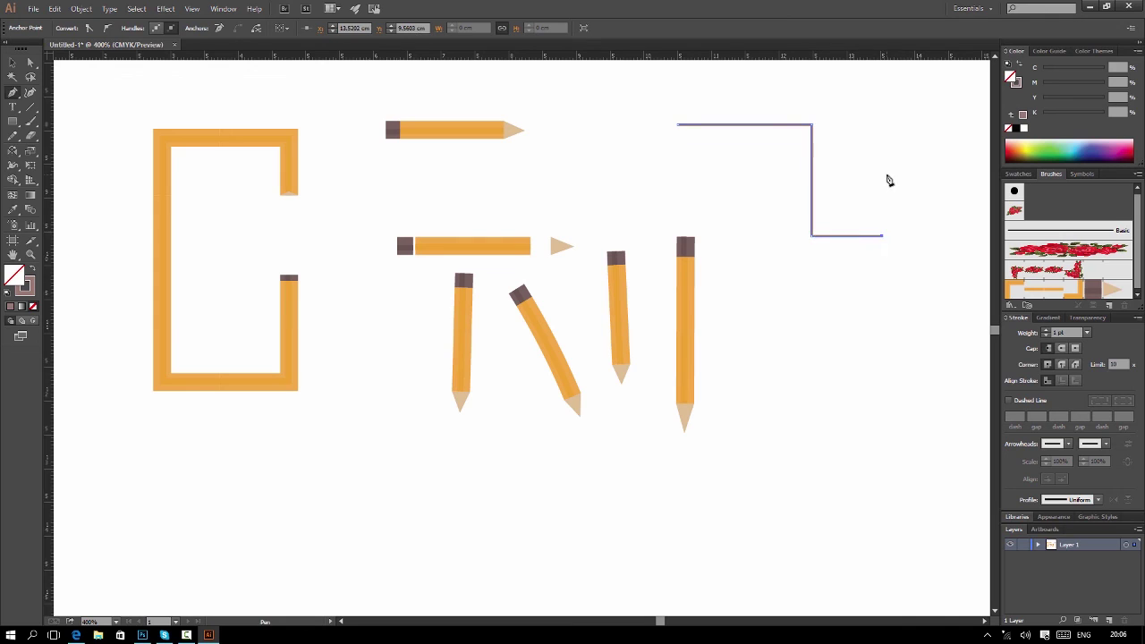
pyautogui.click(884, 176)
pyautogui.click(1087, 287)
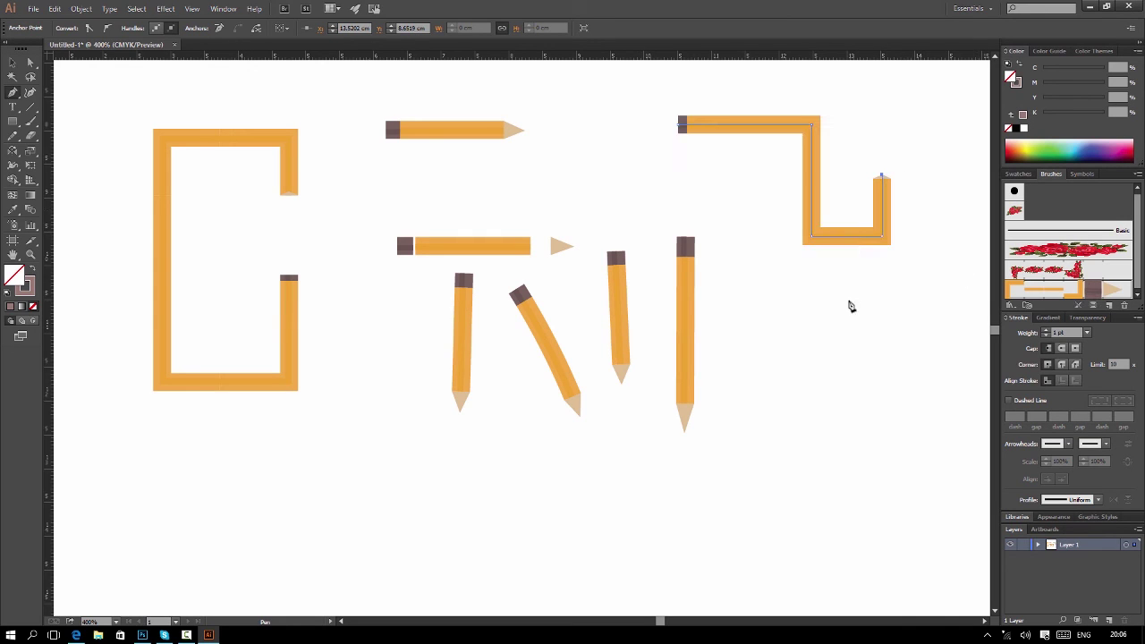
# Step: Stretch the bent path's right end higher, zoom out, and select all the artwork
pyautogui.press('a')
pyautogui.moveTo(884, 177); pyautogui.dragTo(881, 113)
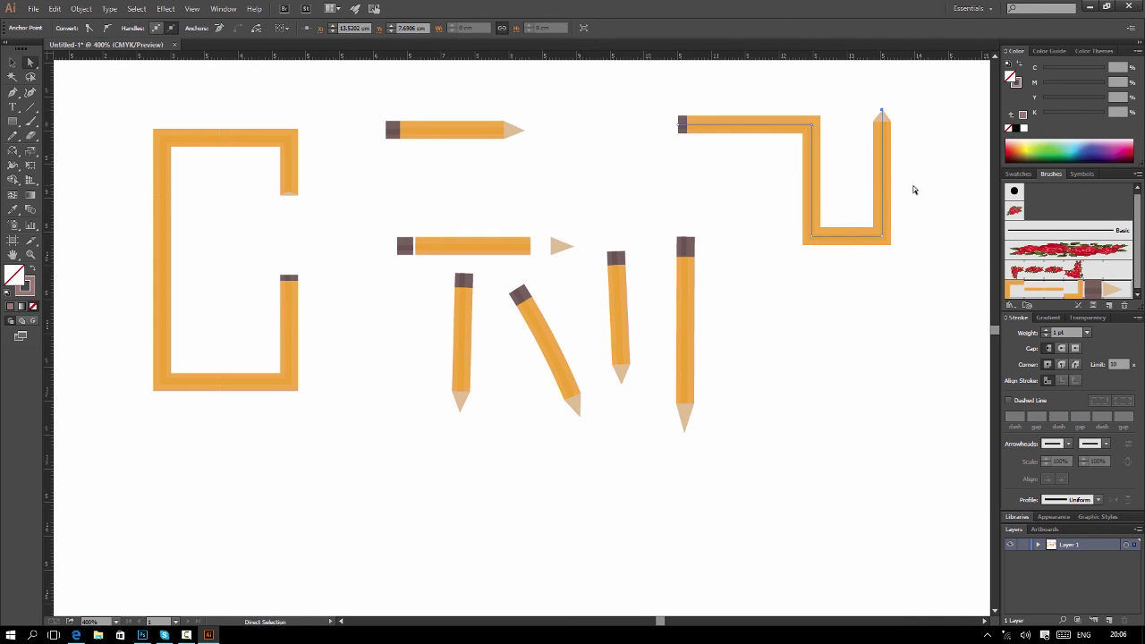
pyautogui.scroll(1, 907, 95)
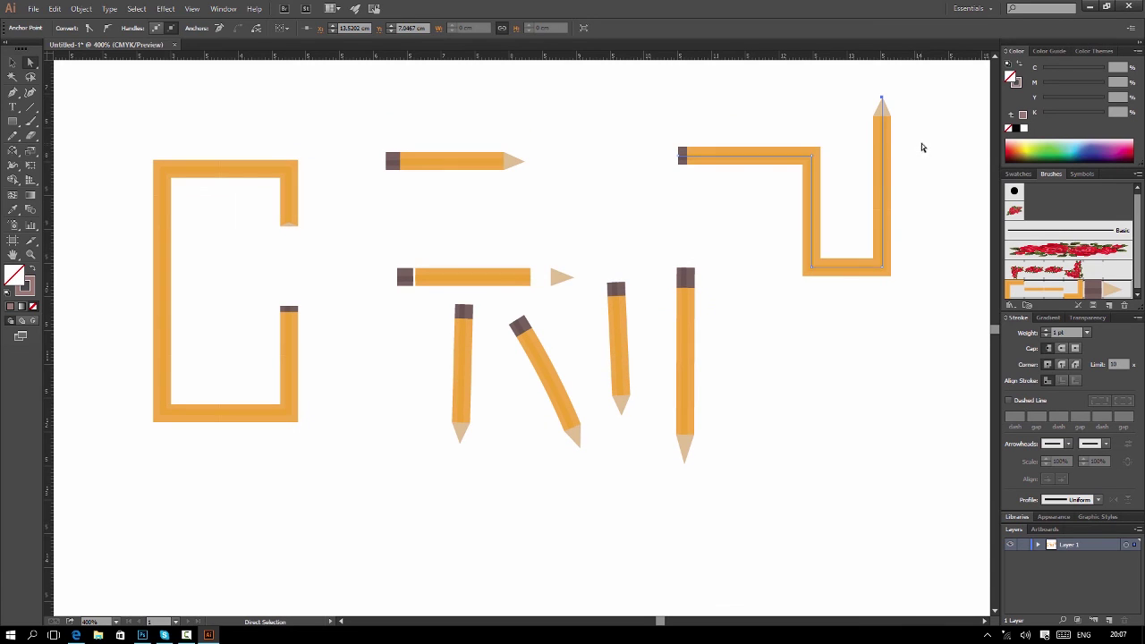
pyautogui.click(921, 146)
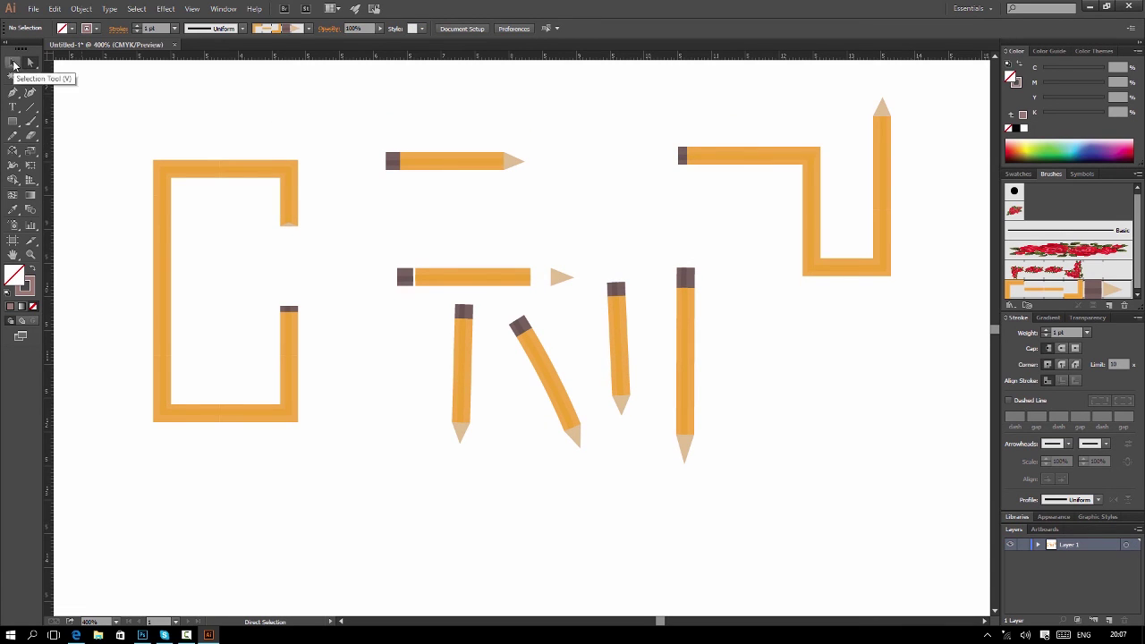
pyautogui.click(12, 62)
pyautogui.hotkey('ctrl', '-')
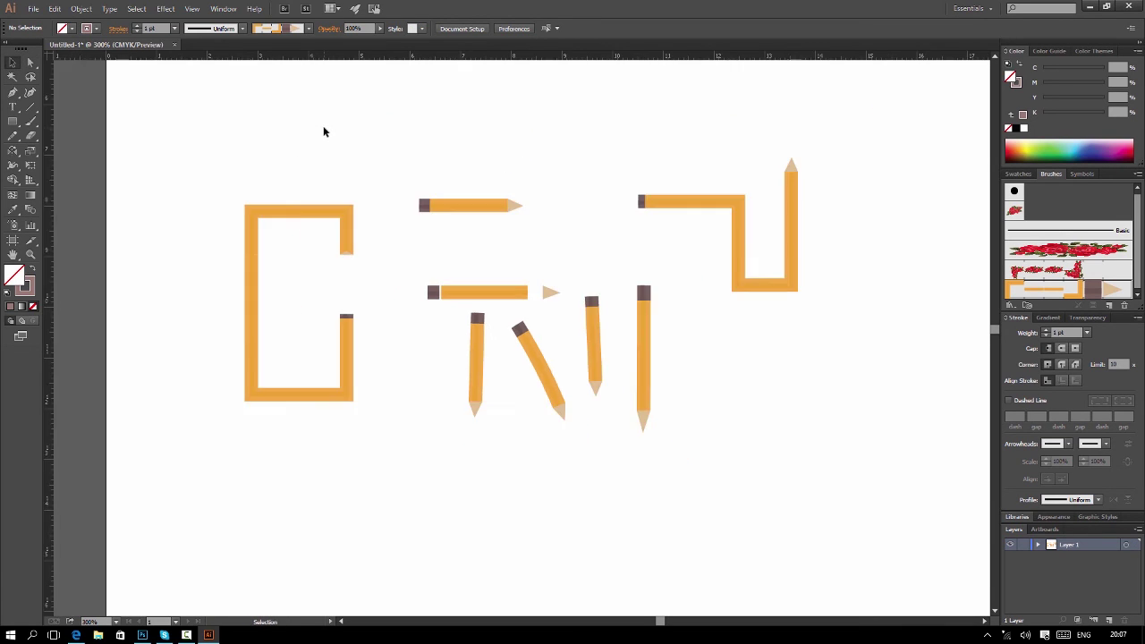
pyautogui.hotkey('ctrl', 'a')
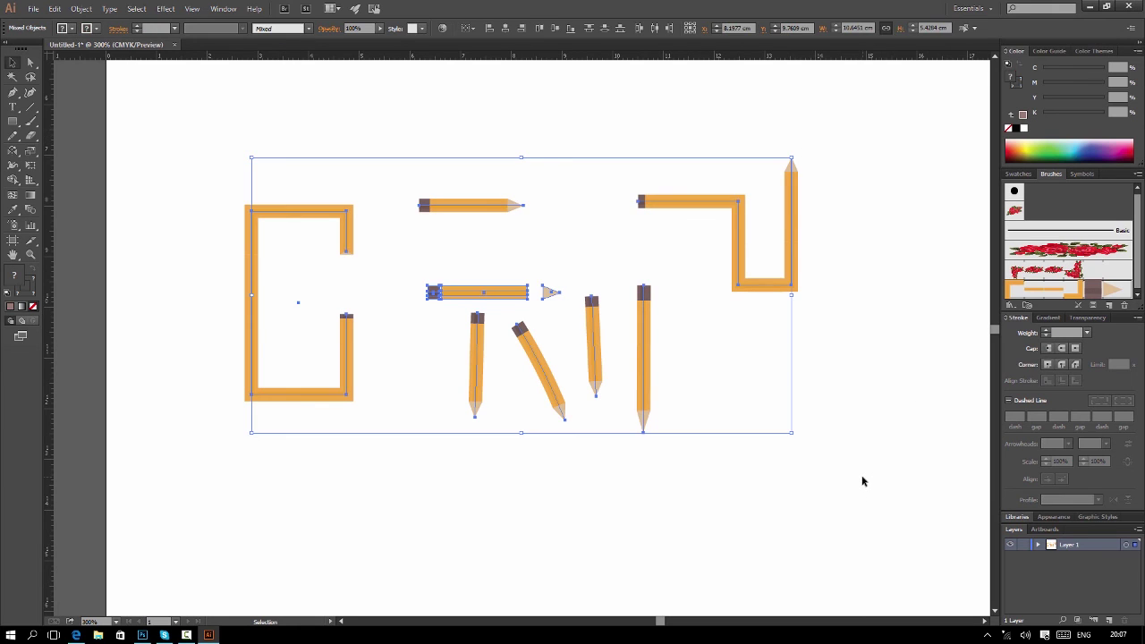